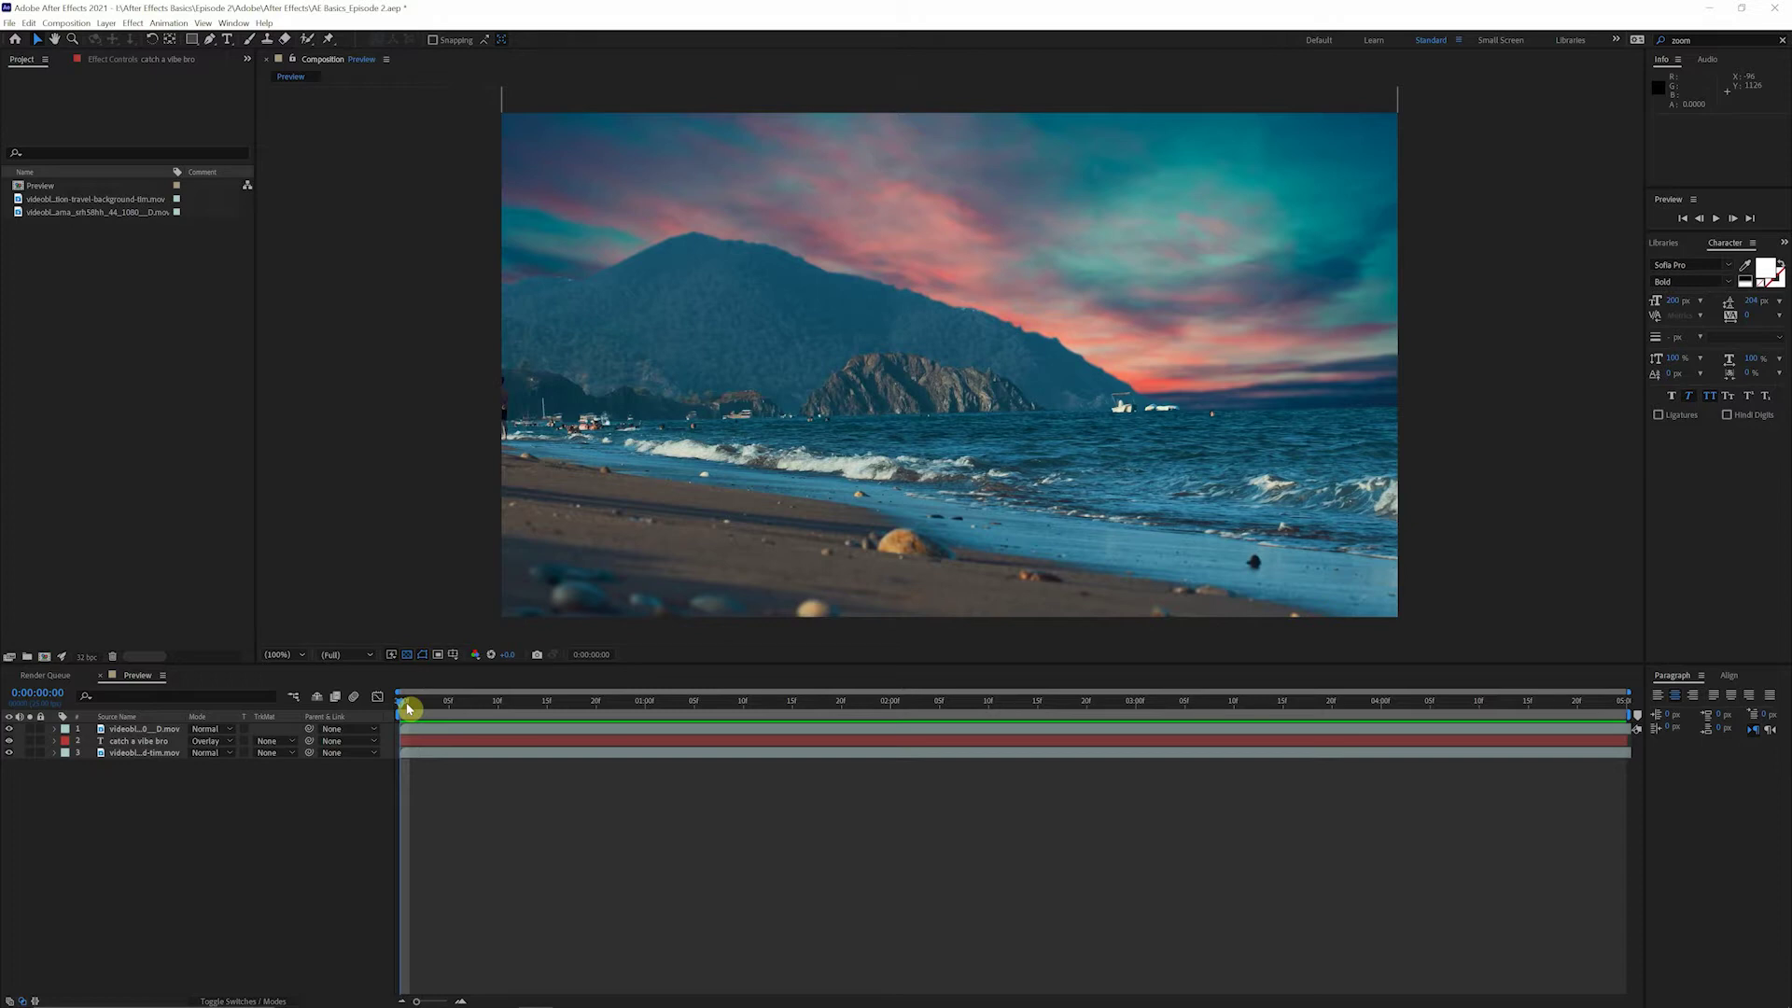
- Play and scrub the finished composition to examine how the title rises from behind the mountain
key(space)
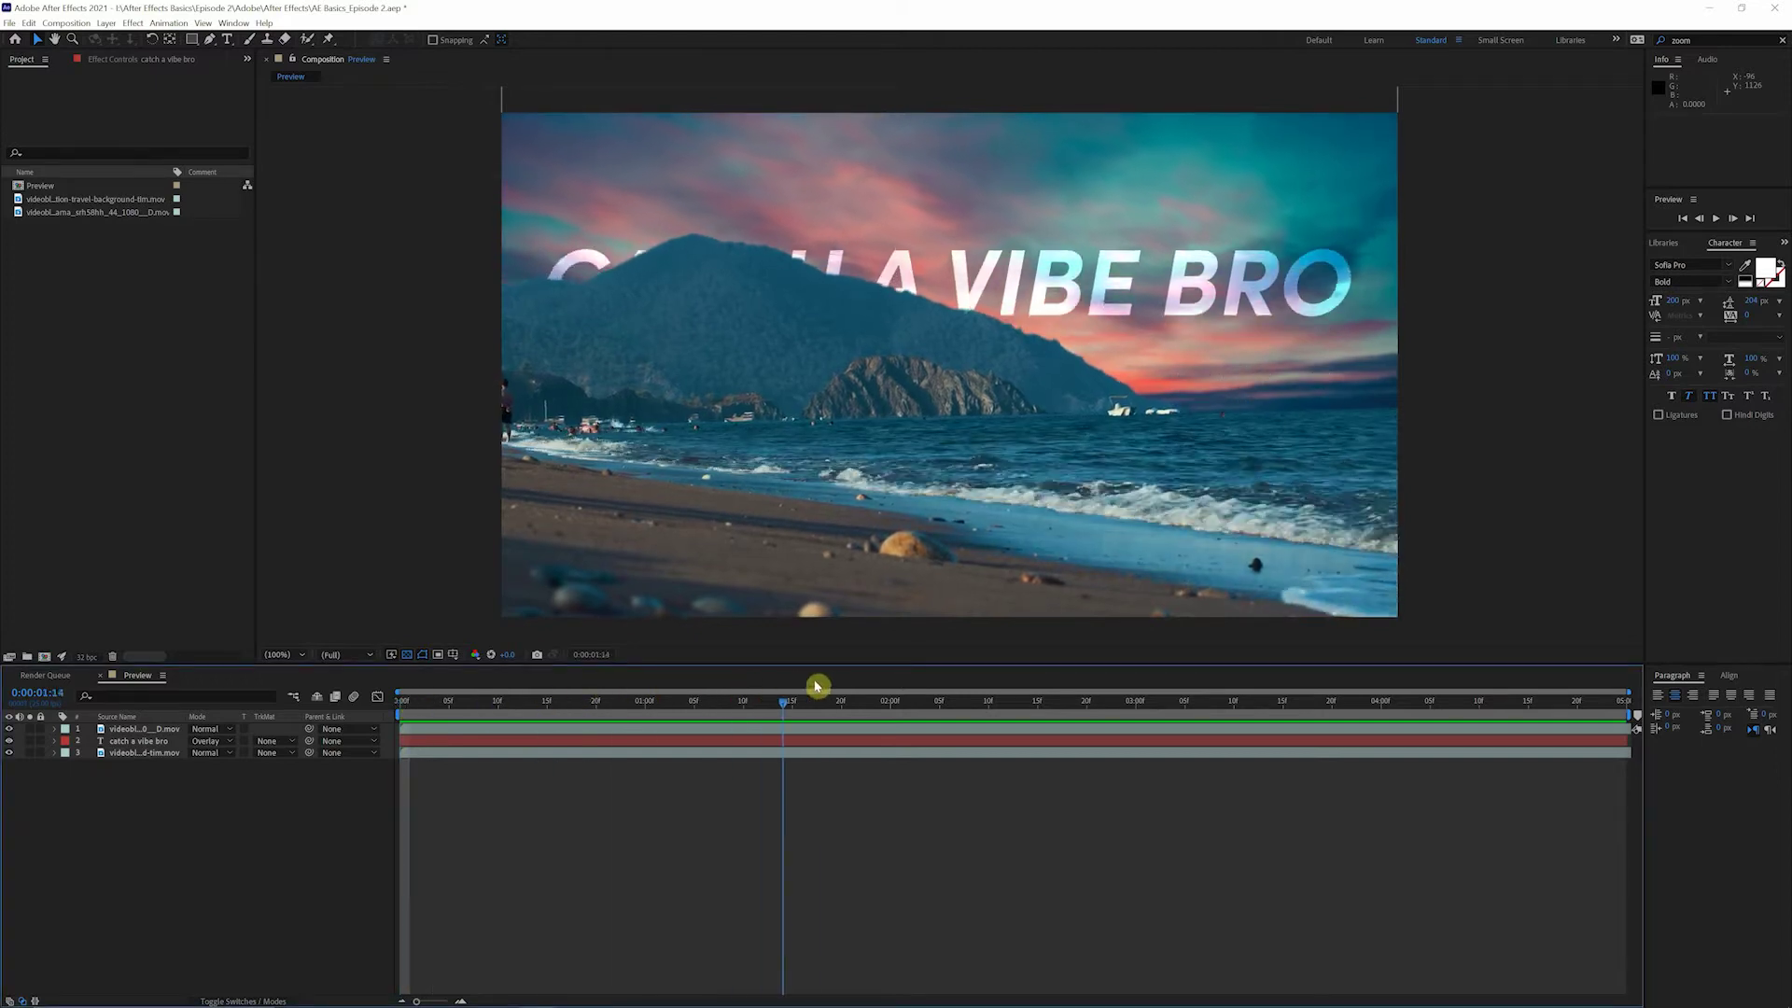
drag(508, 700, 1162, 717)
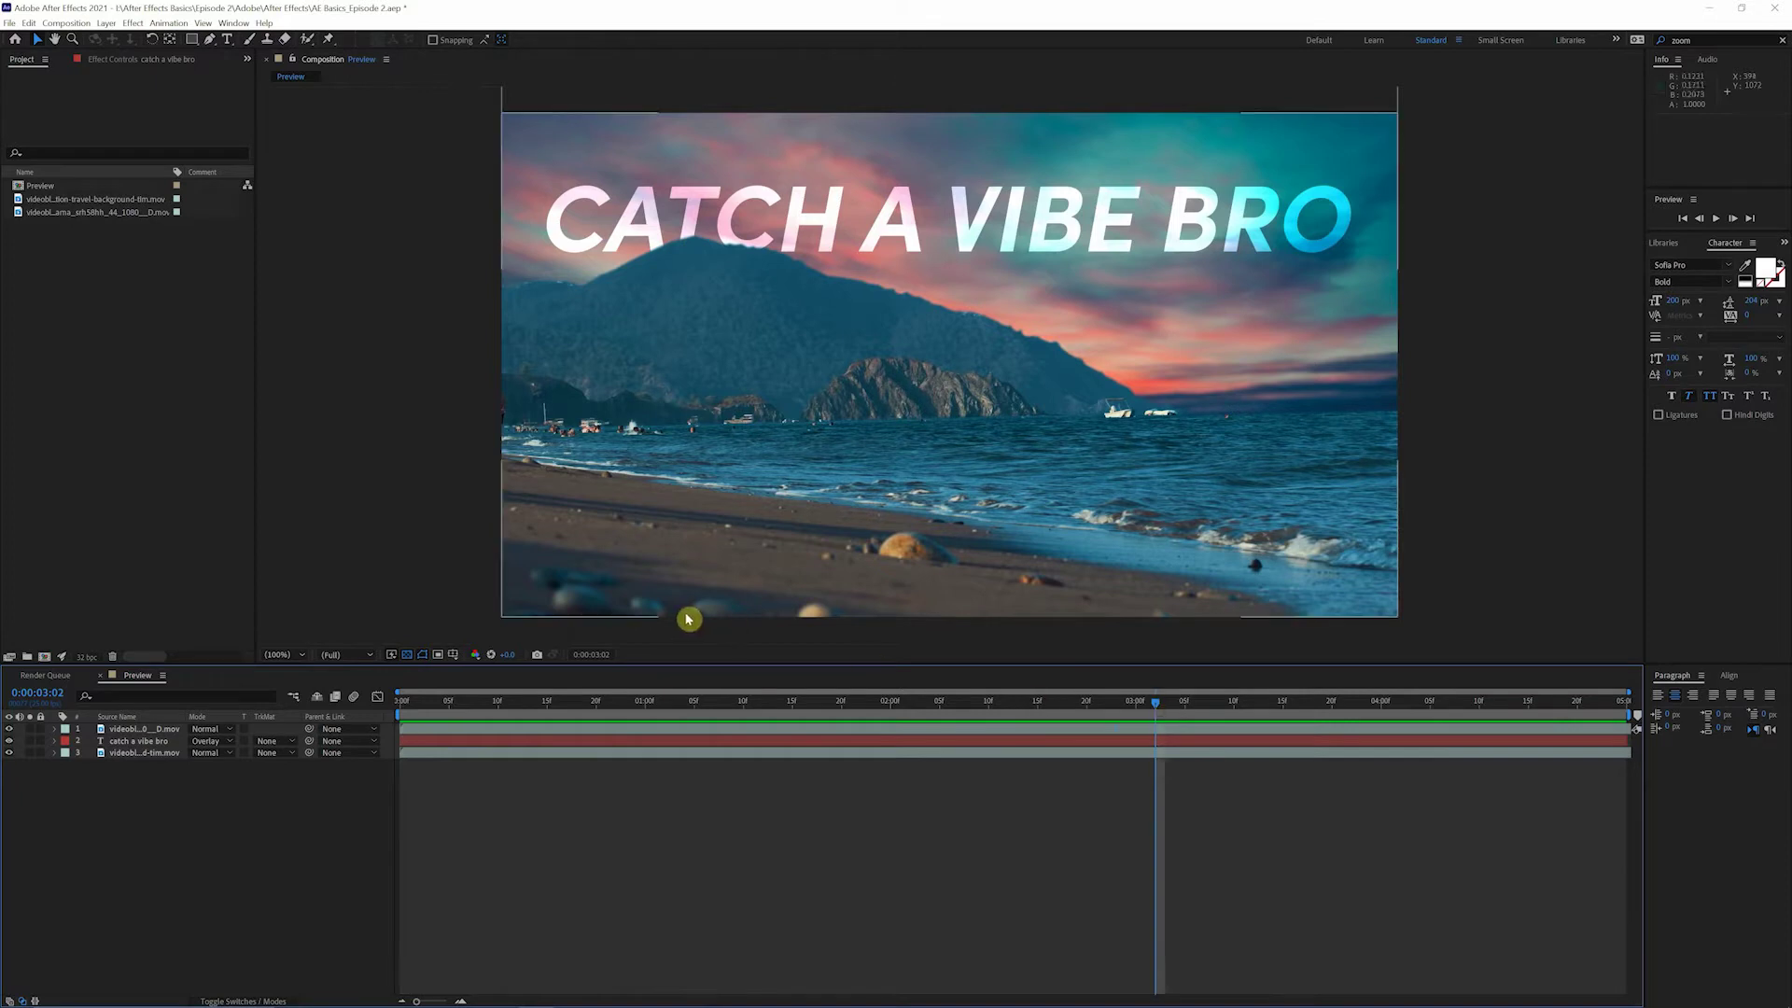
- Create a 1920 x 1080 composition named Vibes at 25 frames per second, lasting 5 seconds
click(65, 23)
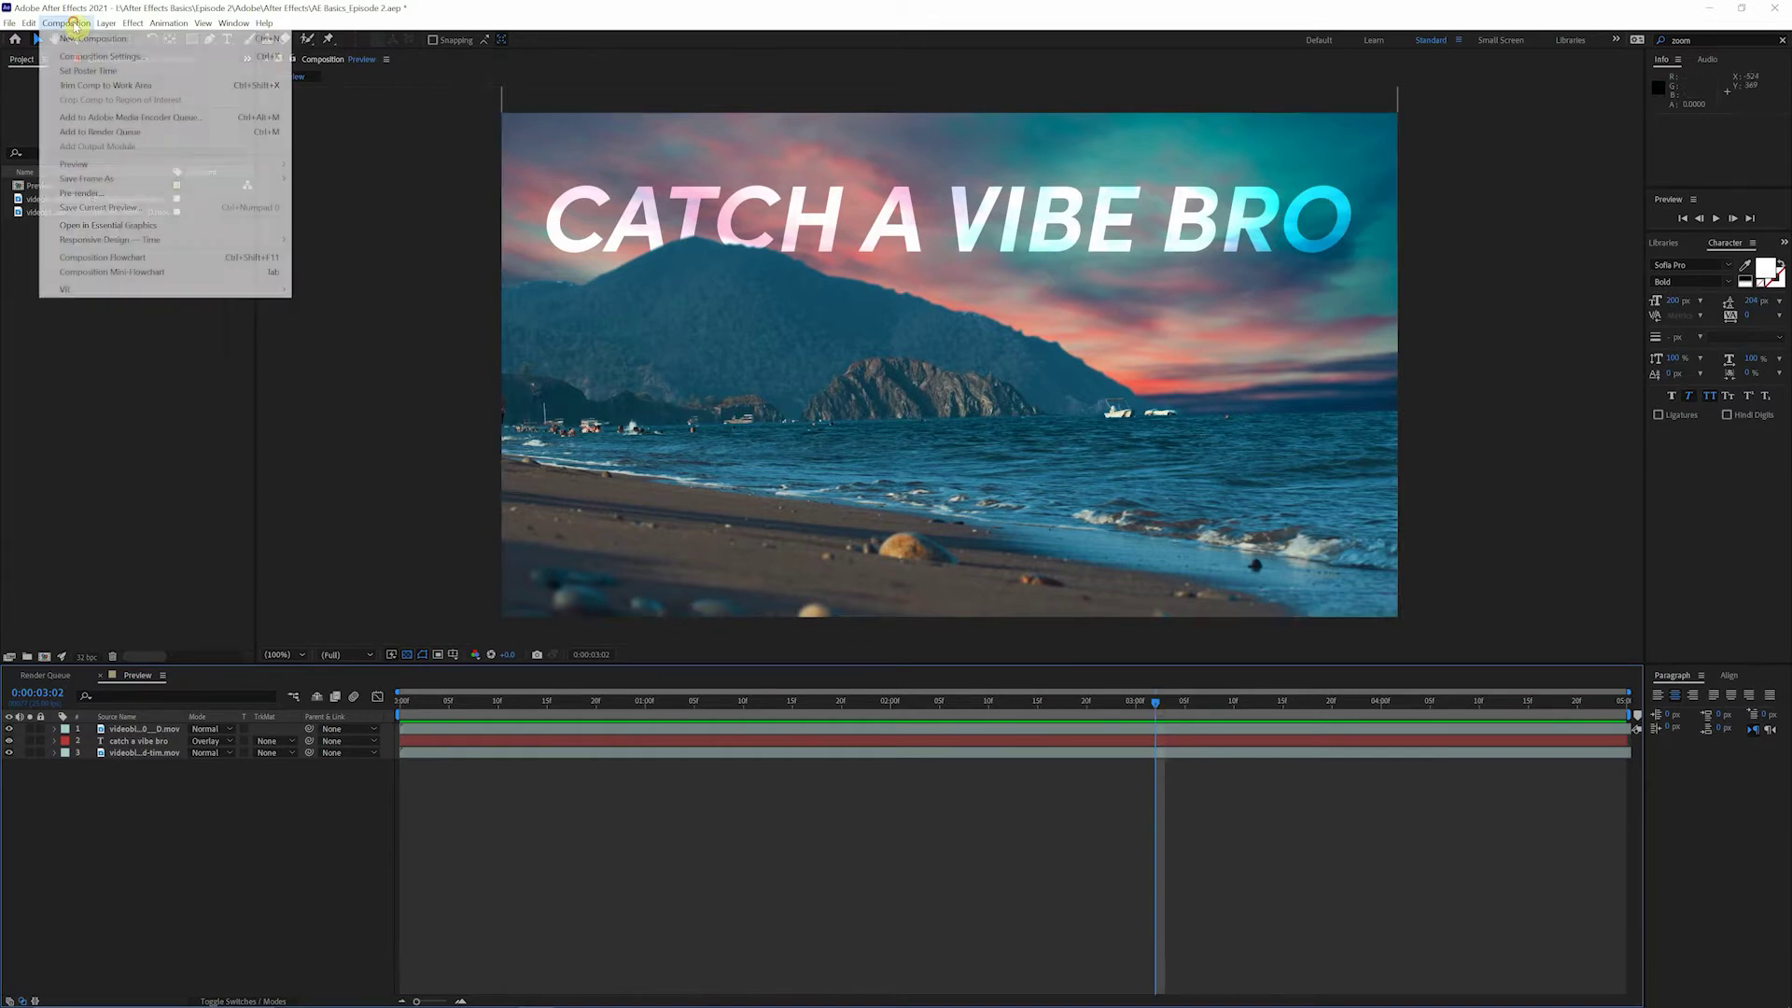
click(74, 39)
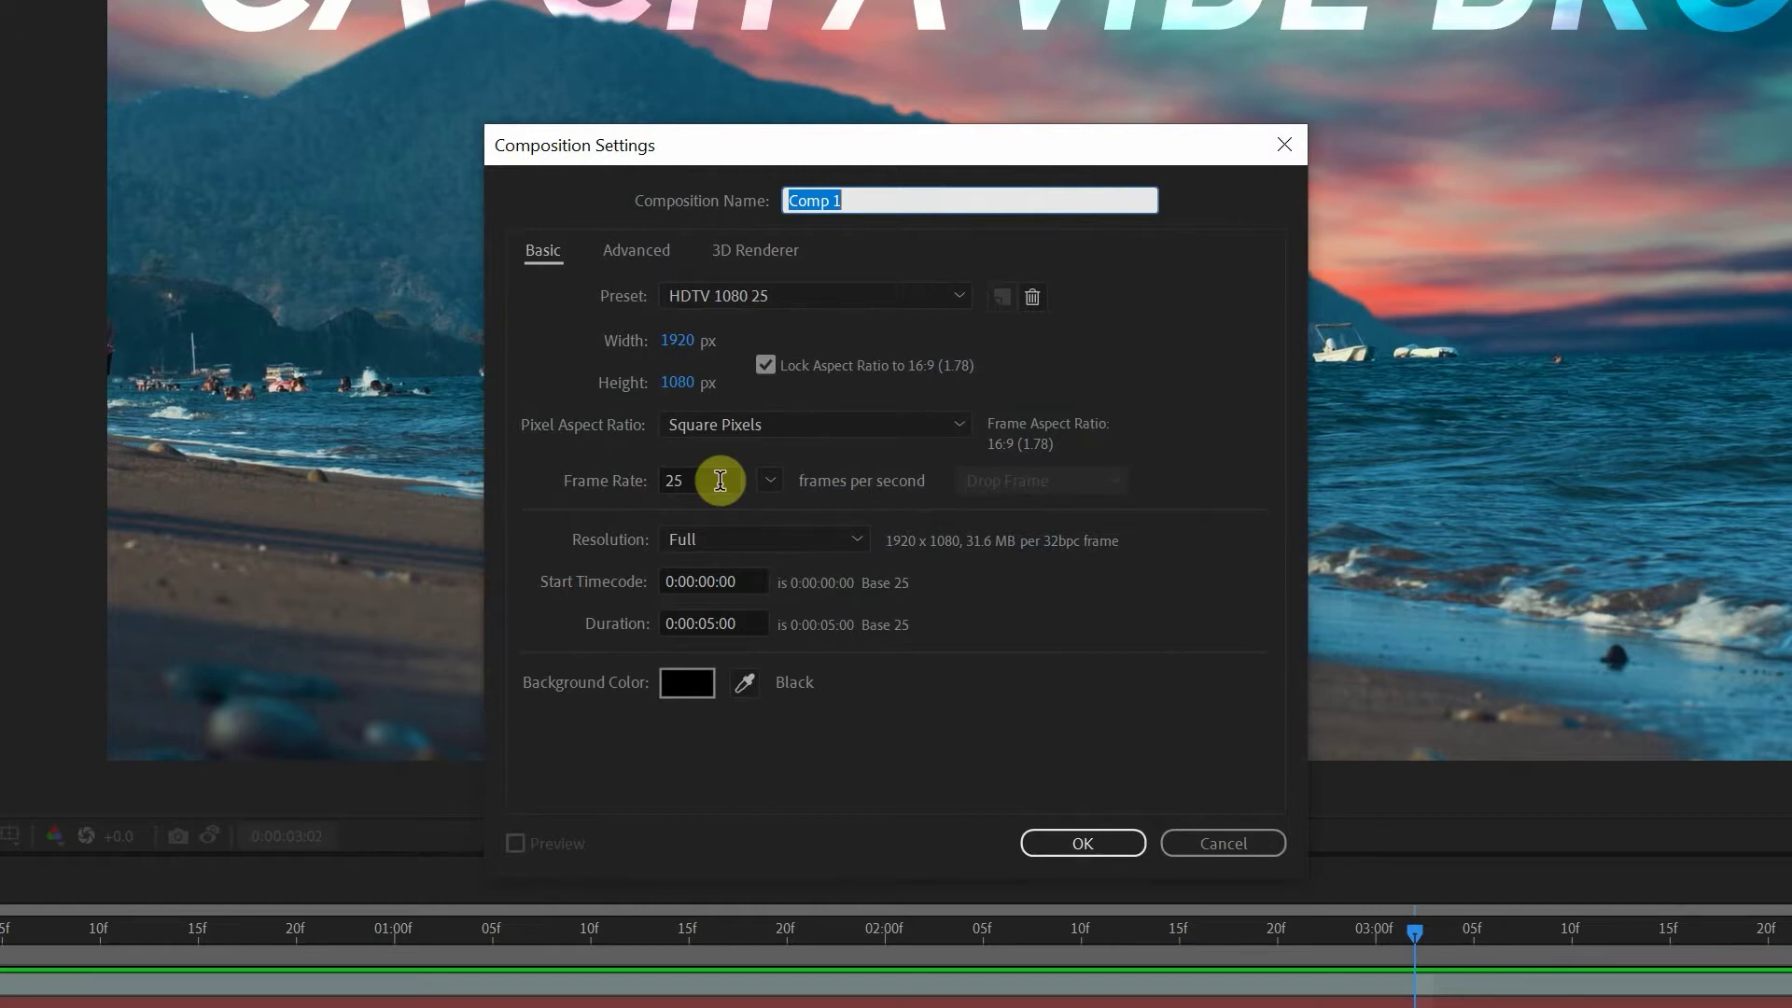
text(Vibes)
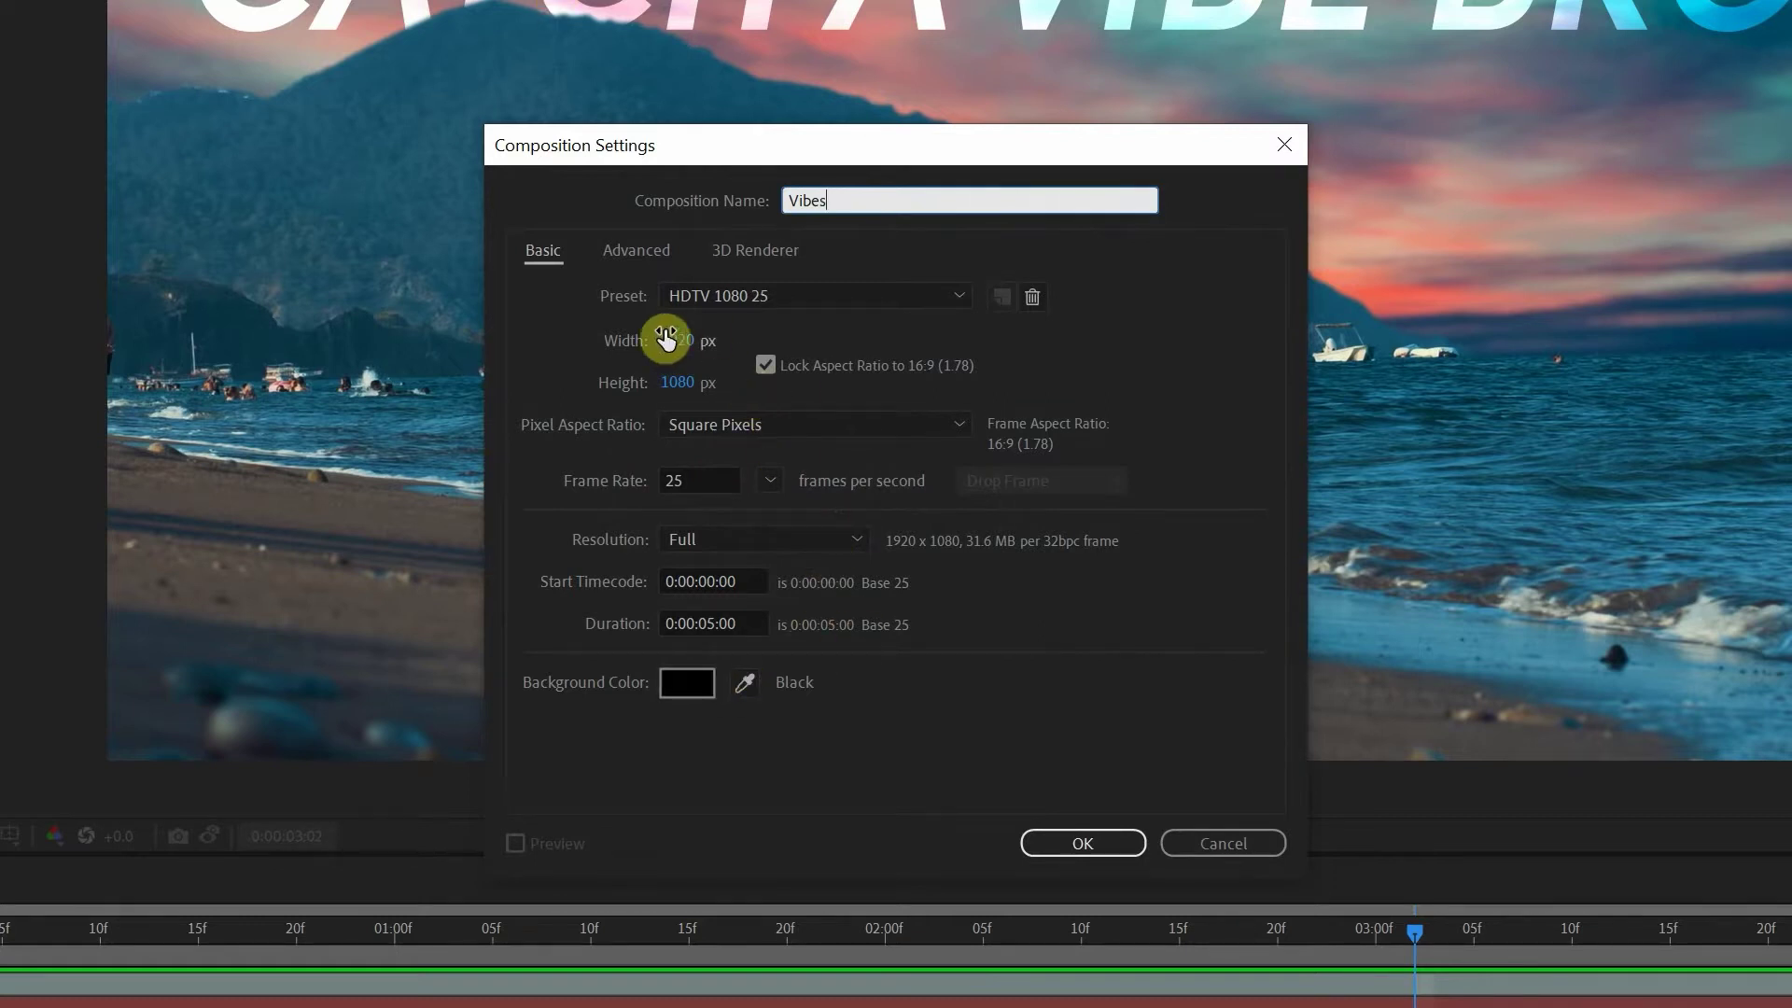
click(1081, 845)
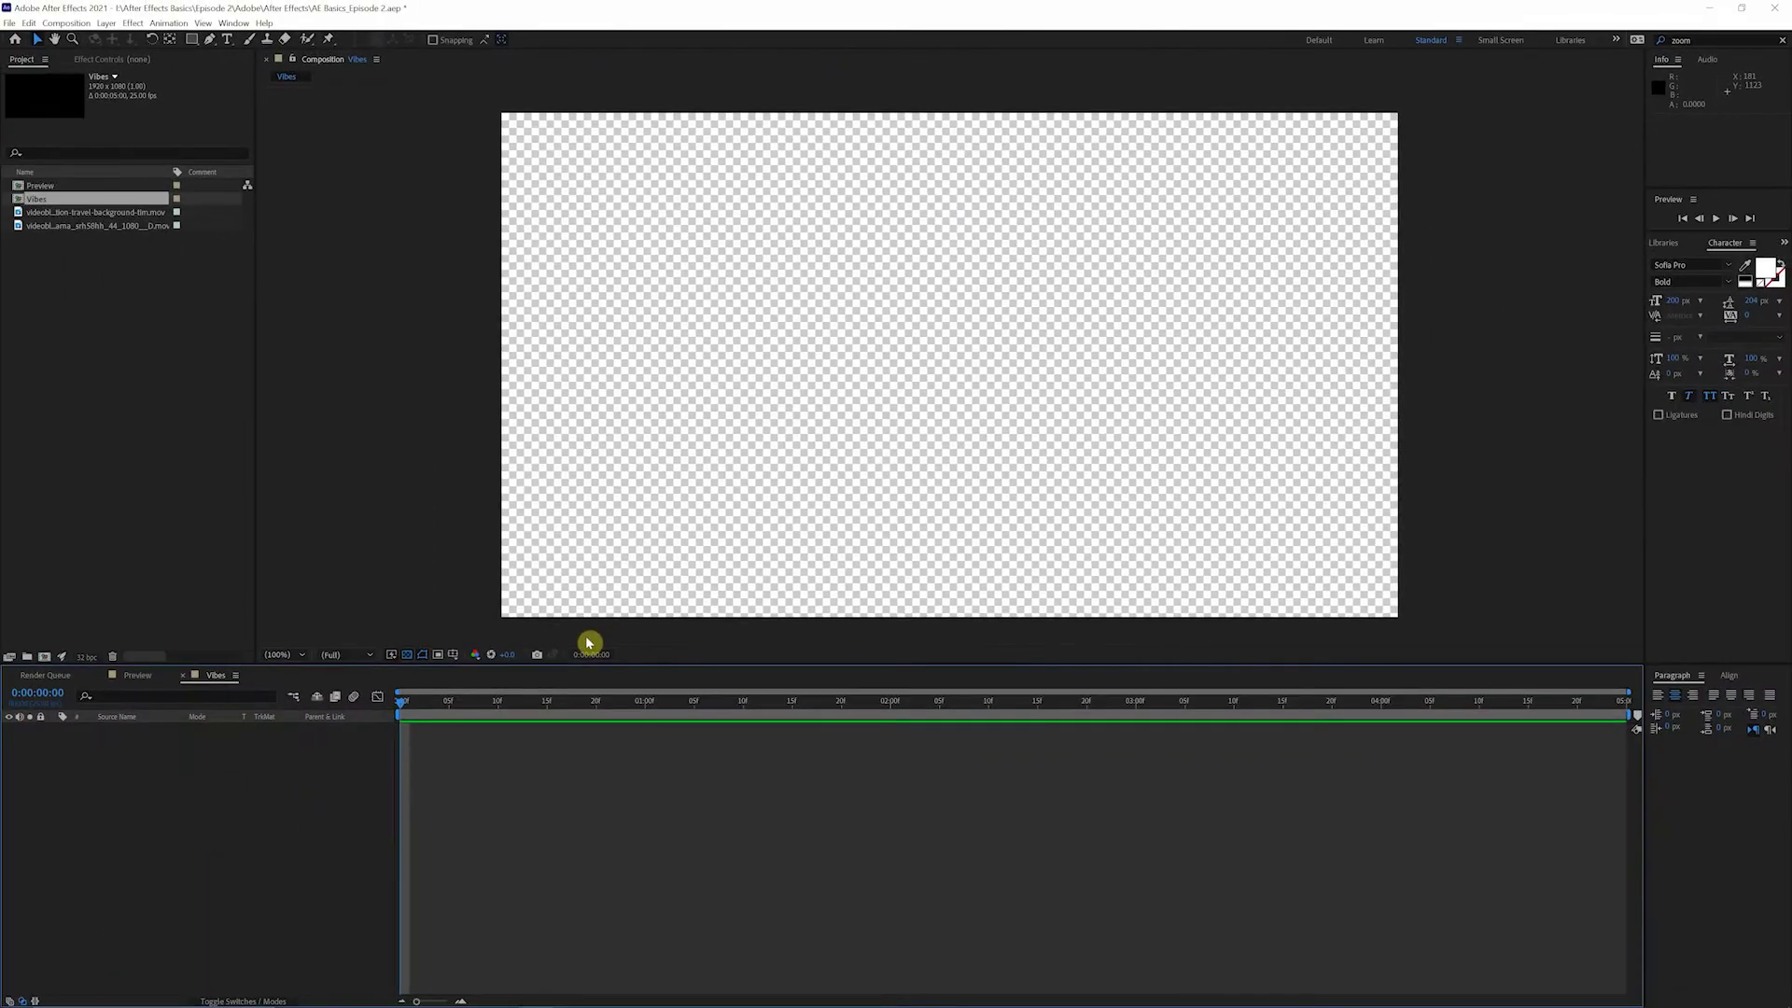
- Add the sea beach clip to the Vibes composition as a layer and set the current time to the start
click(78, 226)
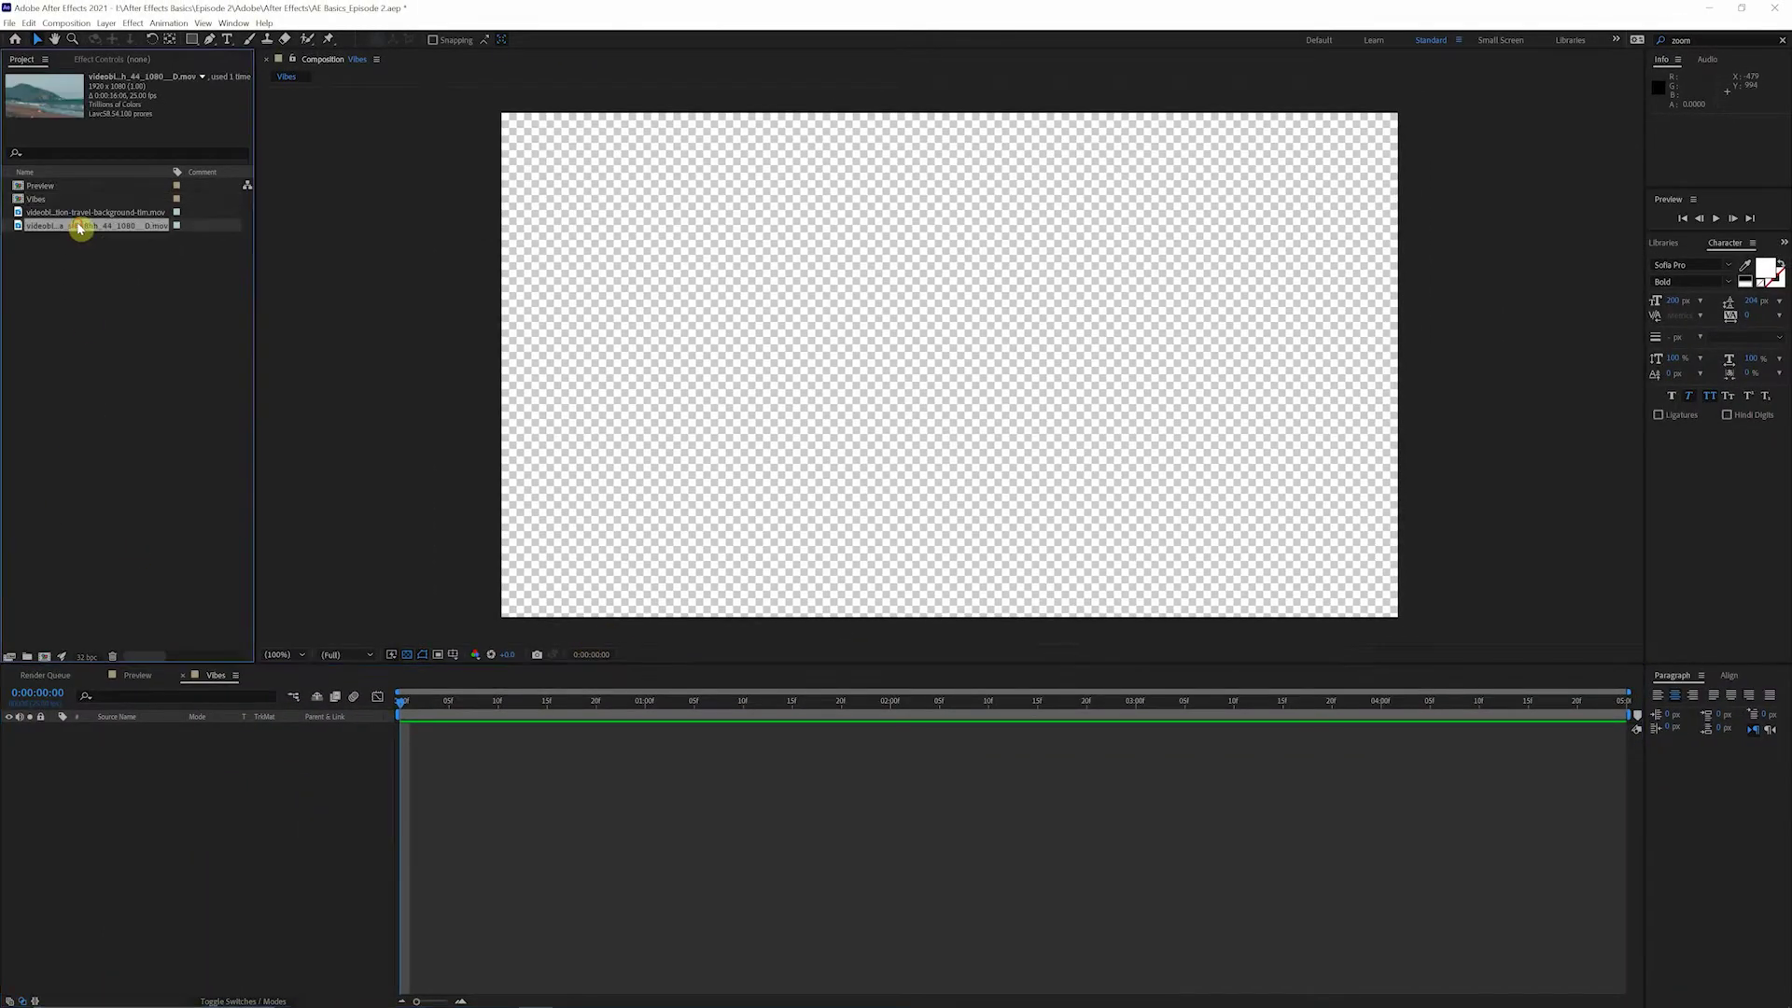
drag(60, 232, 548, 856)
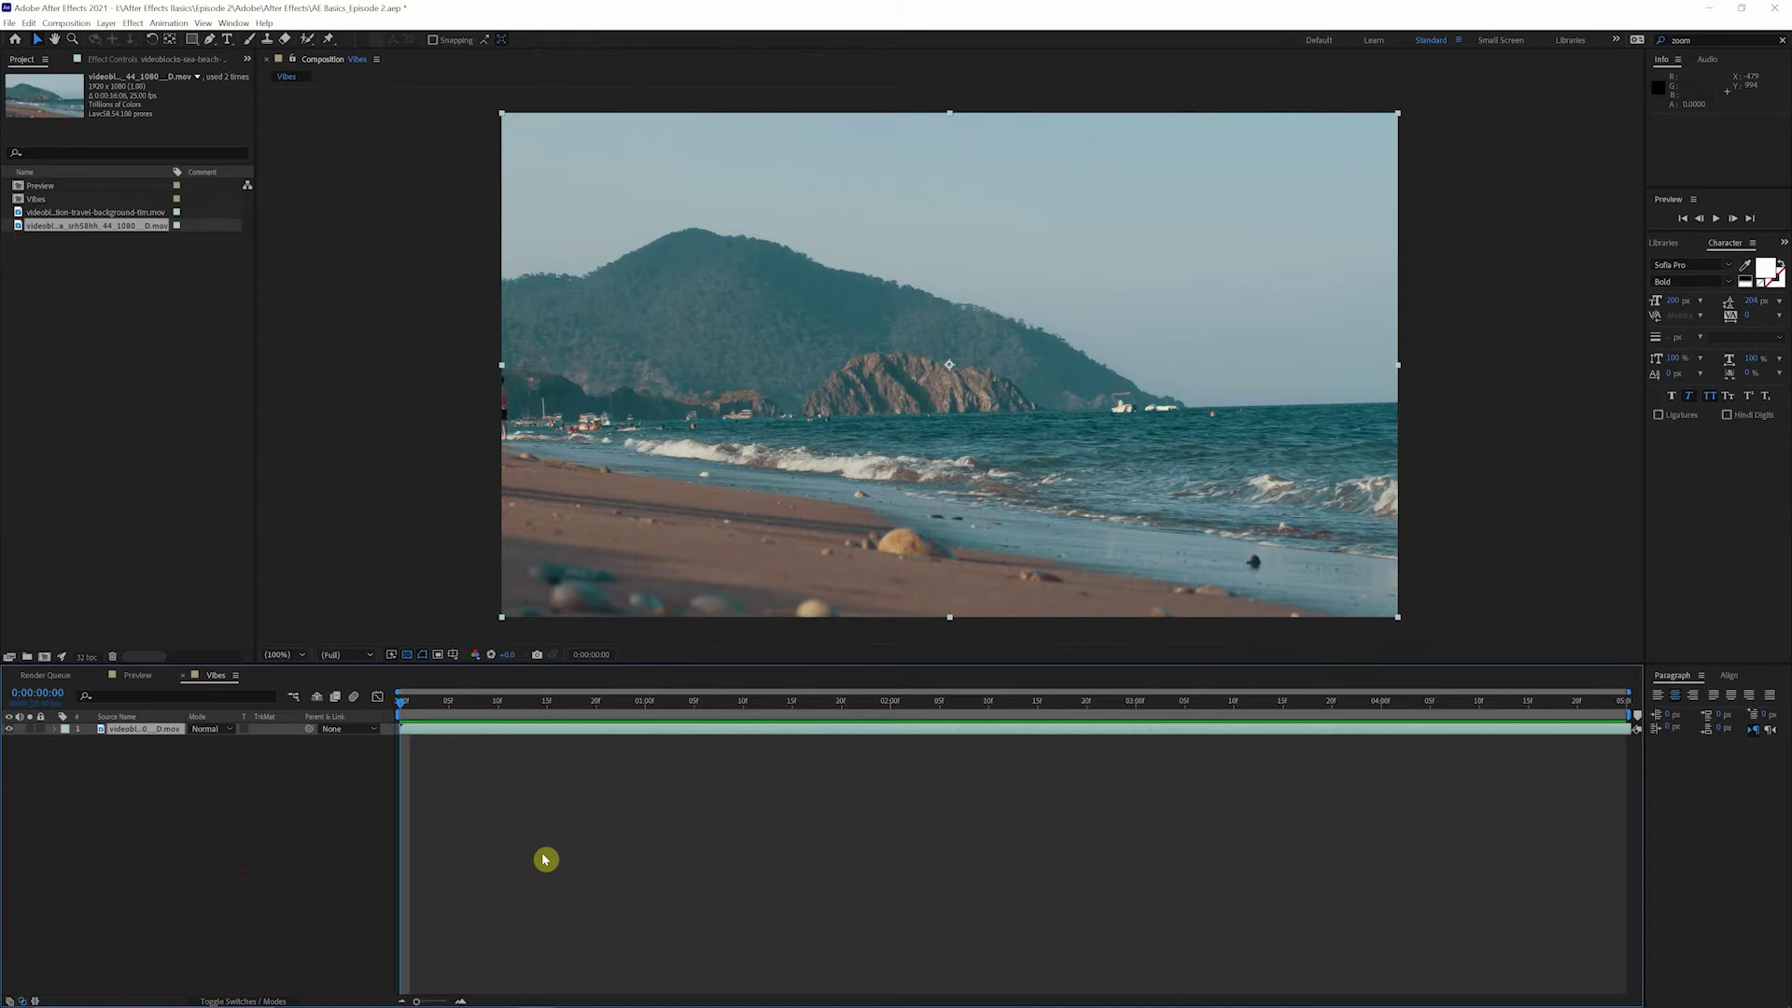
drag(404, 712, 368, 728)
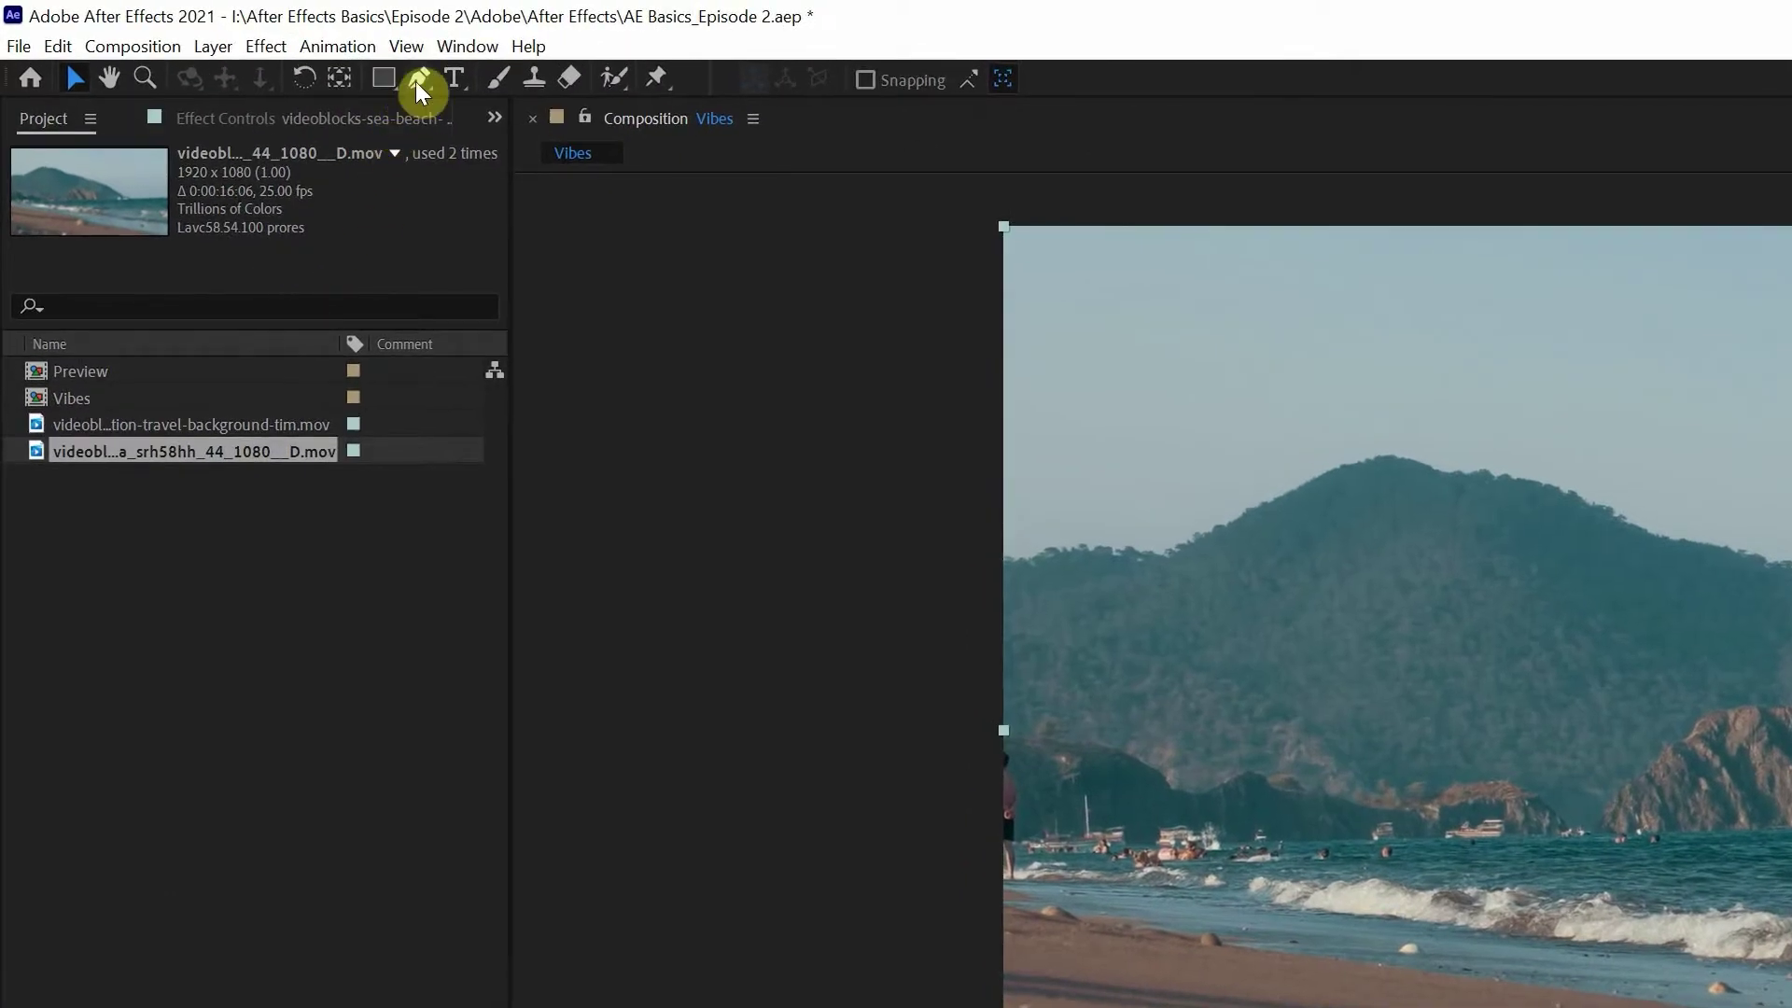
- Start a Pen tool mask on the beach layer where the mountain ridge meets the frame's left edge
click(416, 82)
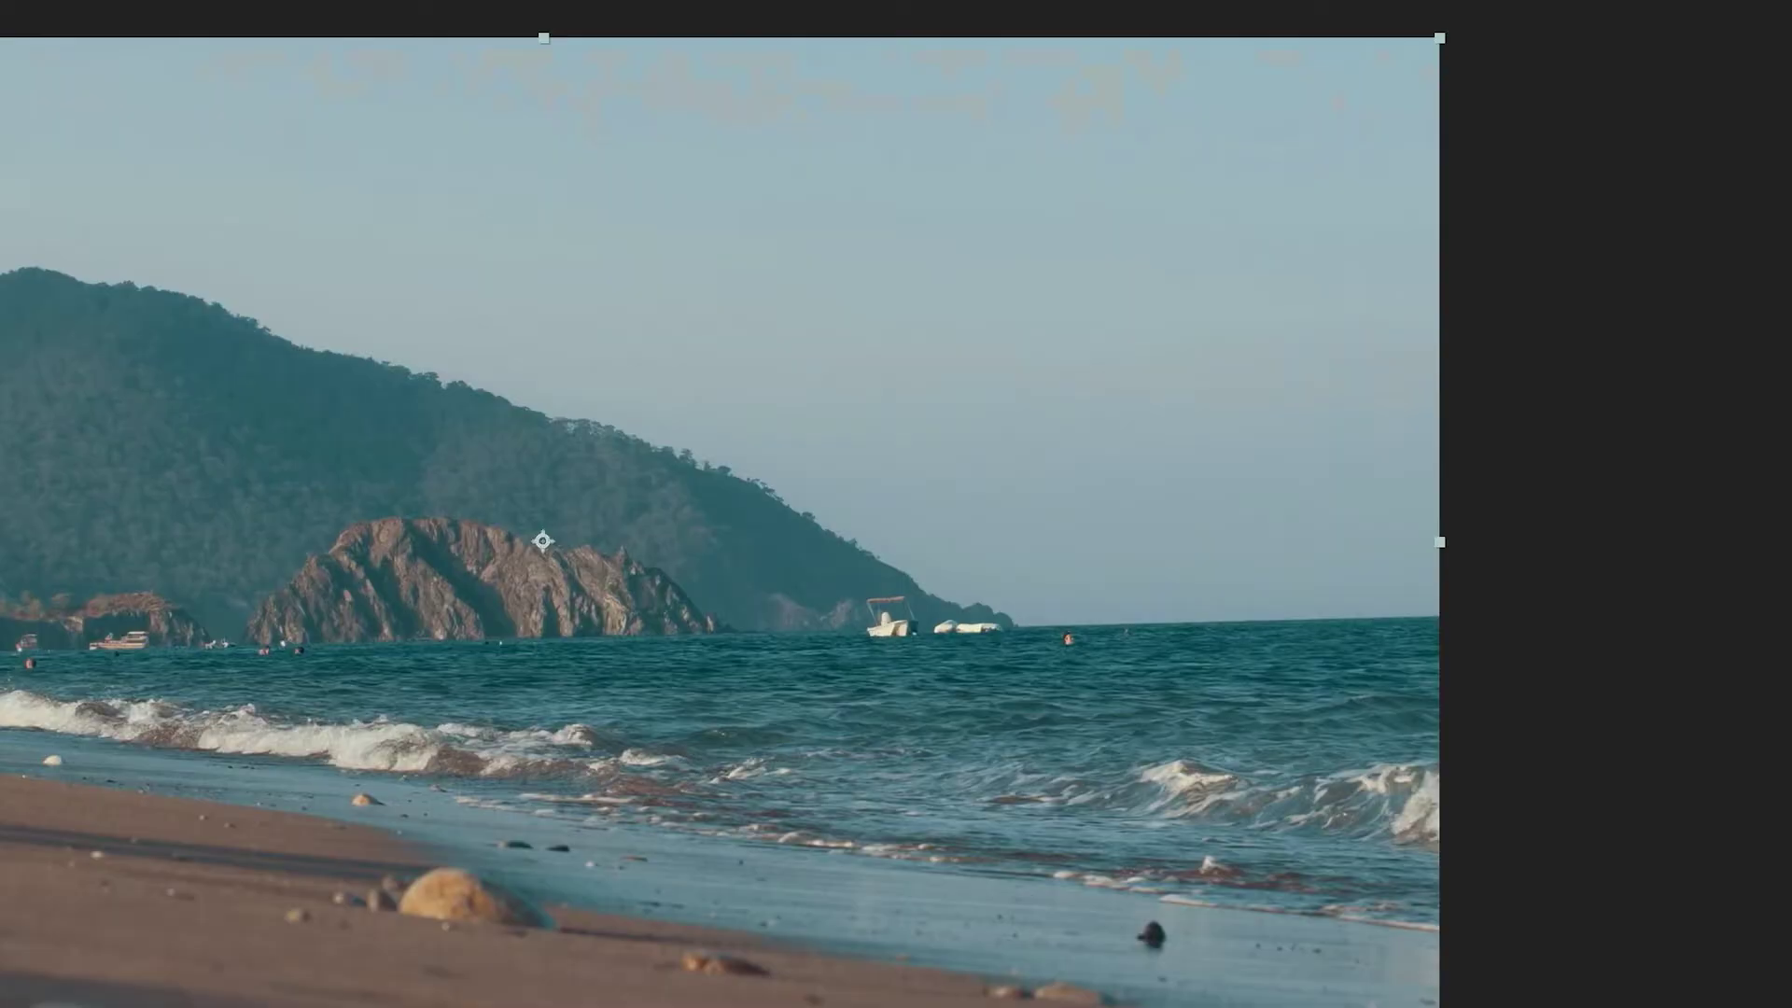
key(space)
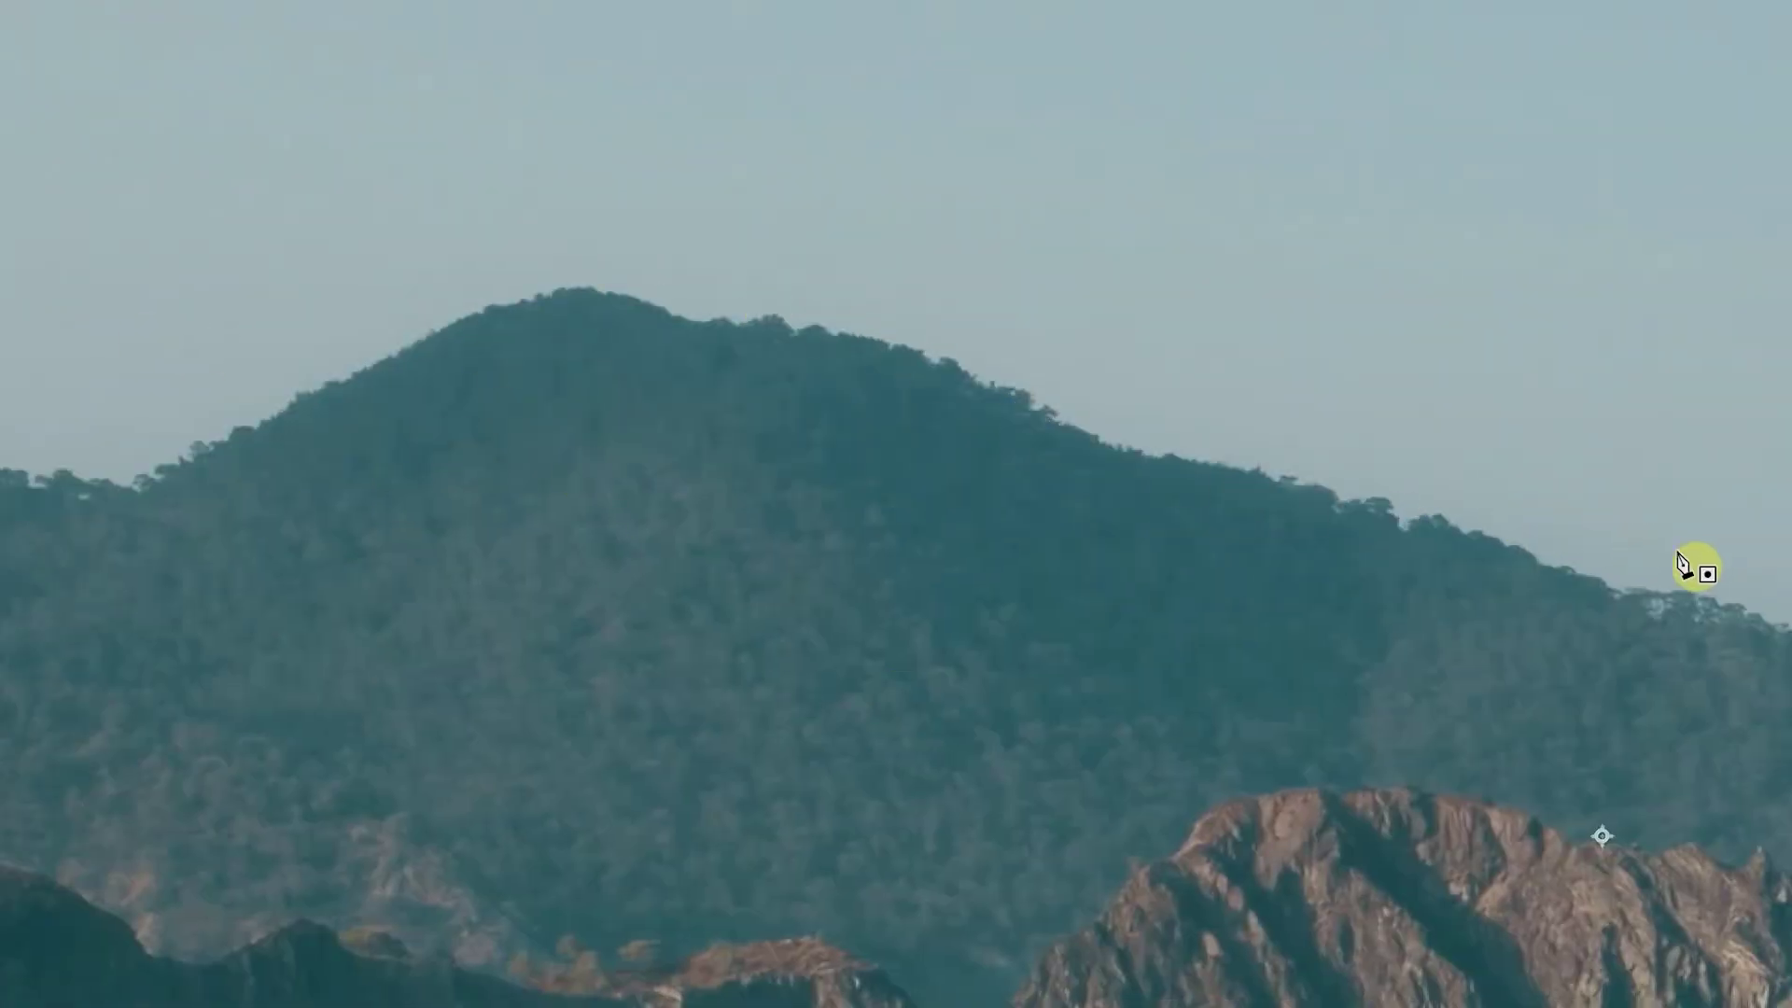
drag(1173, 549, 143, 296)
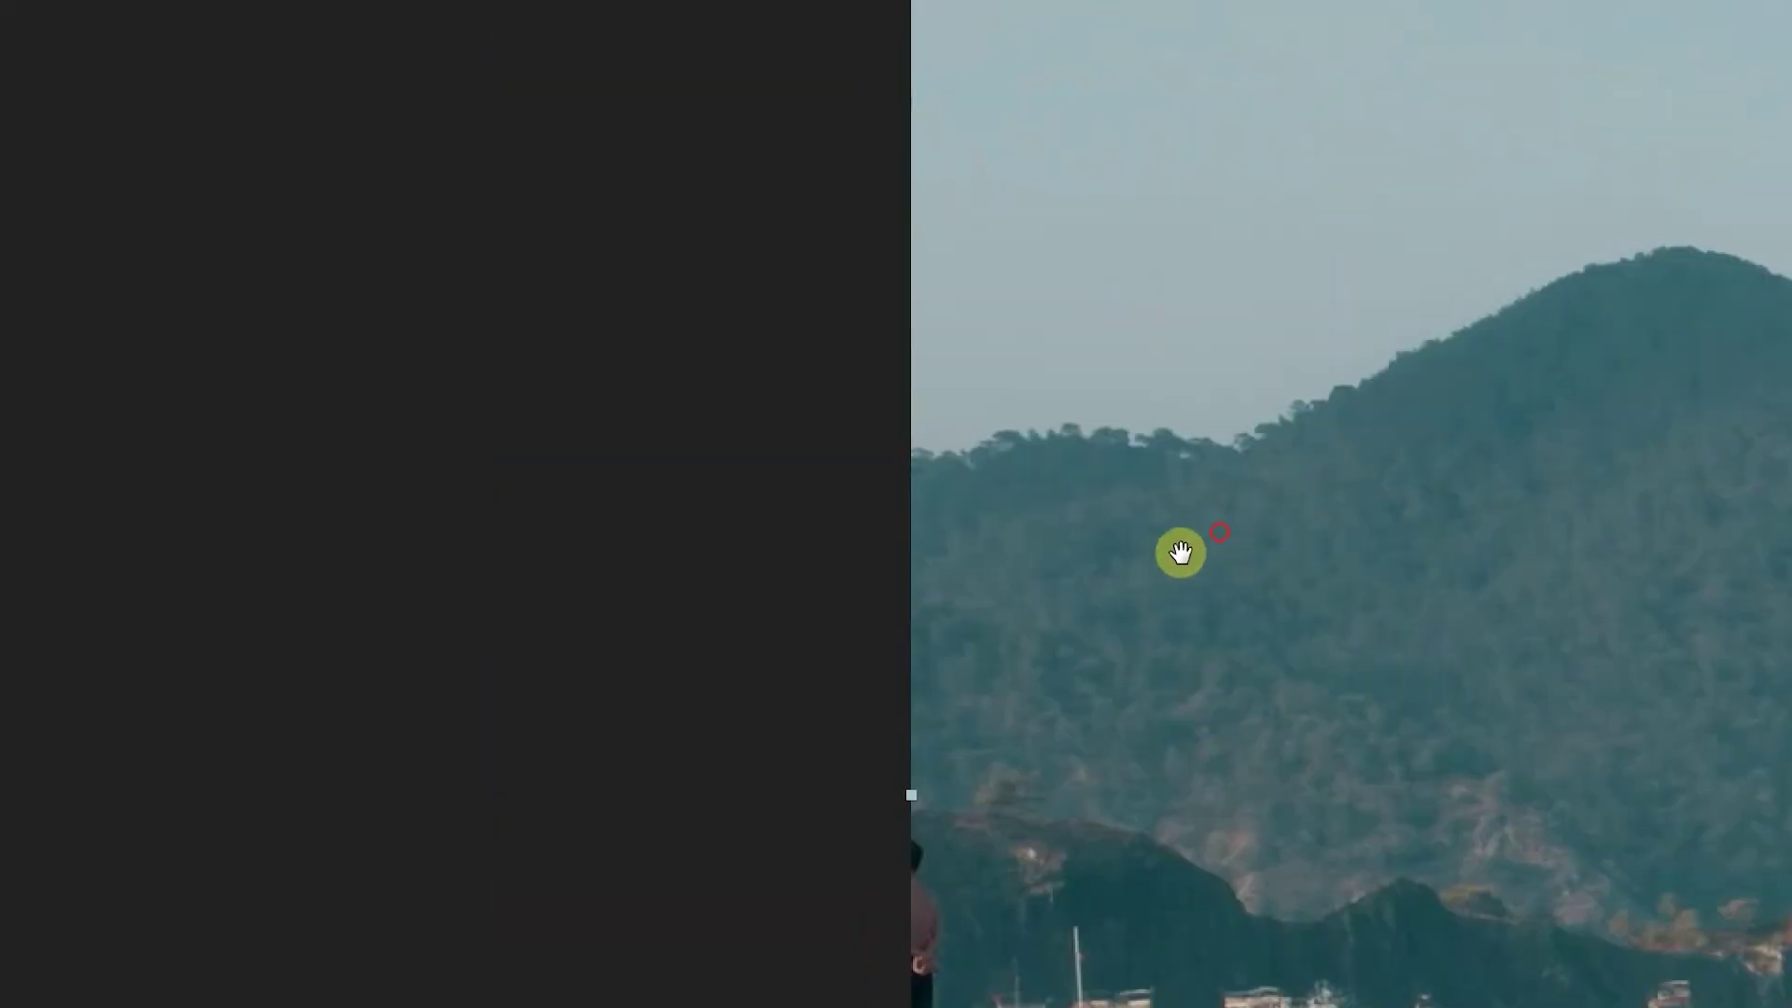
drag(1181, 553, 188, 709)
key(g)
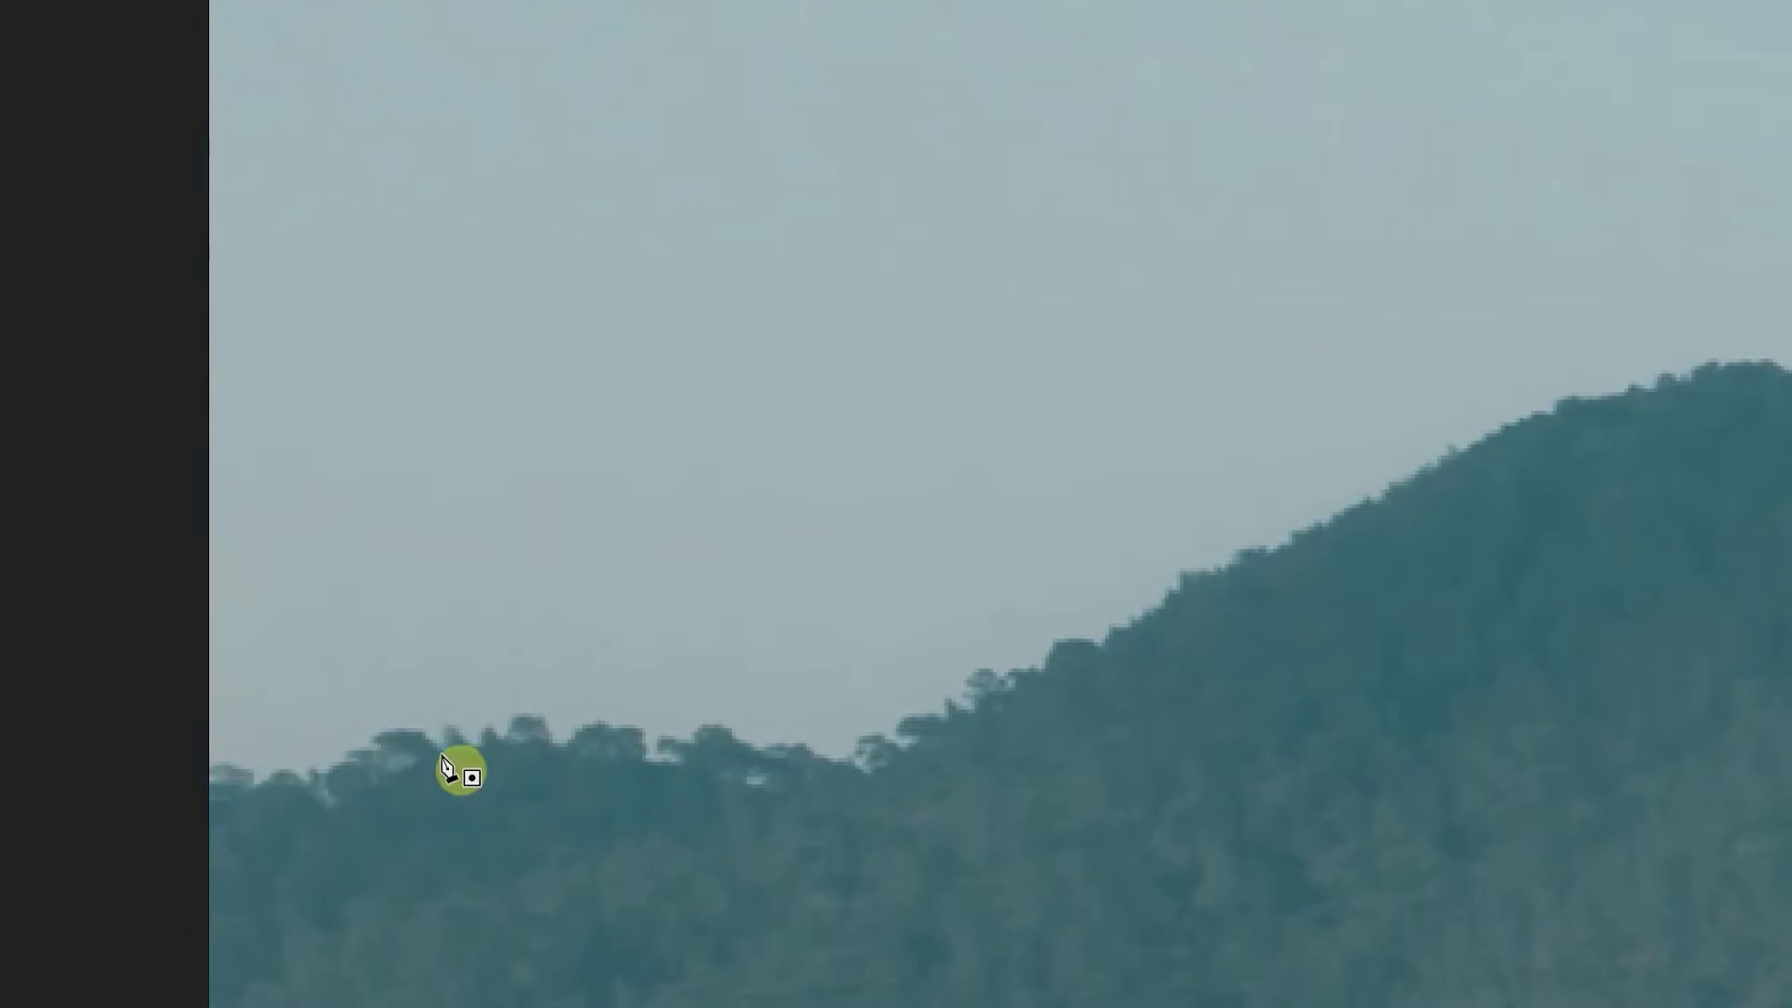
key(space)
drag(656, 720, 452, 736)
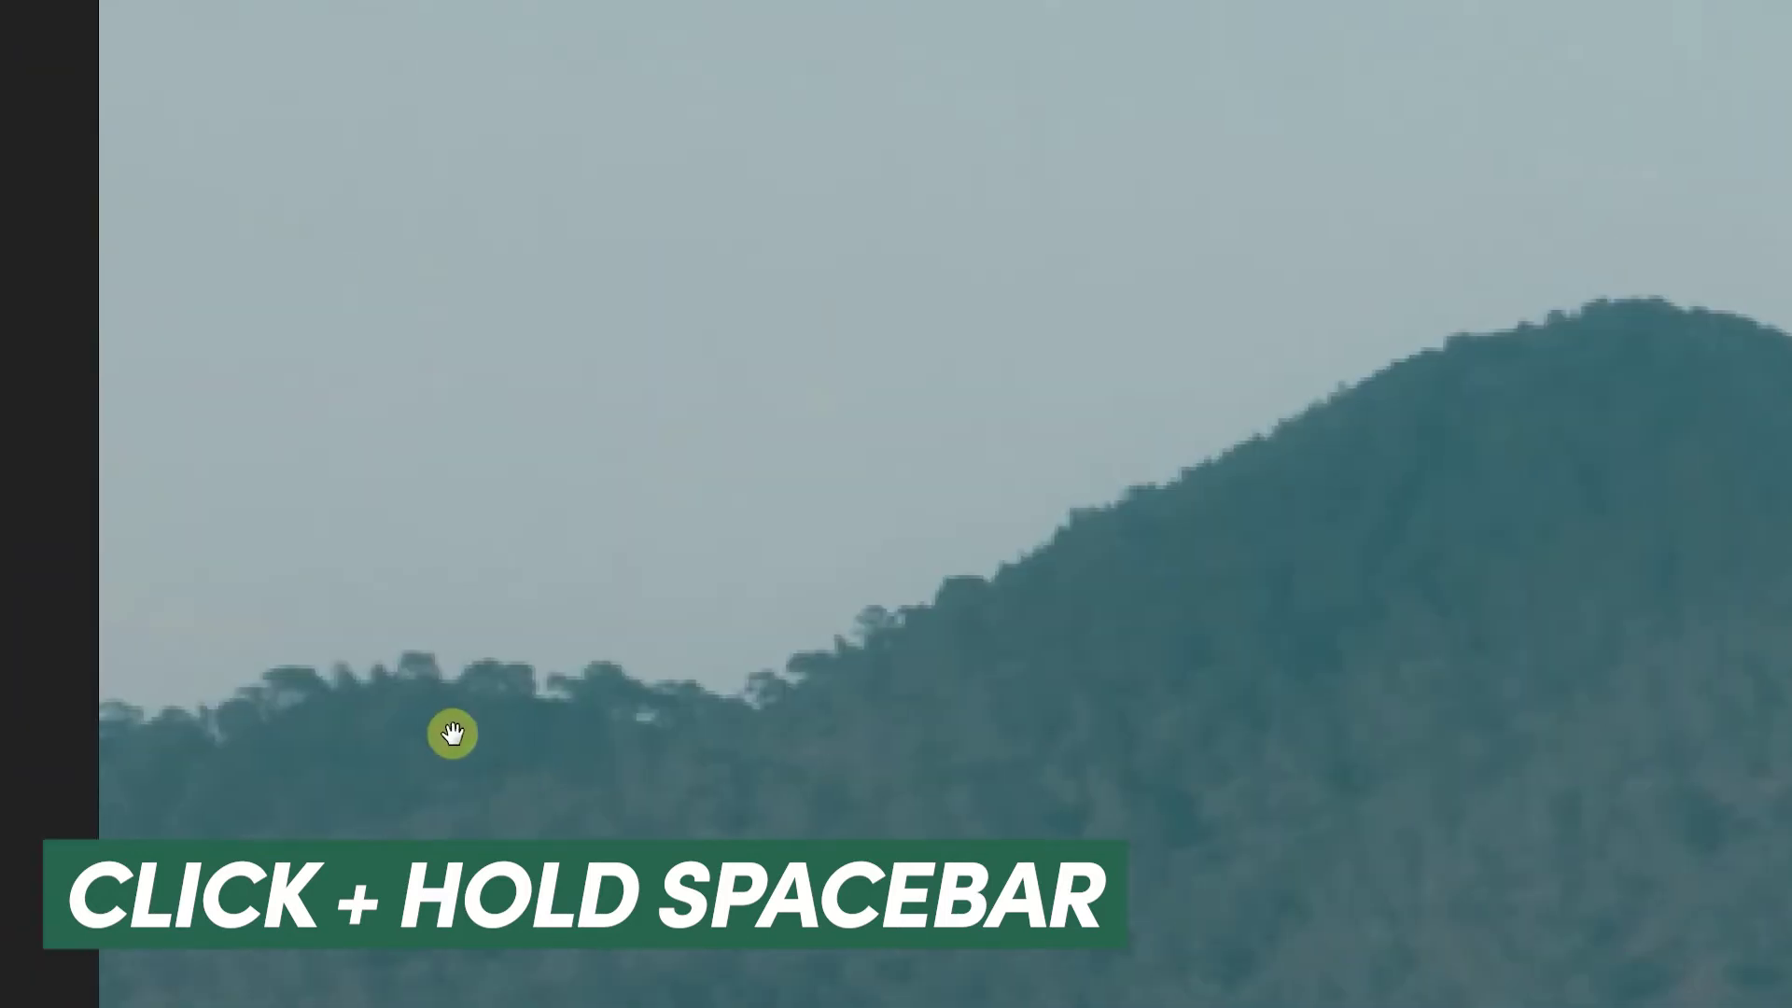
click(97, 698)
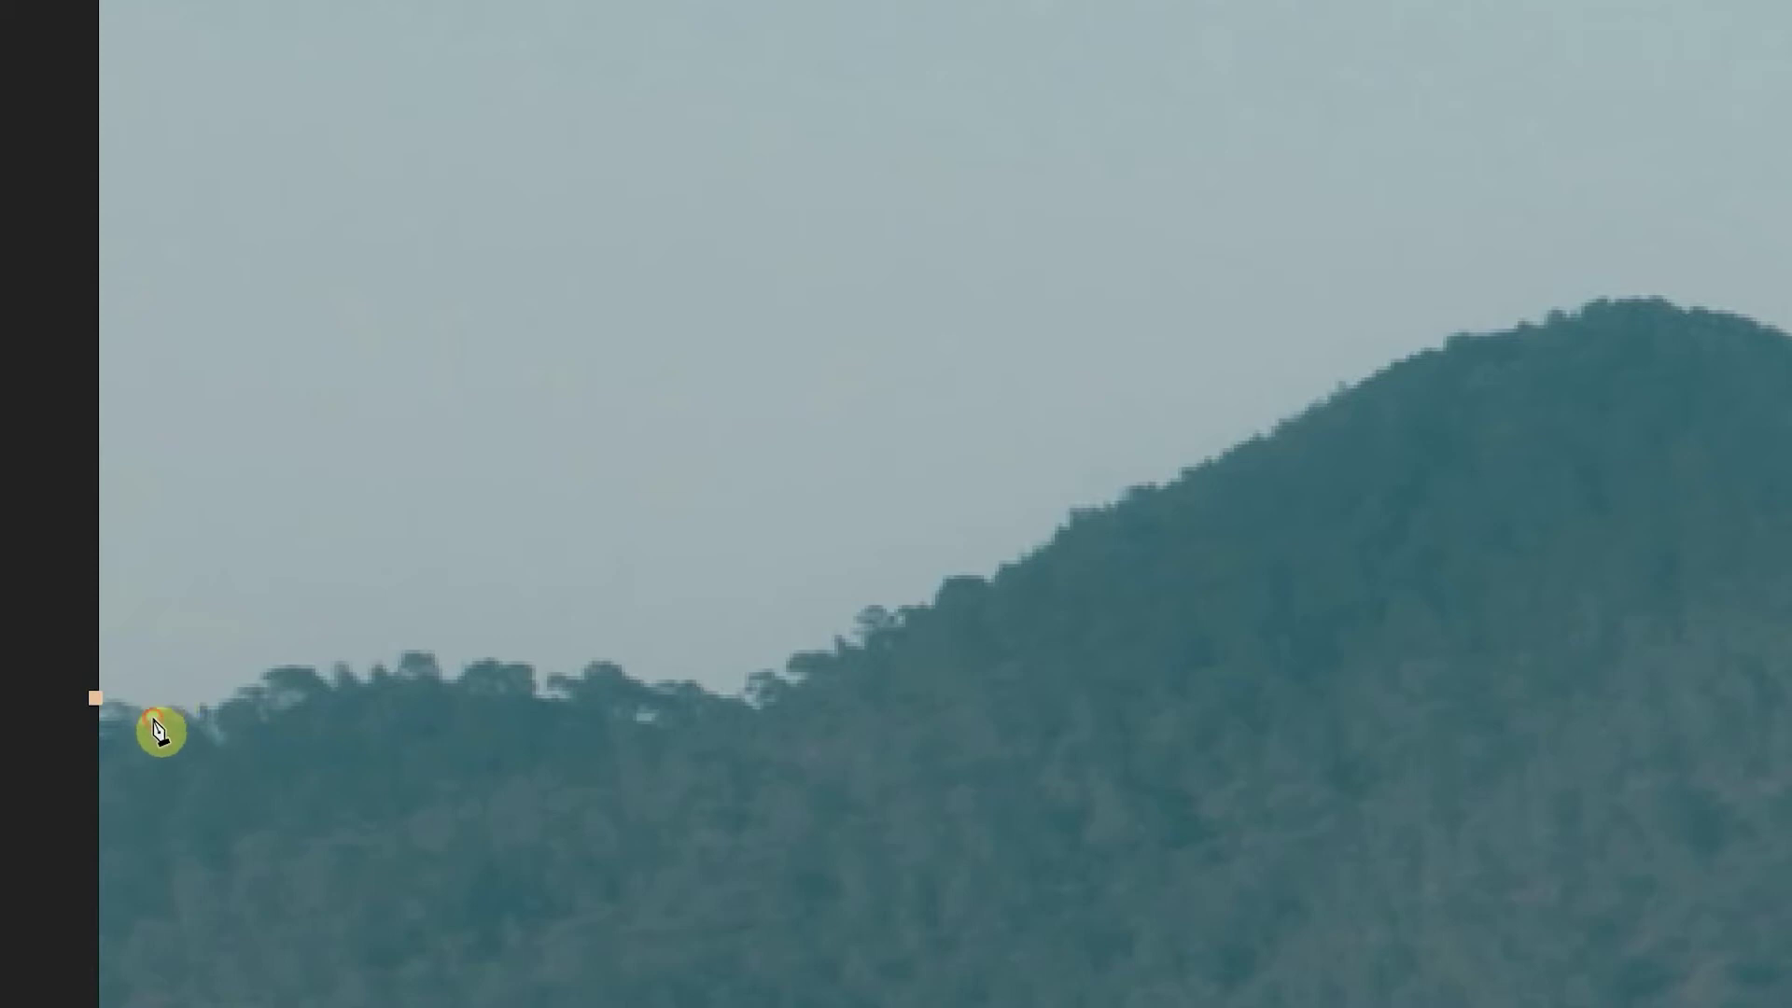
- Trace the mask closely along the treetops of the low ridge up to the foot of the mountain's slope
click(183, 705)
click(231, 695)
click(278, 662)
click(332, 680)
click(379, 661)
click(414, 650)
click(448, 674)
click(481, 662)
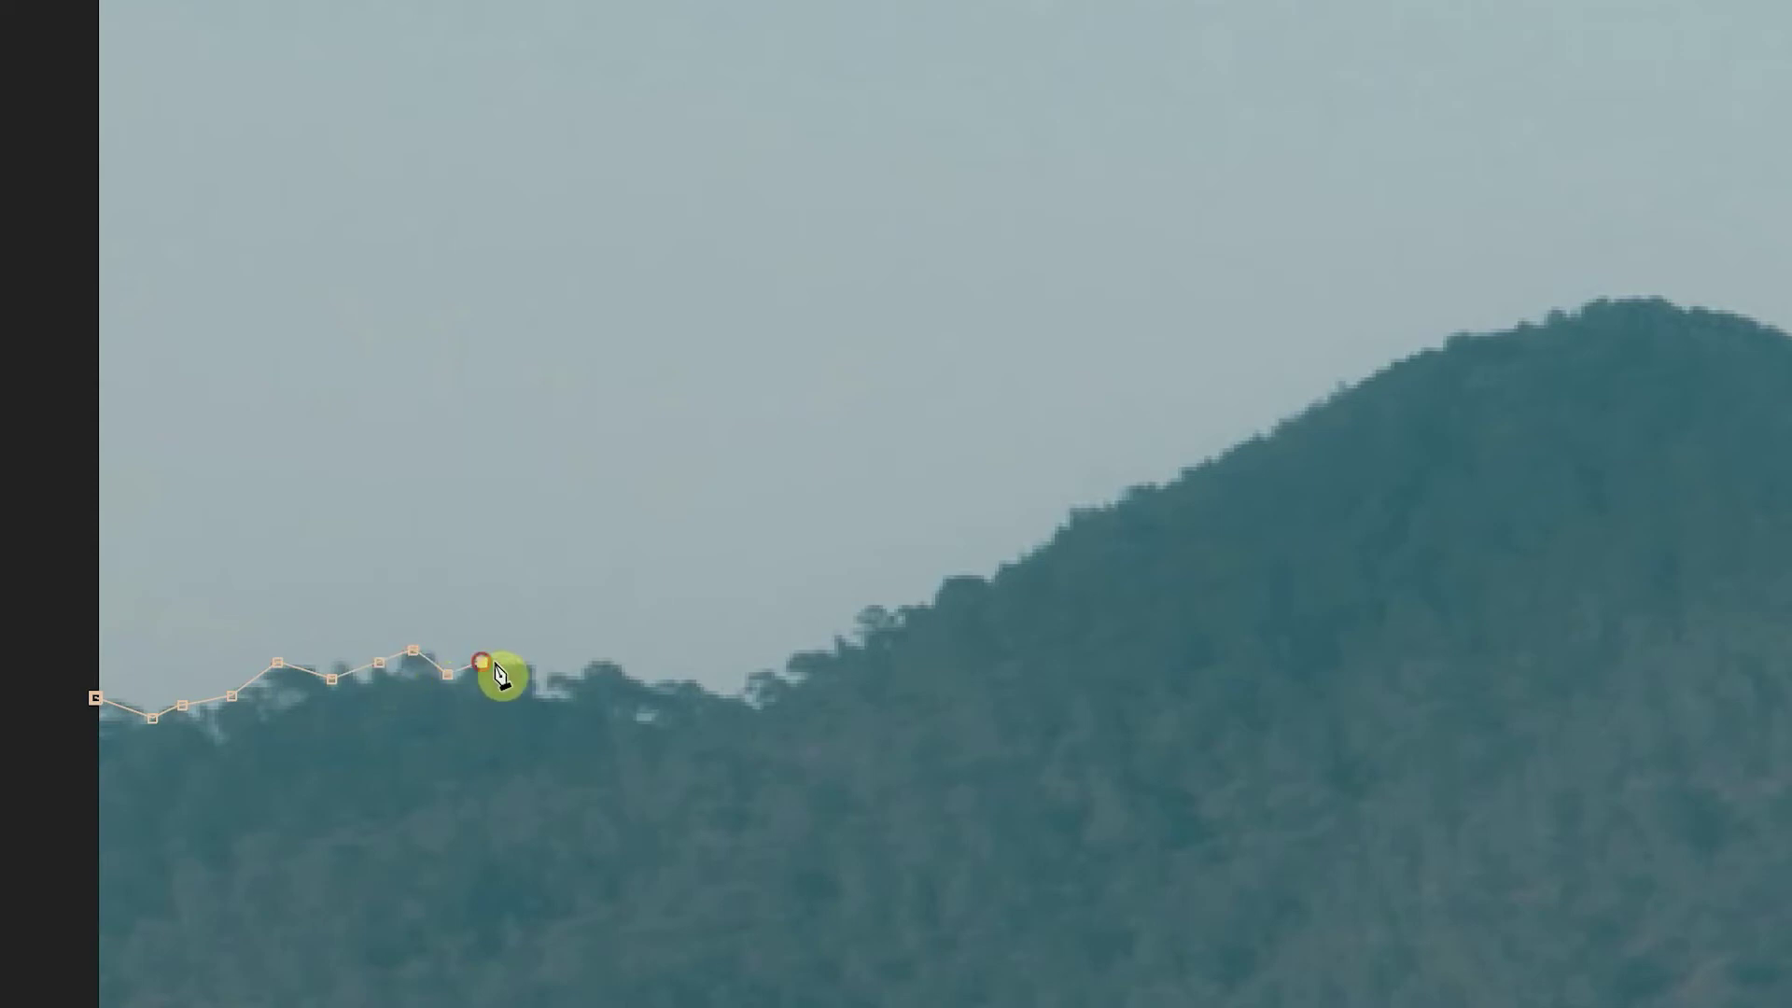
click(517, 661)
click(539, 693)
click(587, 668)
click(624, 665)
click(671, 684)
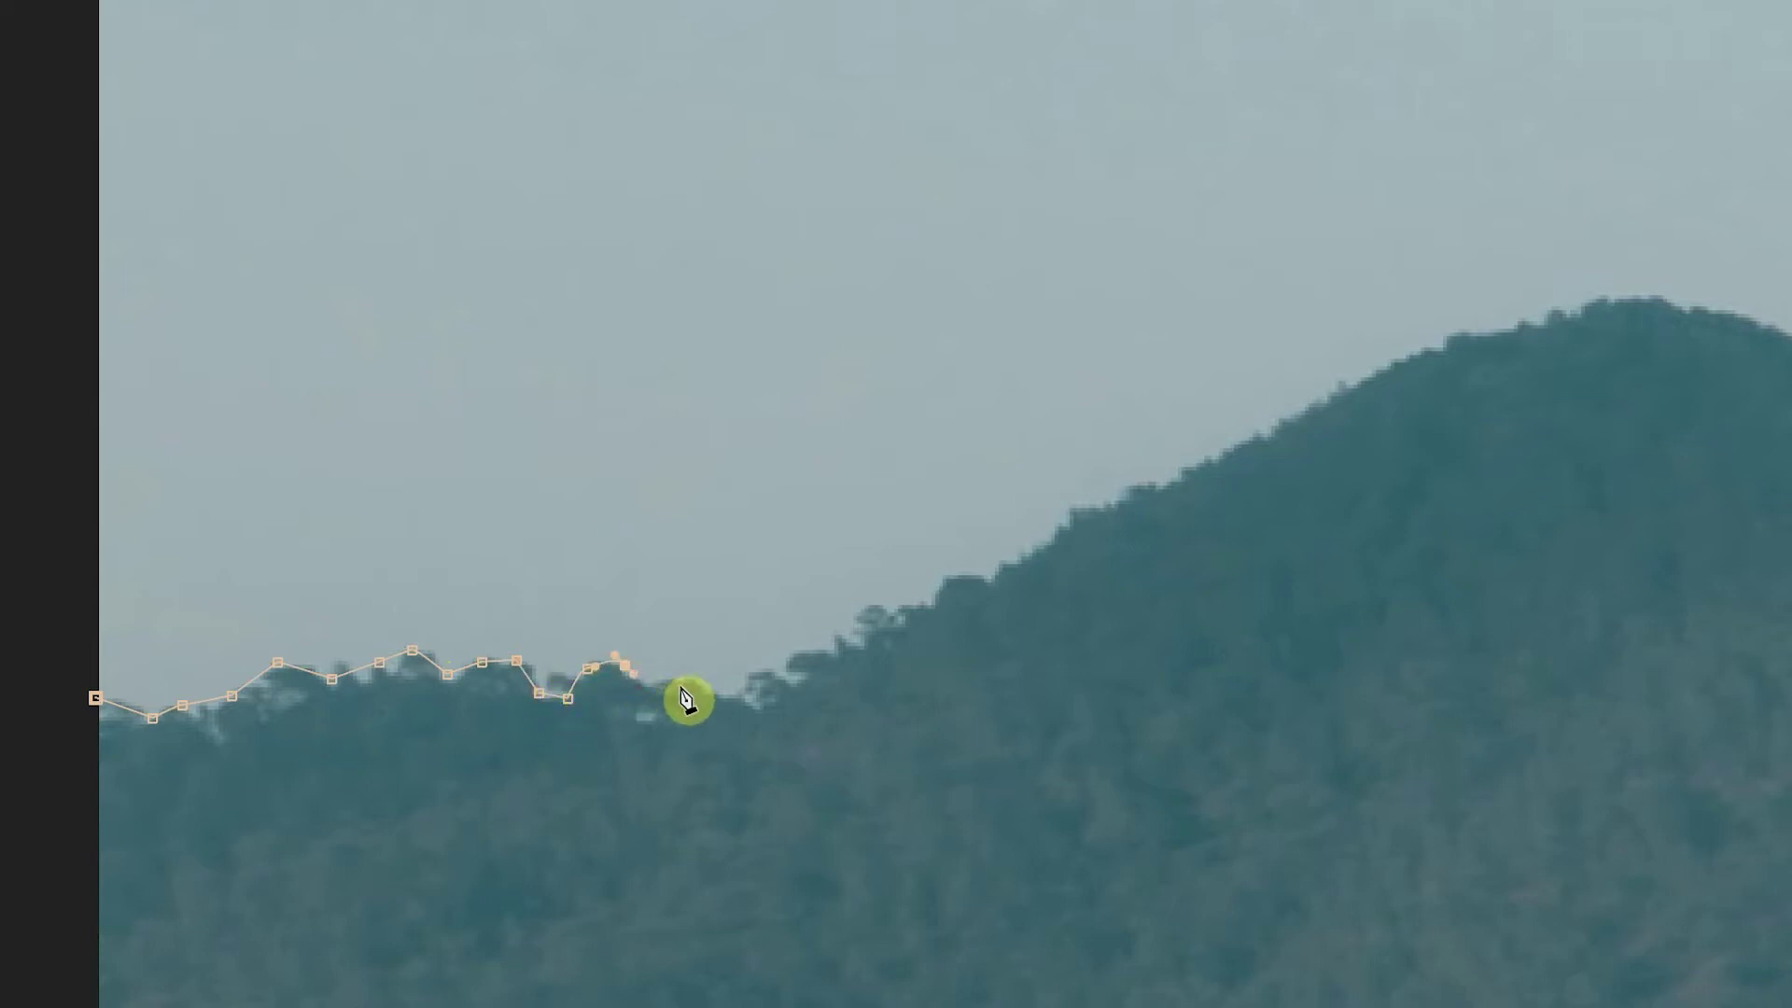
click(735, 698)
- Continue the mask path up the mountain's left slope and over its peak
drag(800, 700, 840, 476)
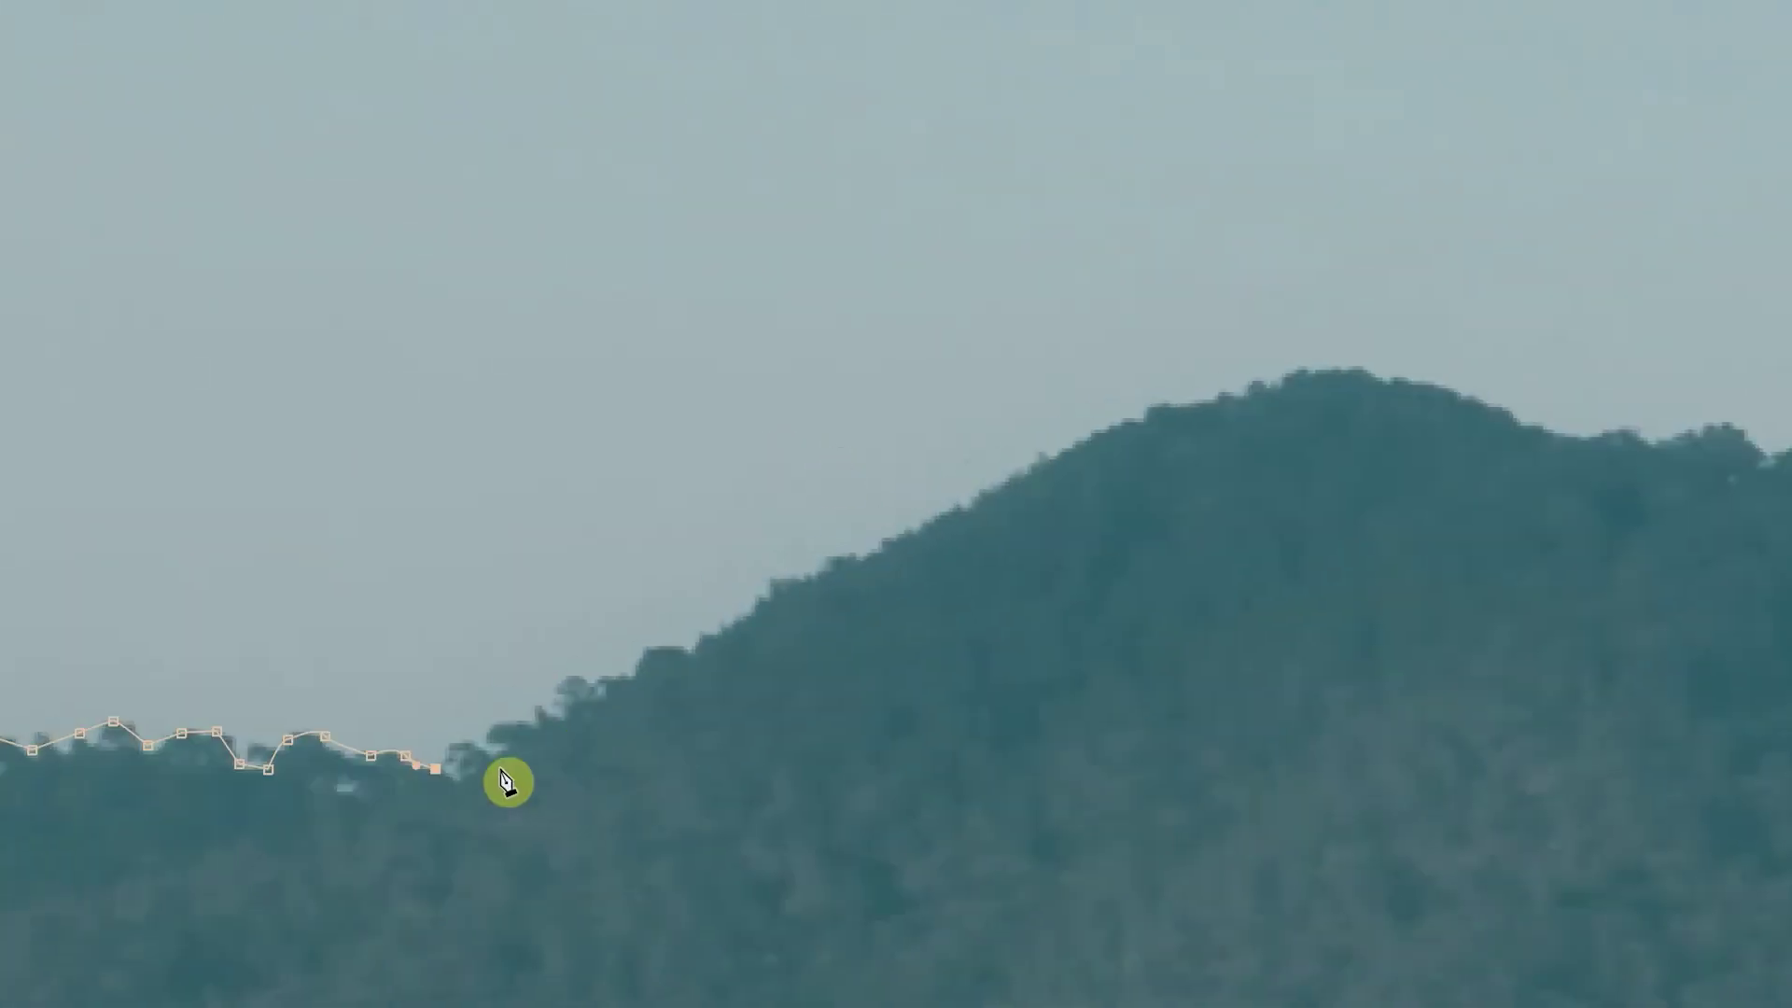
click(506, 729)
click(532, 714)
click(579, 684)
click(663, 648)
click(721, 627)
click(786, 576)
click(907, 528)
click(1035, 463)
click(946, 429)
click(1186, 487)
click(1269, 500)
click(1391, 513)
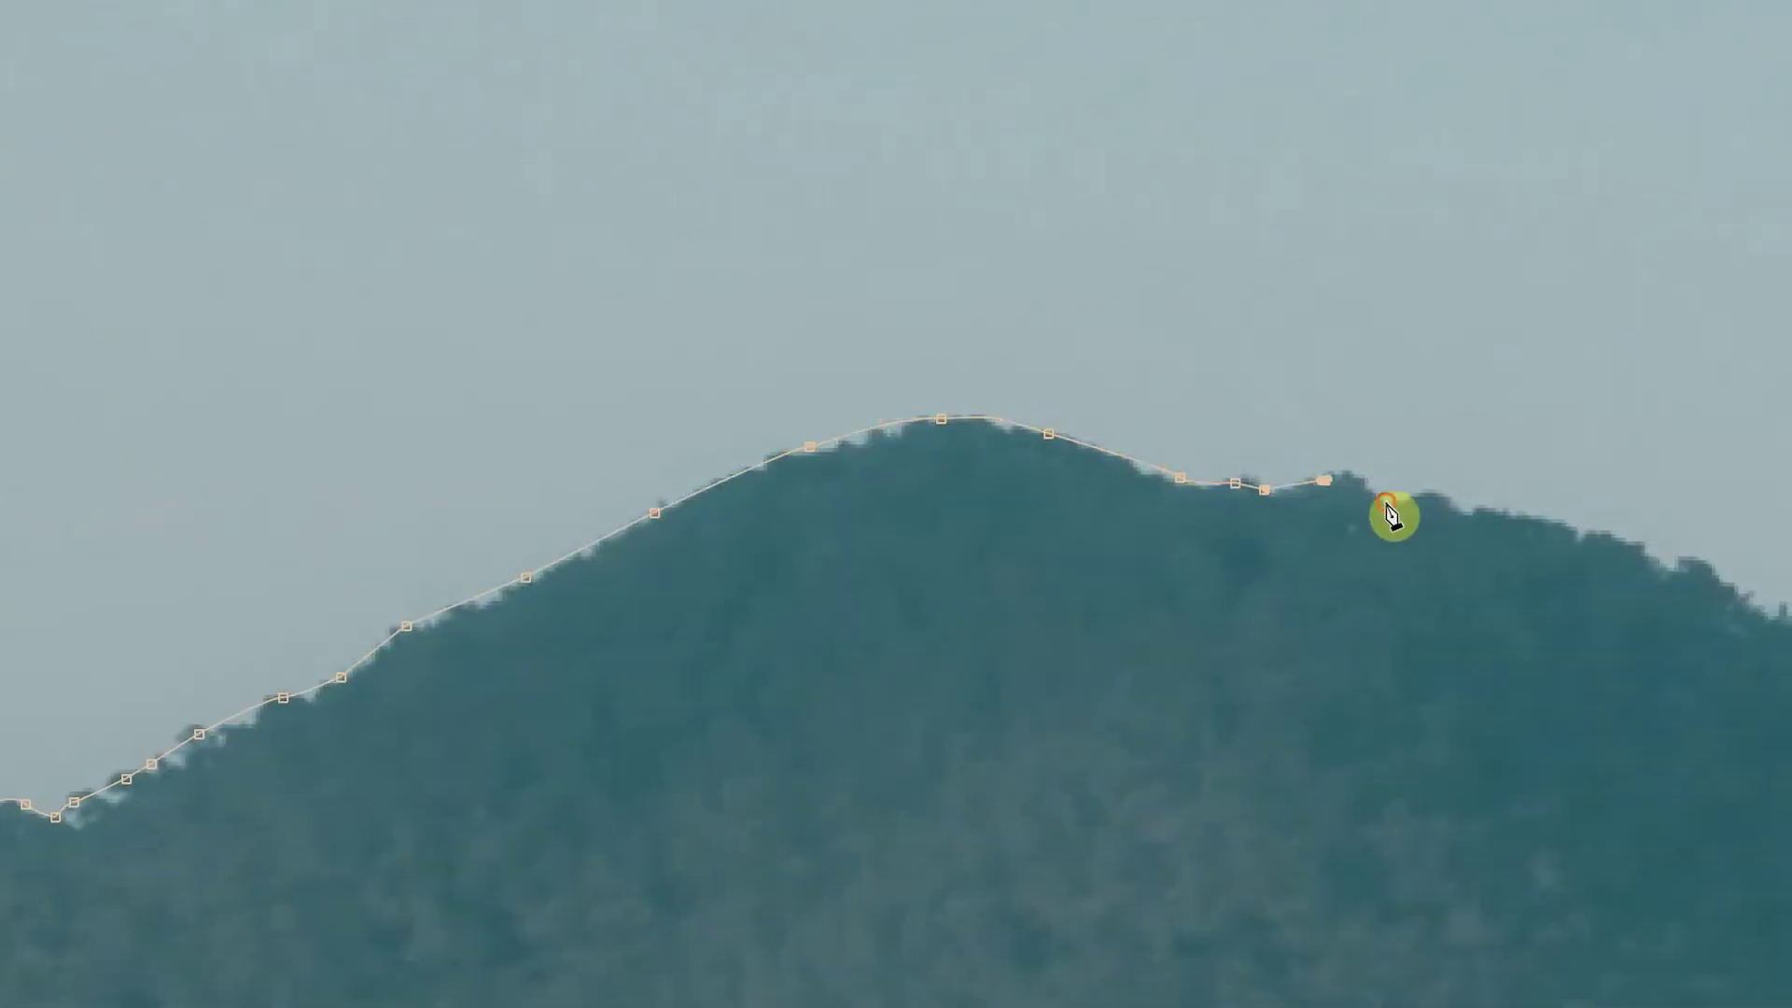
- Extend the mask path down the upper part of the mountain's right slope, following the tree line
click(1481, 521)
click(1571, 535)
click(1757, 611)
click(1791, 661)
click(1471, 696)
click(1570, 716)
click(1692, 742)
click(1791, 789)
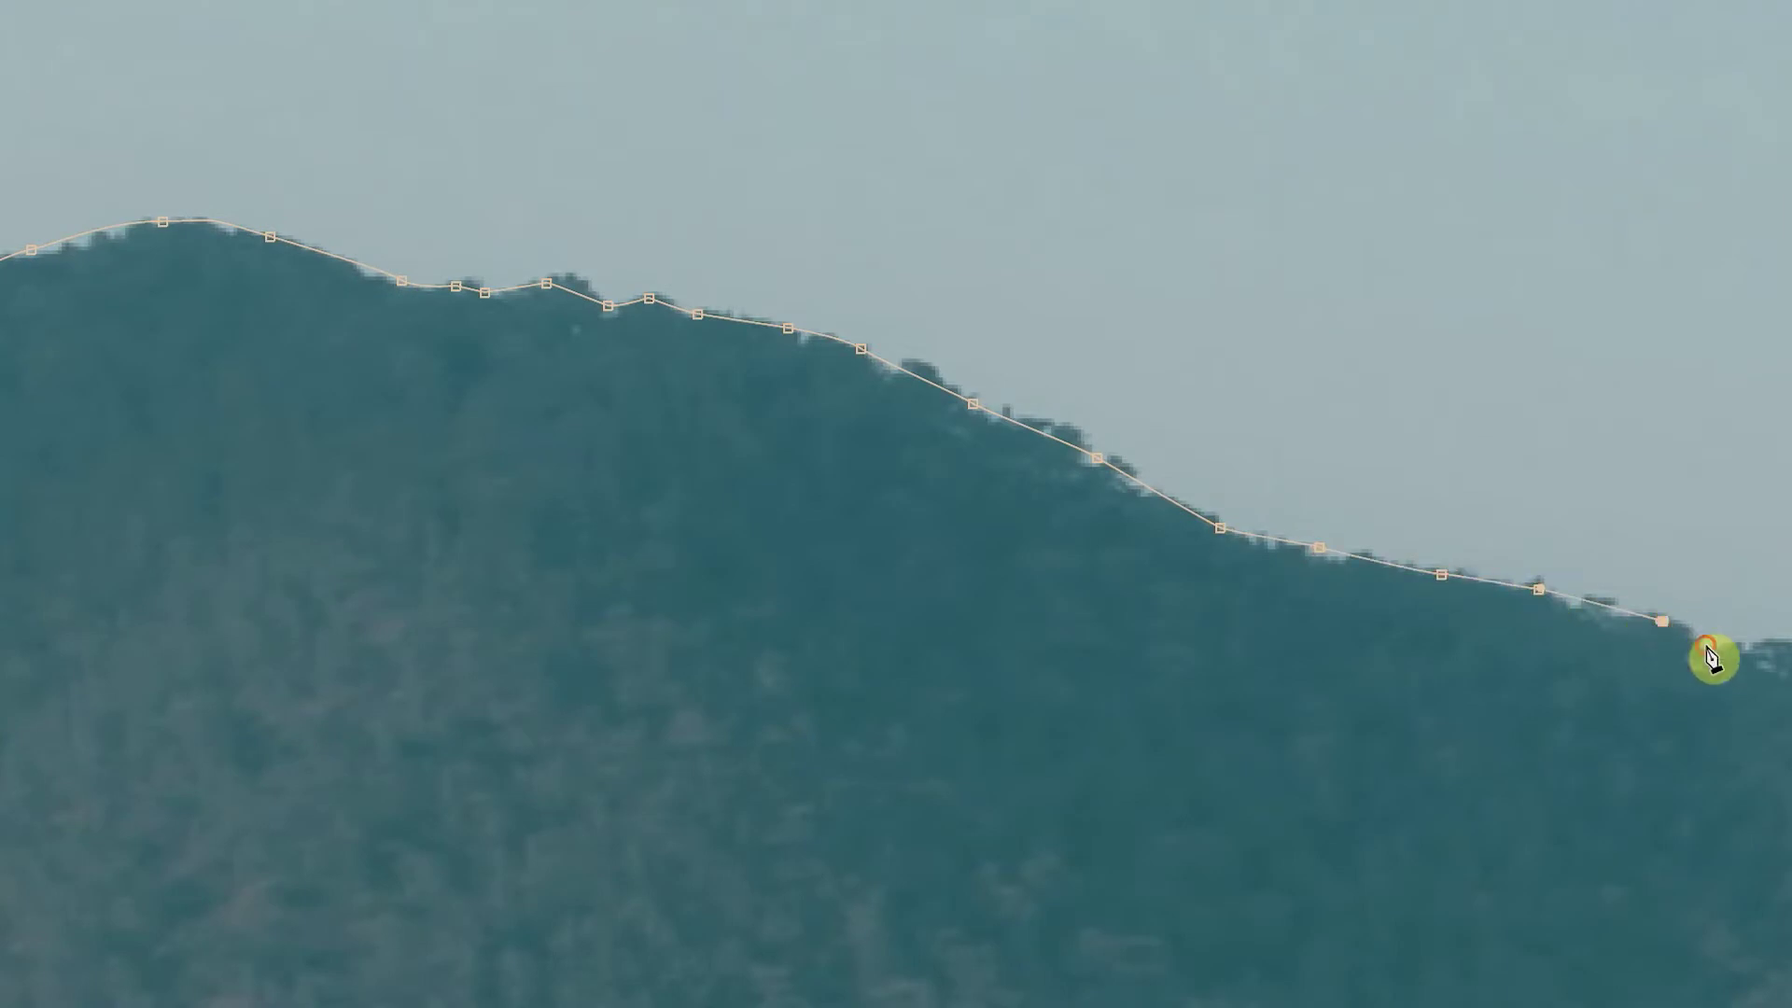
click(1791, 812)
click(1791, 841)
click(1791, 856)
click(1791, 910)
click(1369, 720)
click(1408, 729)
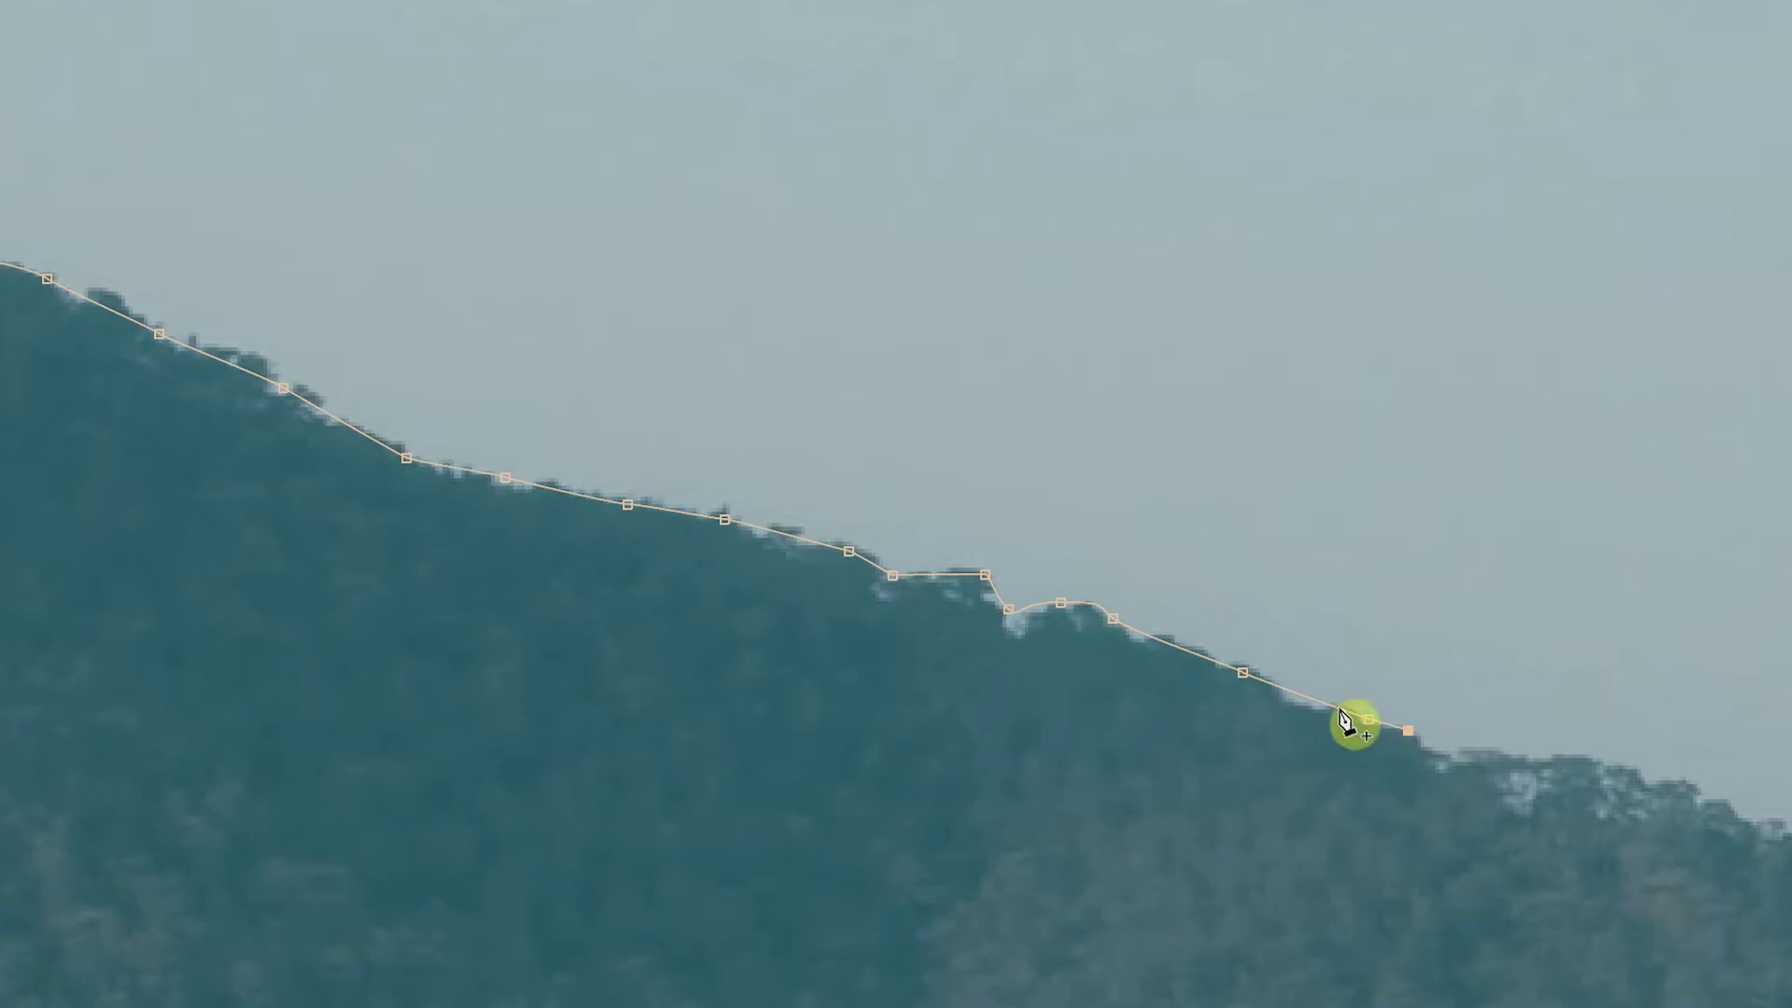
- Add a vertex to a straight mask segment on the right slope and curve it to follow the trees
click(1172, 646)
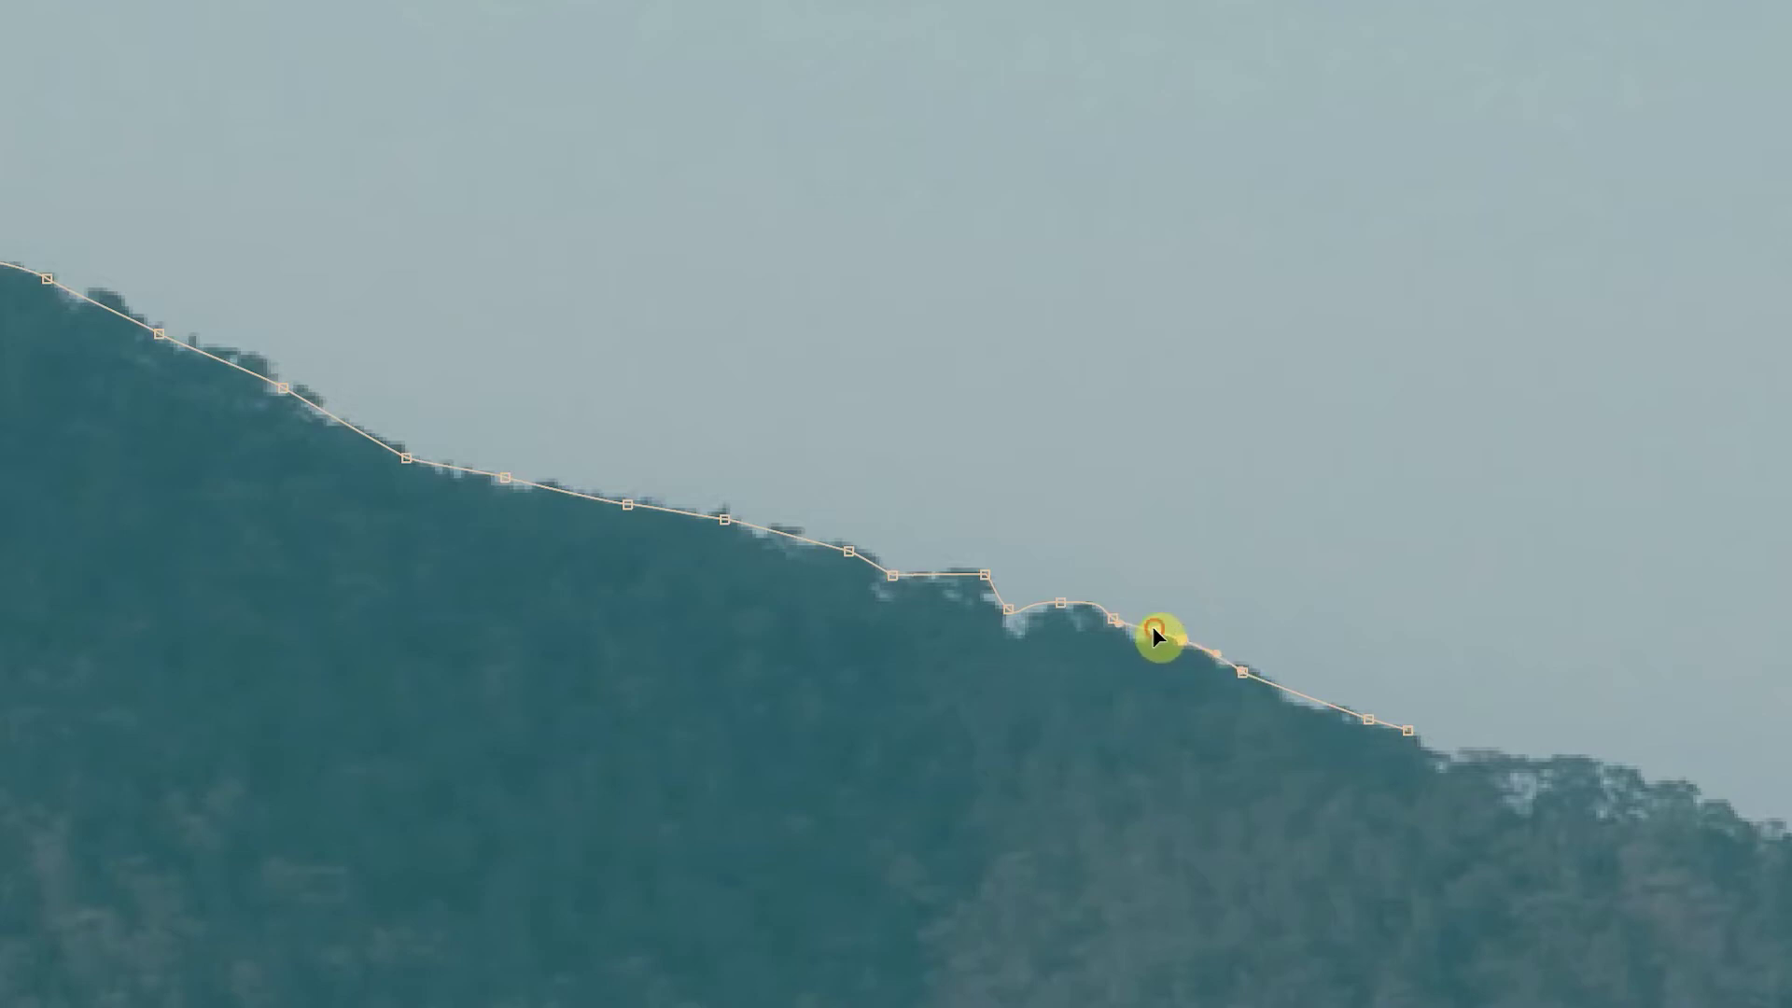
drag(1154, 643, 1219, 642)
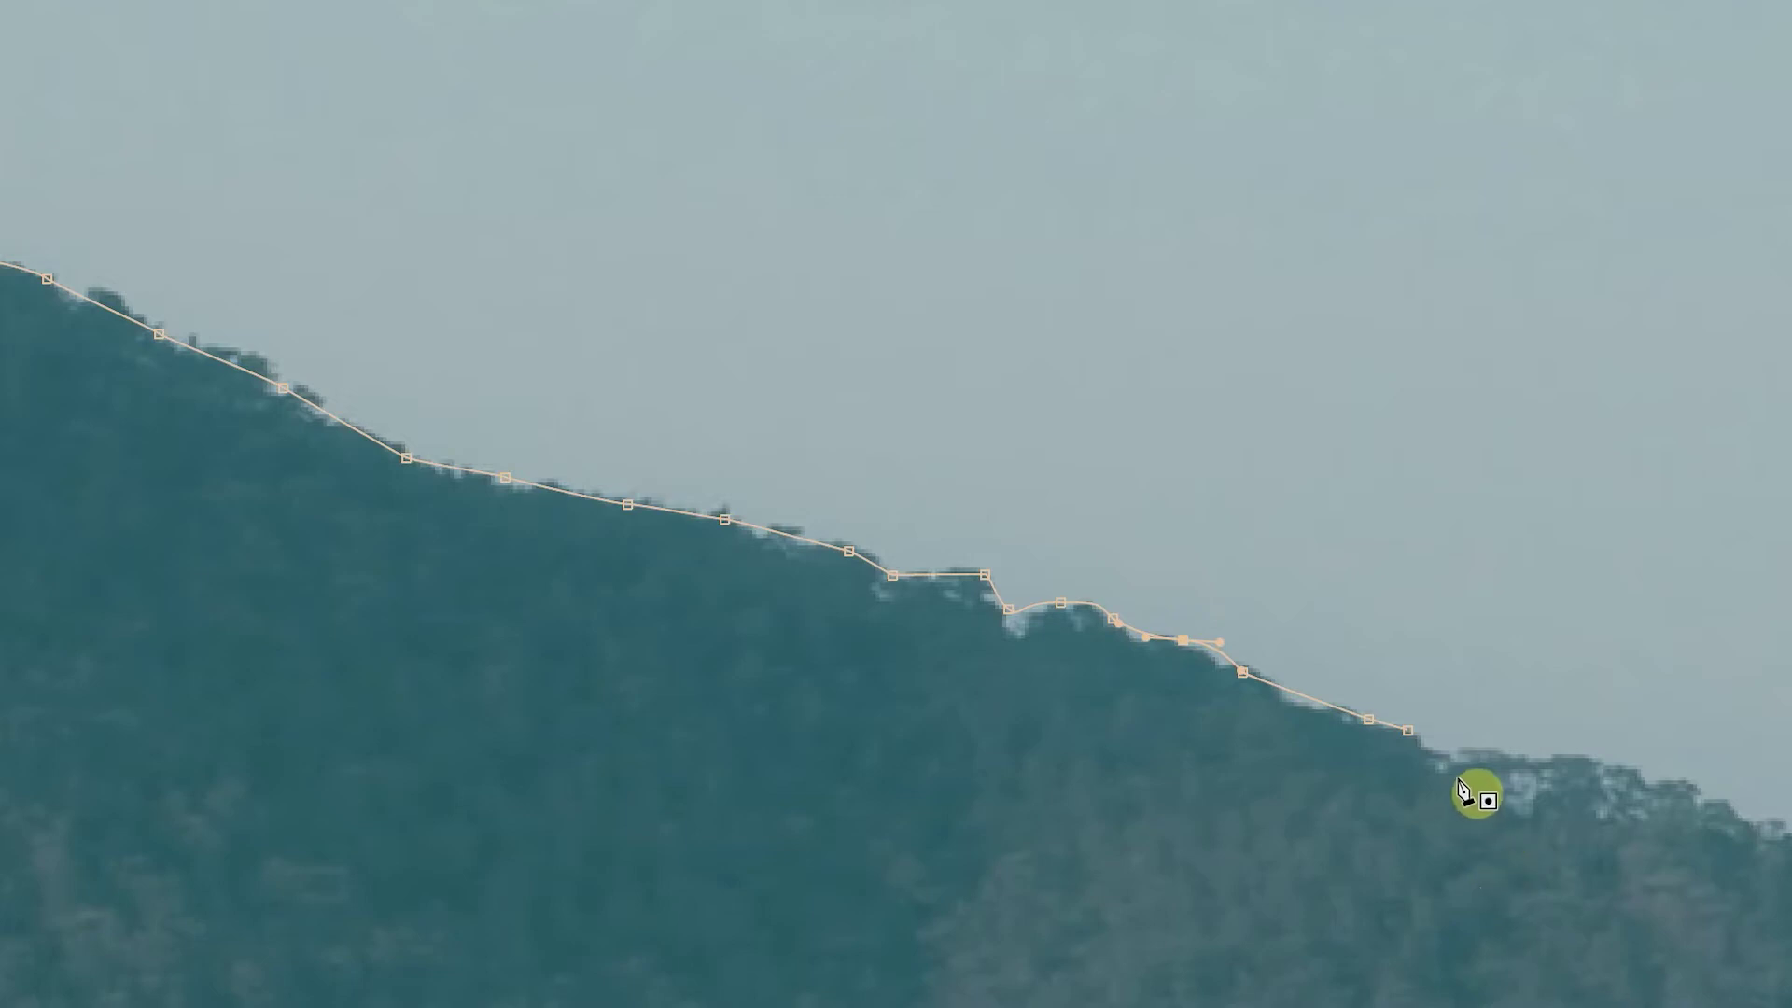
click(1500, 748)
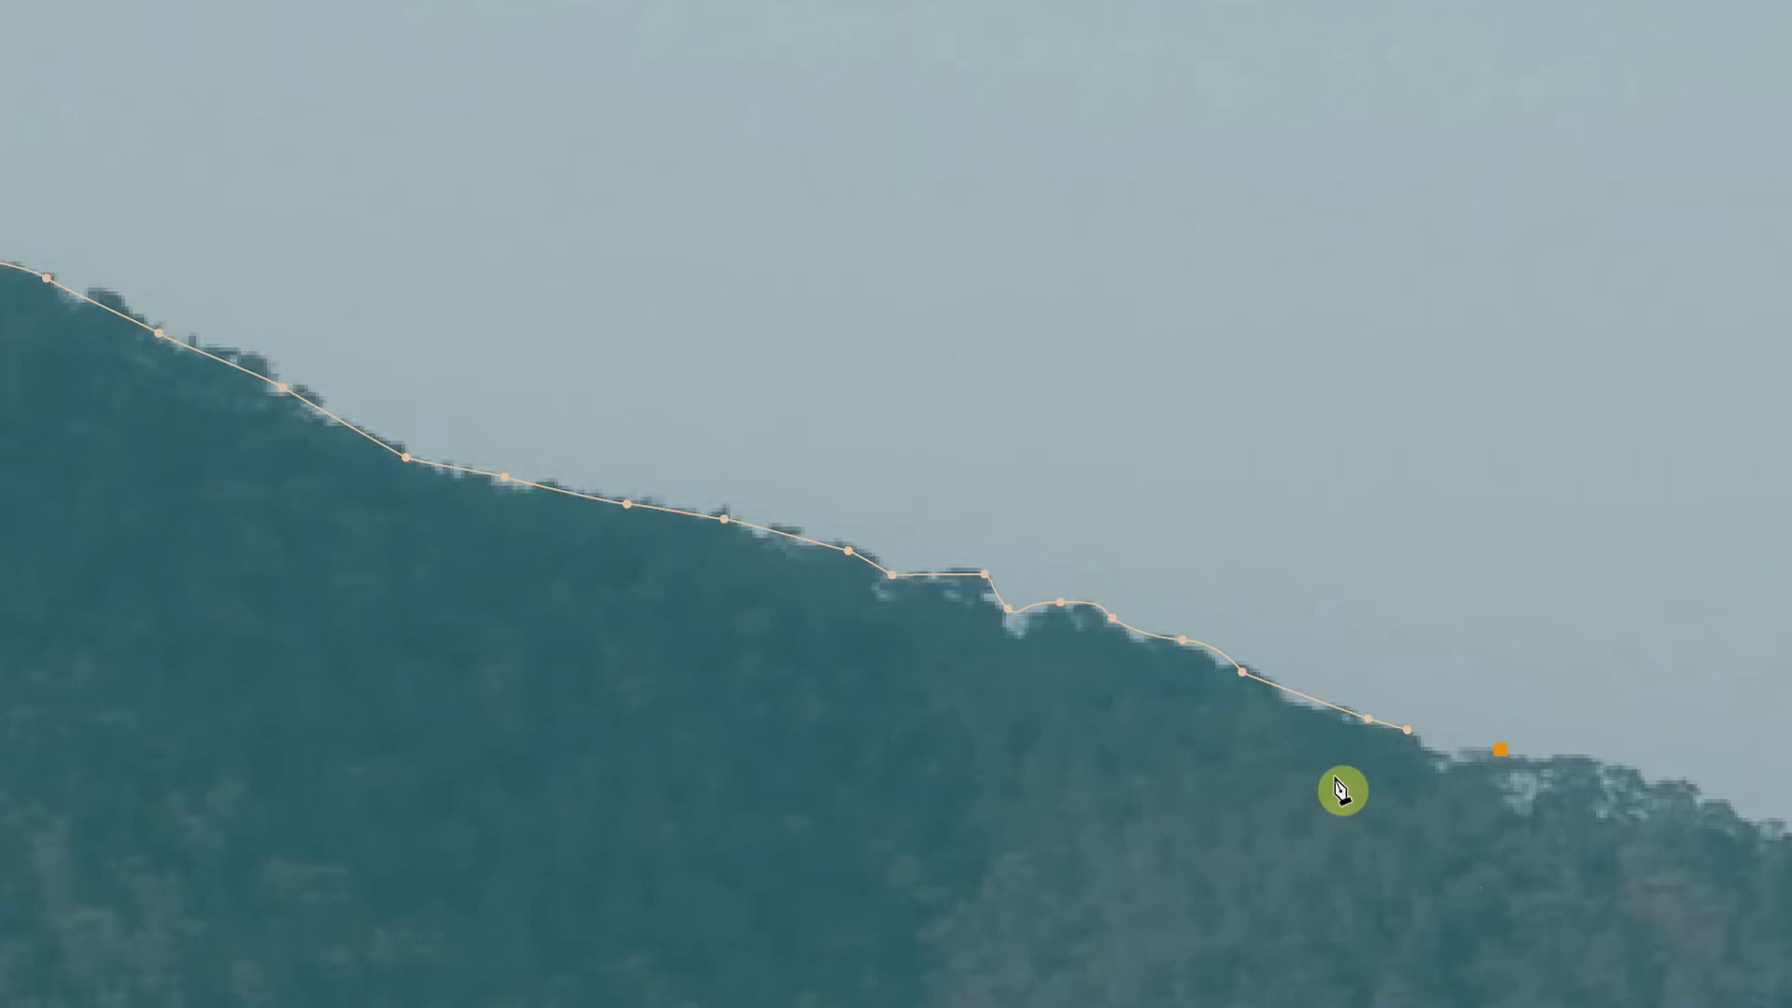
click(1186, 639)
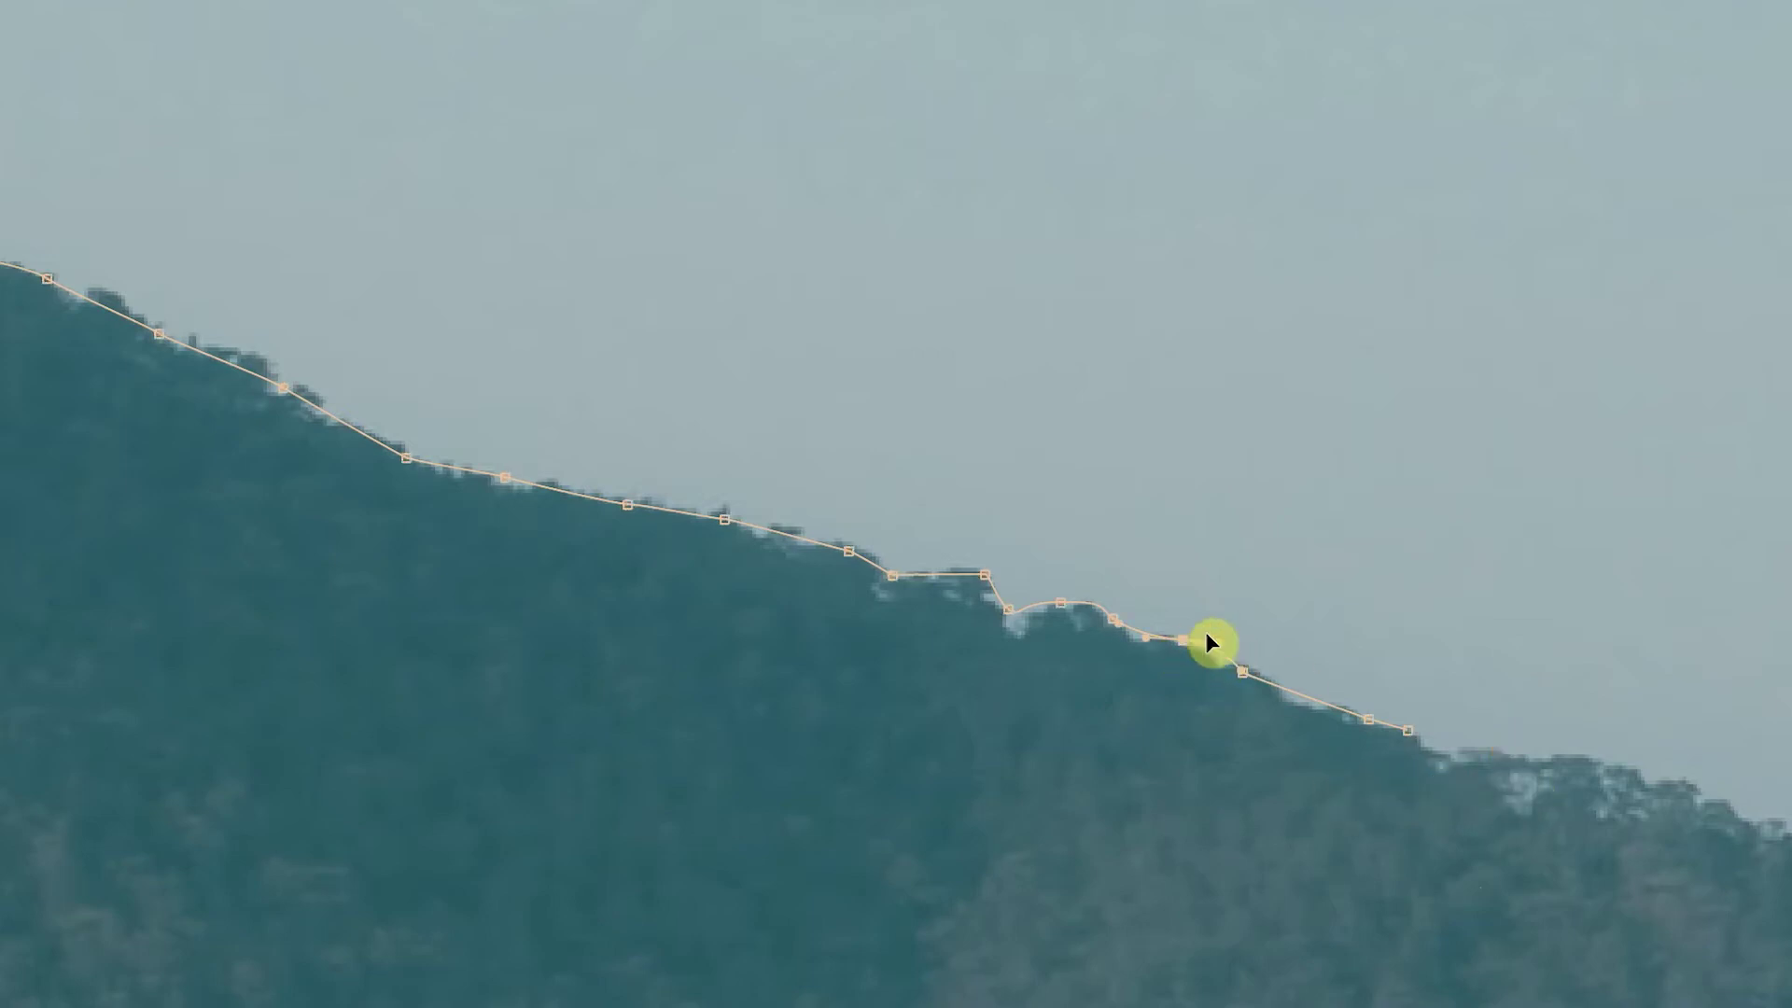
- Resume the mask from its last vertex and trace the wooded middle section of the right slope
click(1409, 733)
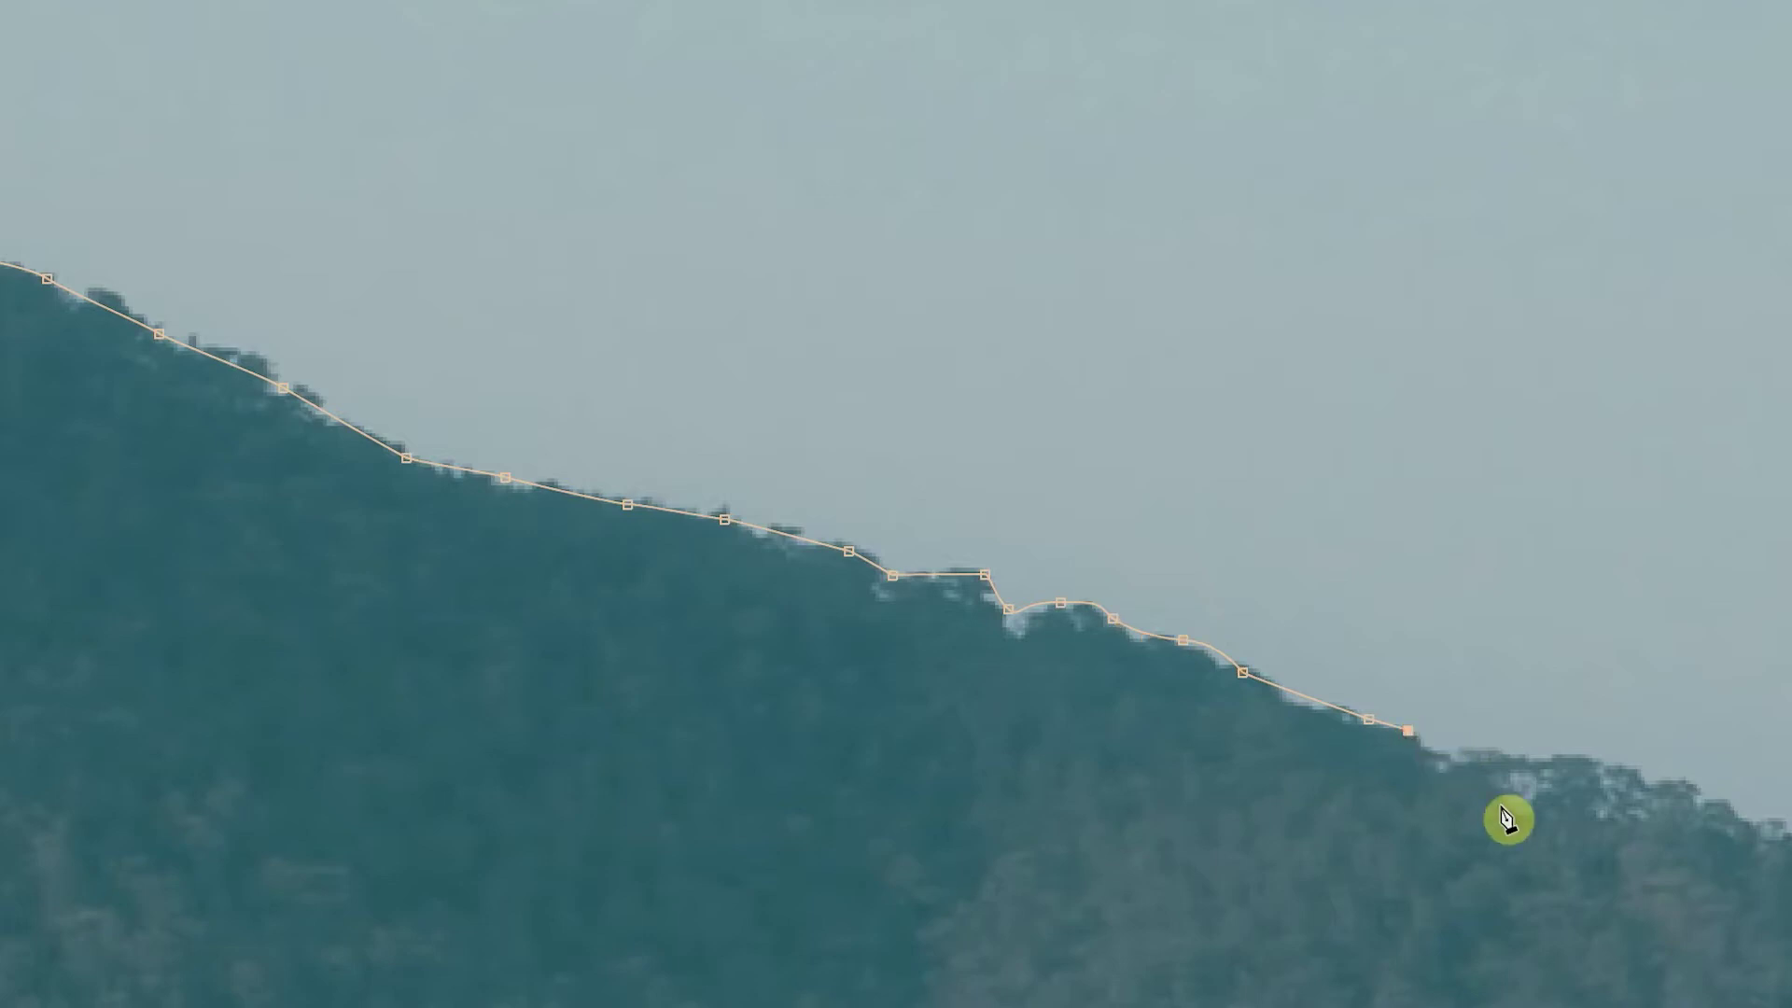
click(1454, 758)
click(1494, 752)
click(1547, 750)
click(1588, 757)
click(1640, 774)
drag(1679, 803, 1323, 688)
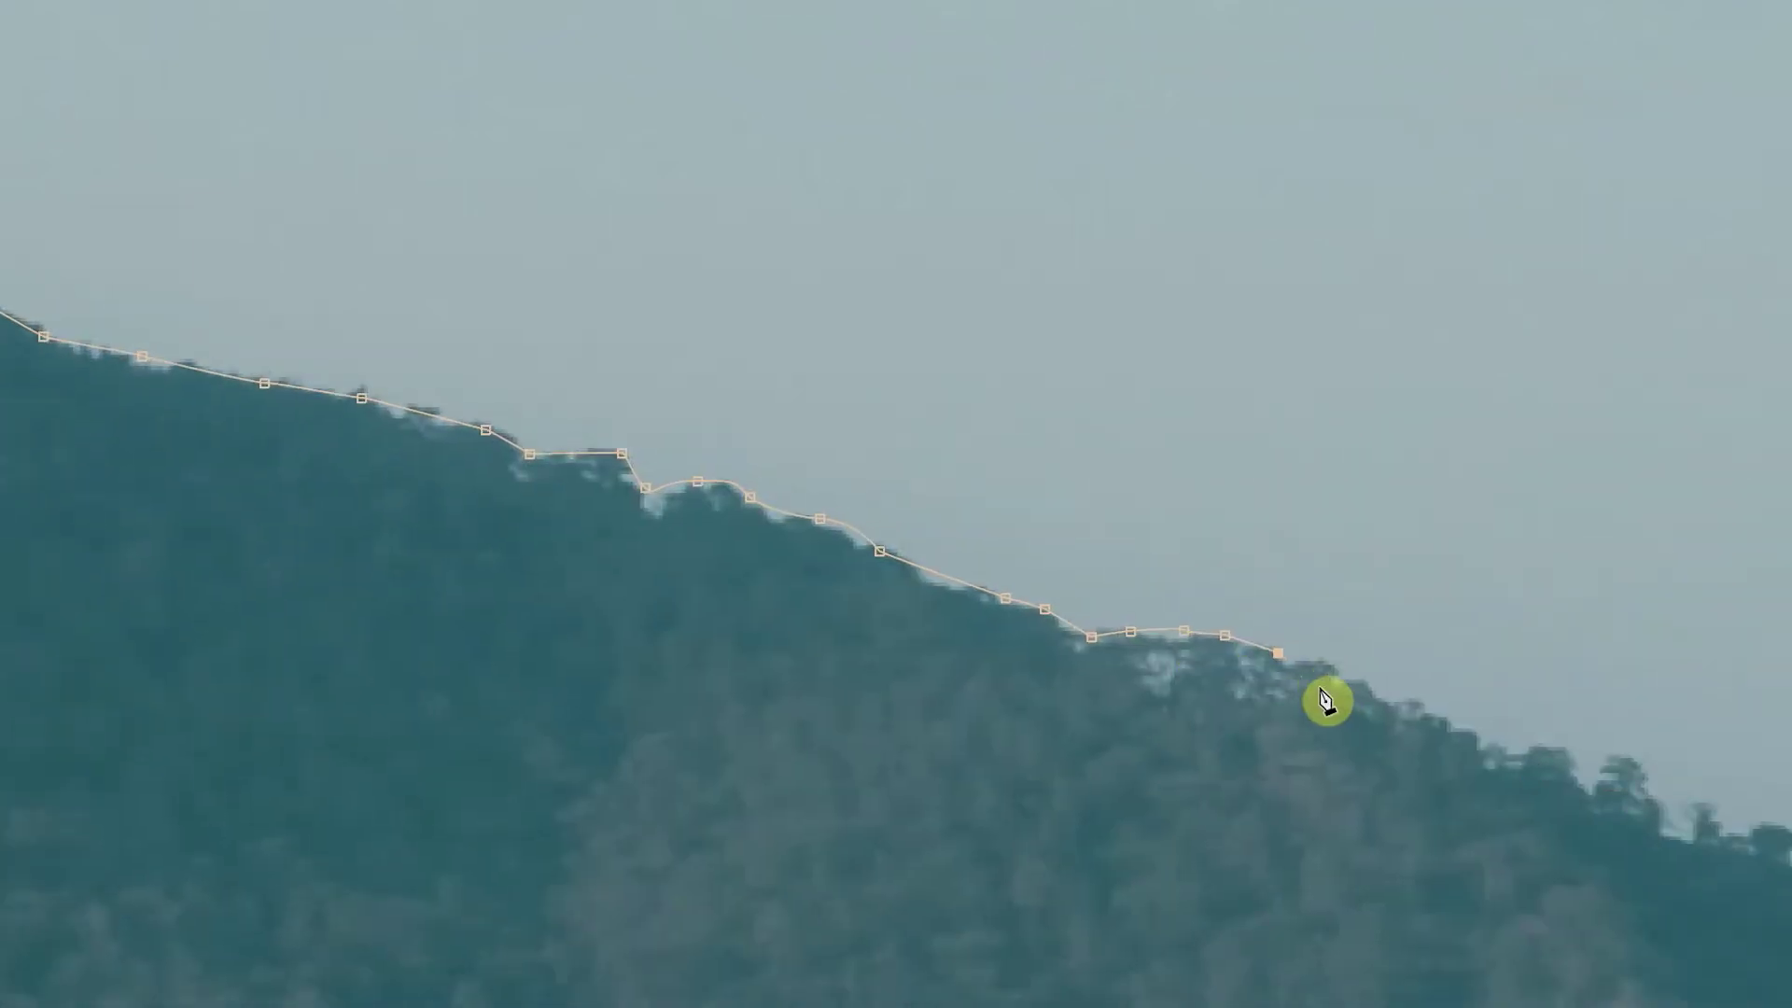
click(1314, 662)
click(1360, 683)
click(1398, 704)
click(1432, 716)
click(1491, 751)
click(1553, 749)
click(1590, 777)
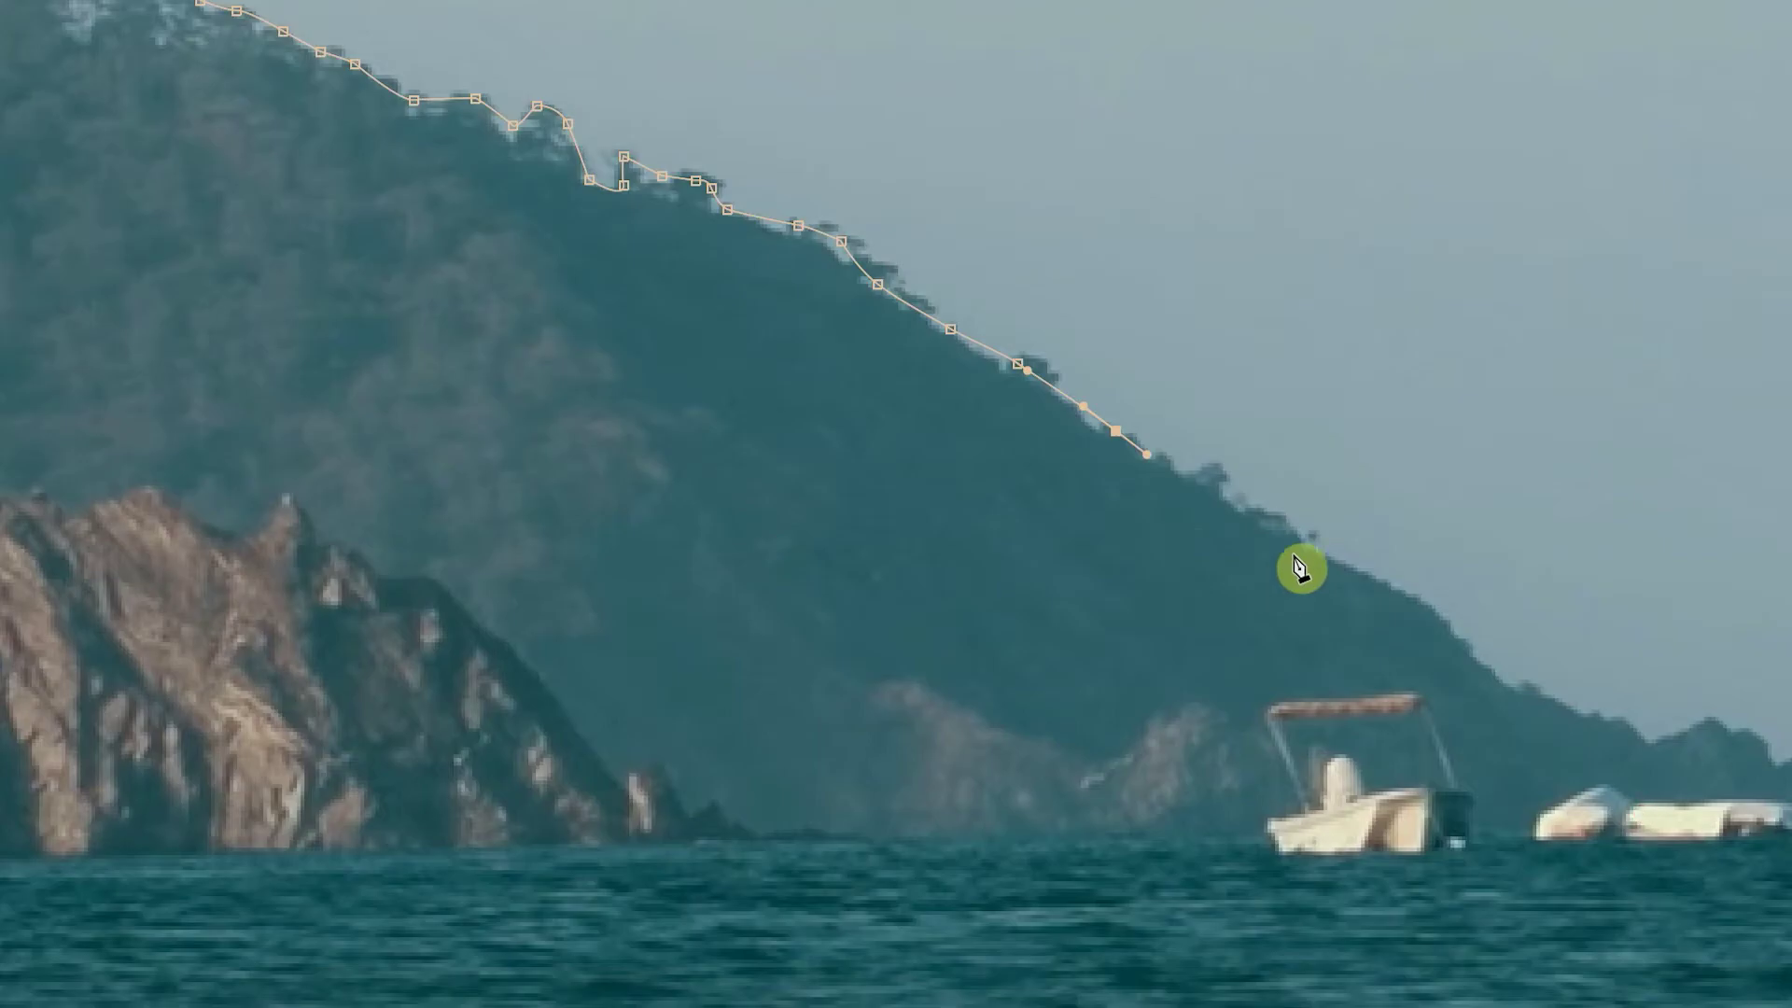
- Trace the mask down the end of the mountain to the sea and along the horizon to the frame's right edge
click(1370, 579)
click(1463, 640)
click(1507, 684)
click(1530, 685)
click(1561, 707)
click(1620, 717)
click(1639, 737)
click(1689, 733)
click(1724, 726)
click(1774, 753)
drag(1778, 760, 1067, 466)
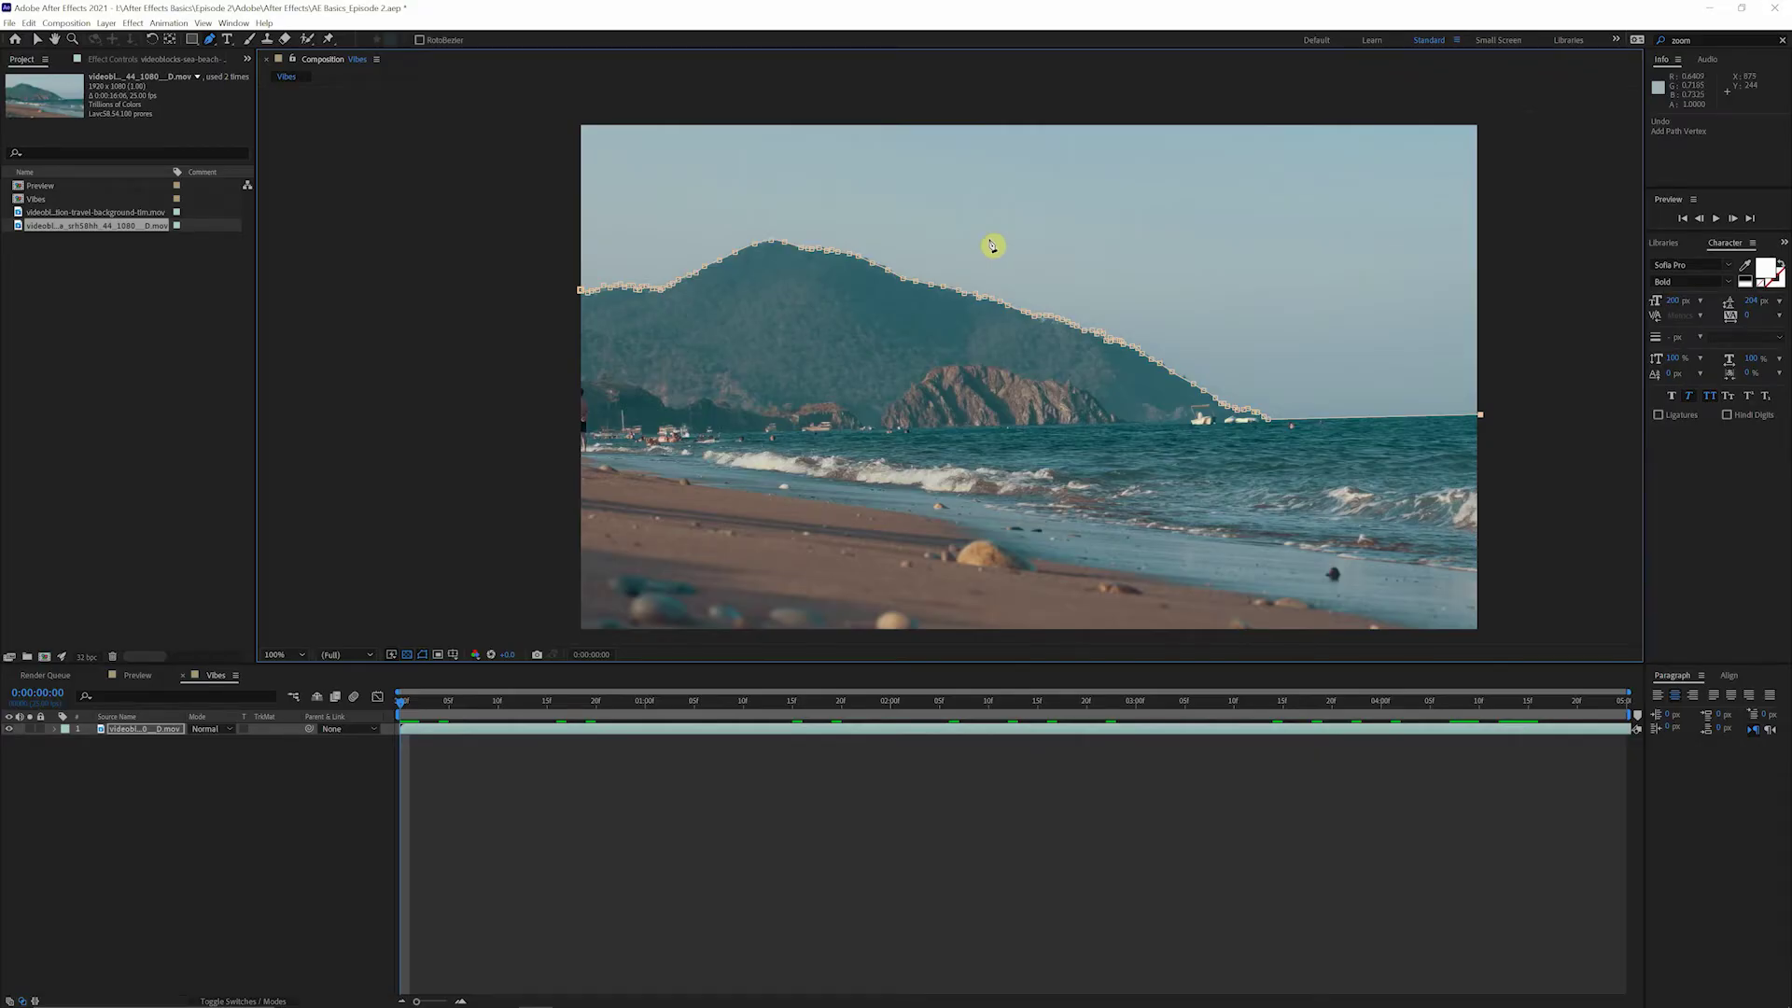
- Close the mask around the sky with points outside the frame's upper corners, and fit the whole frame in view
click(1509, 110)
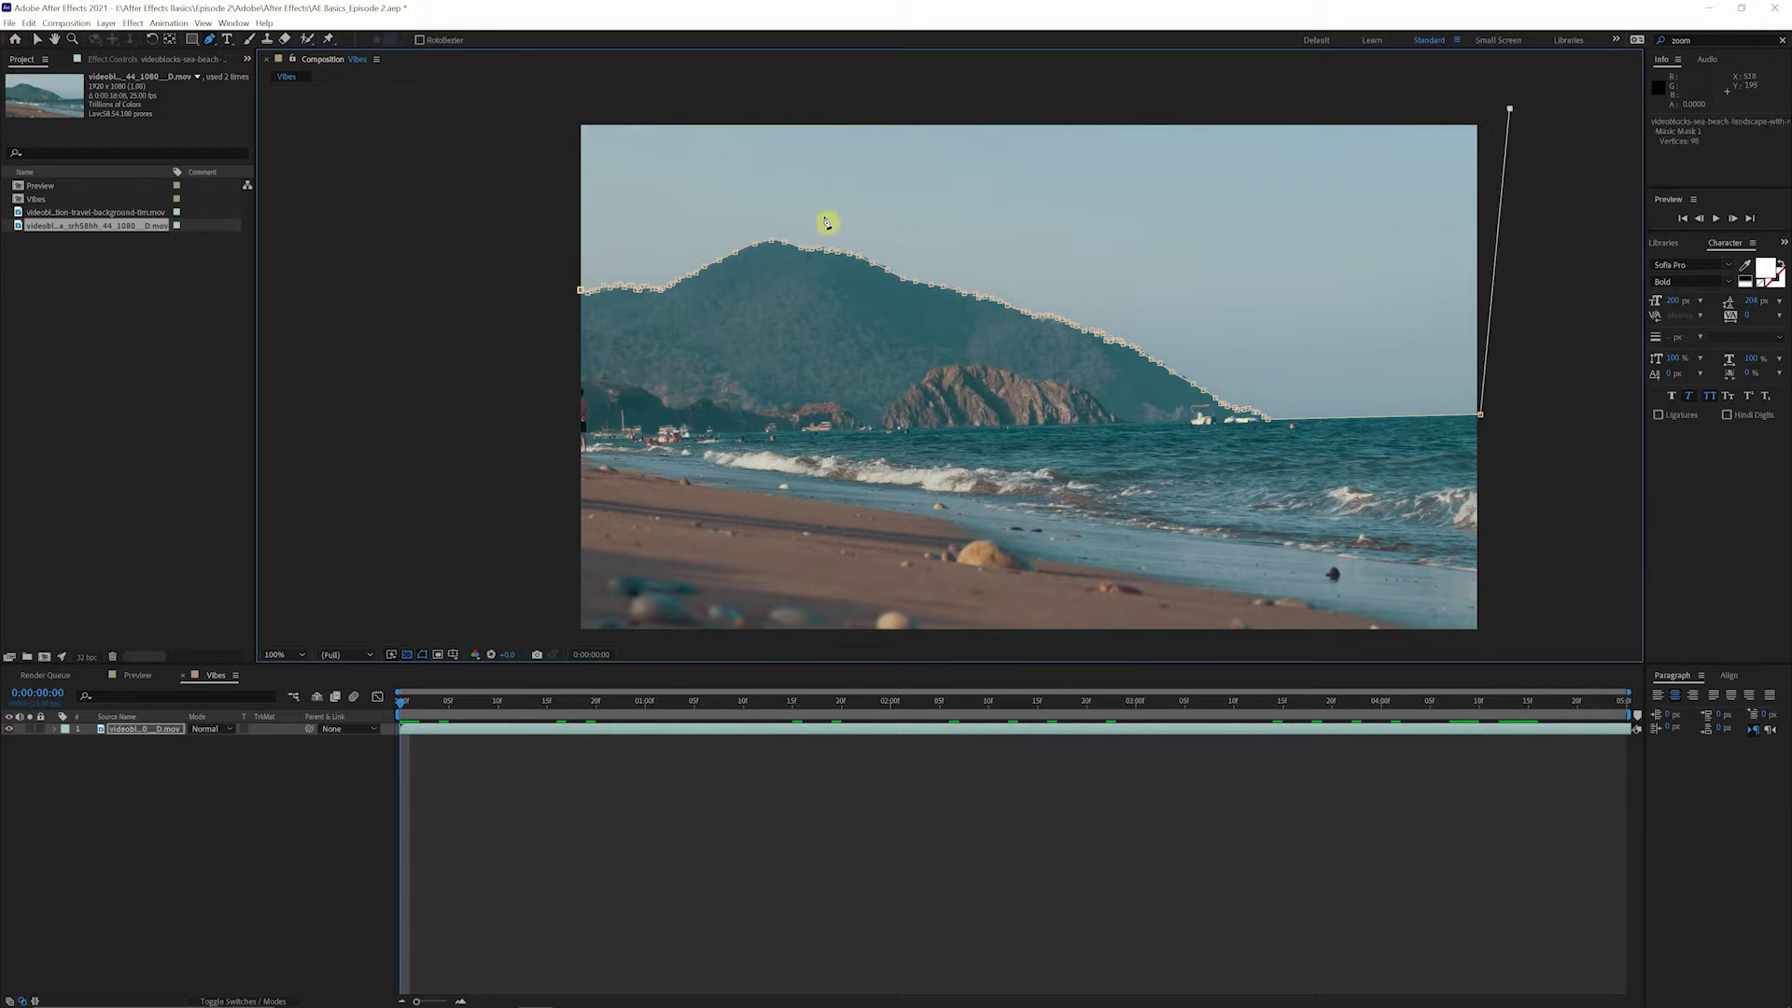
drag(772, 224, 1122, 288)
click(868, 173)
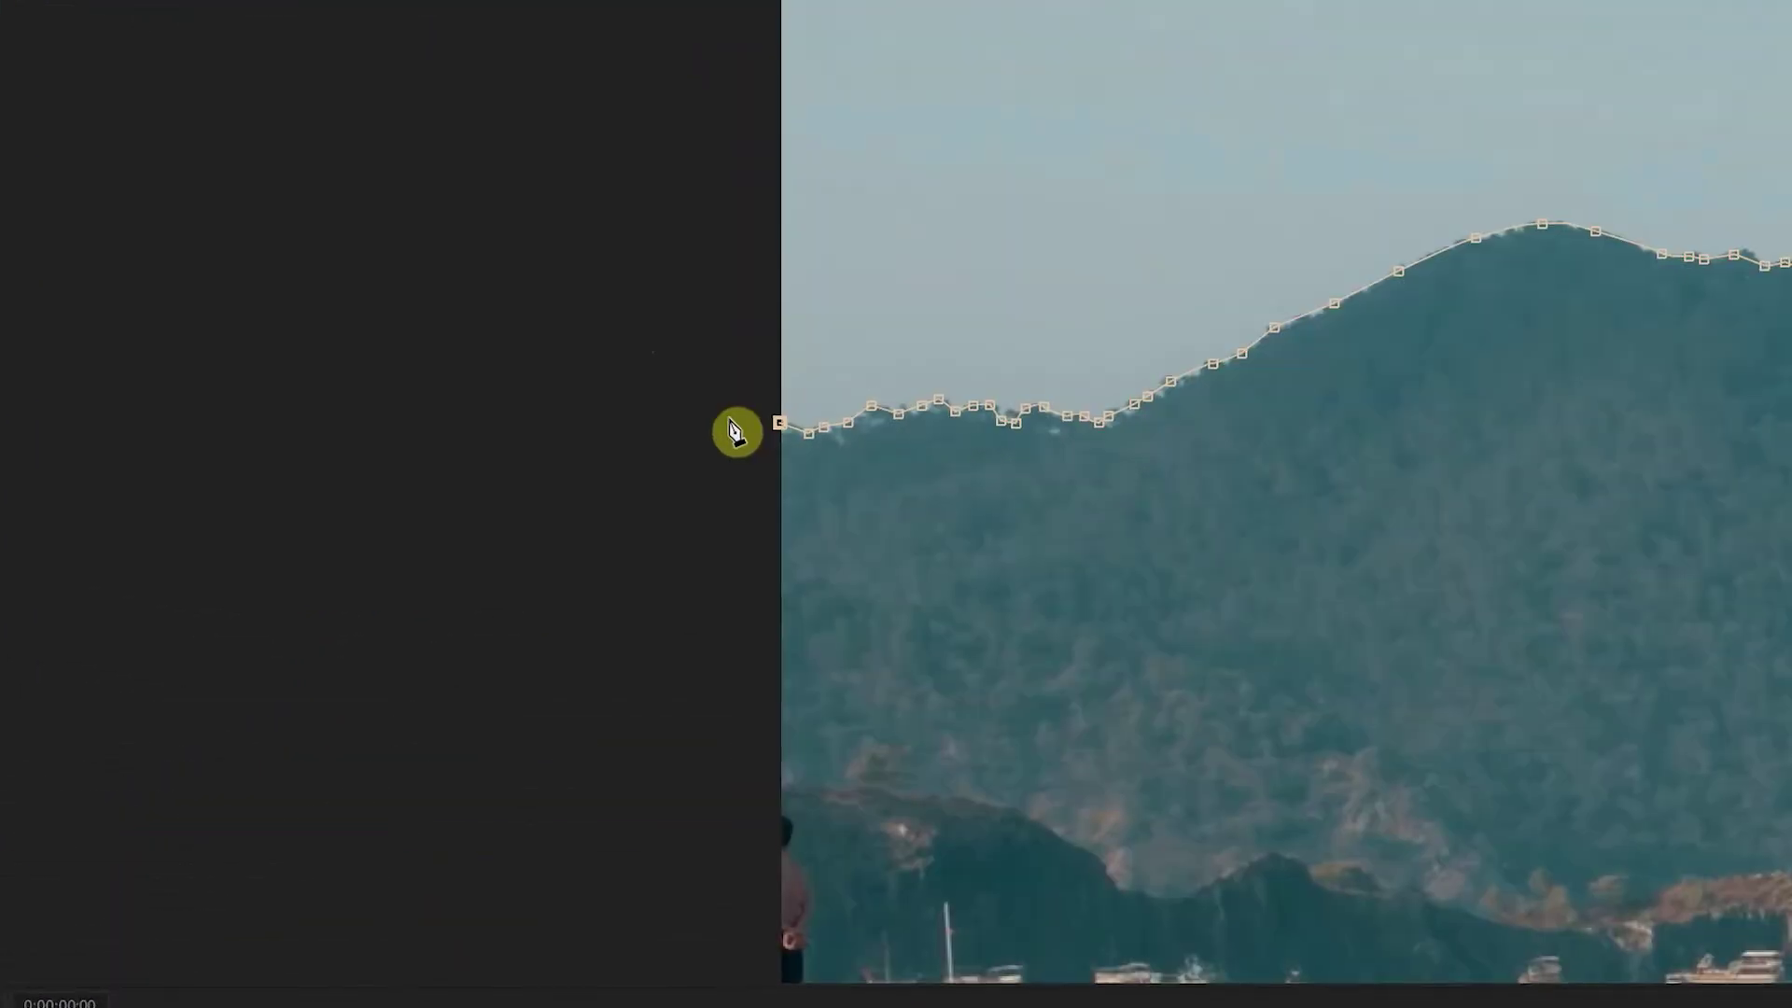
click(781, 423)
scroll(781, 423, down, 1)
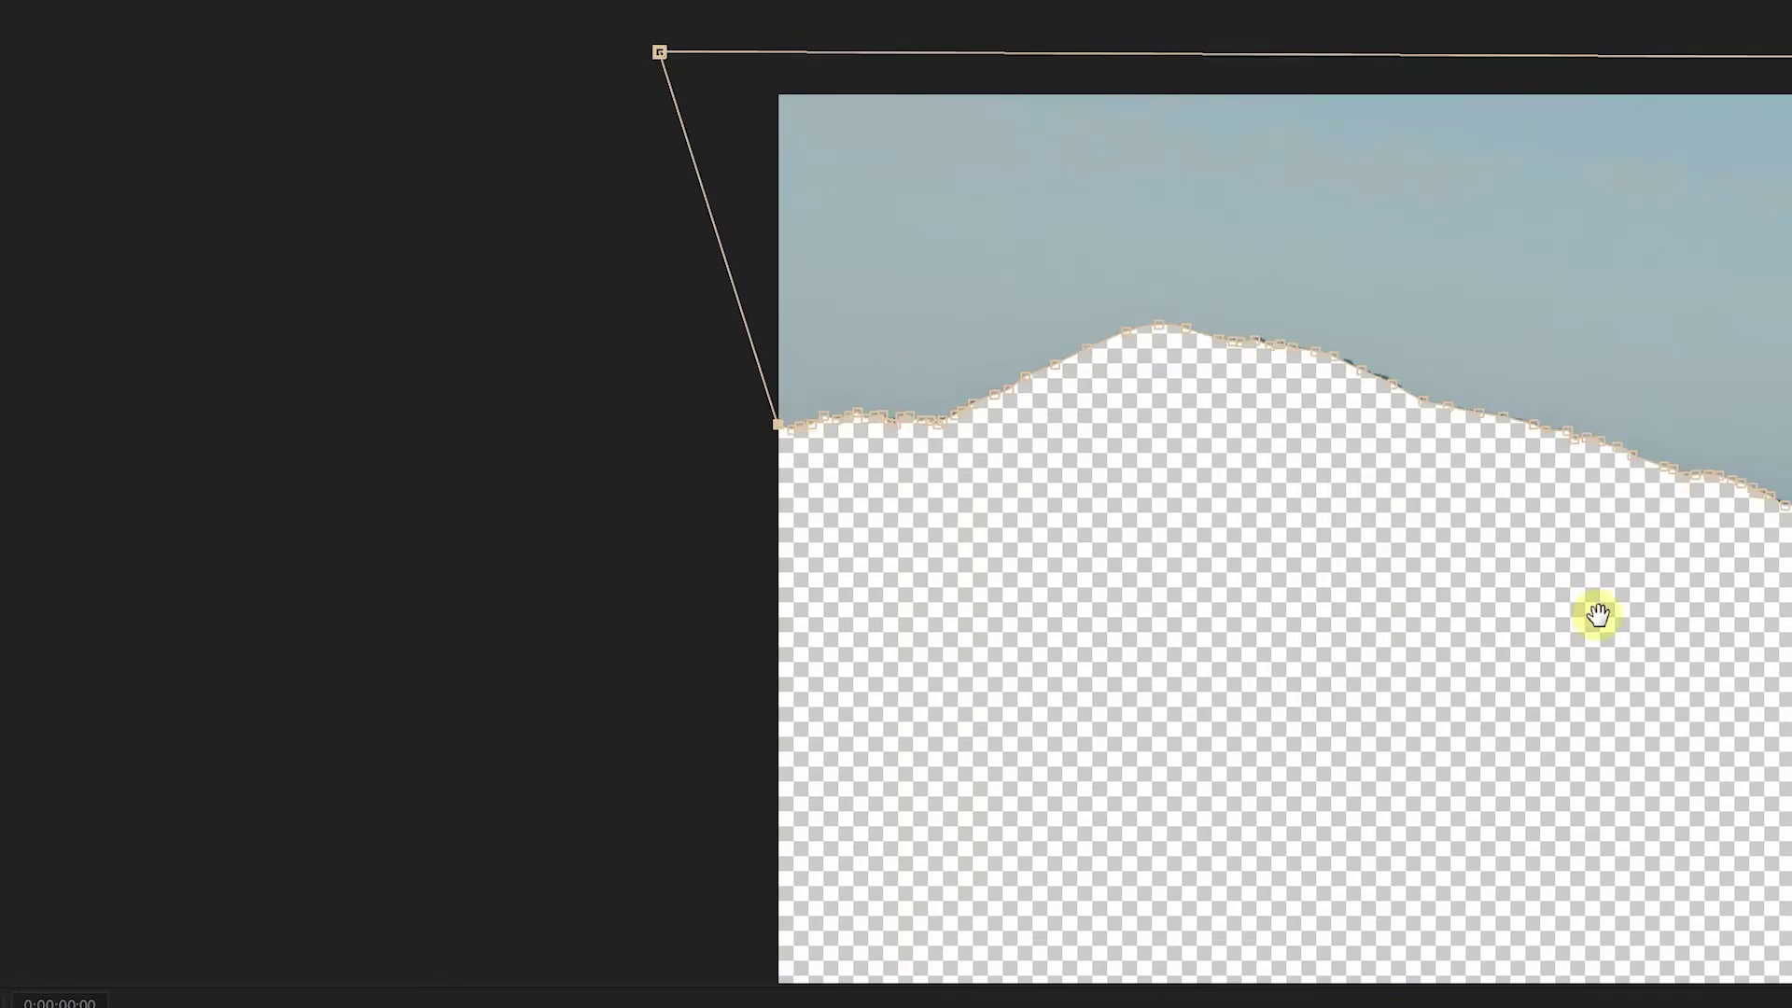
drag(1598, 617, 879, 254)
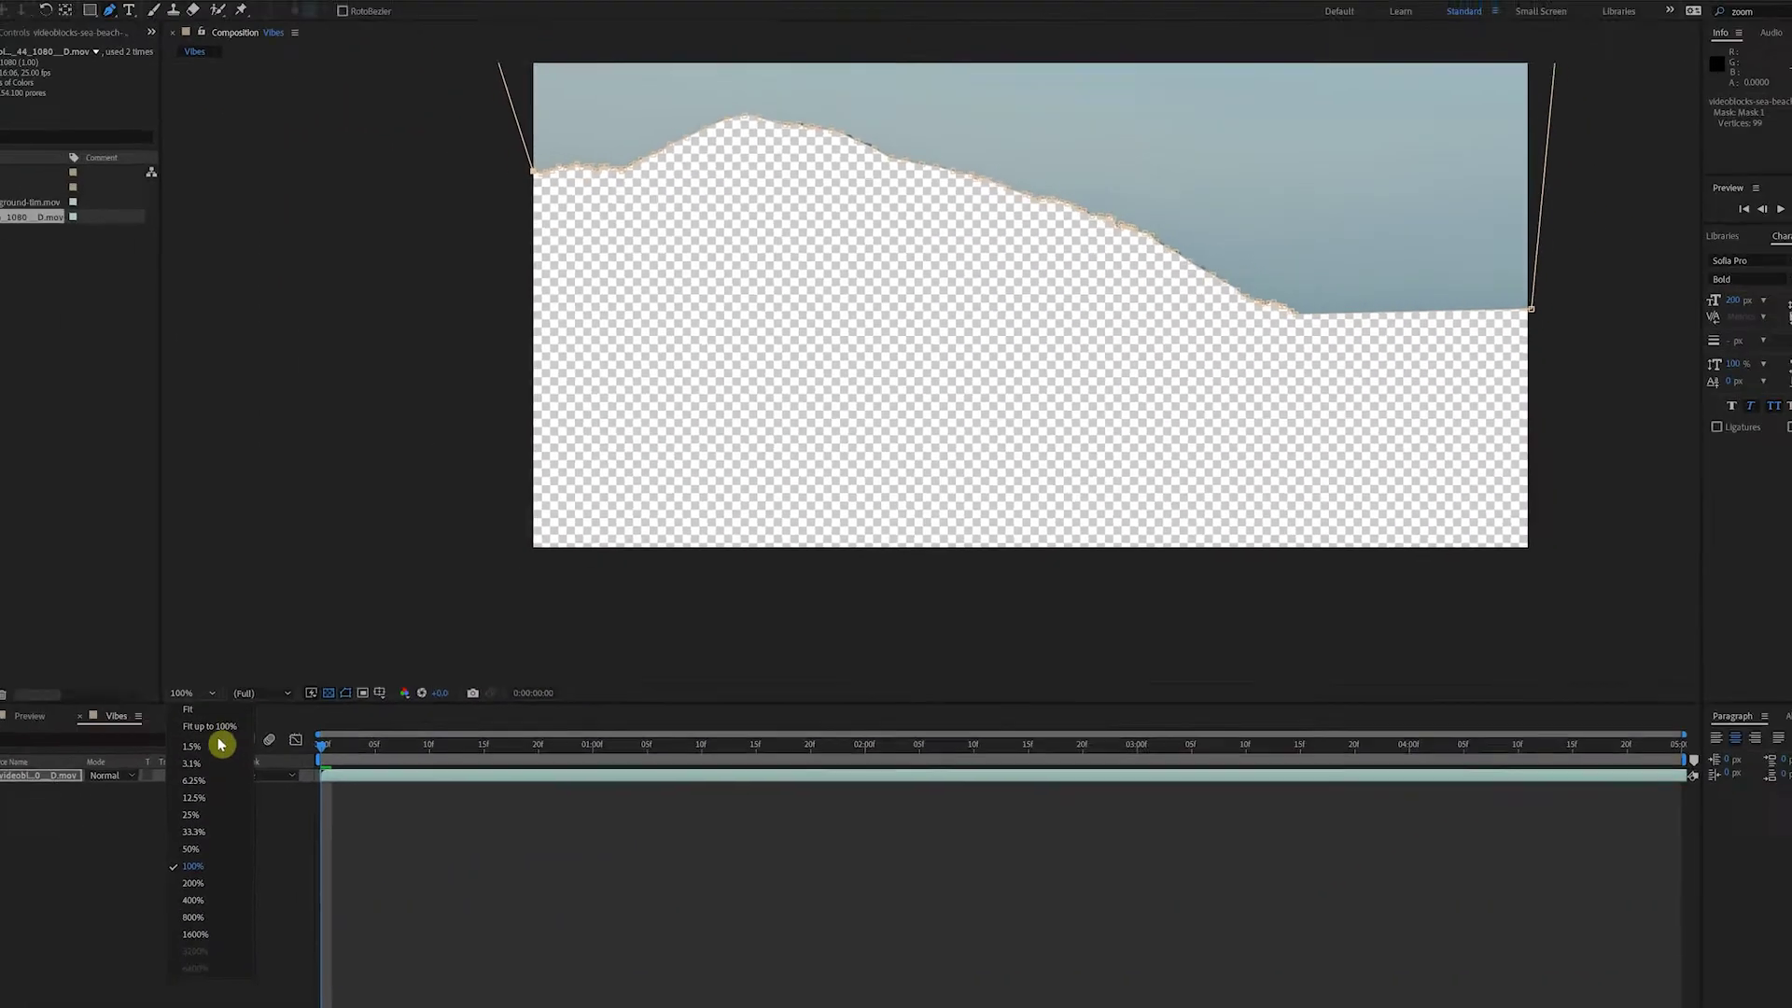
click(280, 655)
click(303, 688)
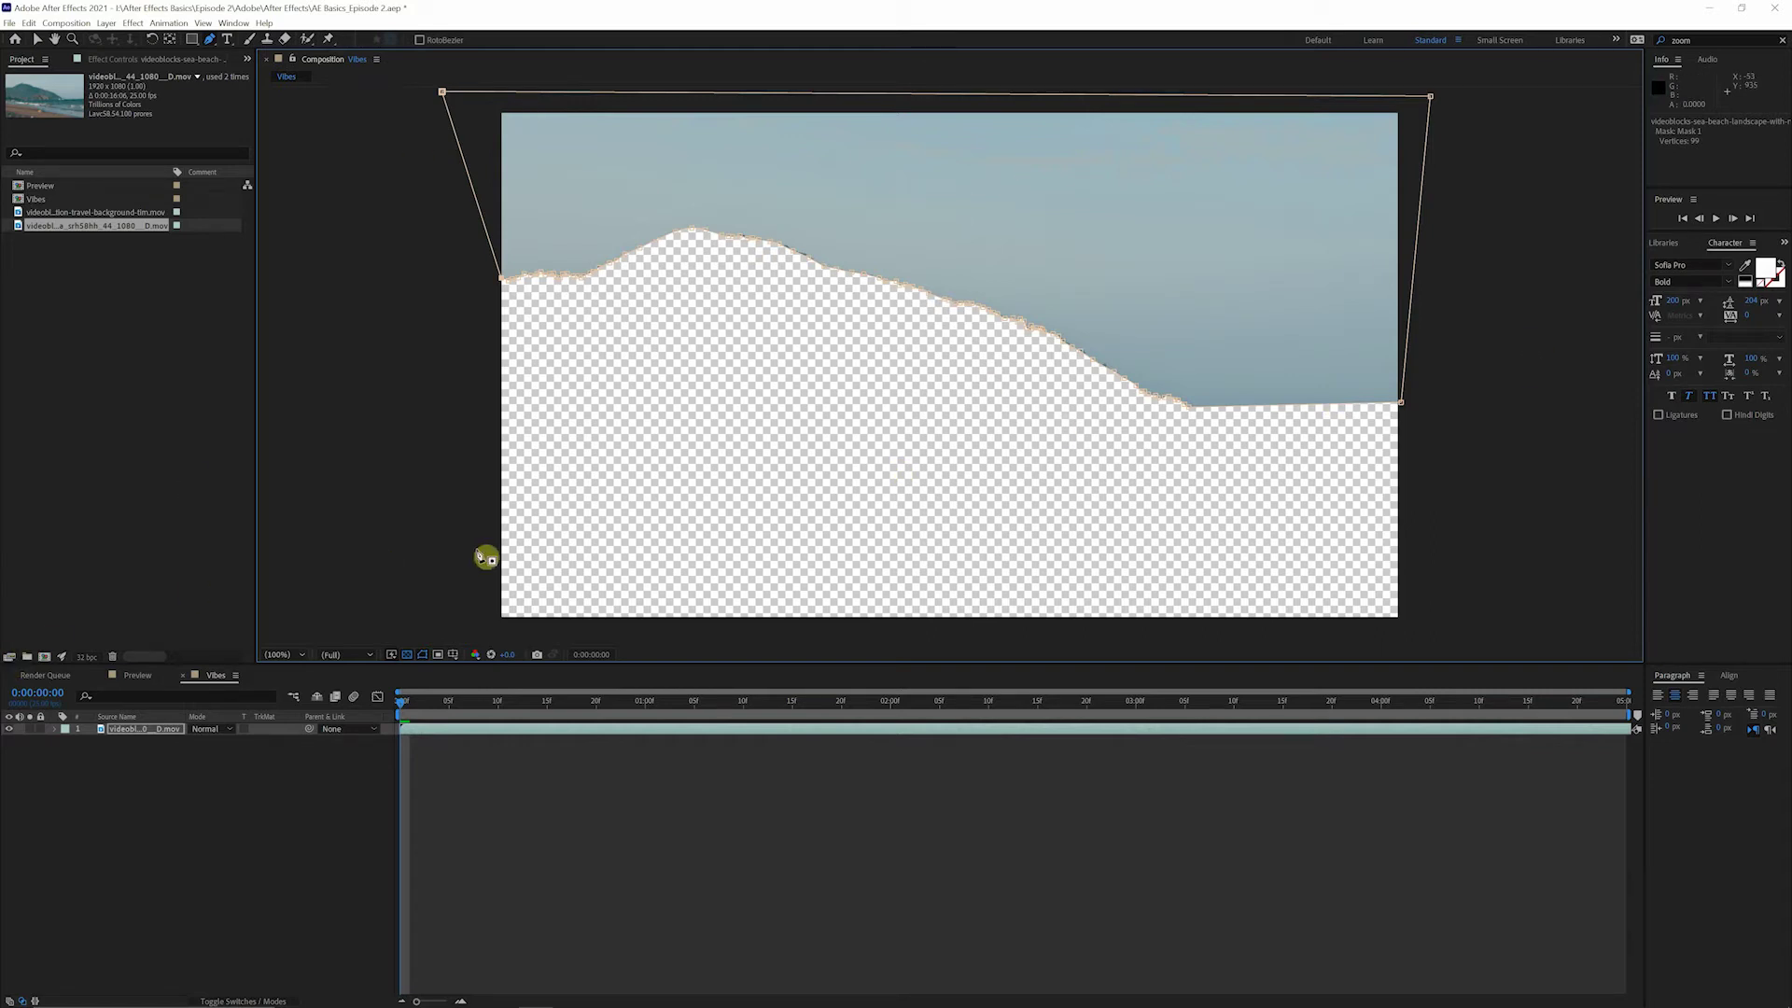
- Show all mask properties of the beach footage layer and set Mask 1's mode to Subtract
click(140, 729)
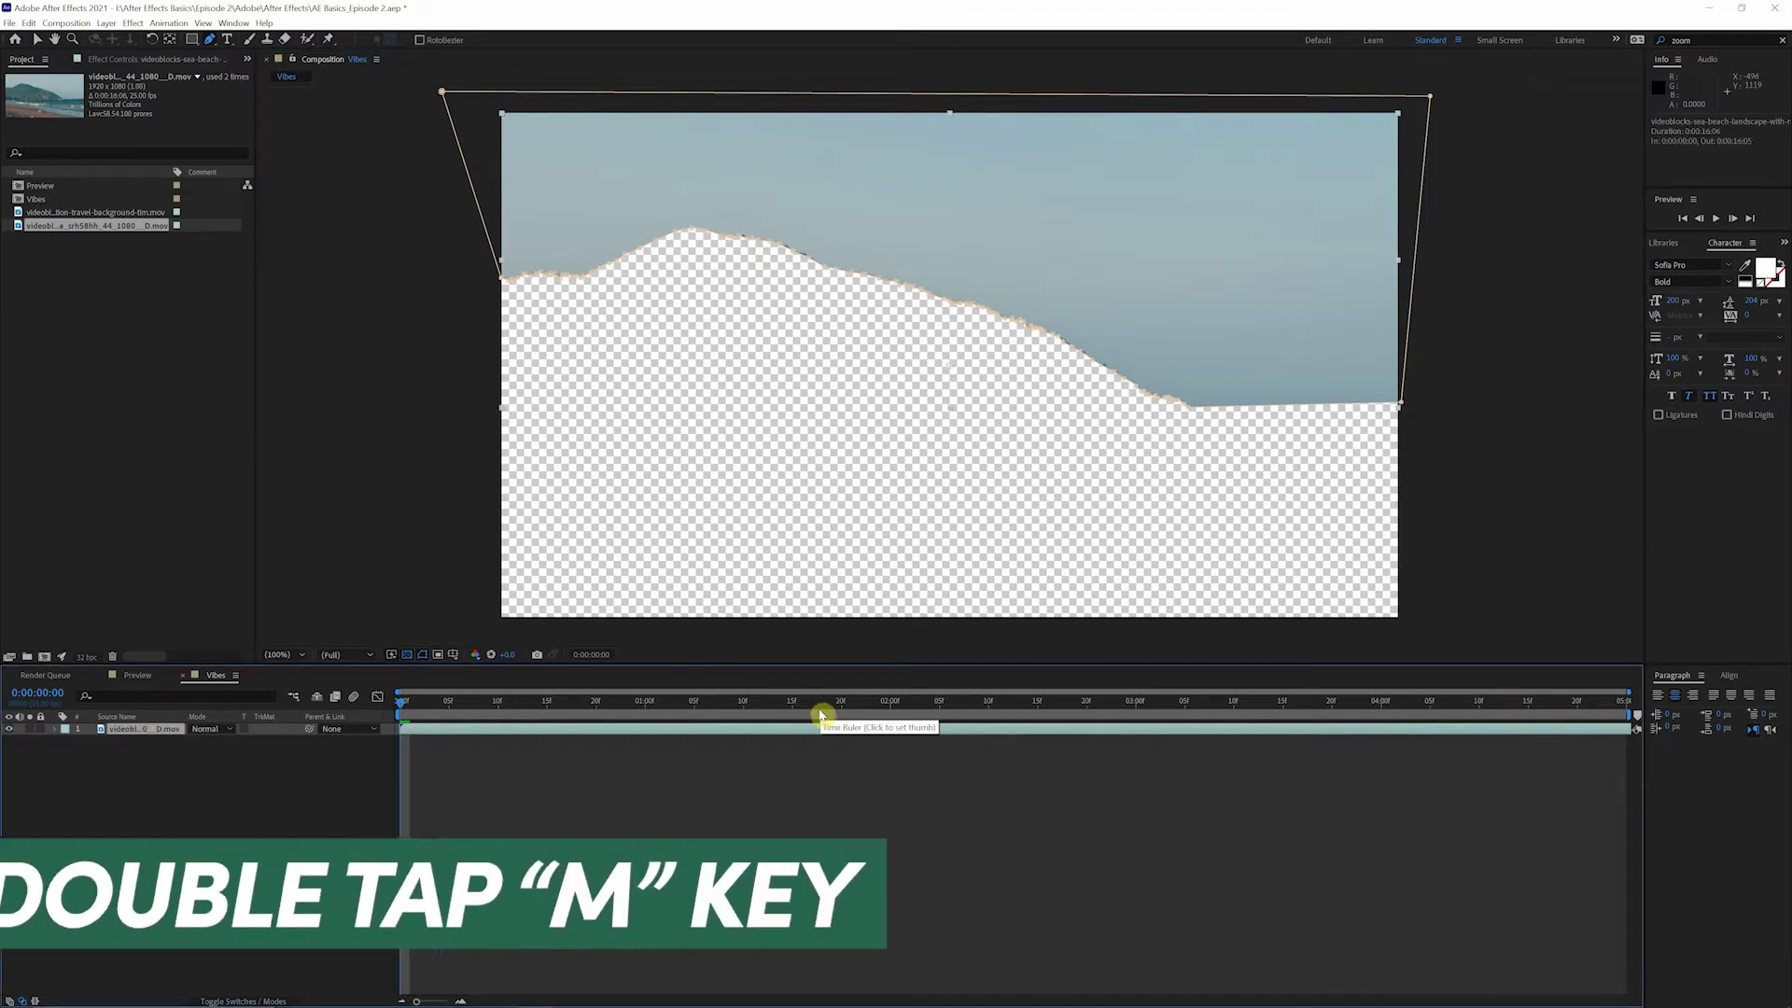
key(m)
key(m)
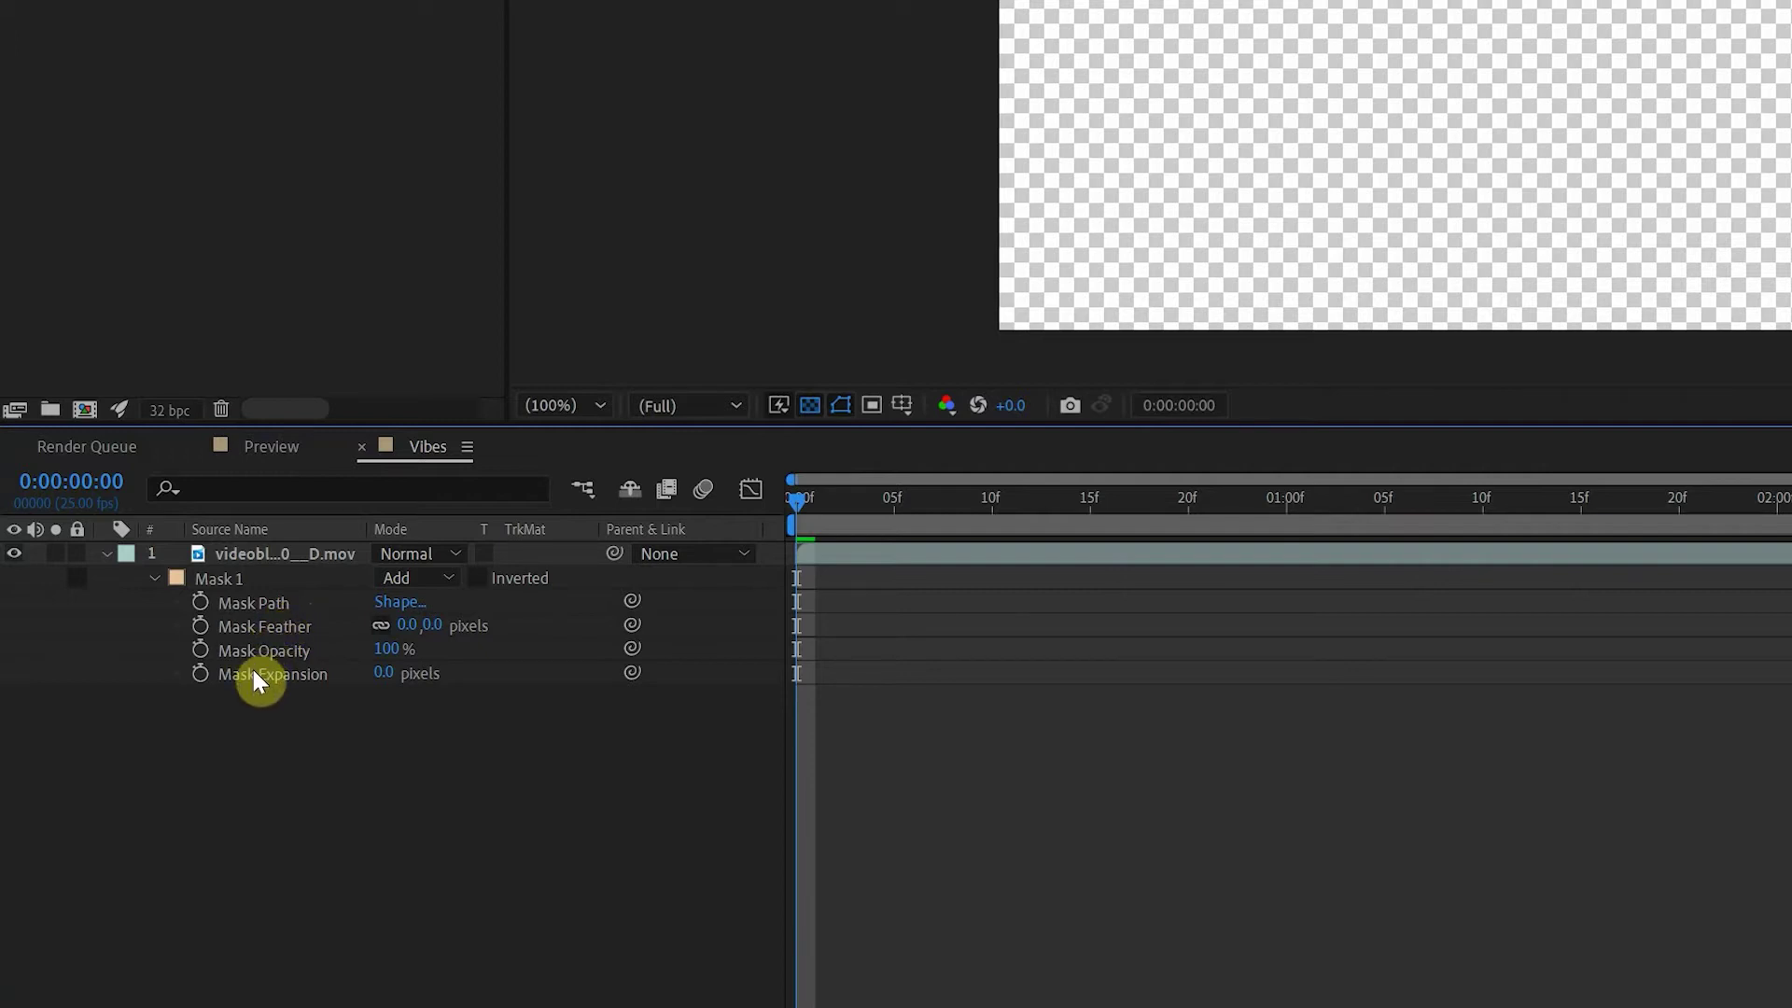
click(408, 585)
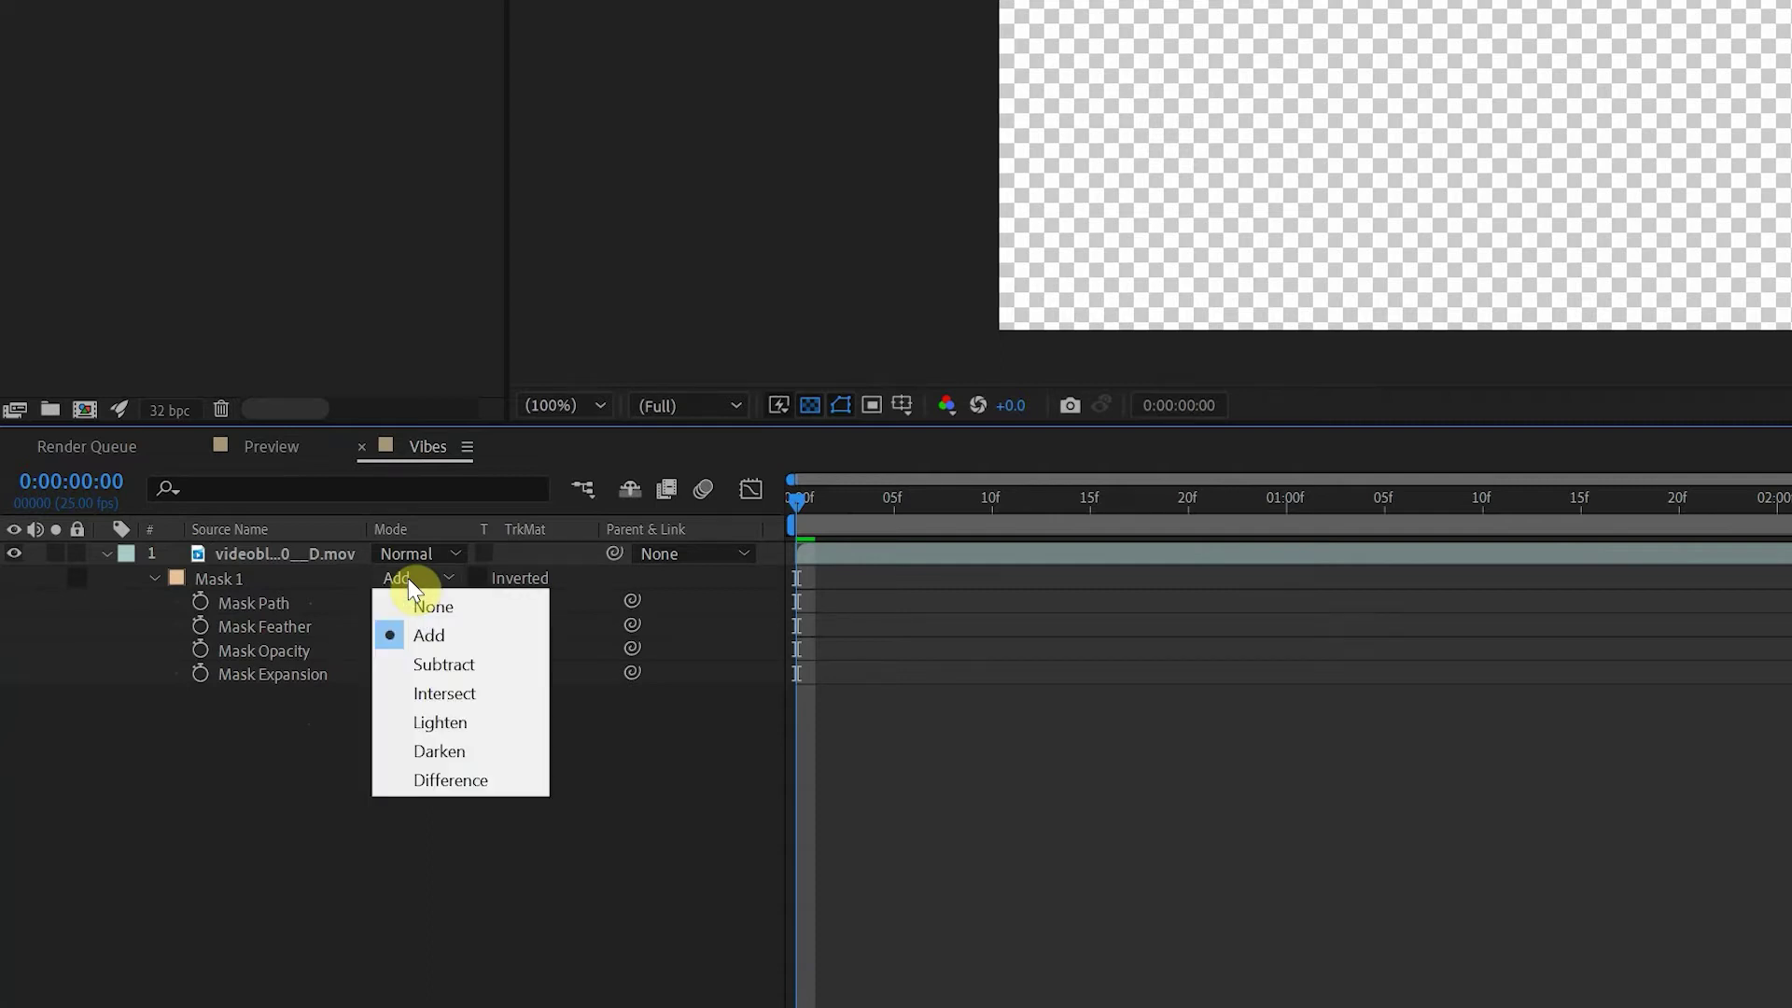
click(432, 661)
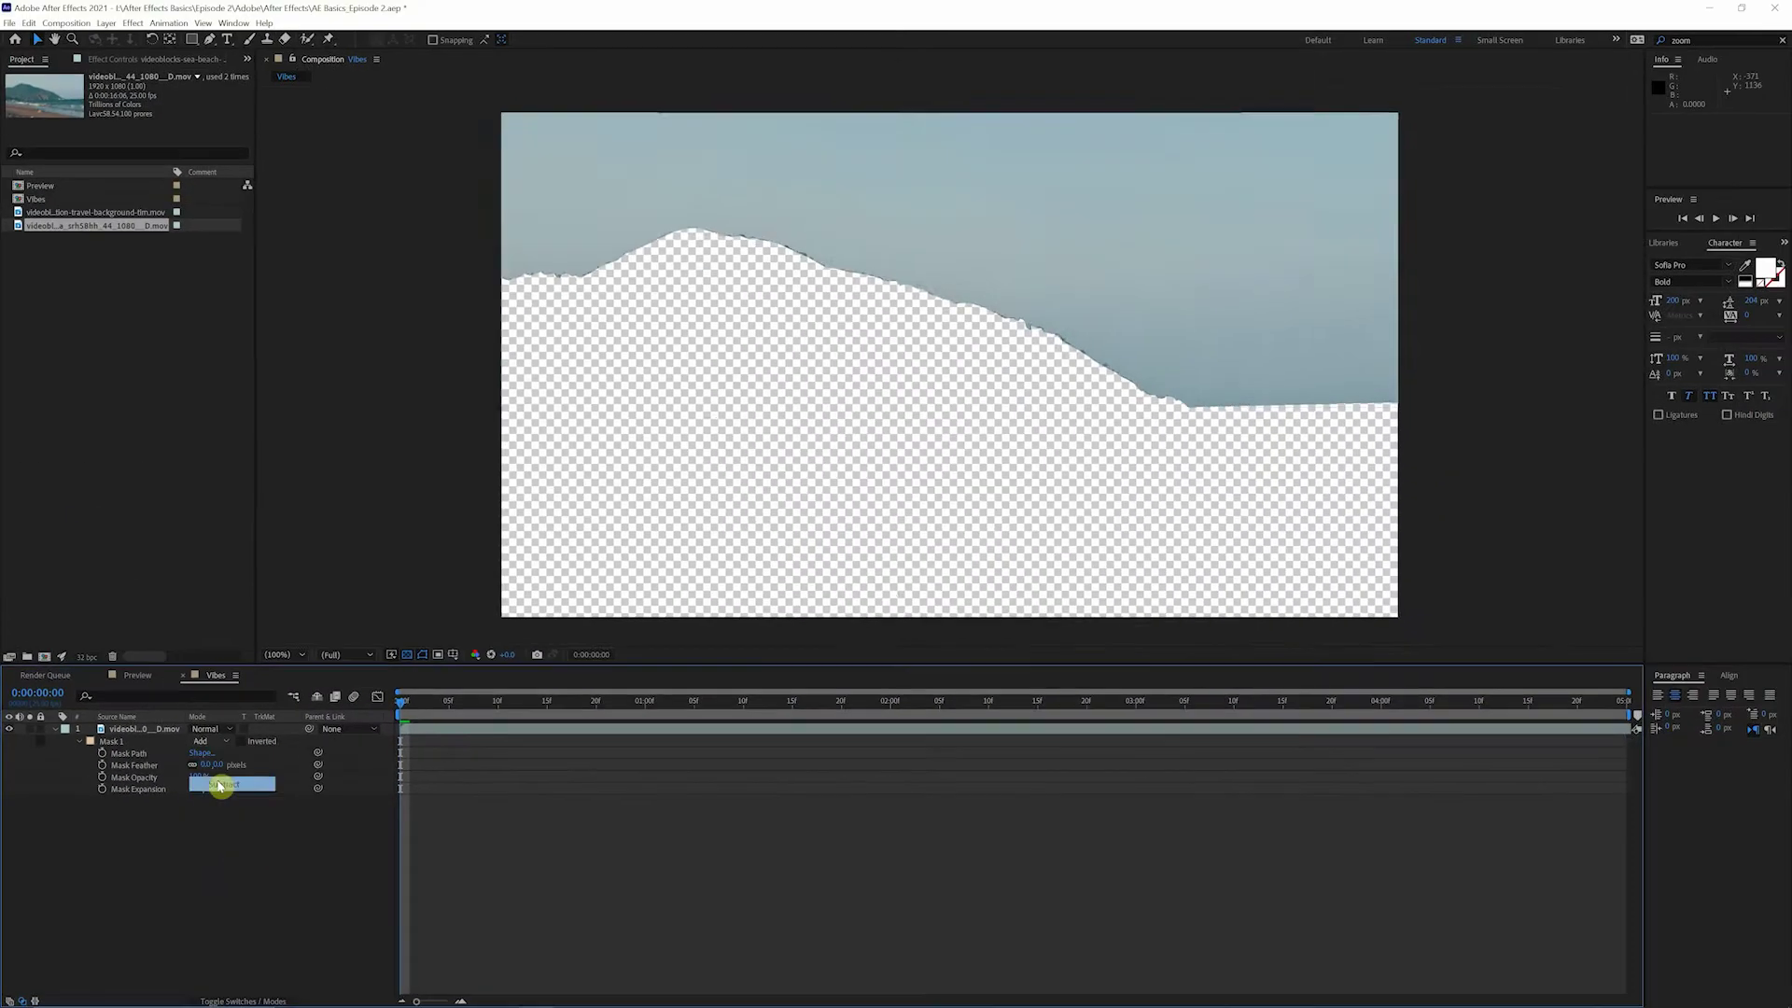
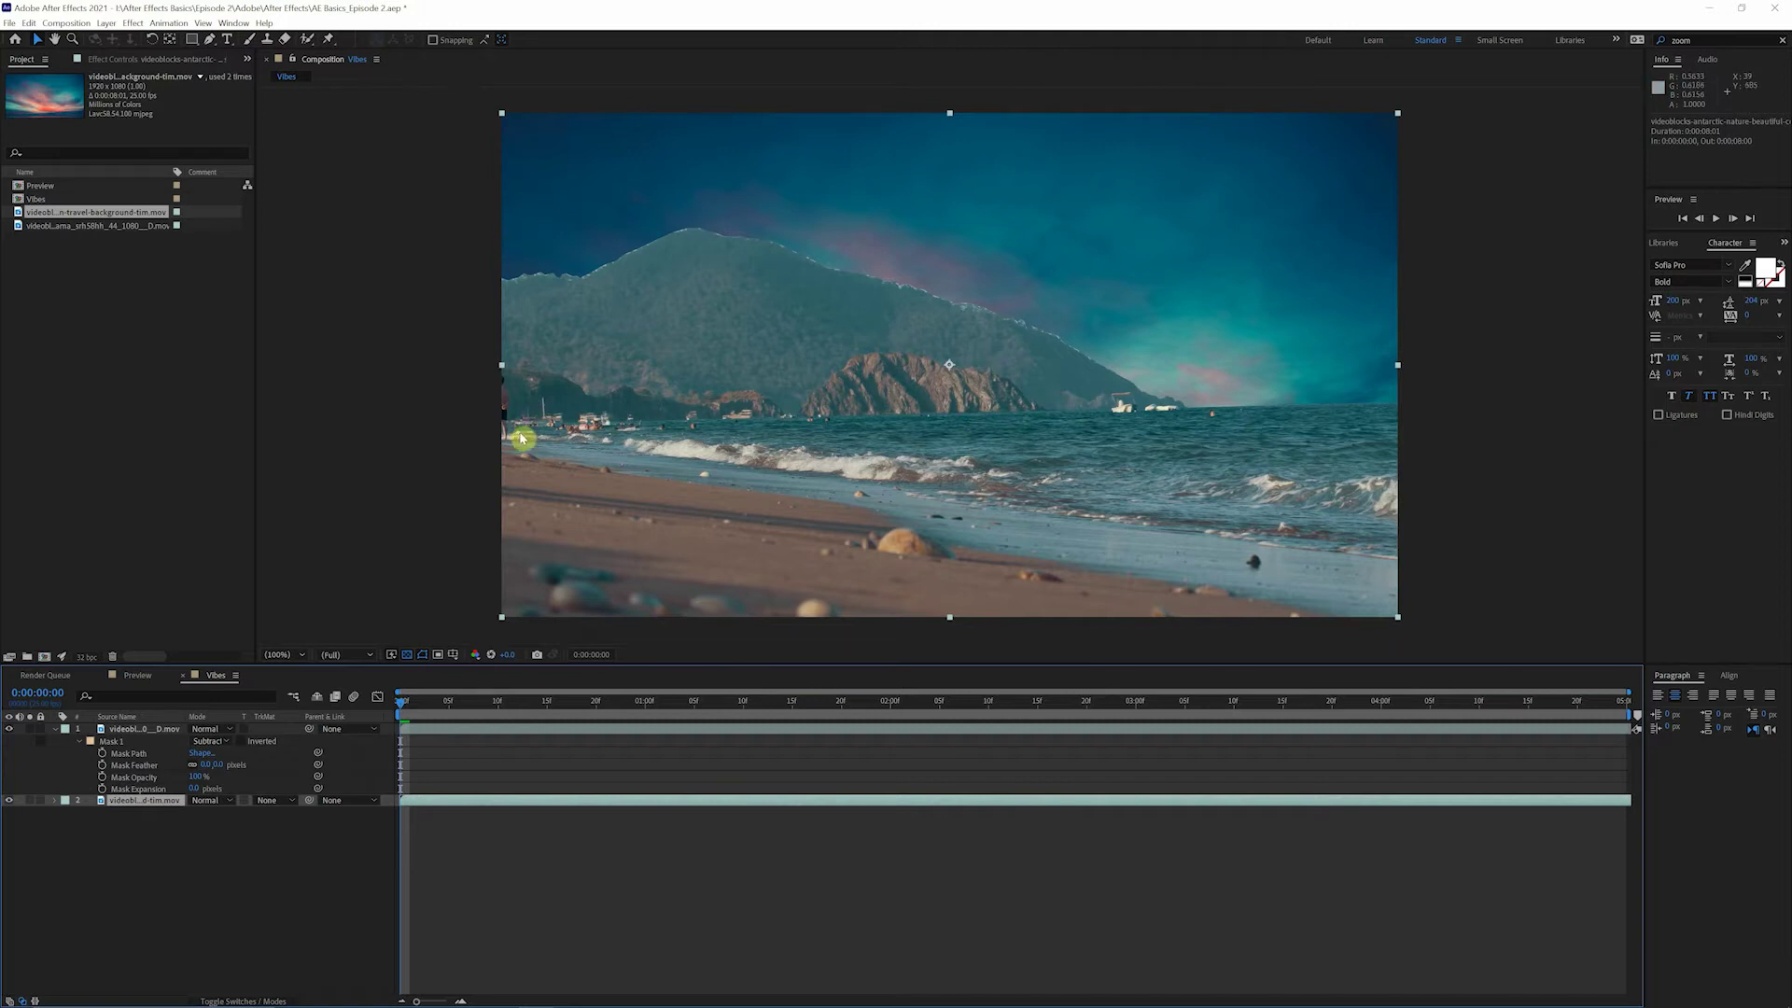
- Raise the sunset sky layer vertically to a Y position of about 200 so its horizon meets the sea, and collapse its properties
key(p)
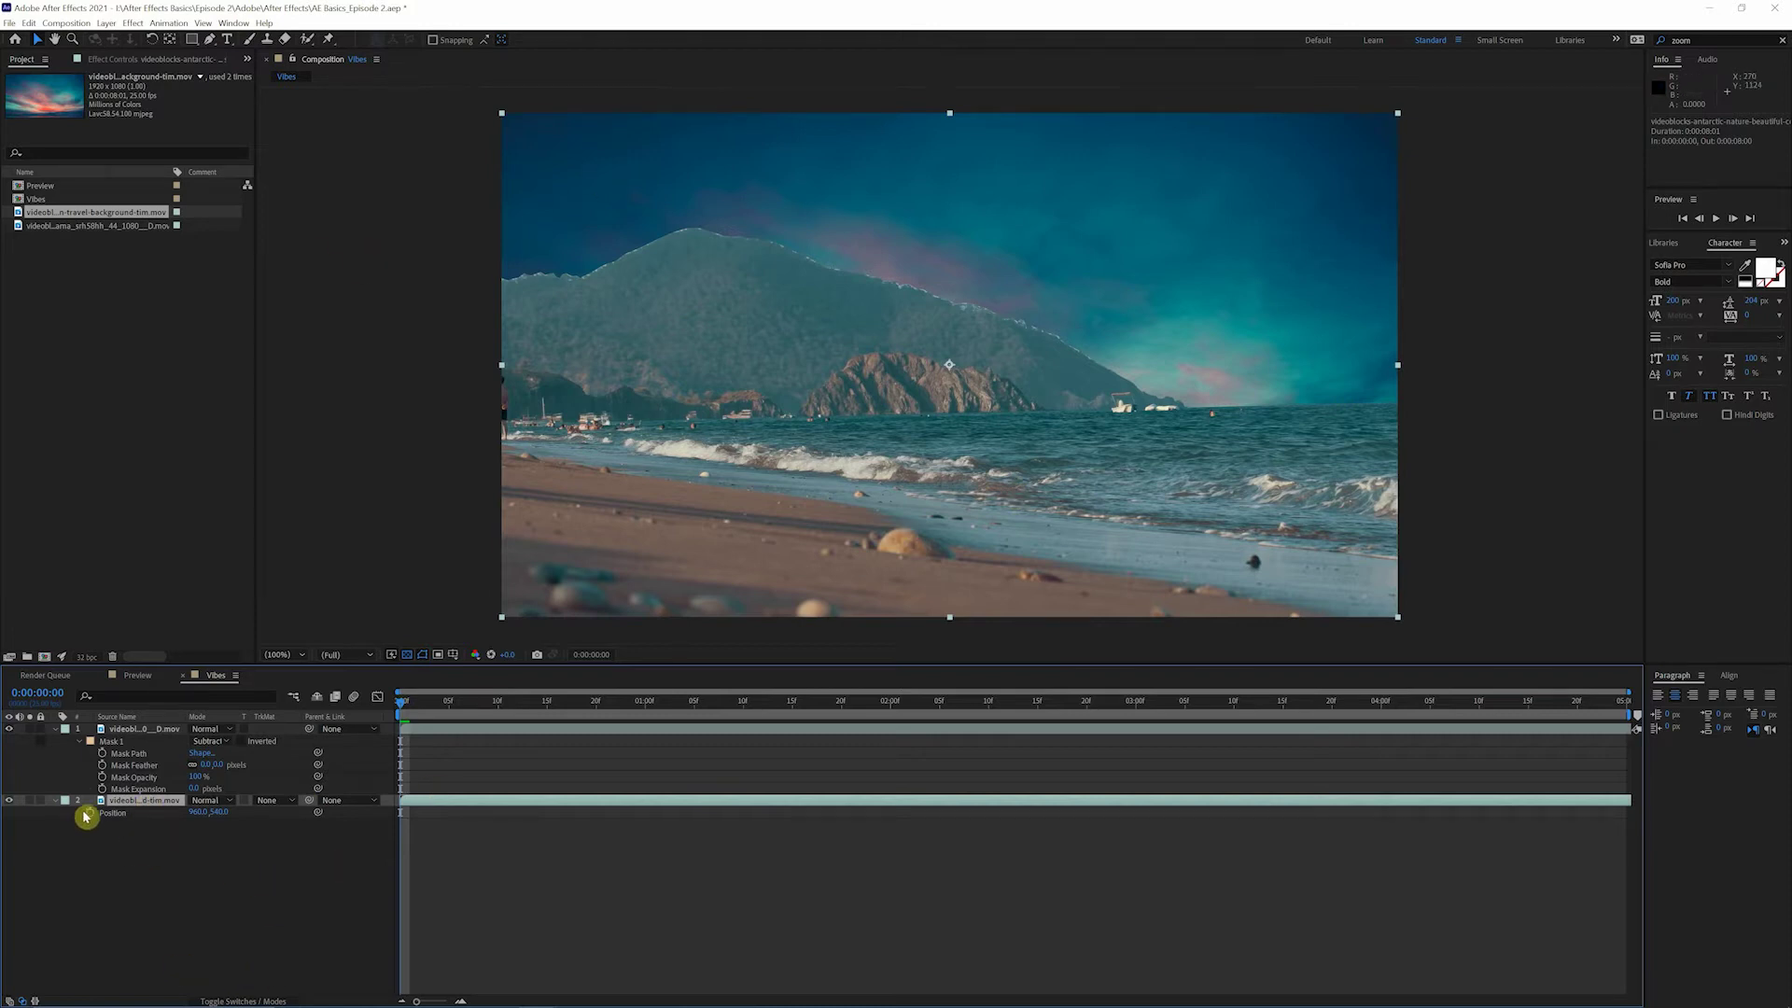
drag(220, 812, 112, 812)
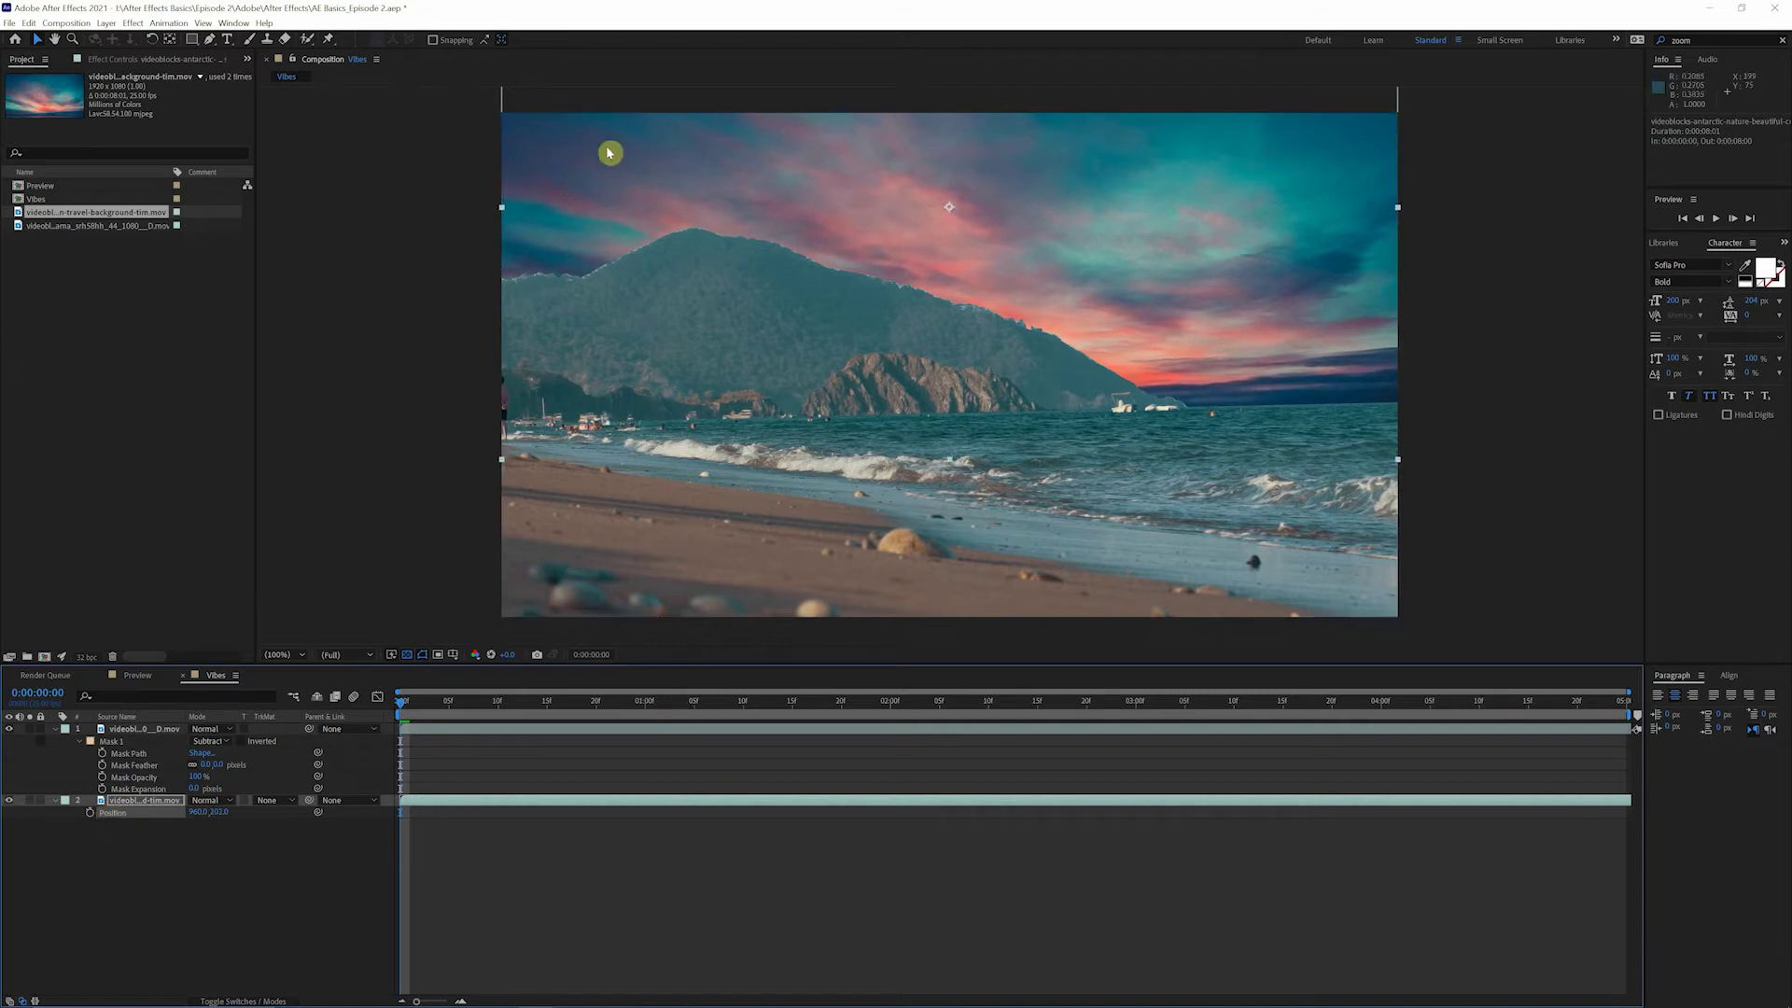
click(56, 802)
click(224, 854)
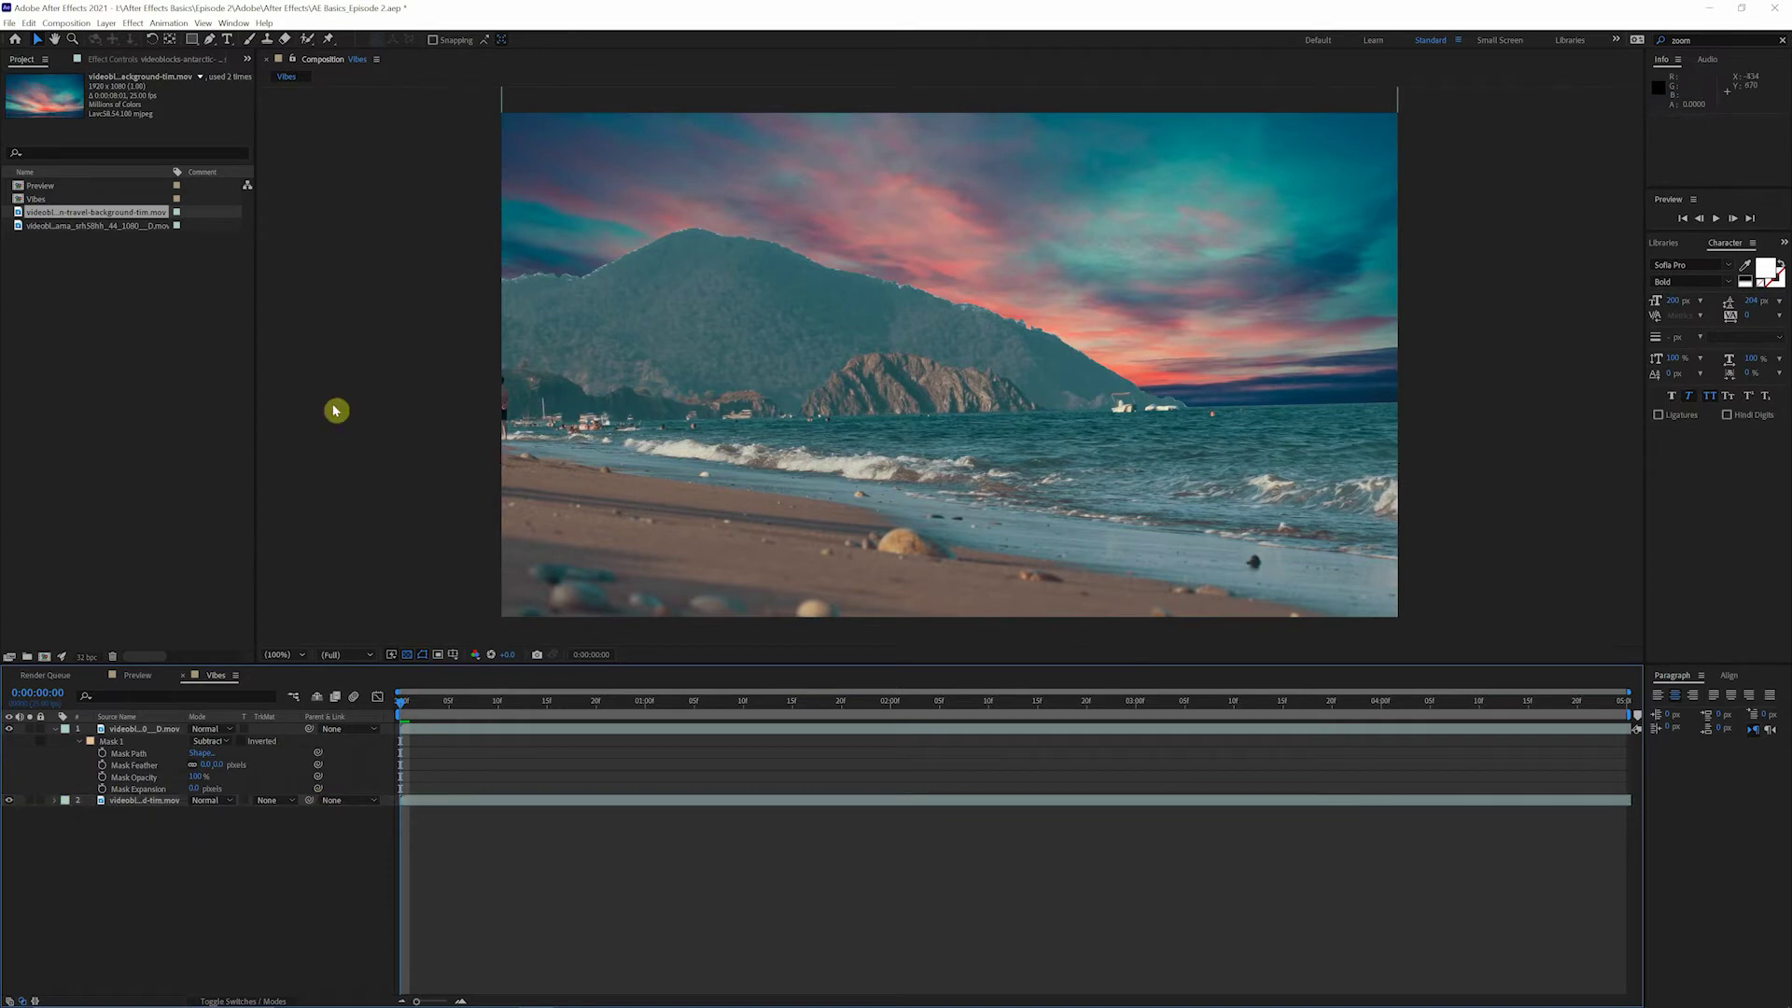
- Inspect the masked edge along the mountain and set the beach layer's mask feather to 50 pixels
scroll(1031, 264, up, 2)
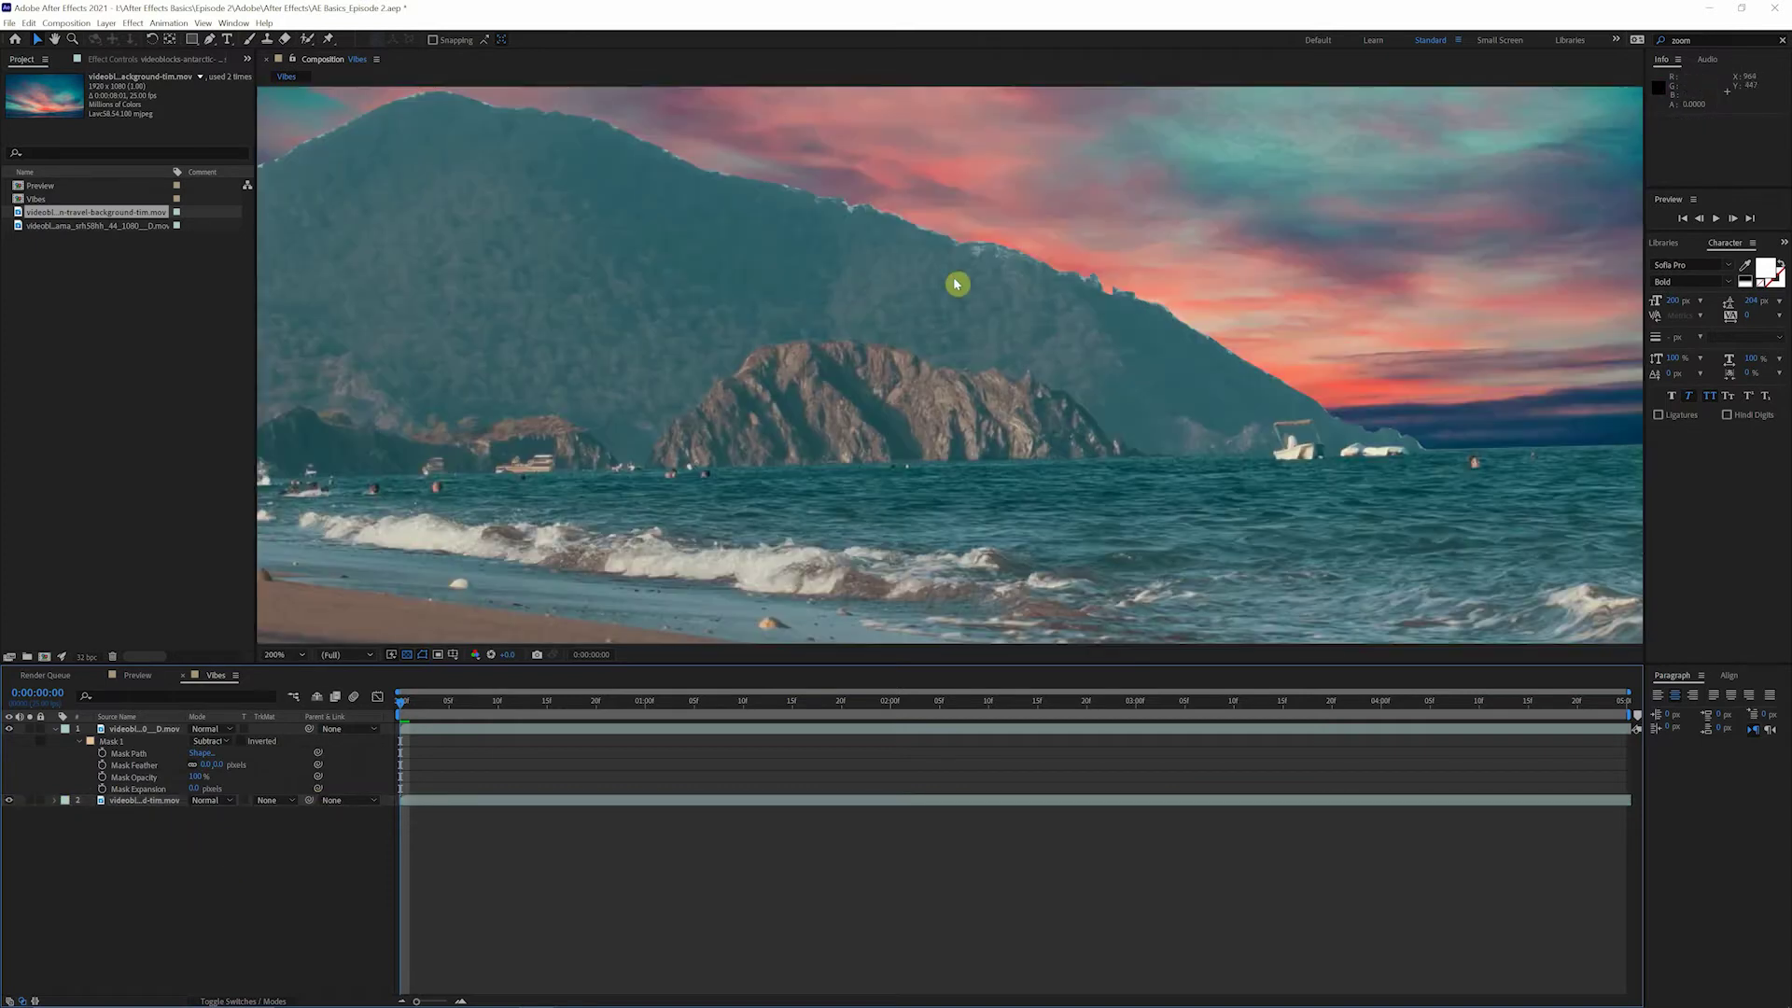
key(h)
drag(1028, 327, 1156, 338)
scroll(1157, 338, down, 2)
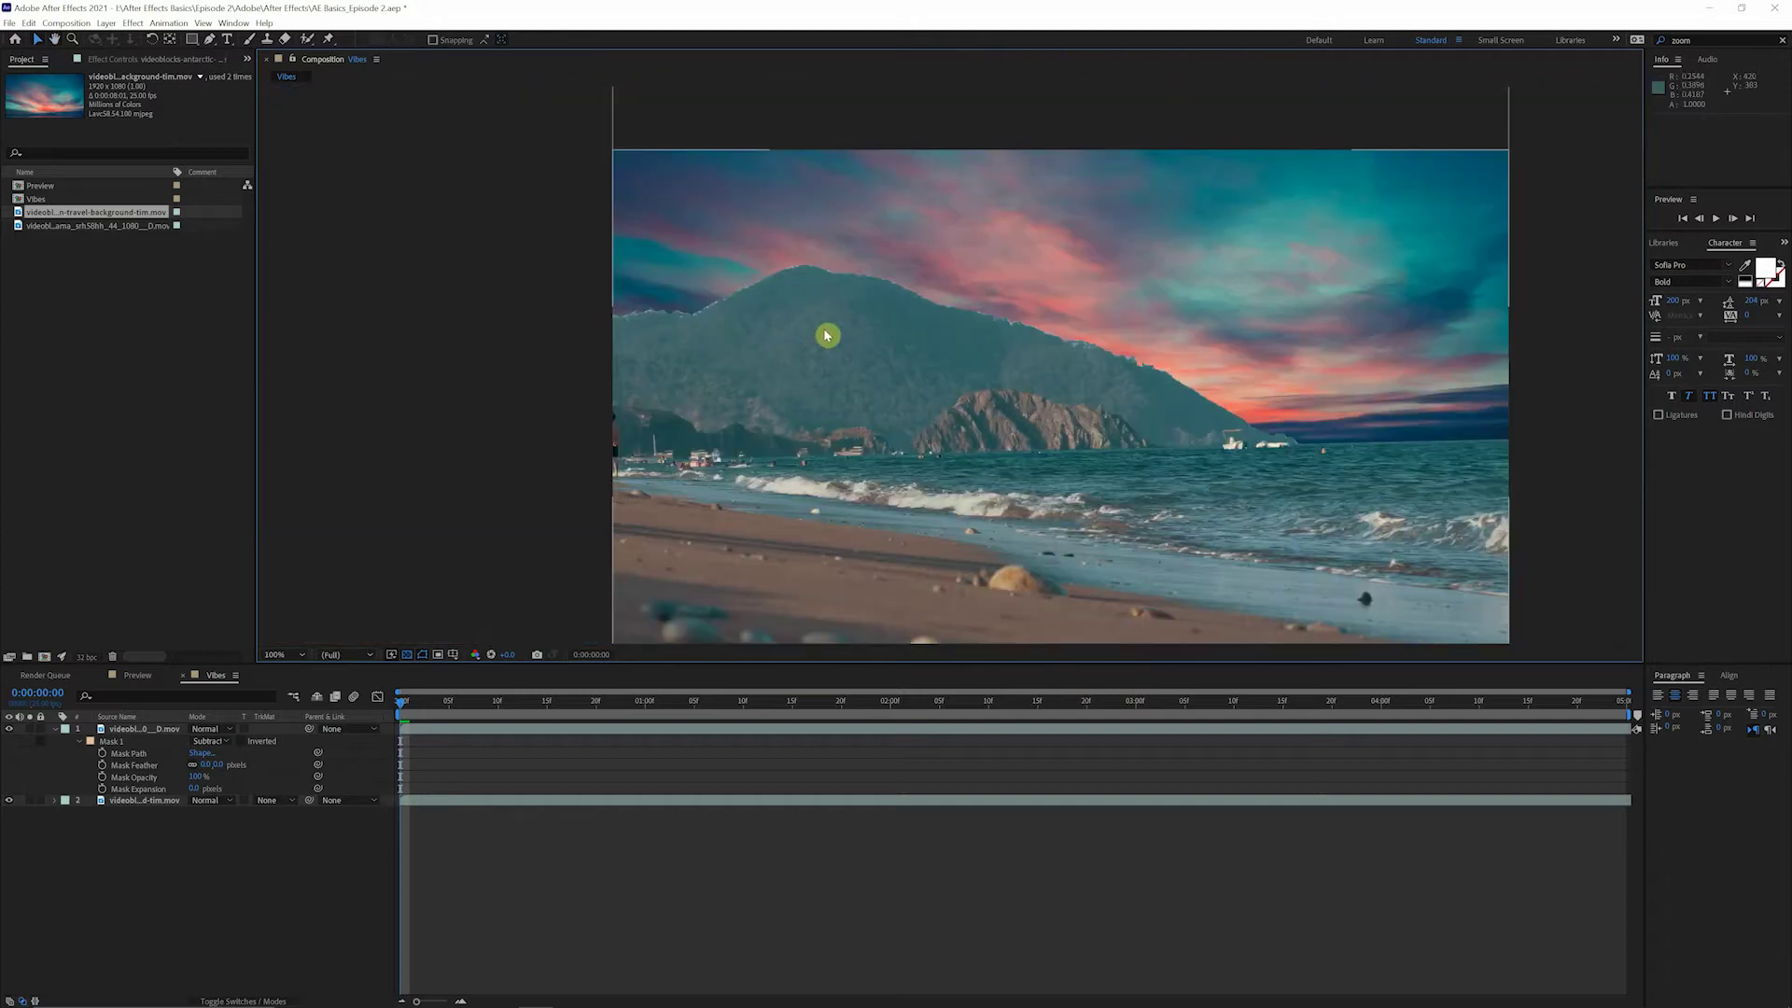
drag(992, 376, 940, 337)
key(v)
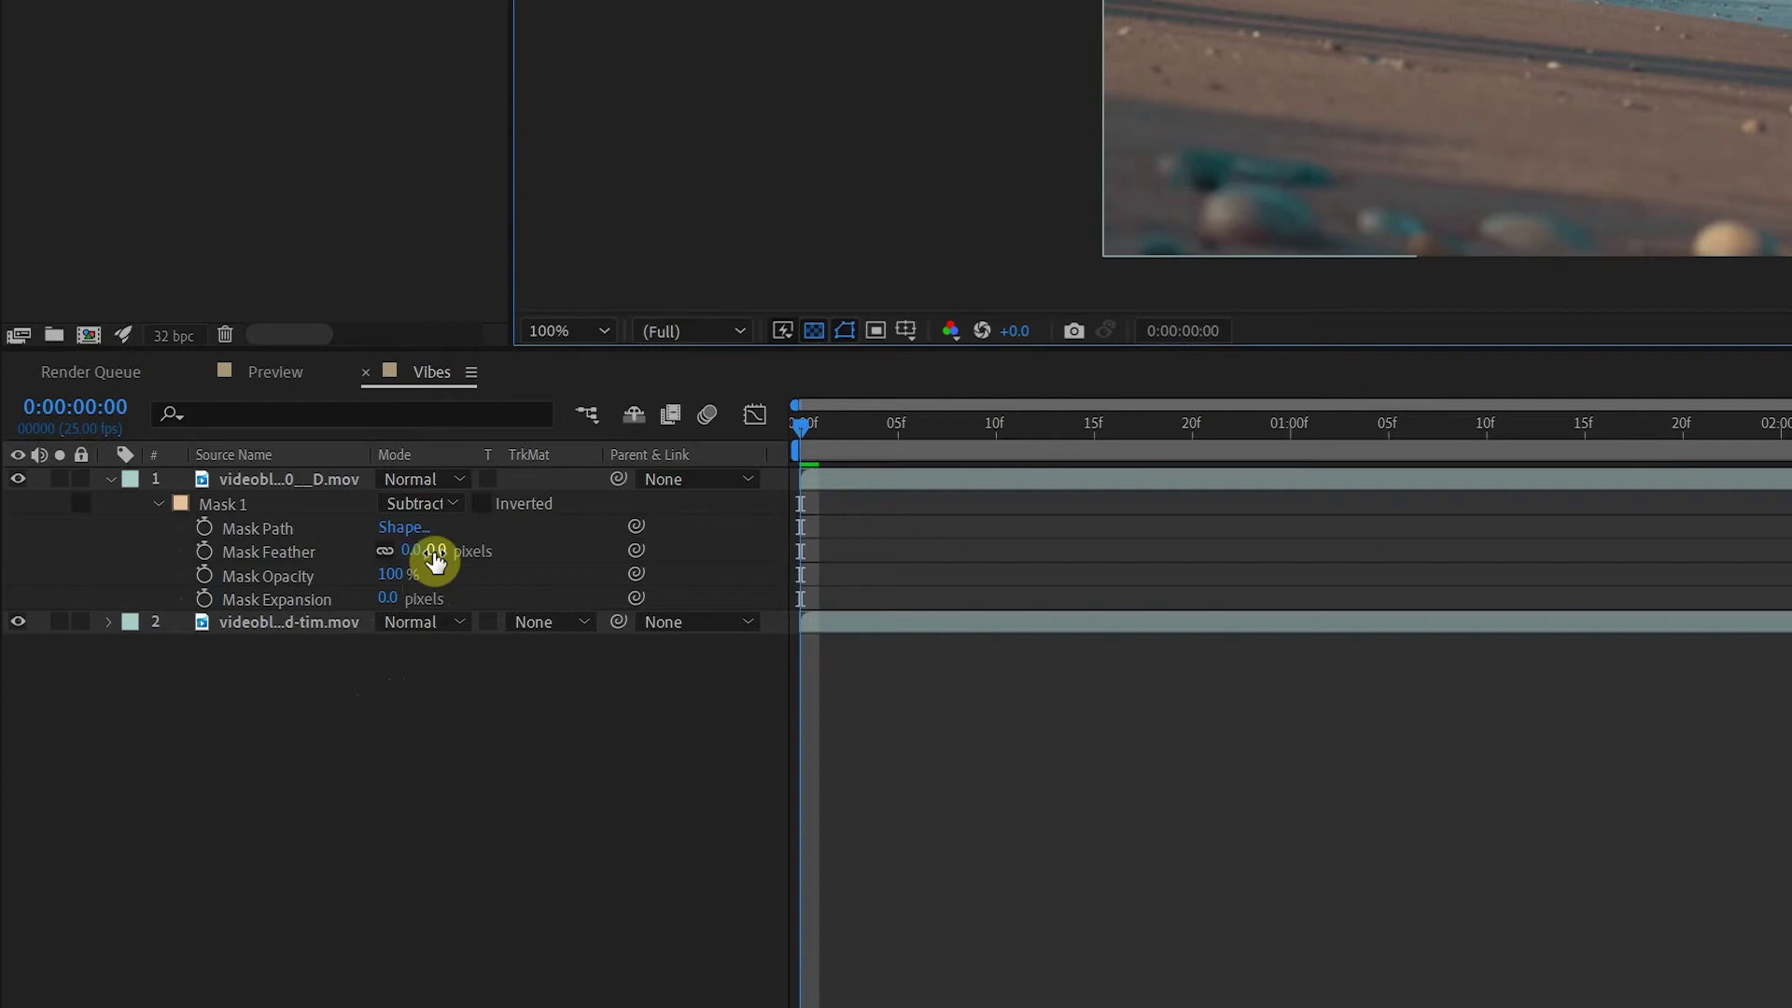
click(434, 553)
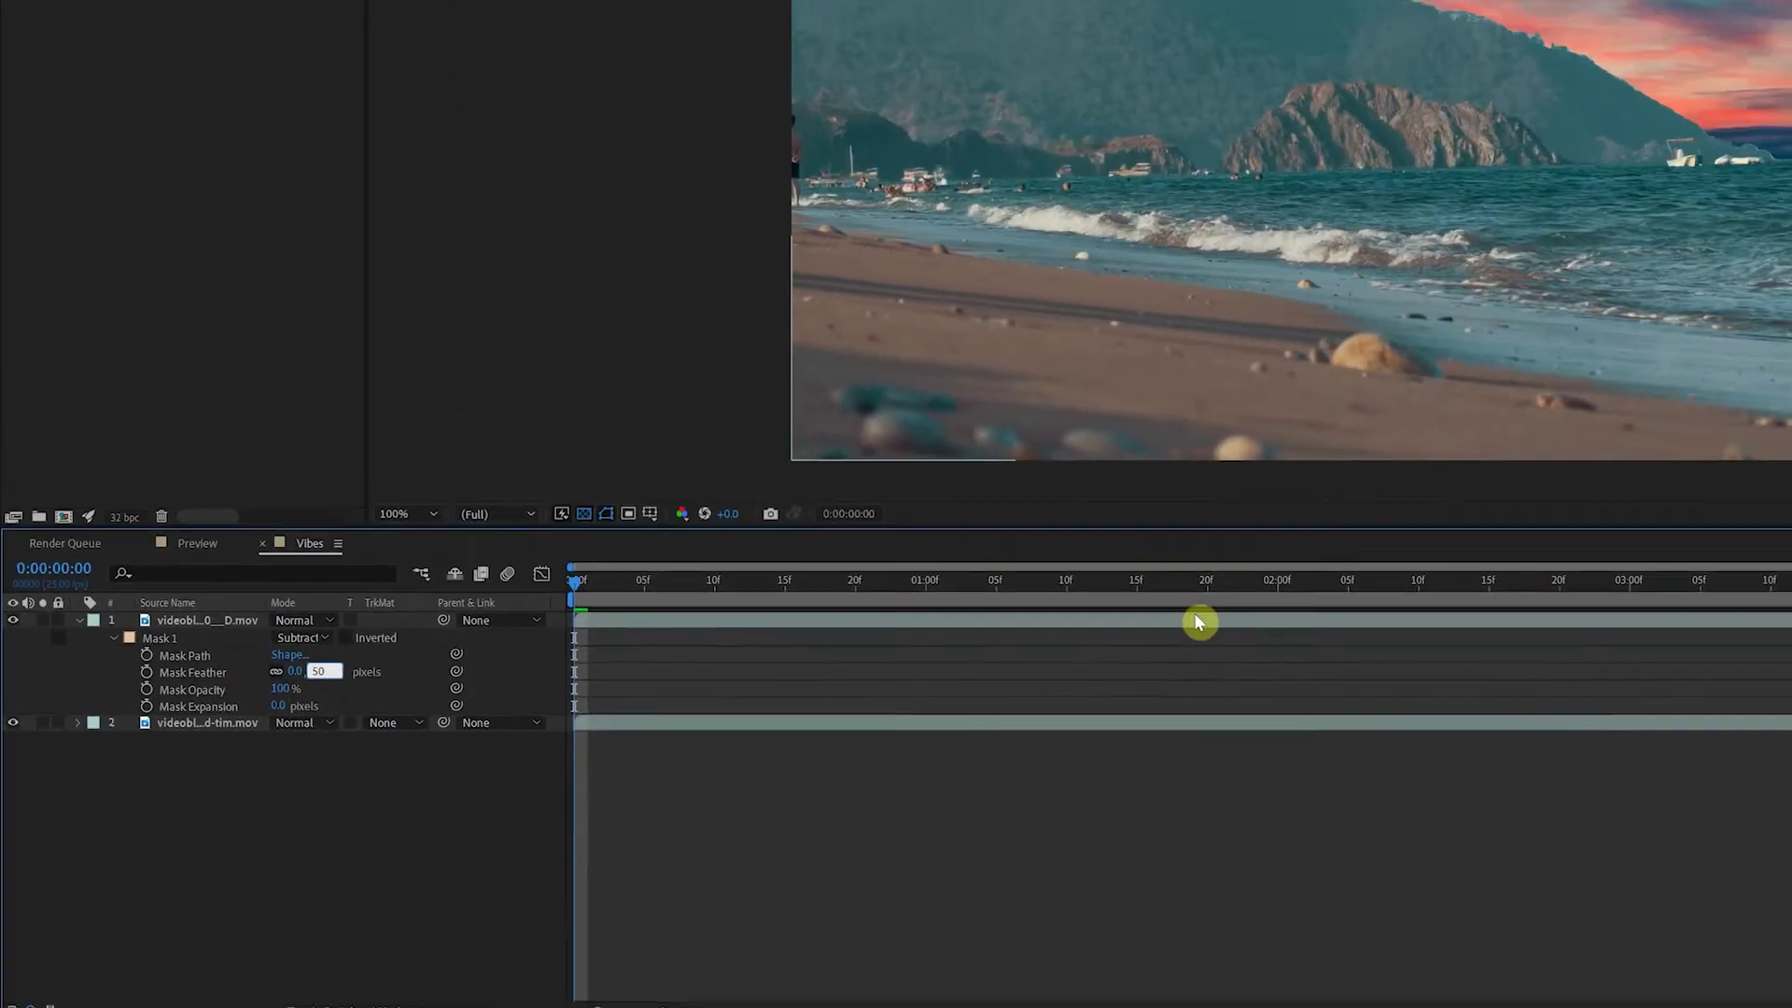
text(50)
key(Return)
click(216, 858)
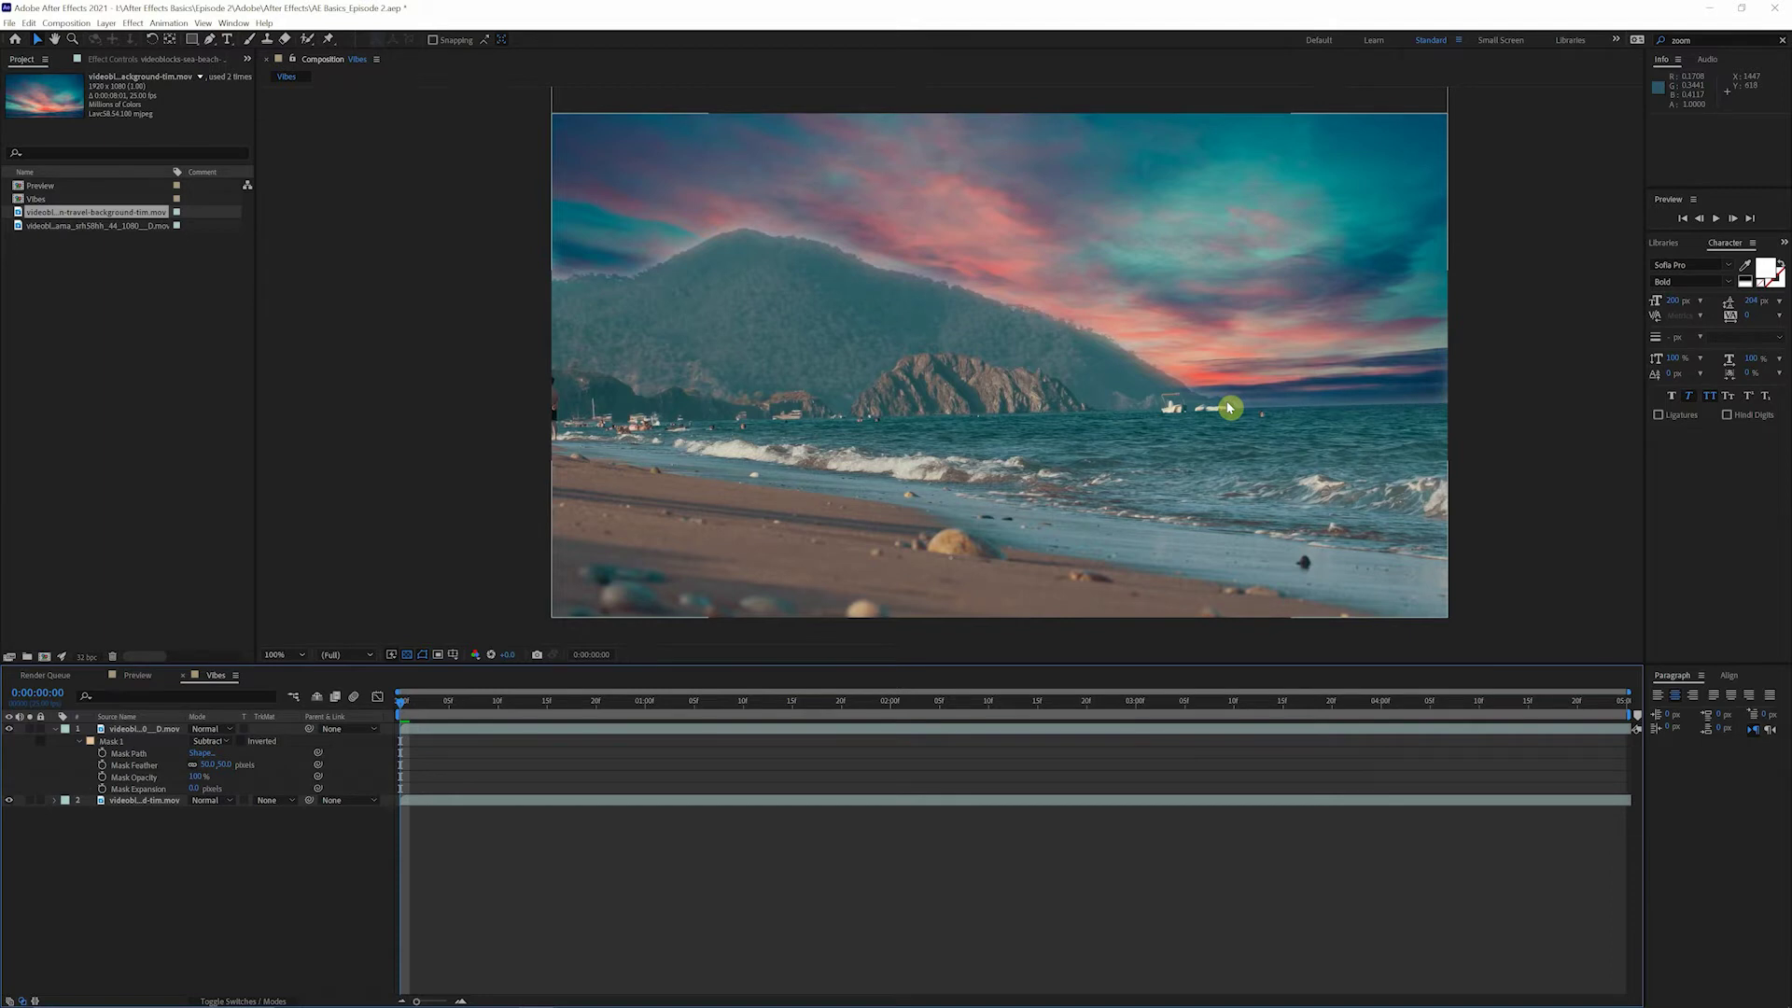
- Set the beach layer's mask feather to 5 pixels and deselect the mask to check its edge
click(207, 766)
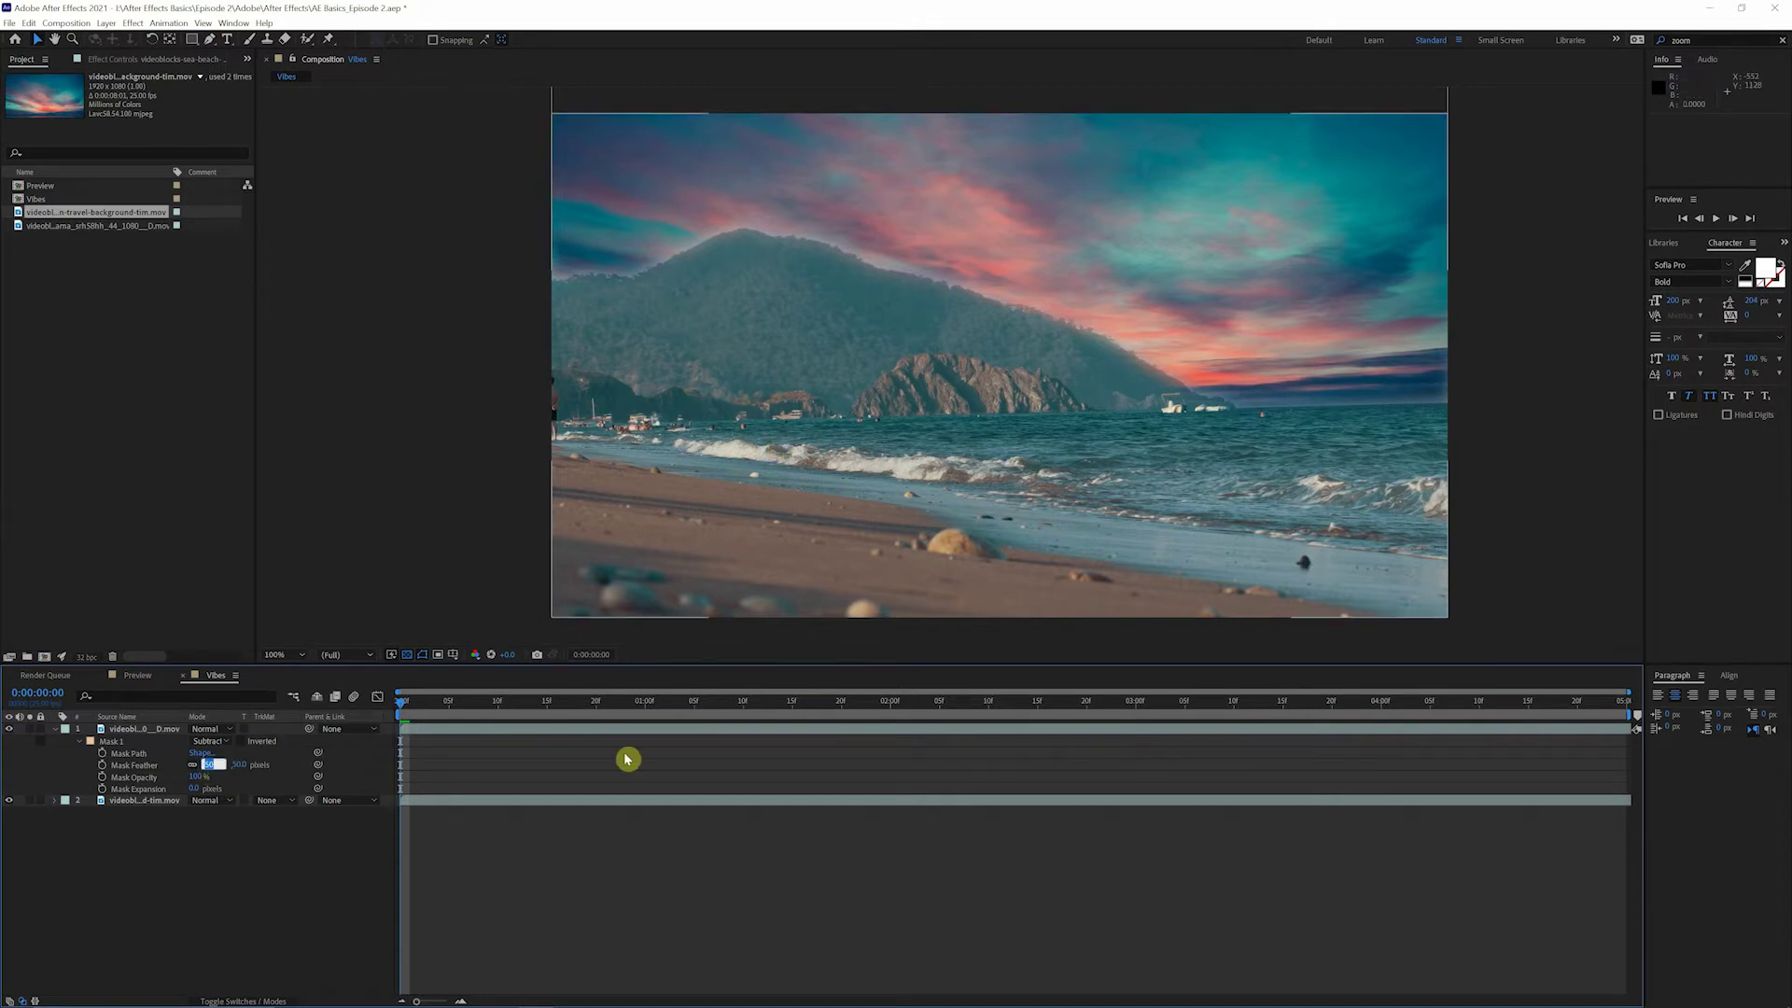
text(5)
key(Return)
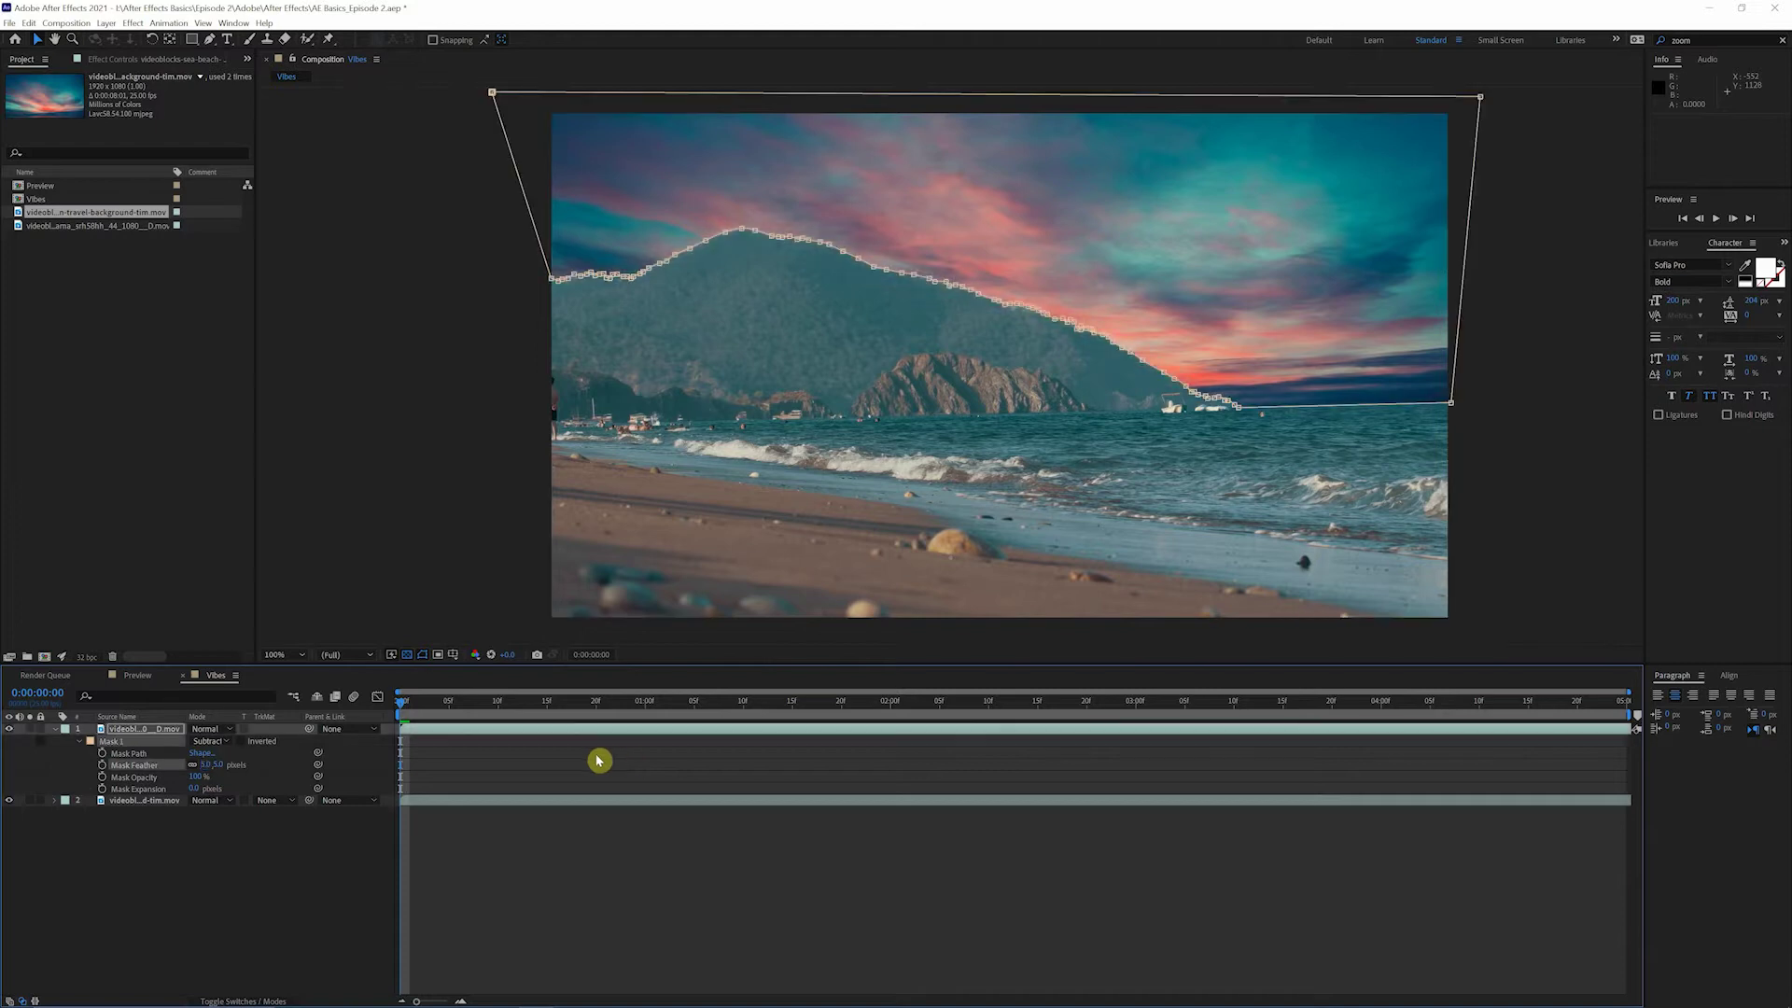
click(209, 848)
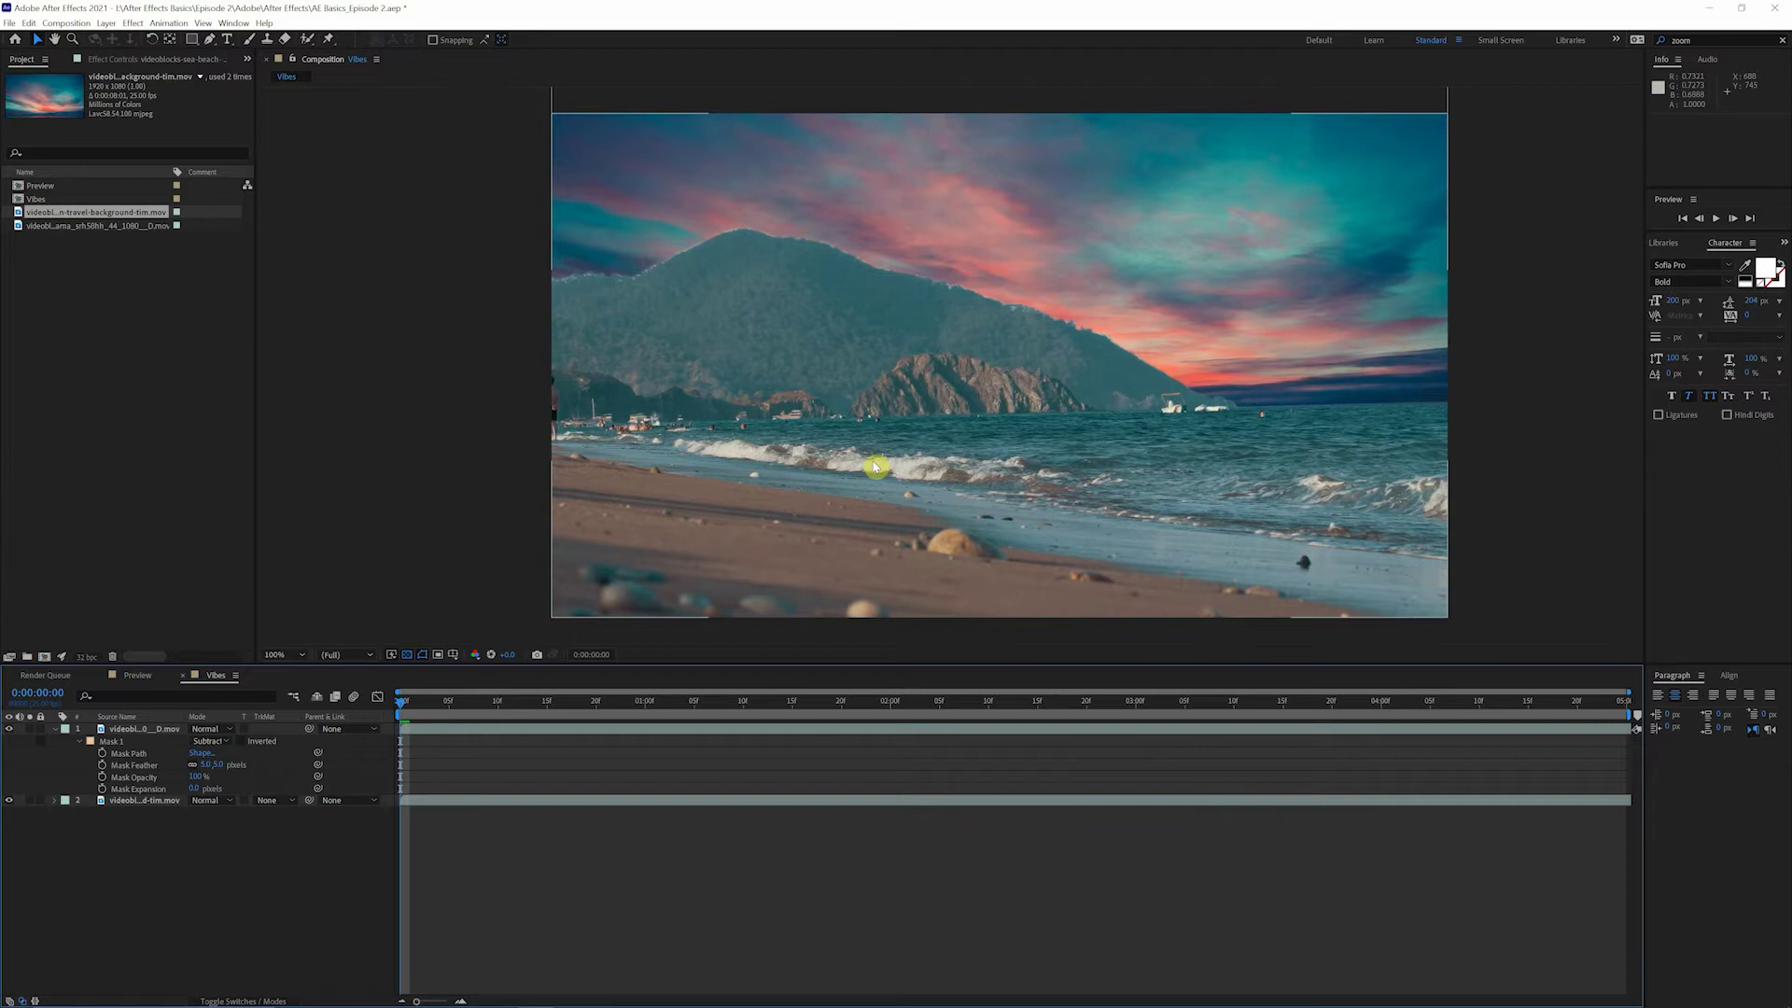
click(194, 789)
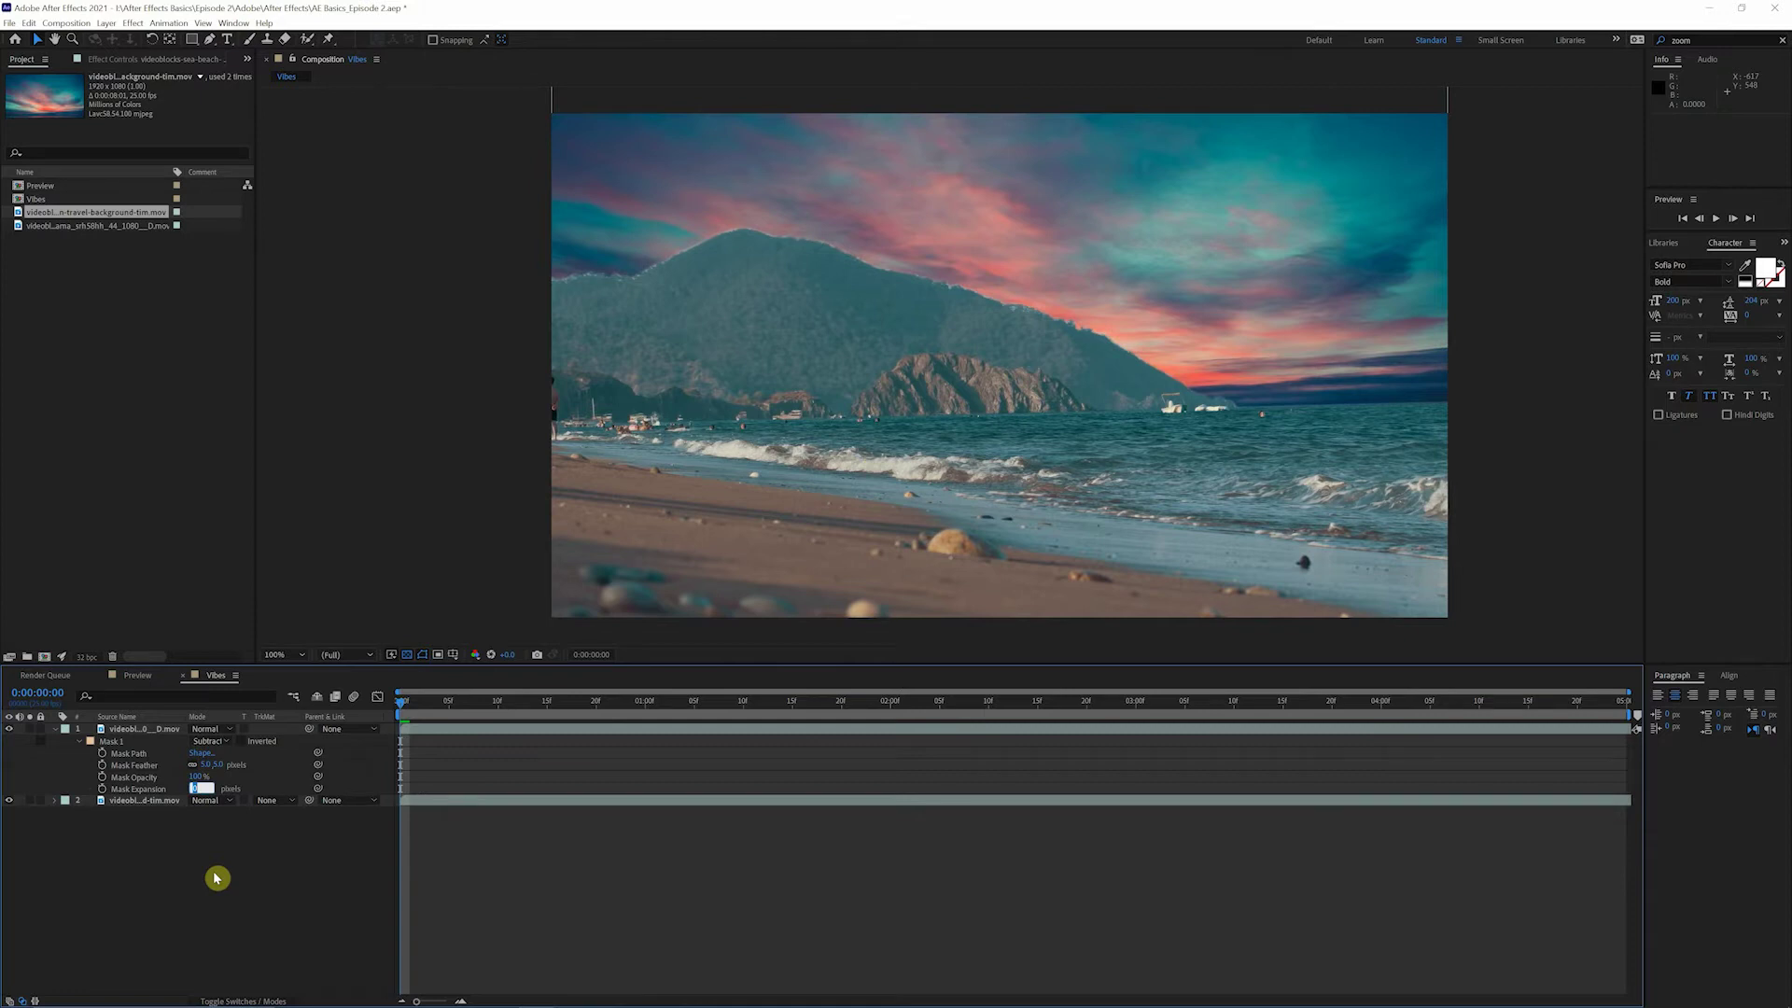
click(214, 745)
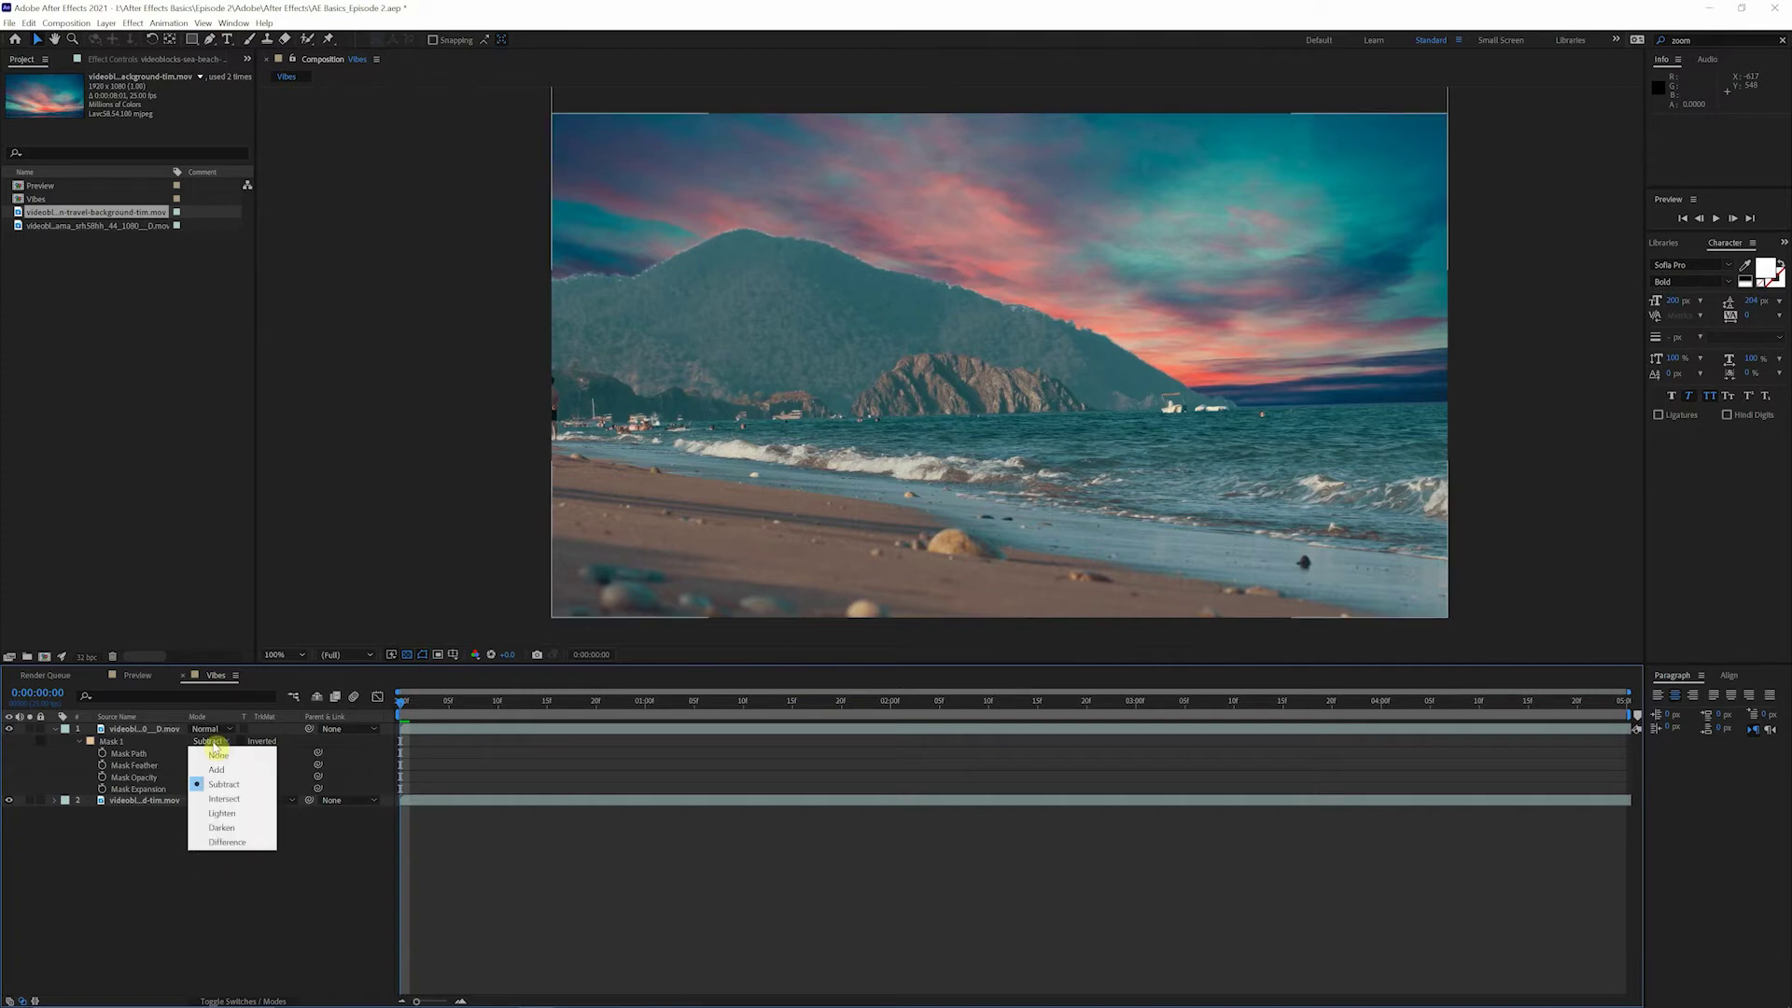
click(220, 784)
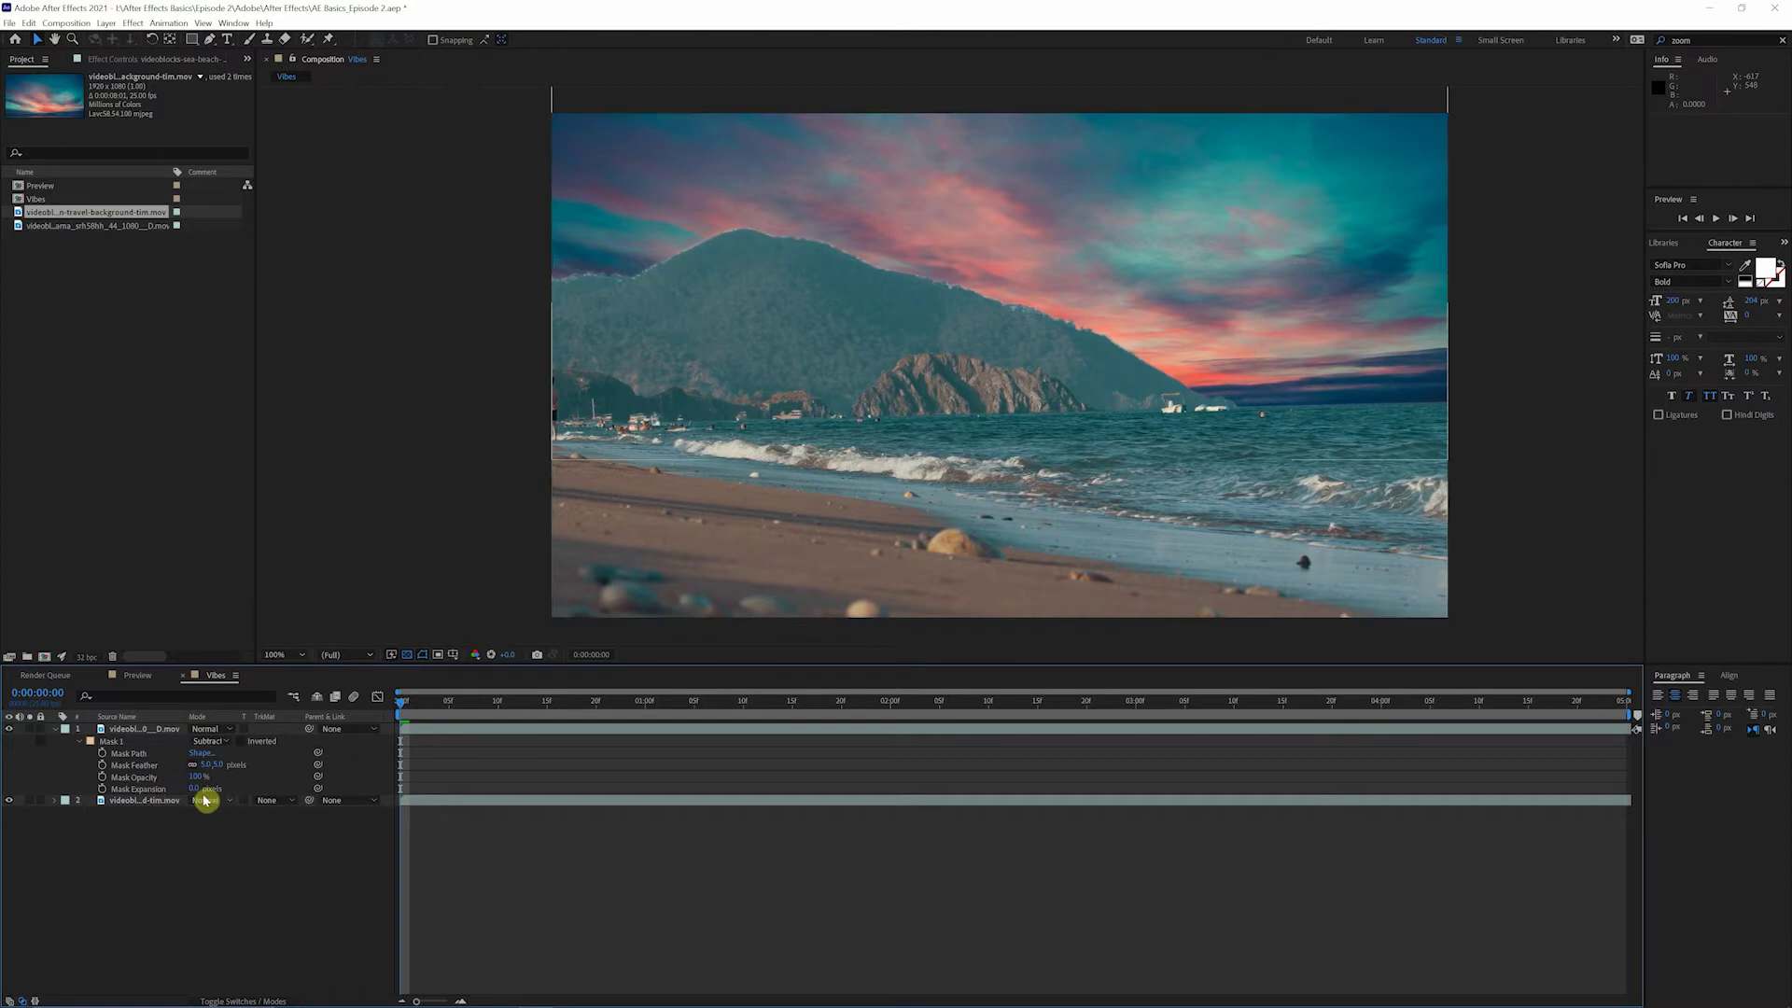
click(210, 743)
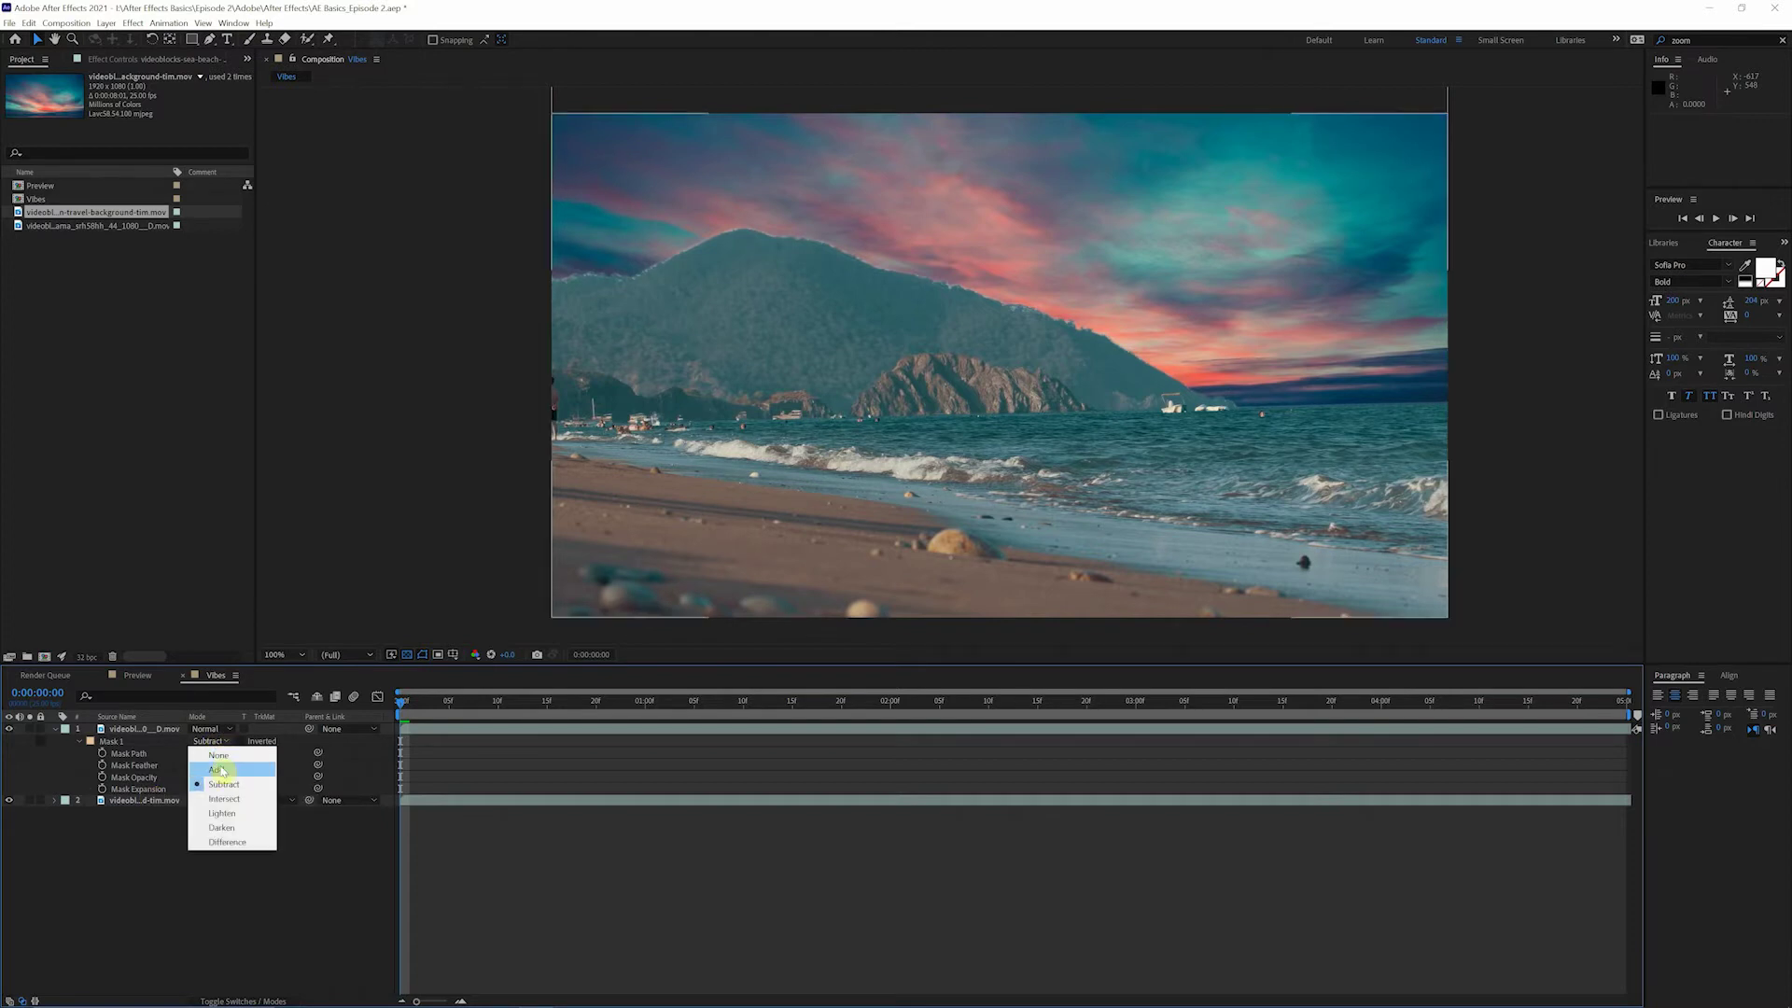
click(166, 803)
- Set the beach layer's mask expansion to -10 pixels and deselect the layer to view the mountain edge
click(196, 792)
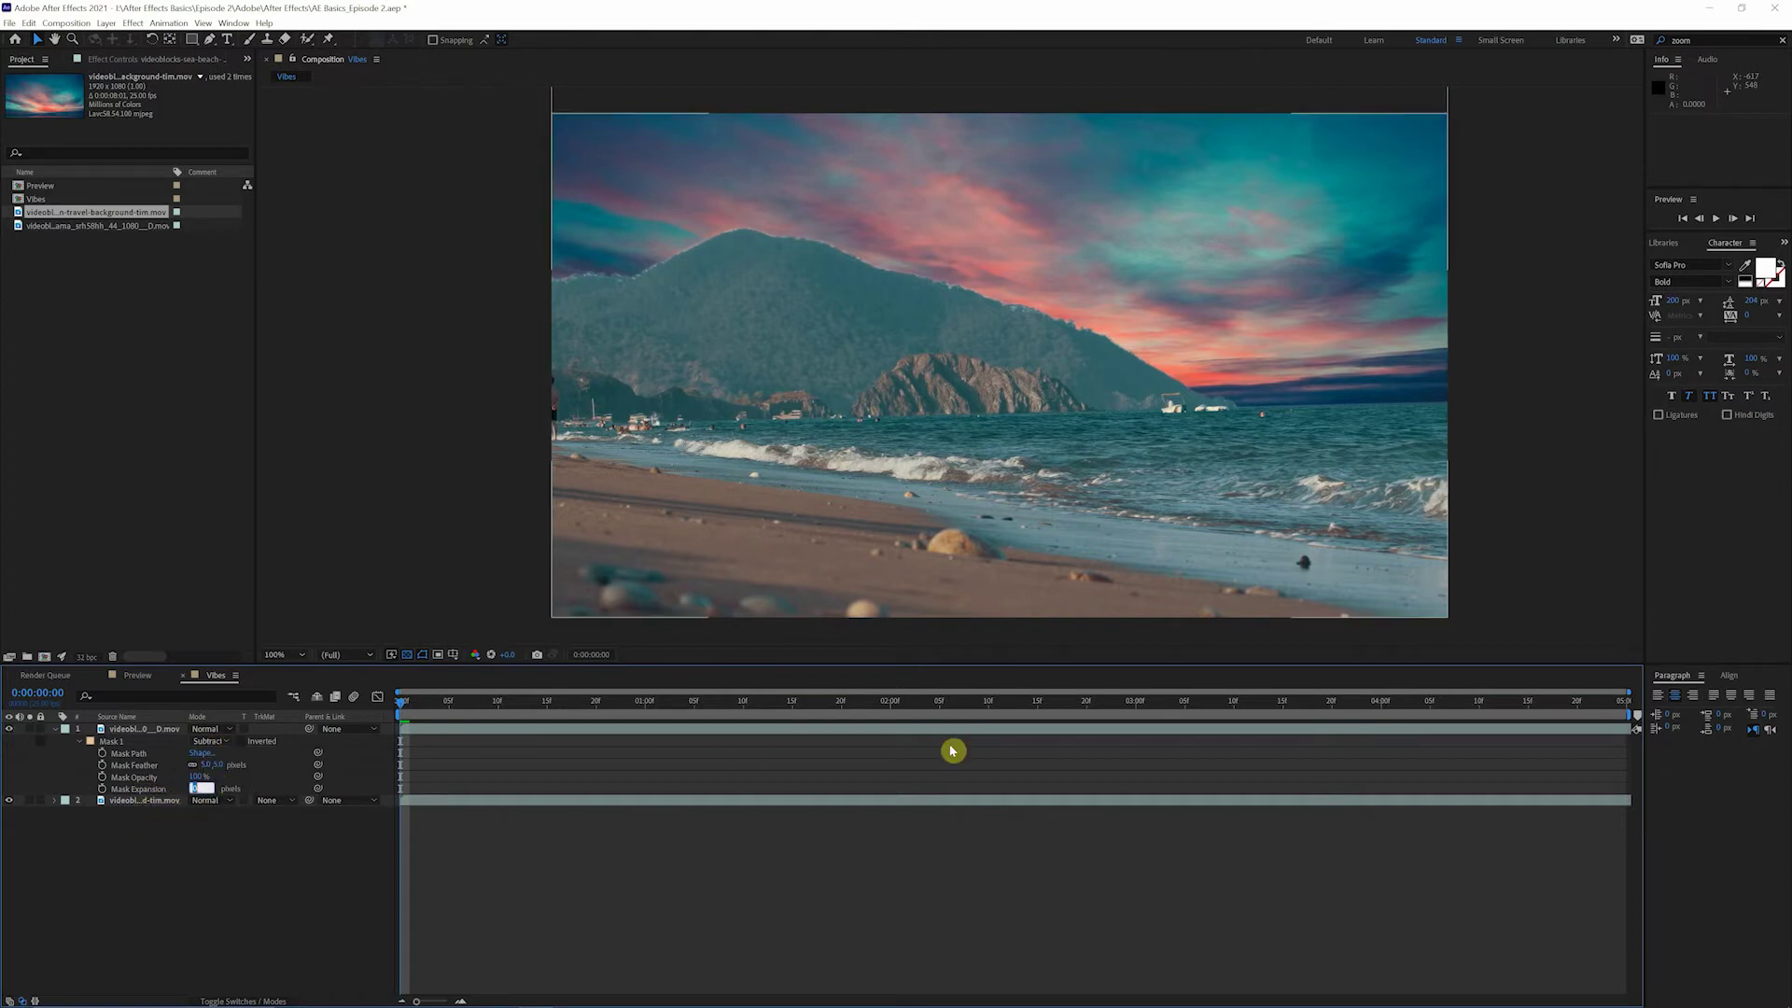
text(-10)
click(956, 748)
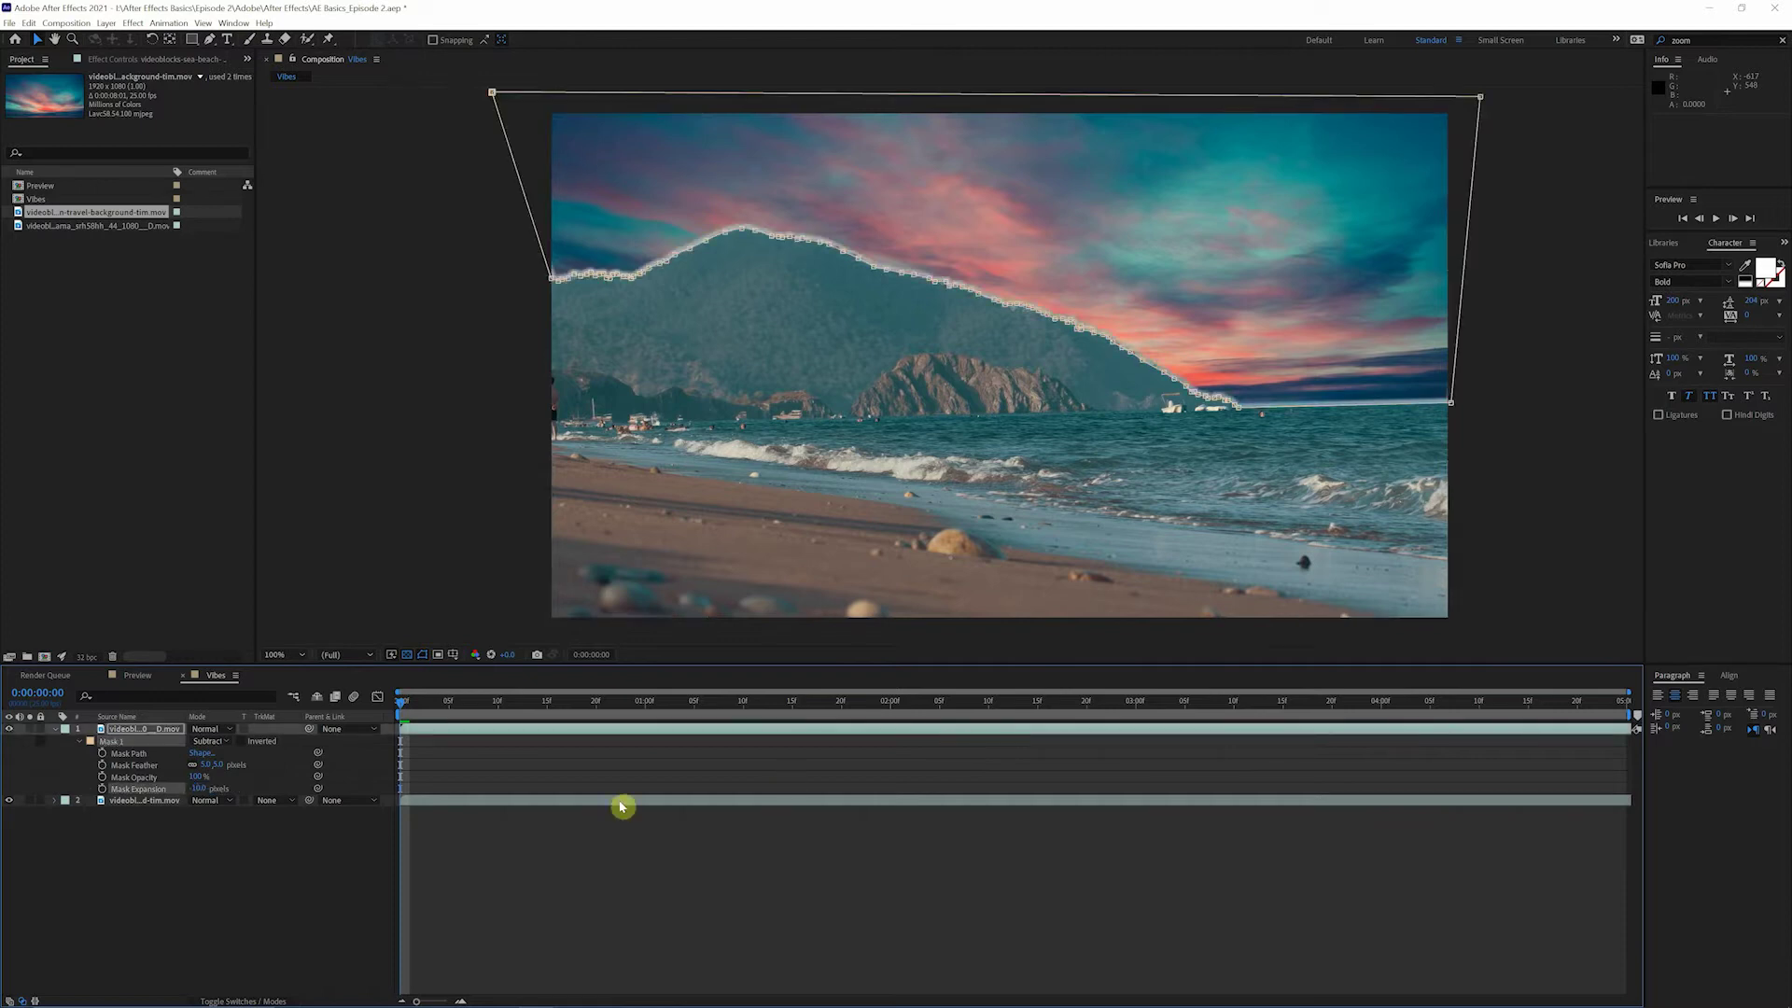
click(479, 769)
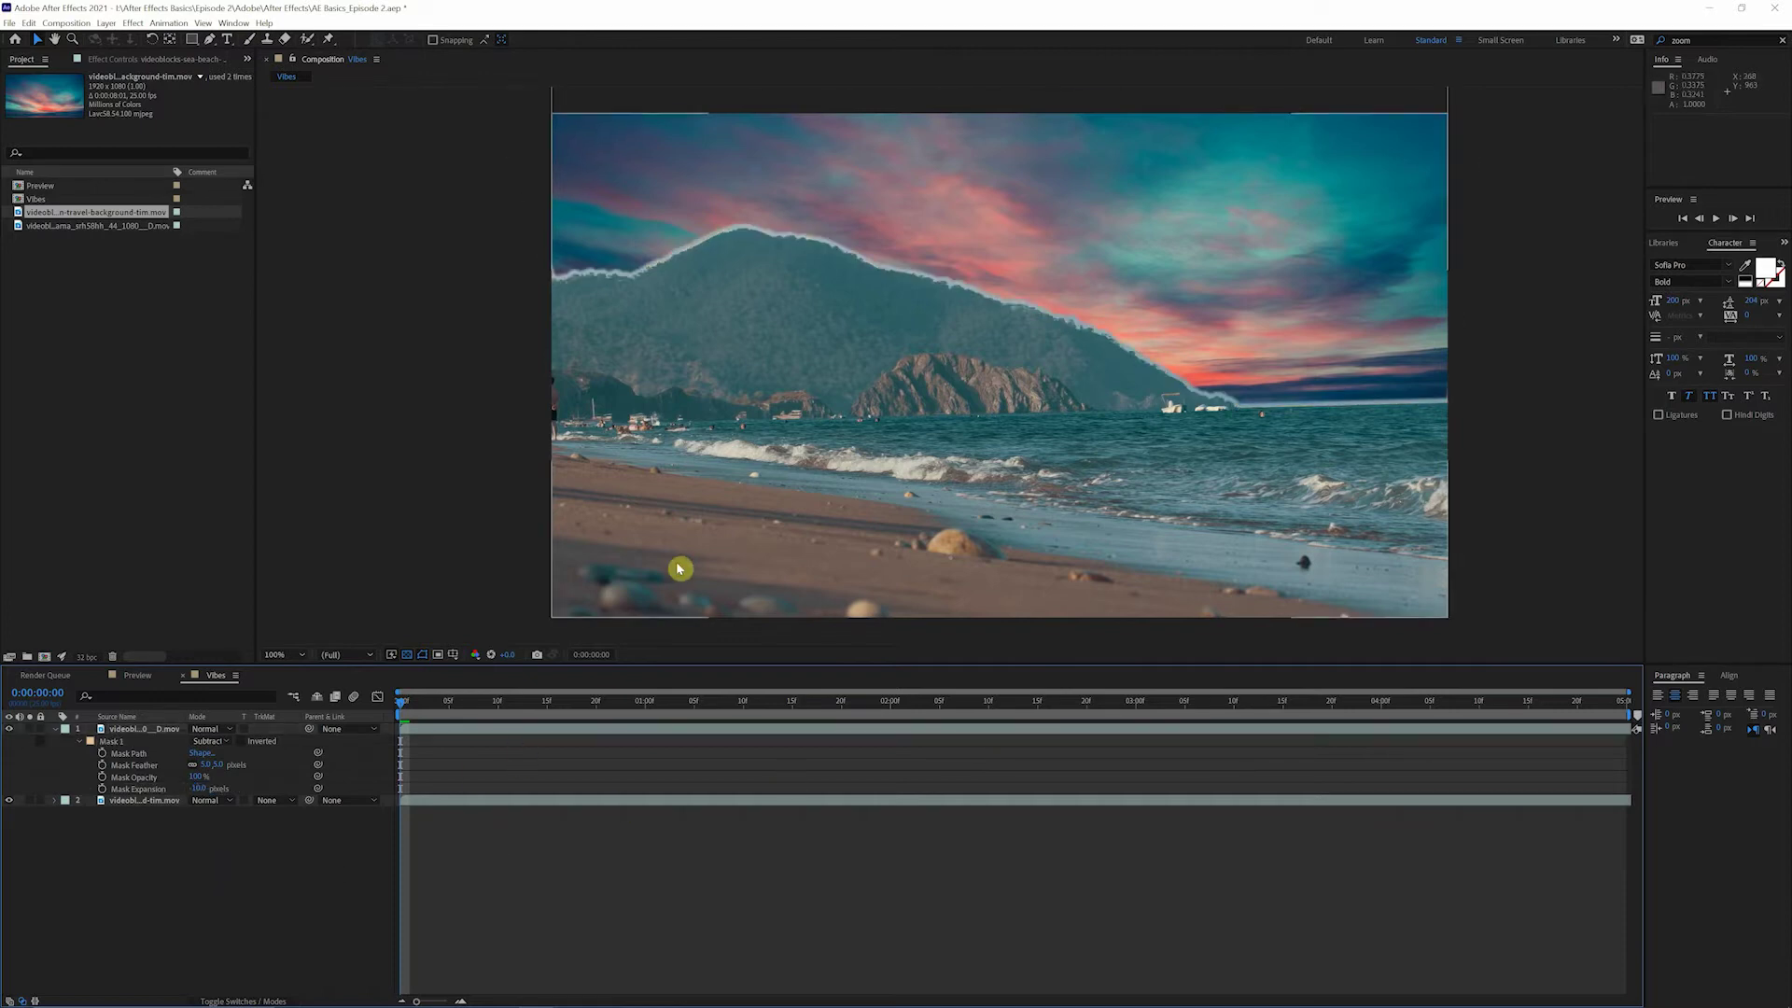
- Set the mask expansion to 10 pixels and check the mountain edge without the mask outline
click(200, 789)
text(10)
click(629, 744)
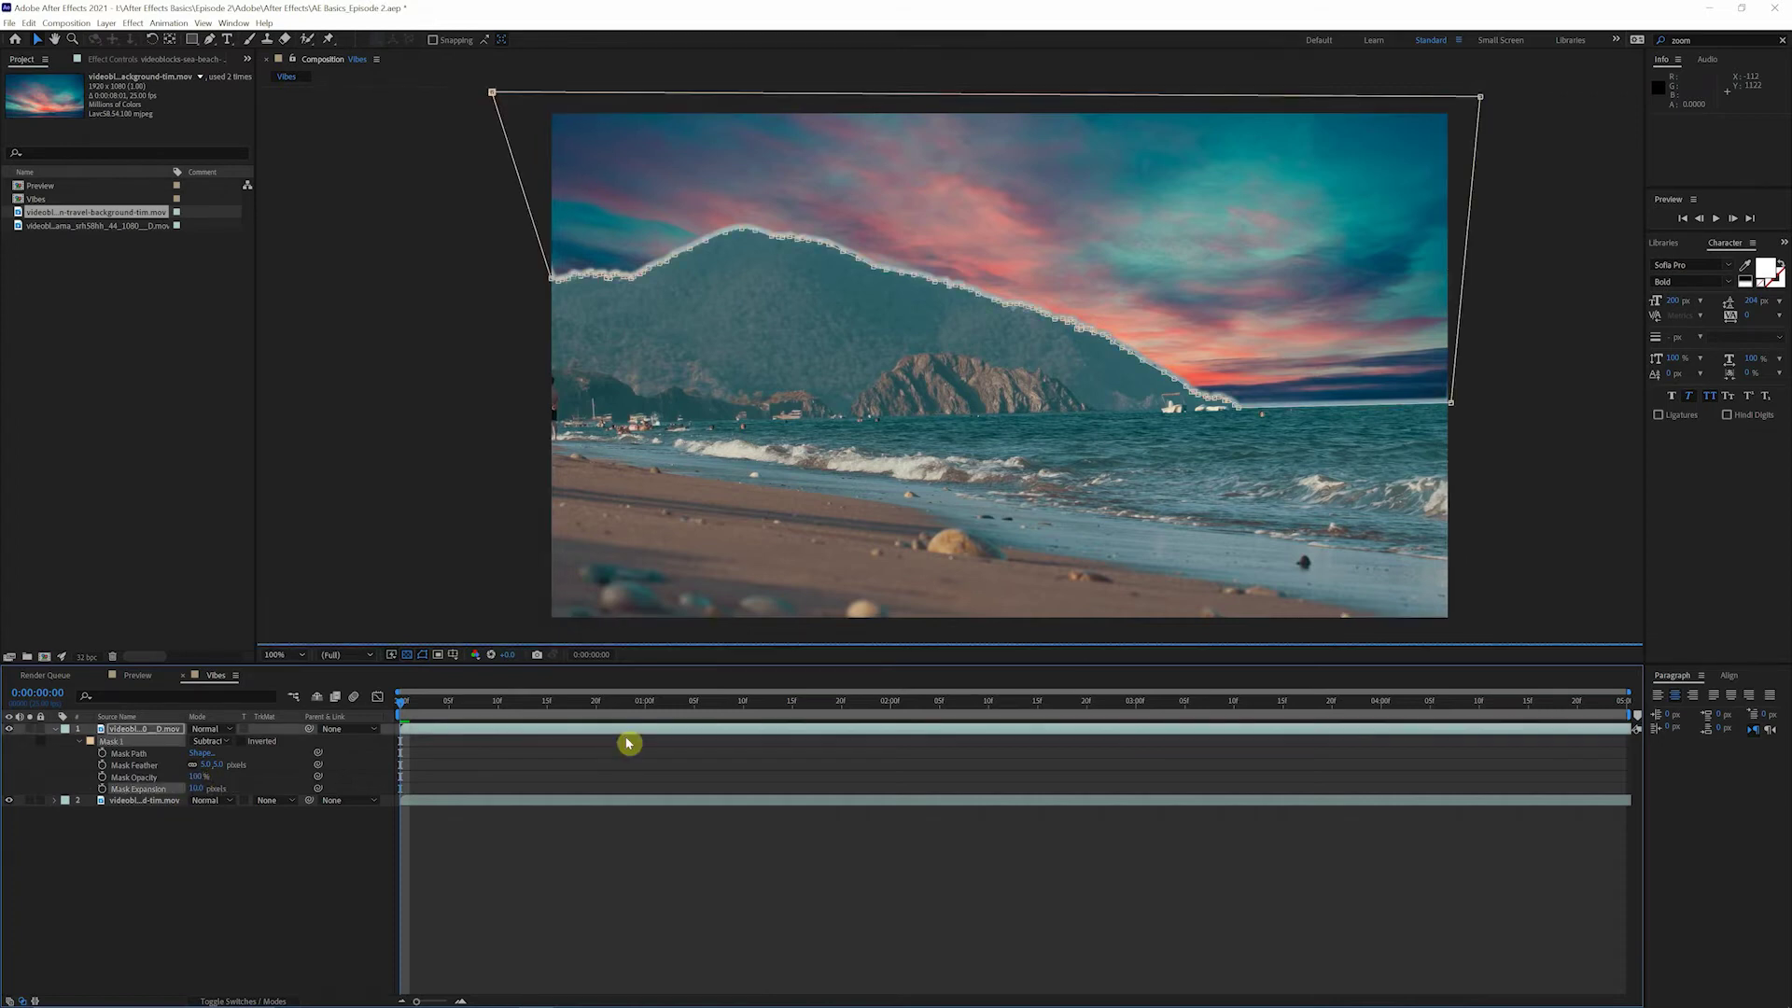
click(177, 912)
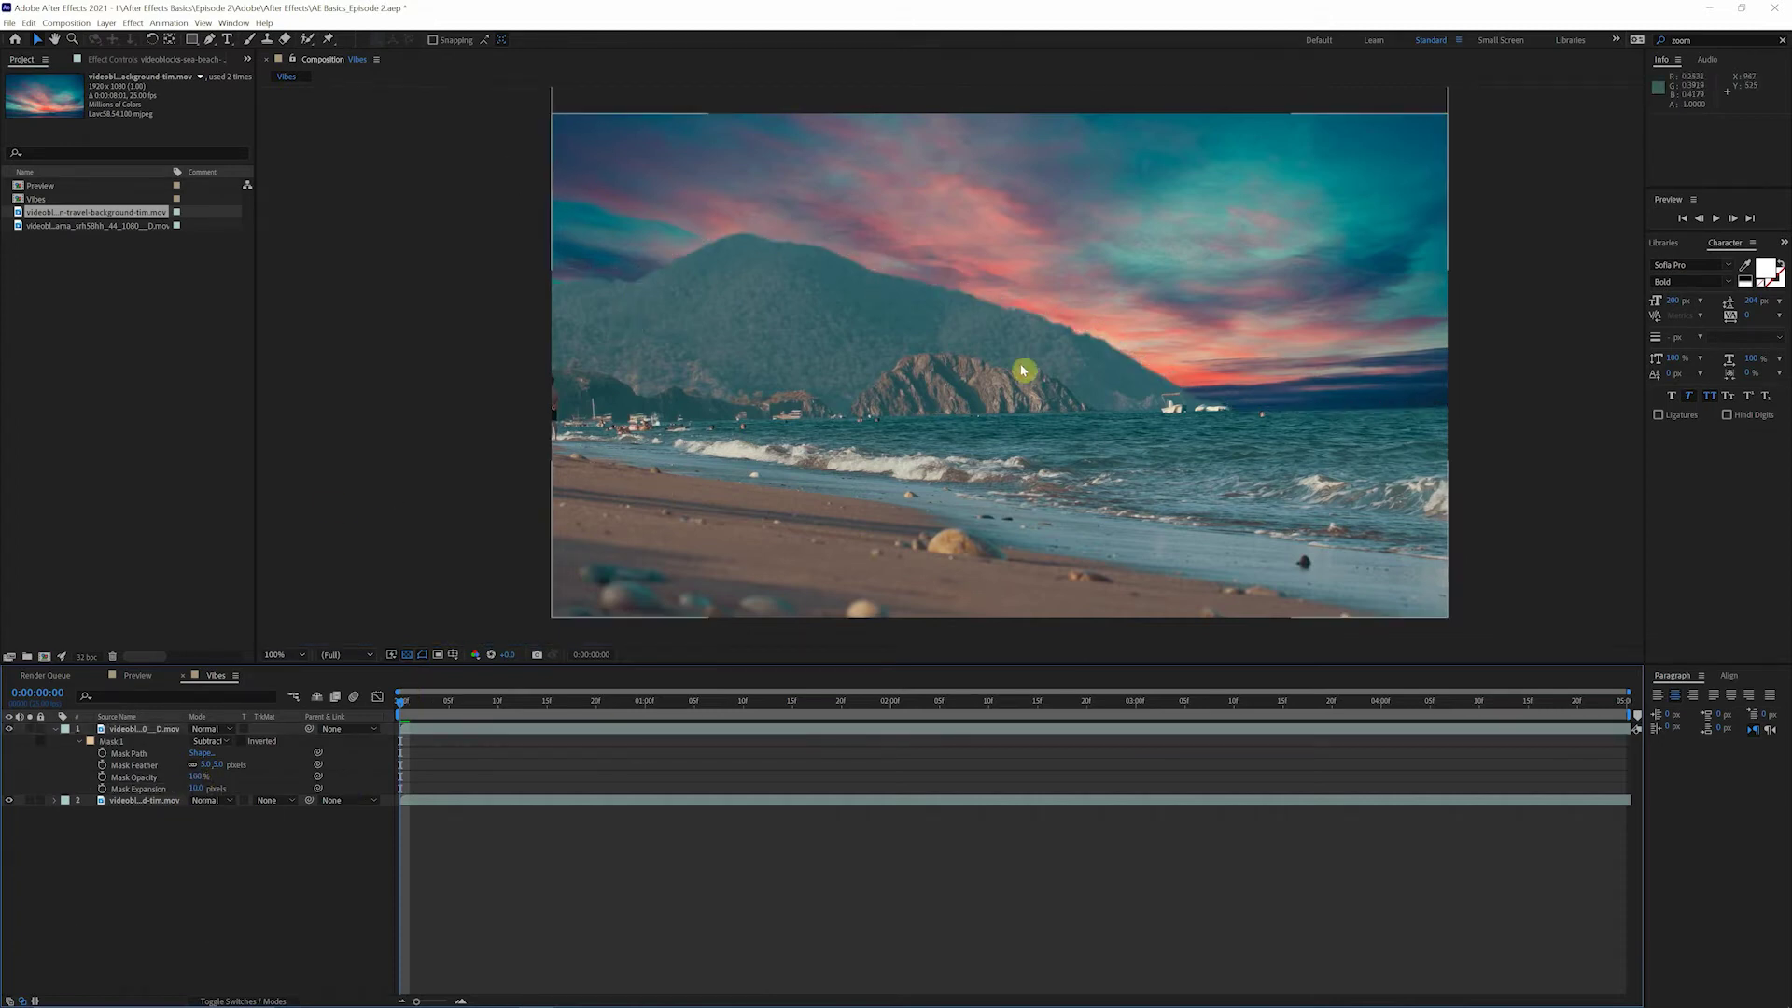
- Set the beach layer's mask expansion to 20 pixels
click(196, 790)
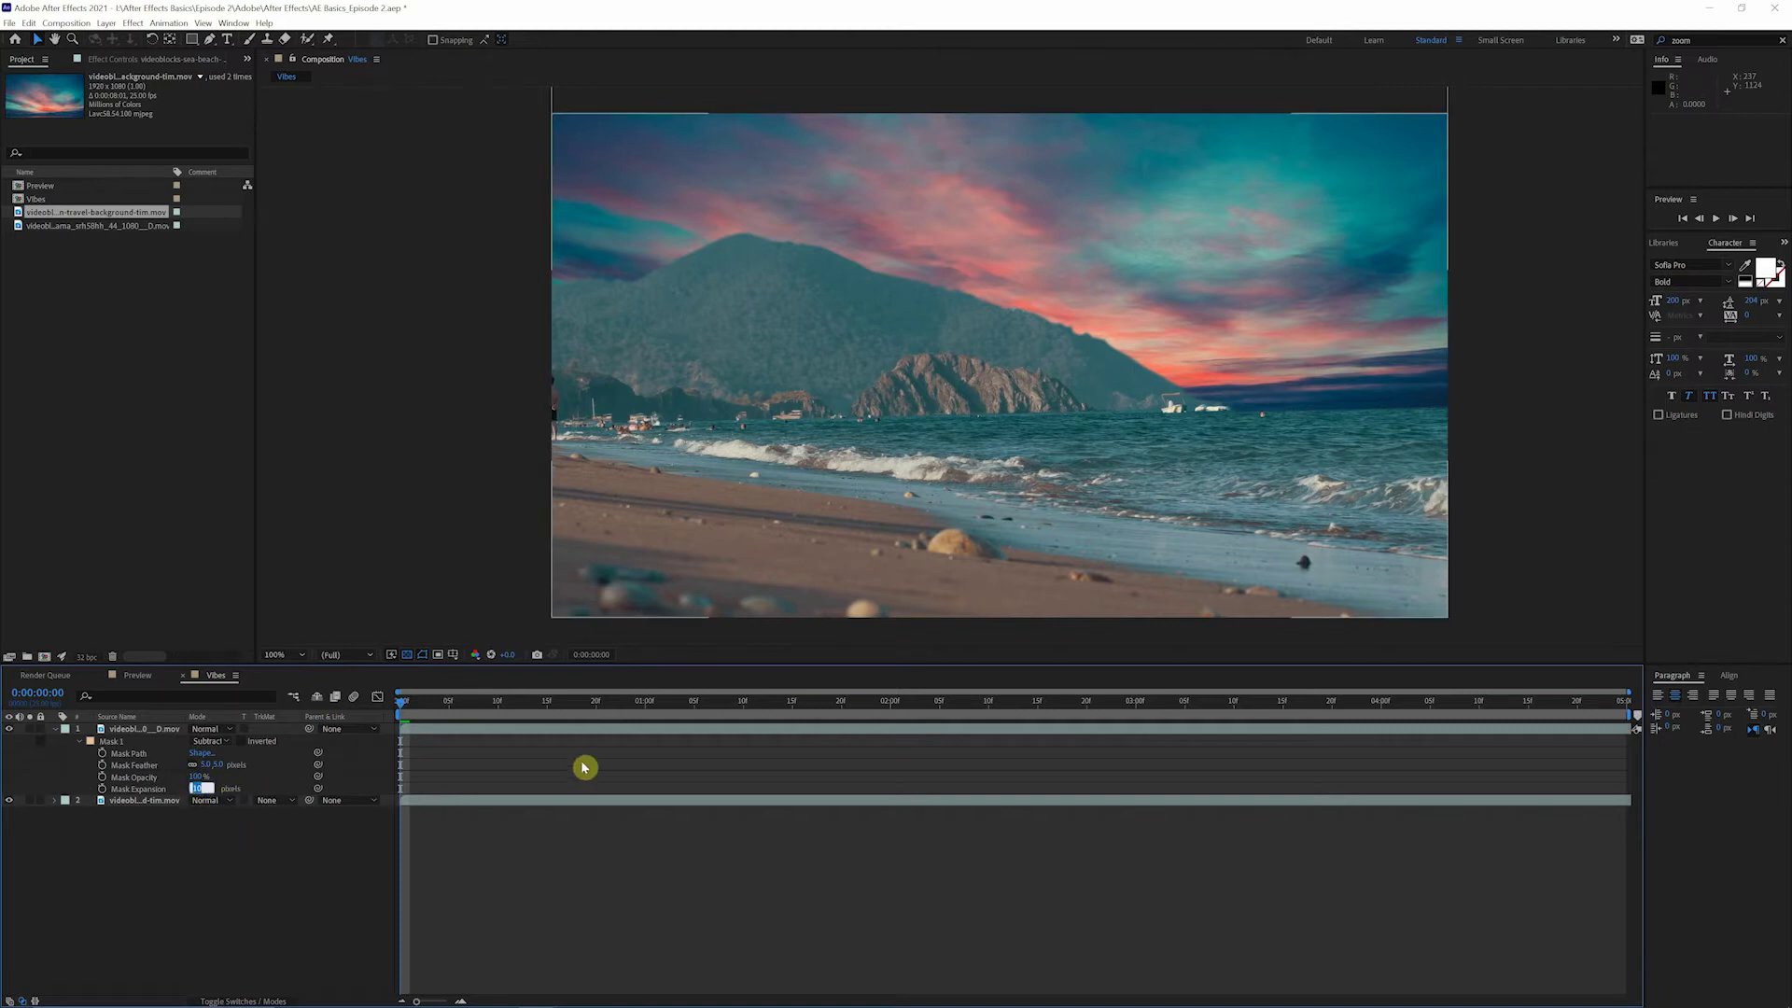
text(20)
key(Return)
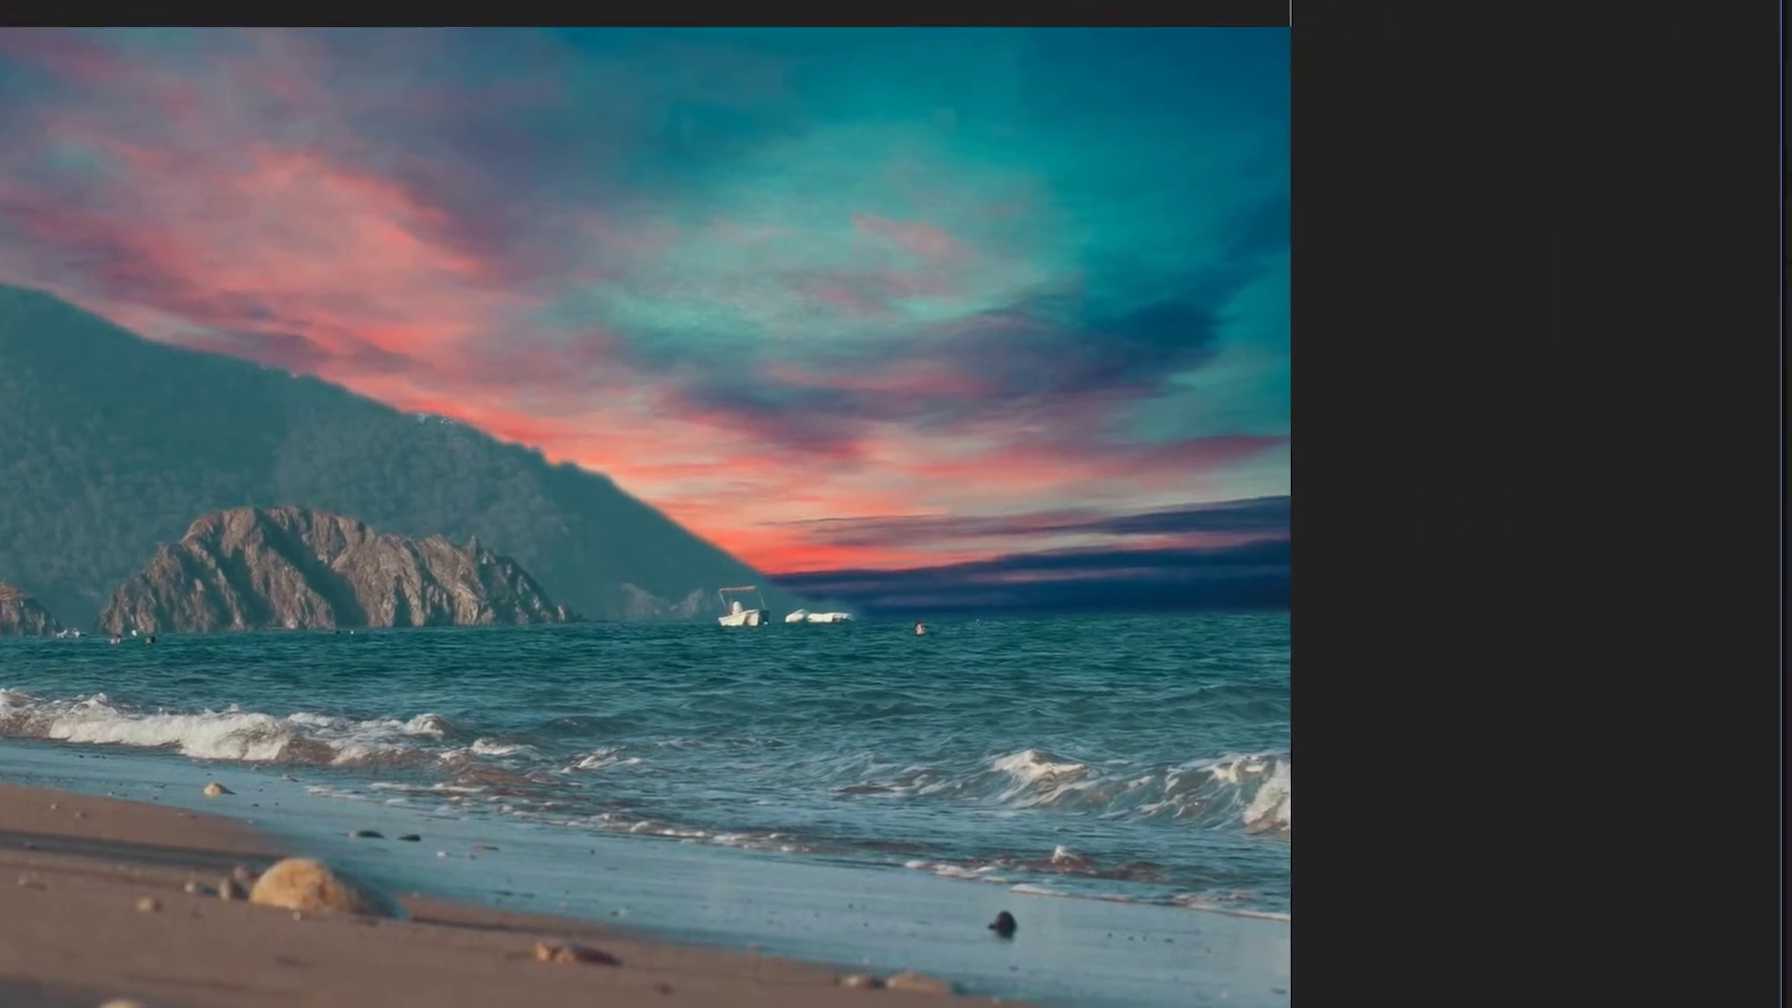
- Find Camera Lens Blur among the blur effects and apply it to the sunset sky layer
click(1777, 297)
click(1731, 328)
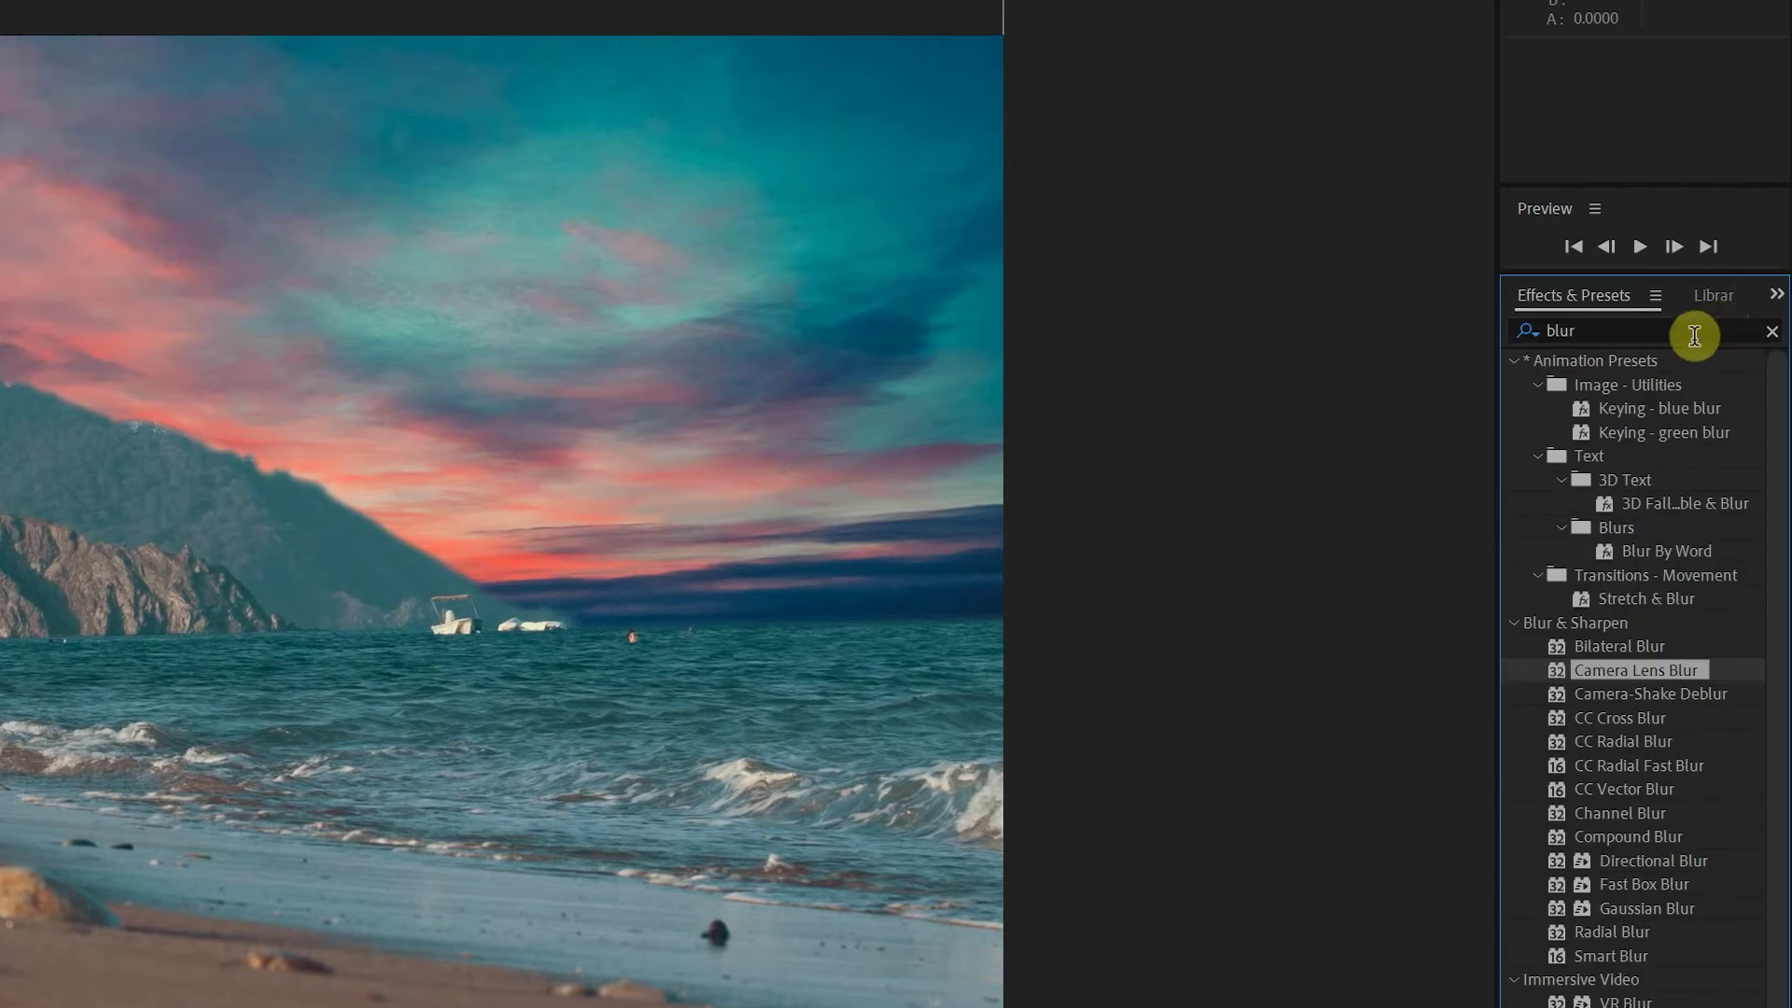
click(1694, 334)
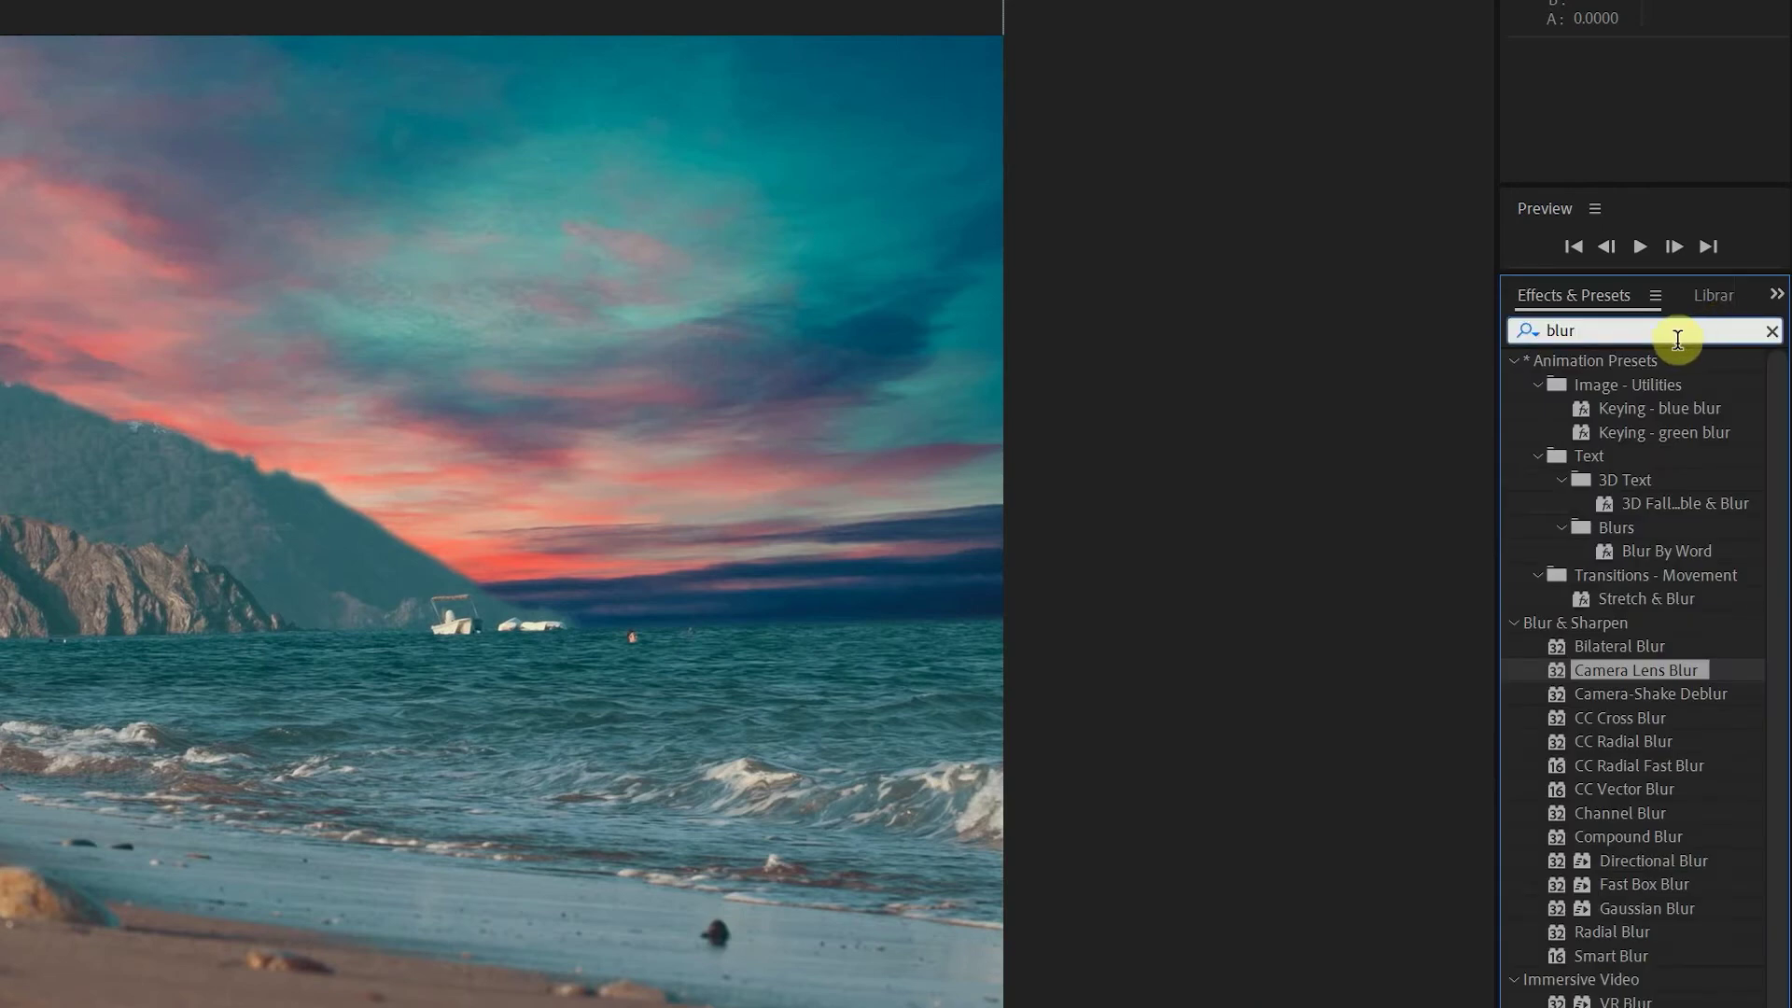
drag(1607, 669, 0, 1007)
drag(86, 793, 77, 821)
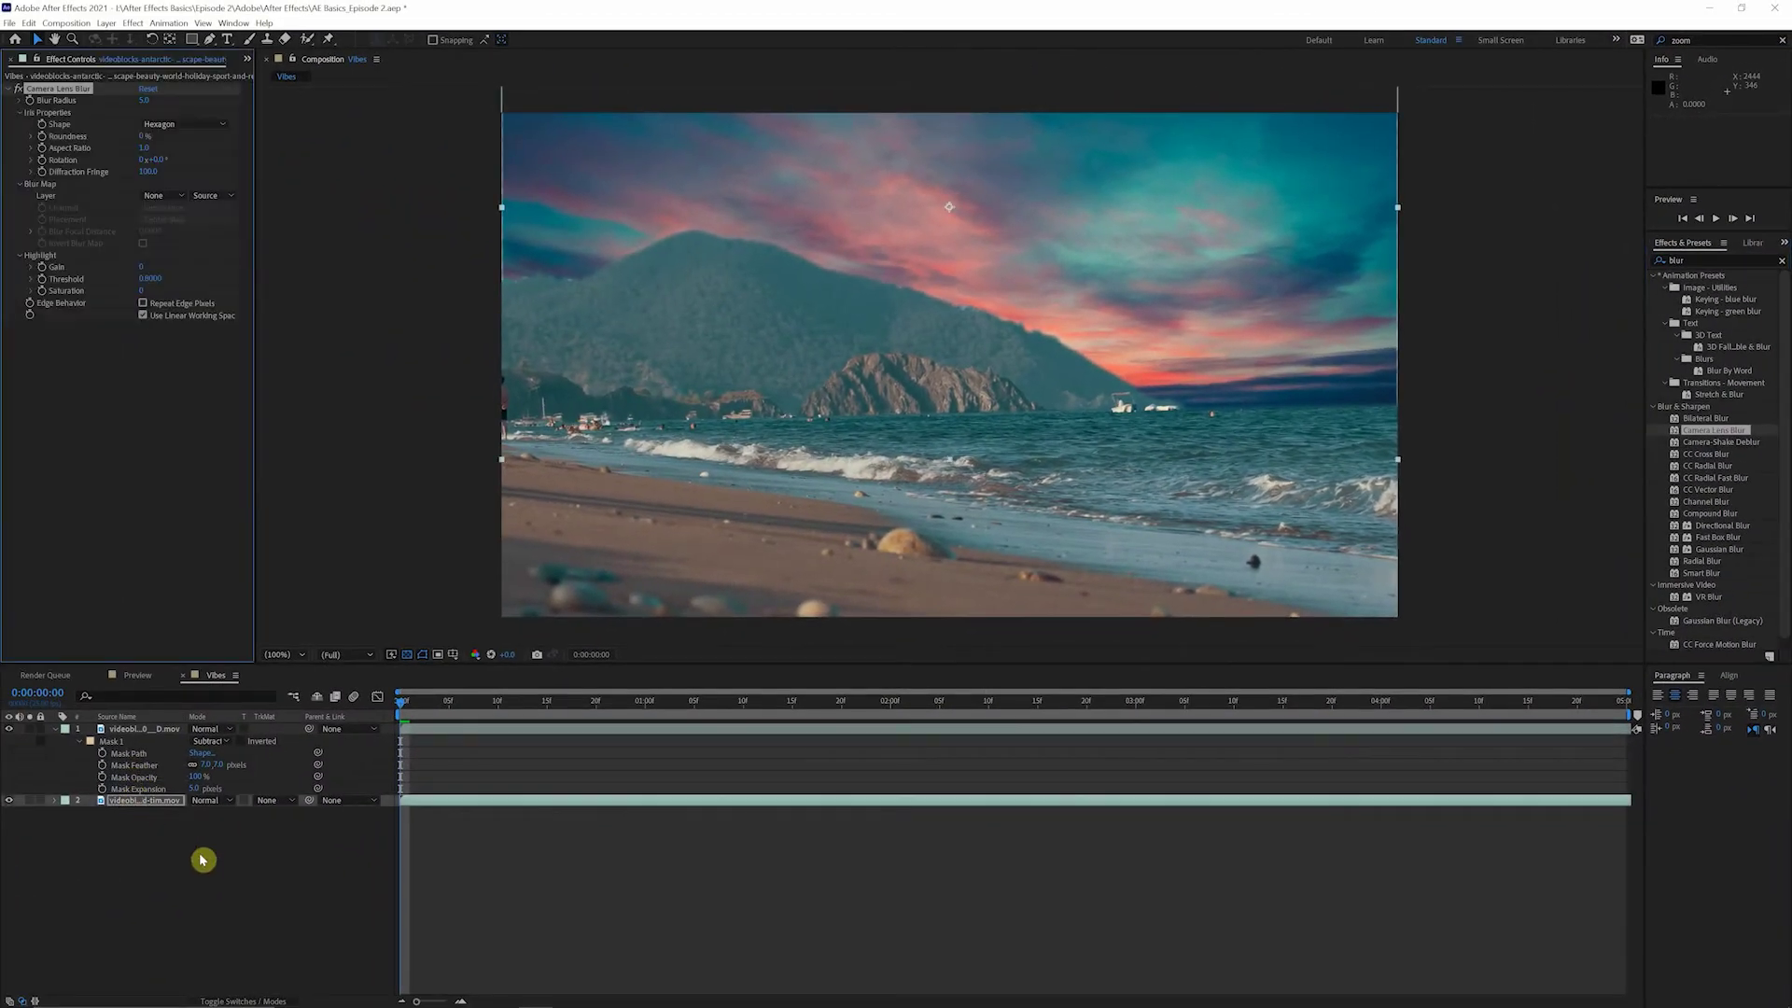
click(202, 858)
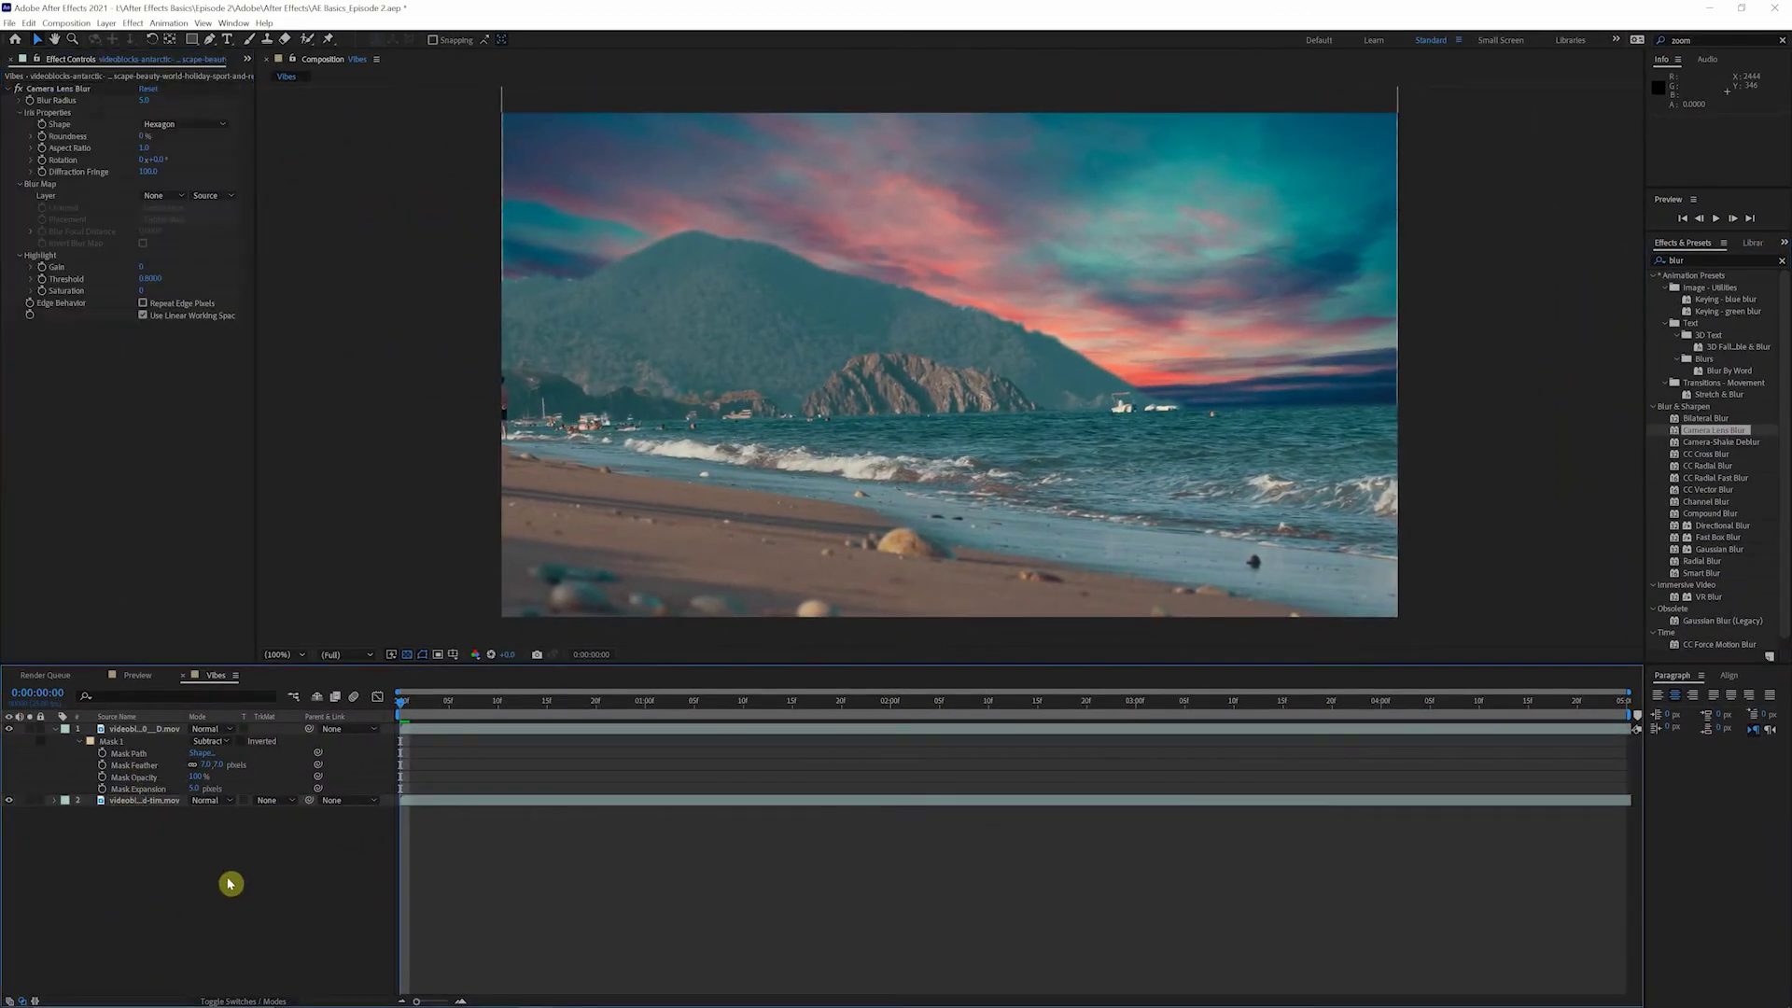
- Set the Camera Lens Blur's blur radius to 50 and enable Repeat Edge Pixels
click(146, 101)
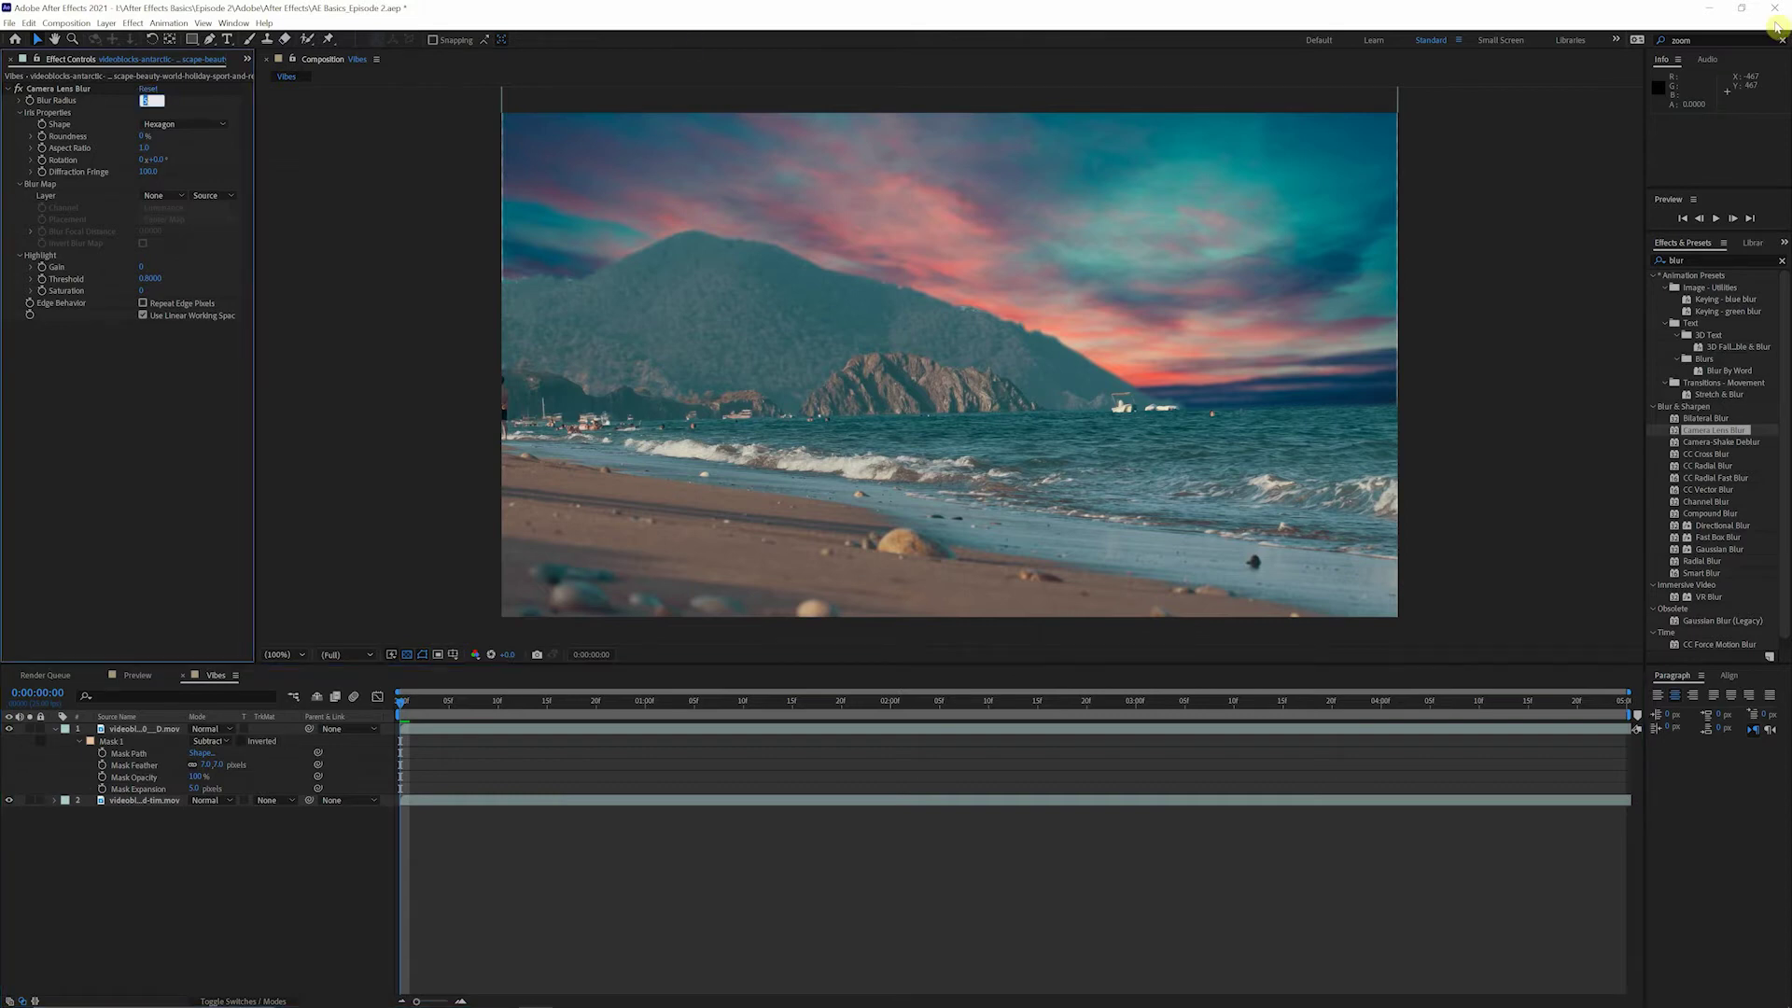
text(50)
key(Return)
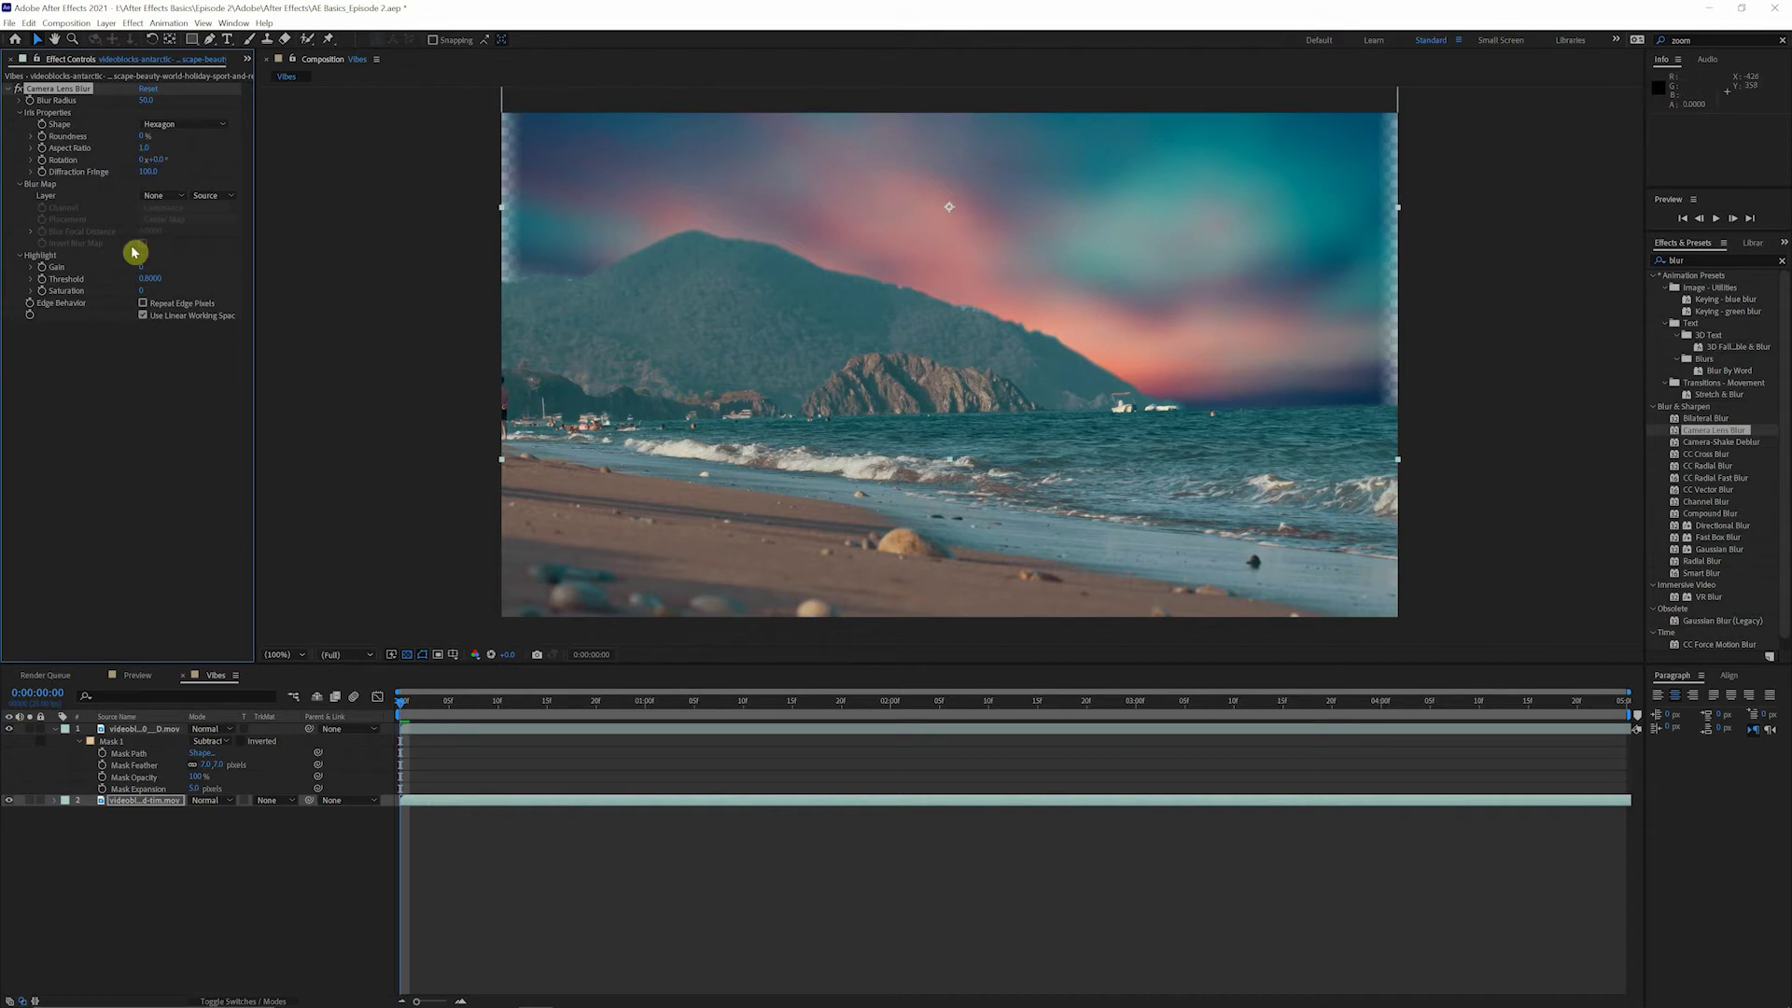
click(143, 303)
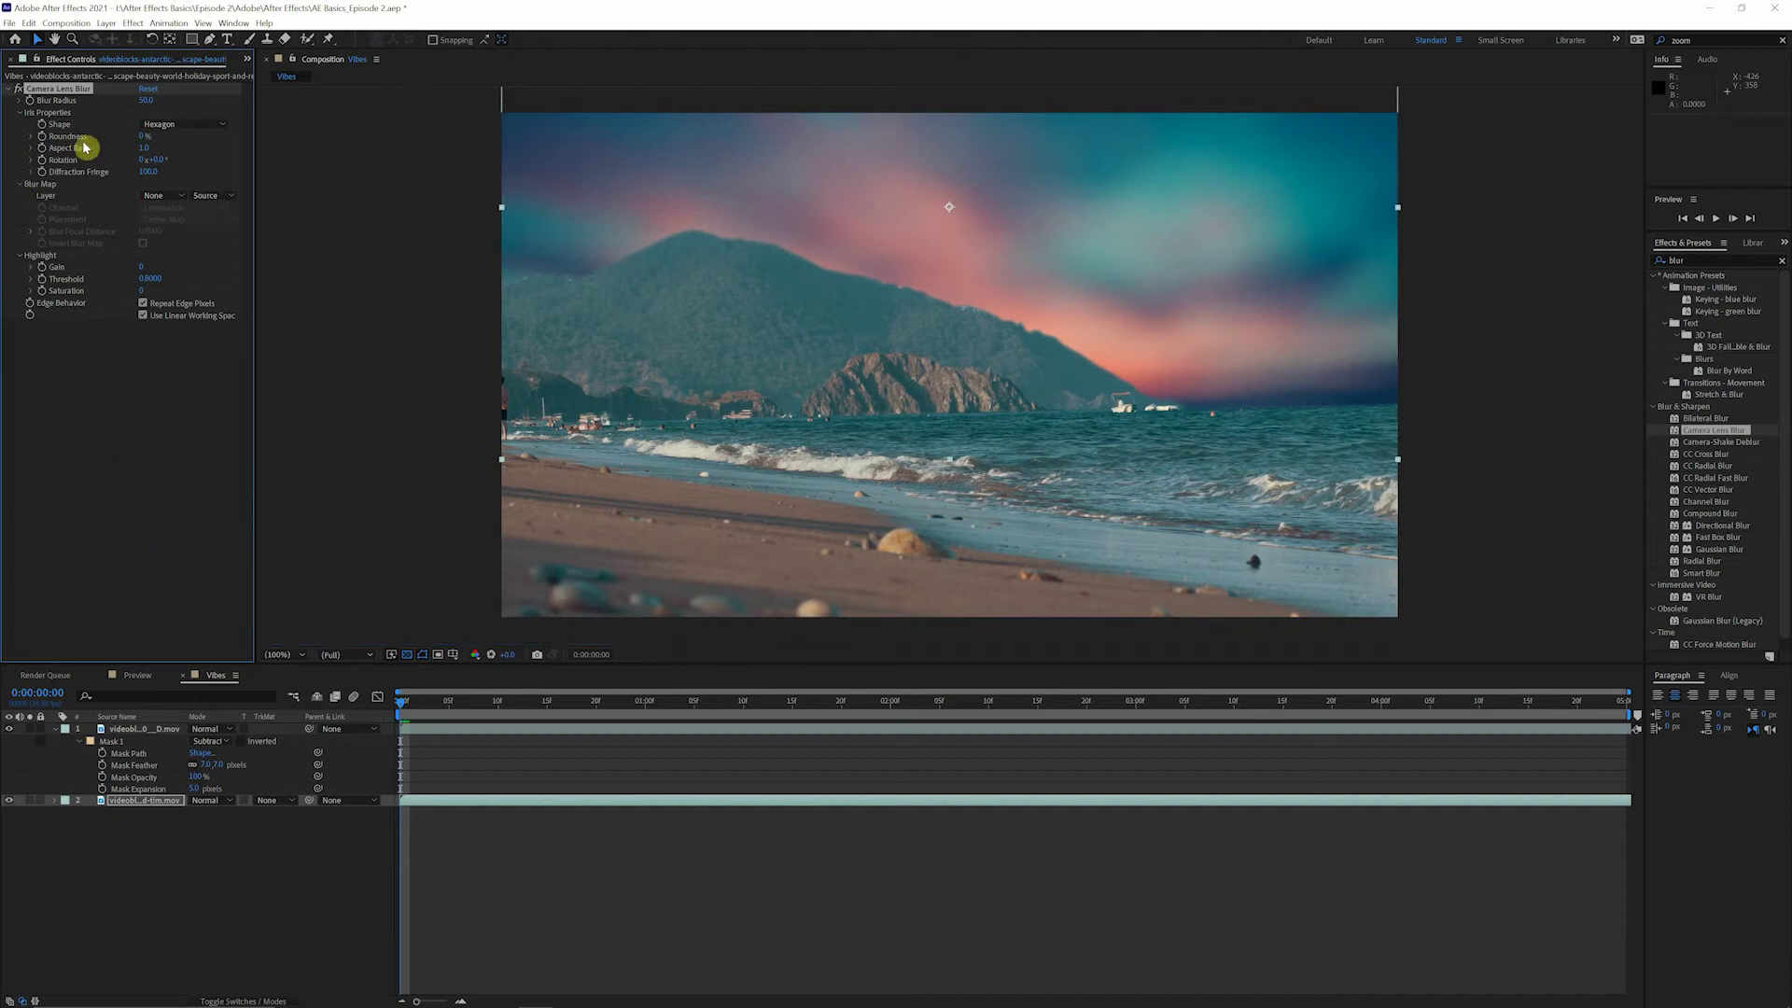
- Reduce the sunset sky's Camera Lens Blur radius, trying 10 and settling on 5
click(148, 101)
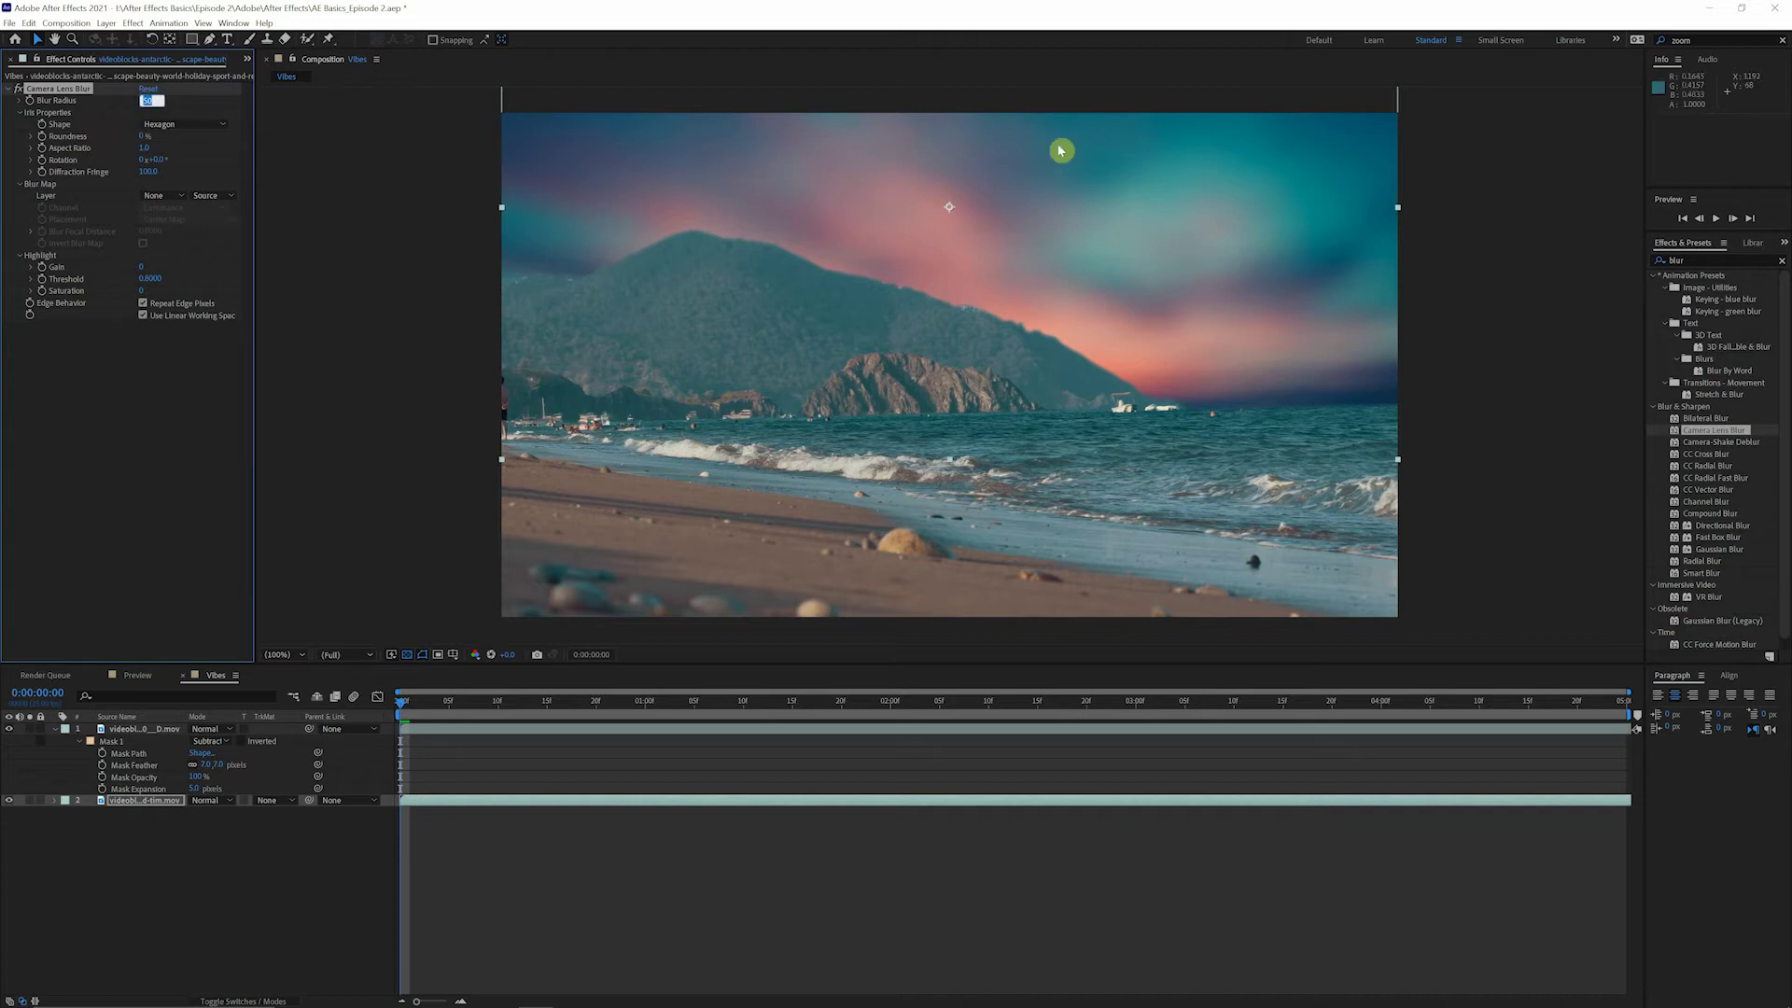
text(10)
key(Return)
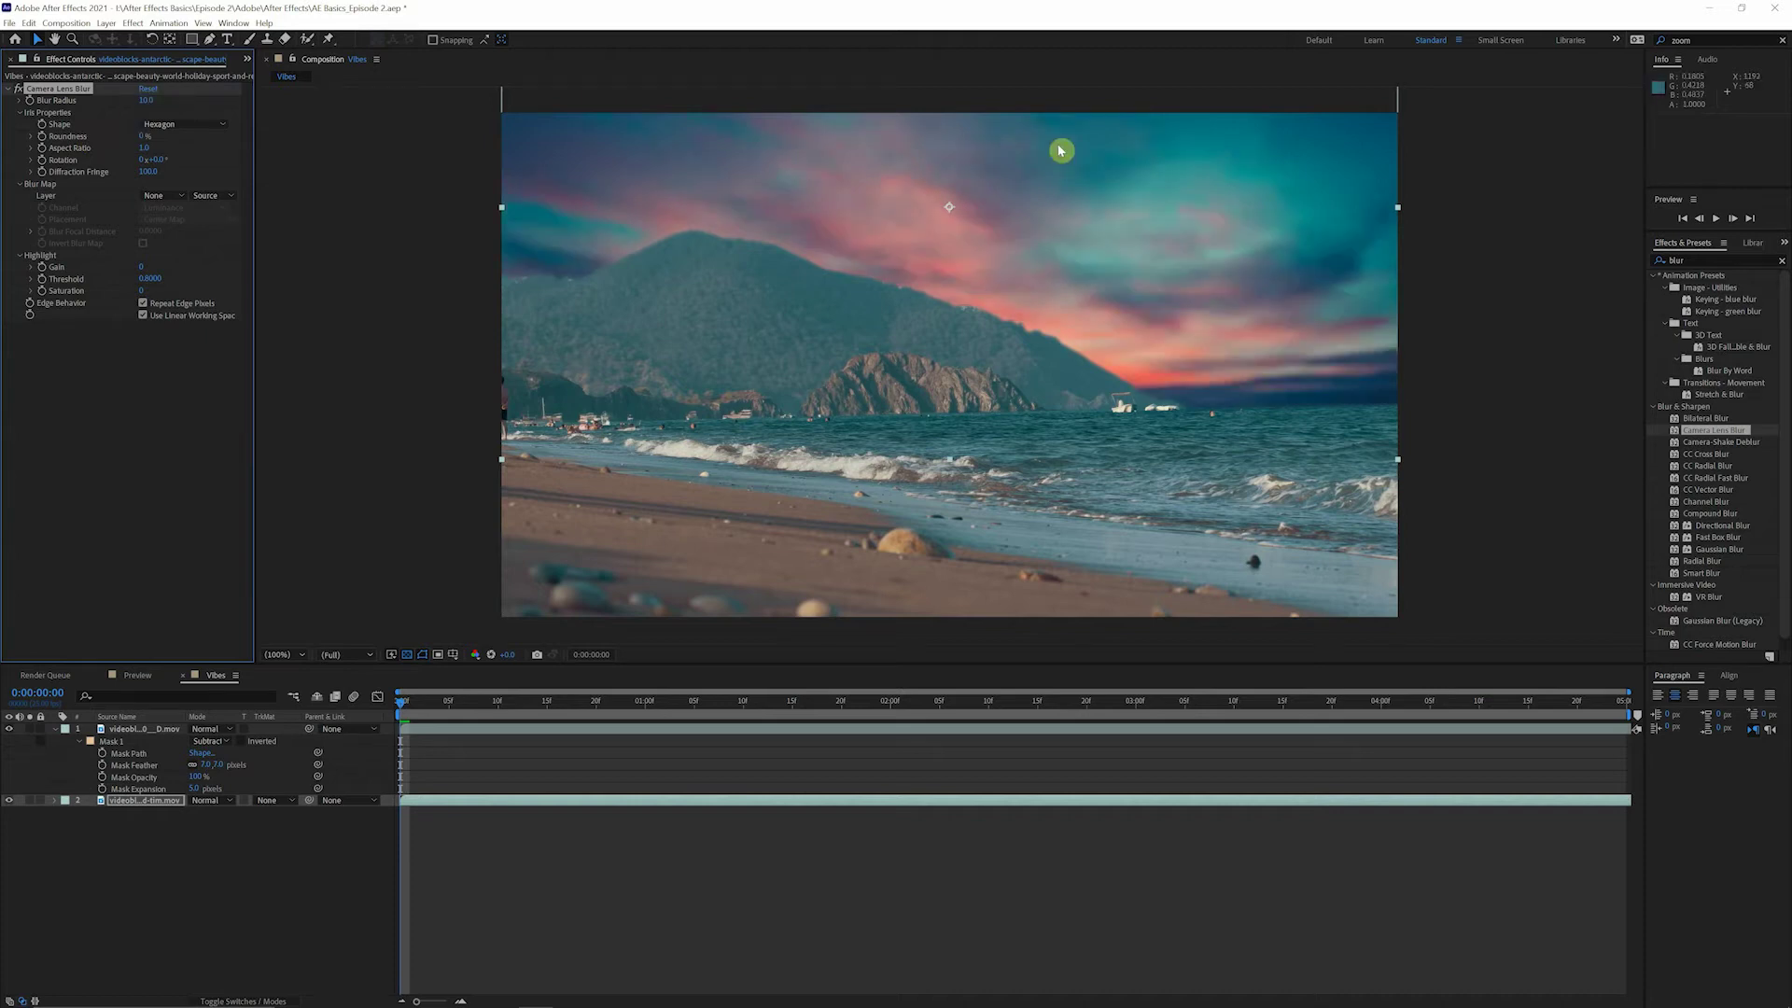
click(148, 99)
click(761, 99)
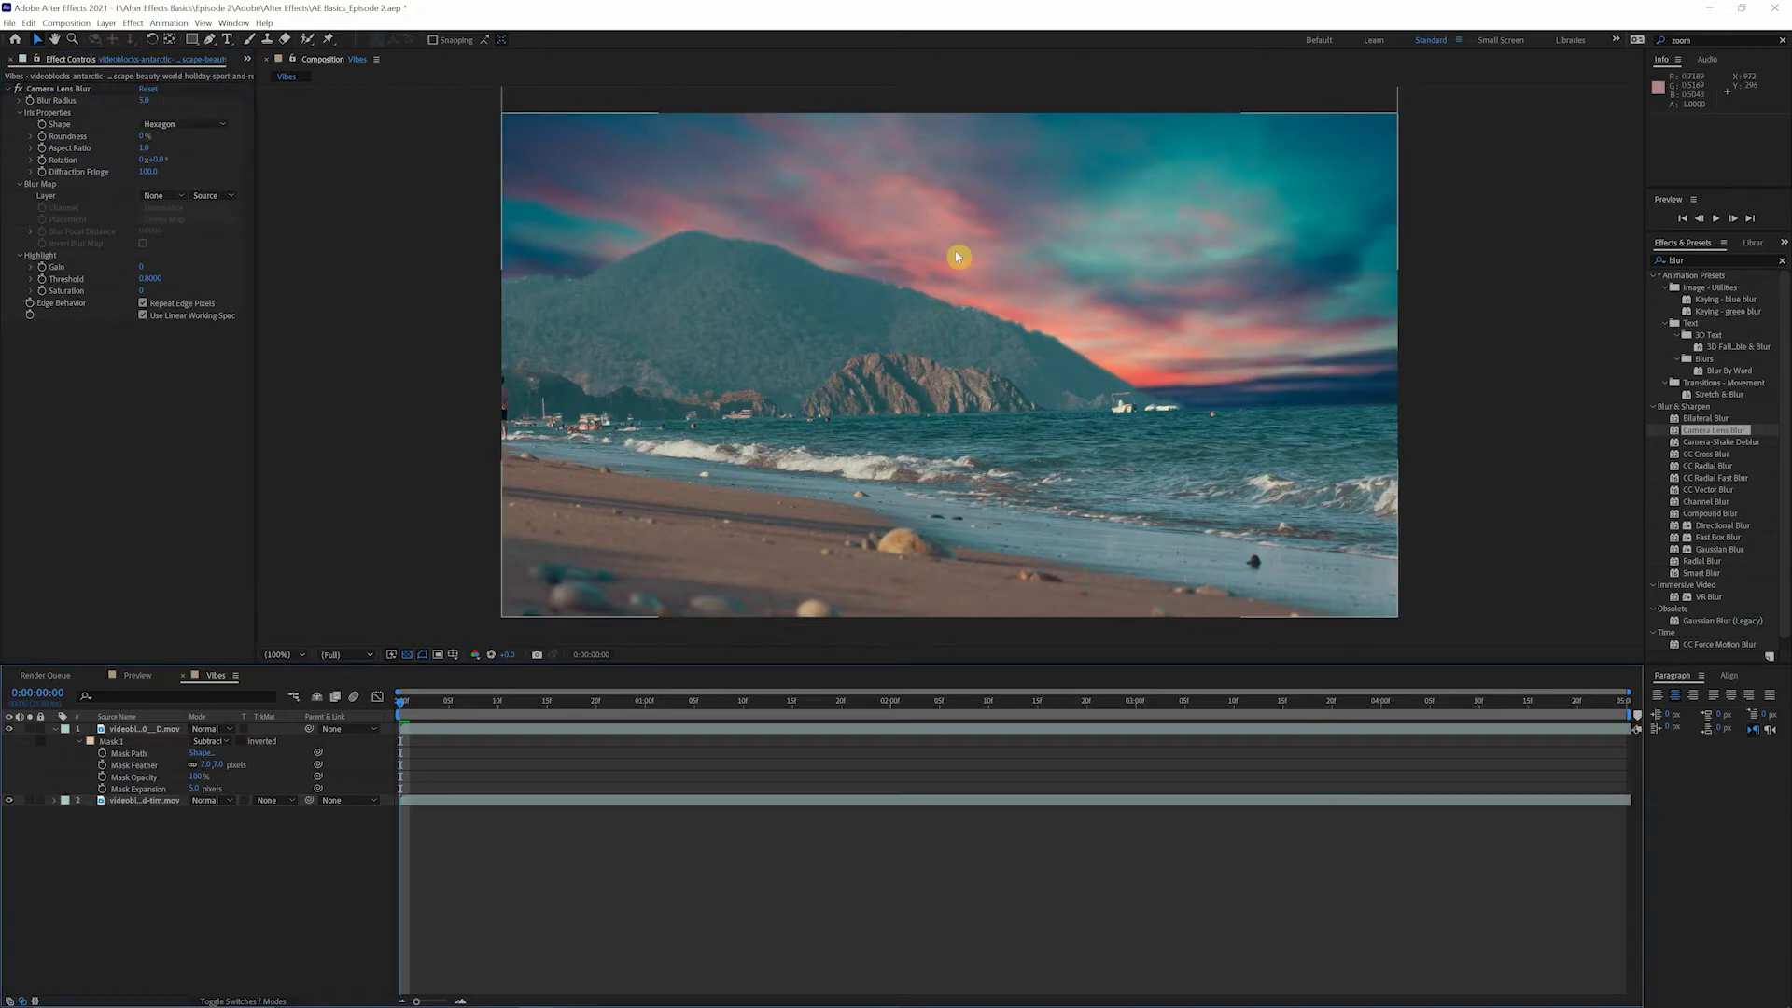
- Preview the composition, return to the first frame and start keyframing the beach layer's Mask Path there
key(space)
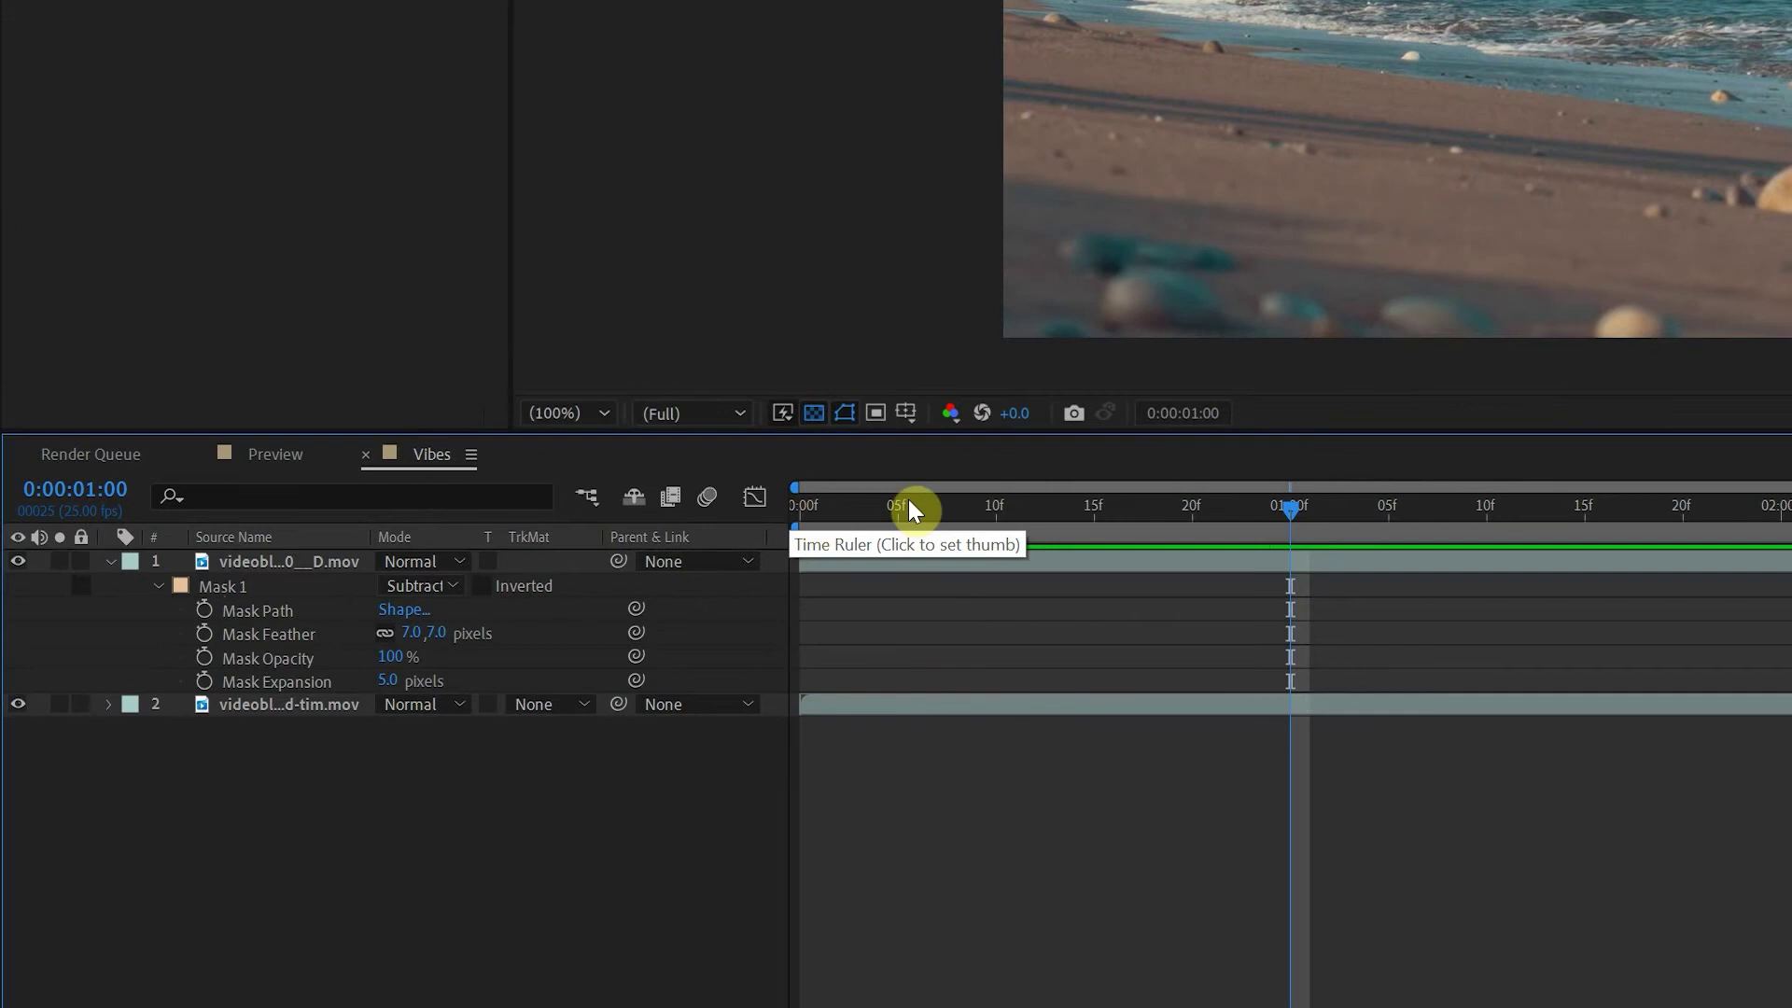
drag(911, 504, 715, 504)
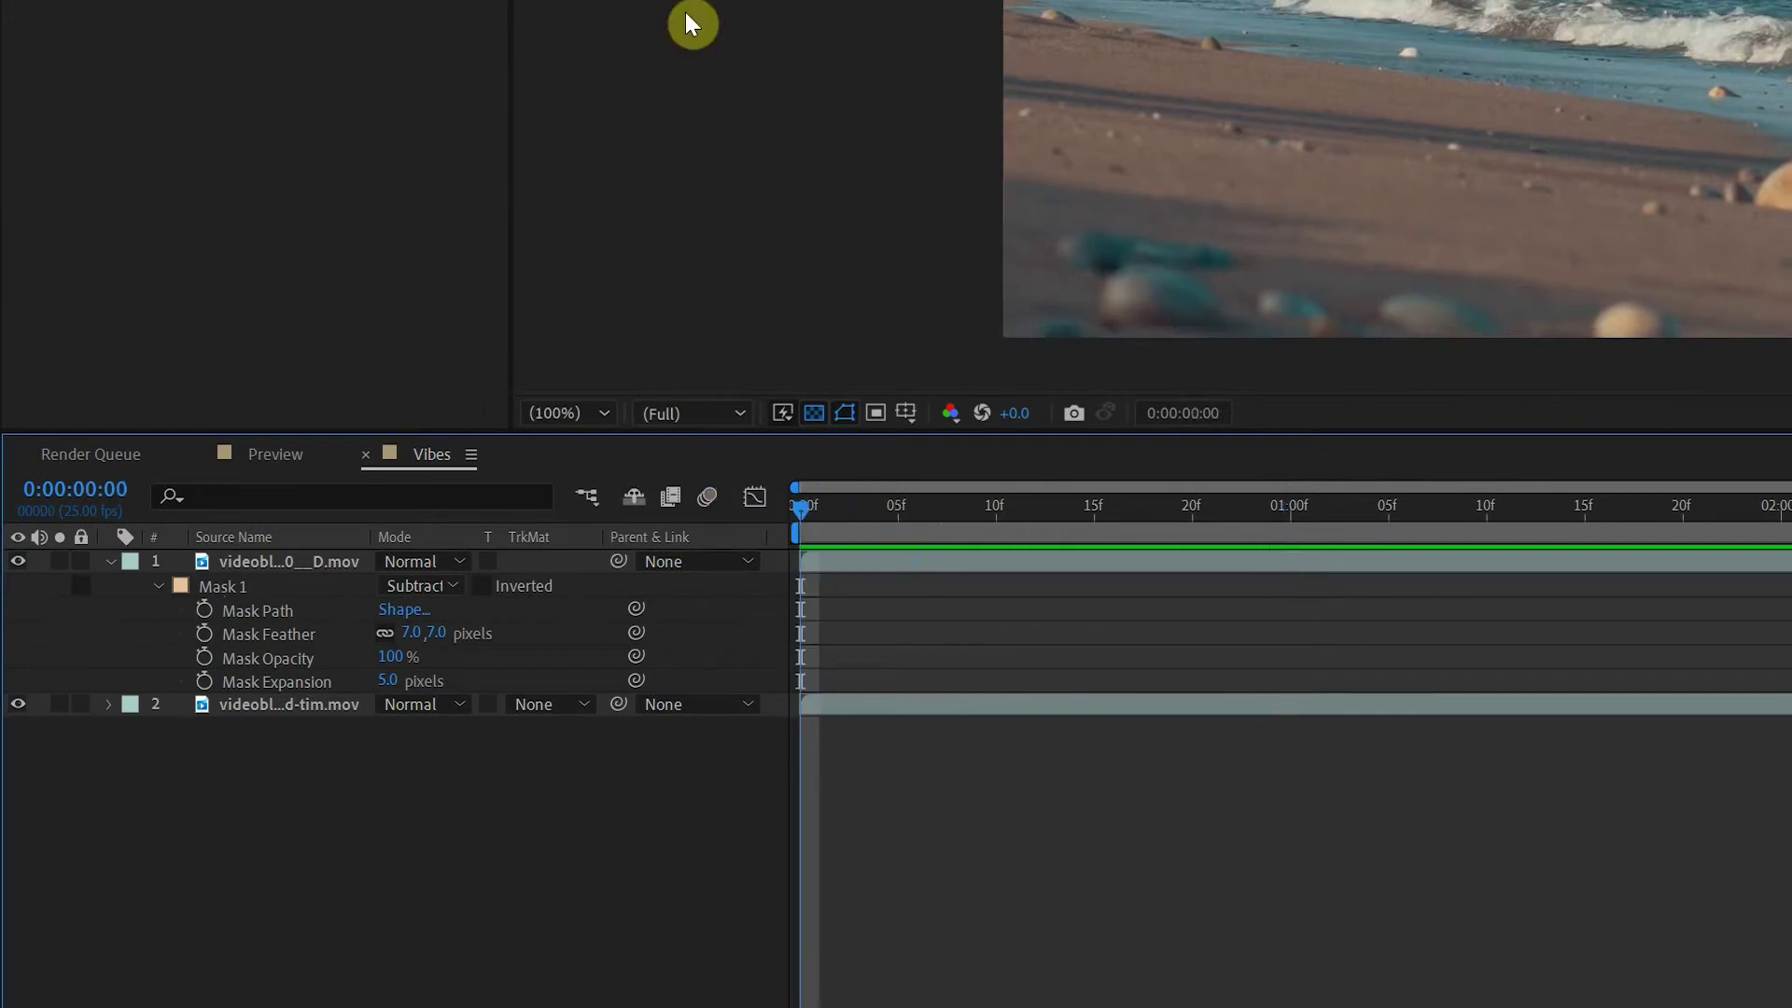
click(204, 610)
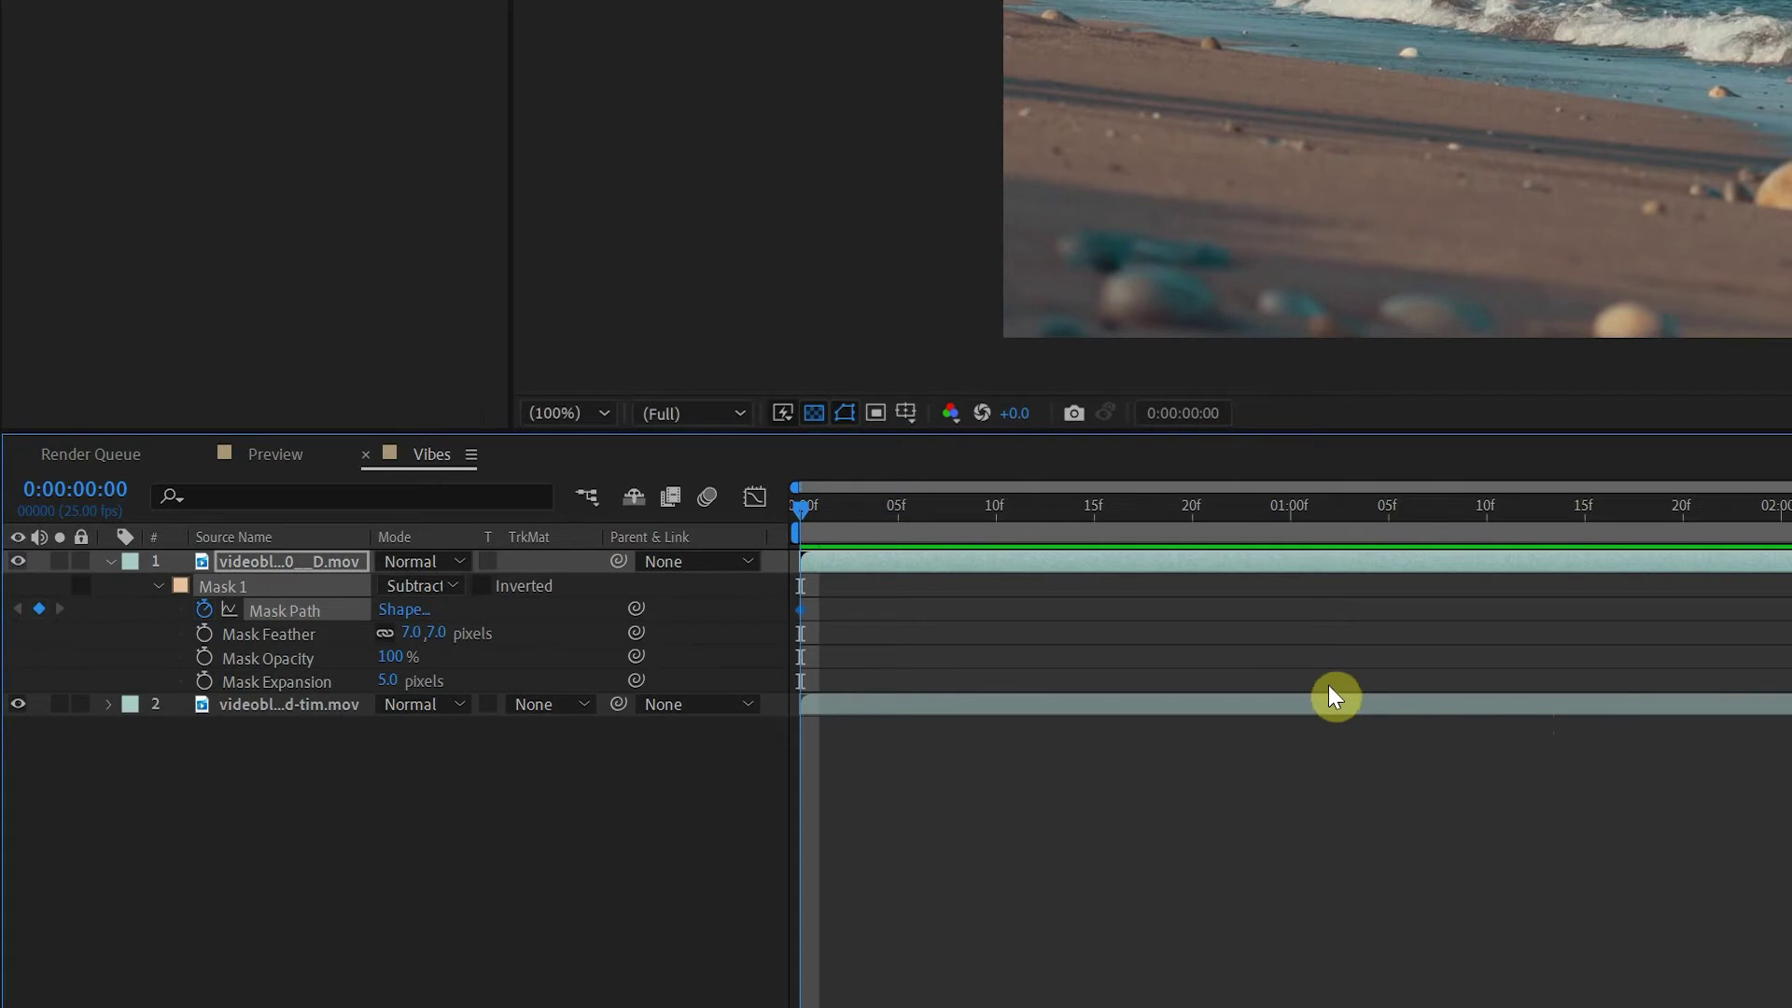
- At 0:00:04:24, shift the whole mask slightly down to match the mountain edge, adding a second Mask Path keyframe
drag(804, 500, 1791, 500)
drag(1791, 612, 1791, 612)
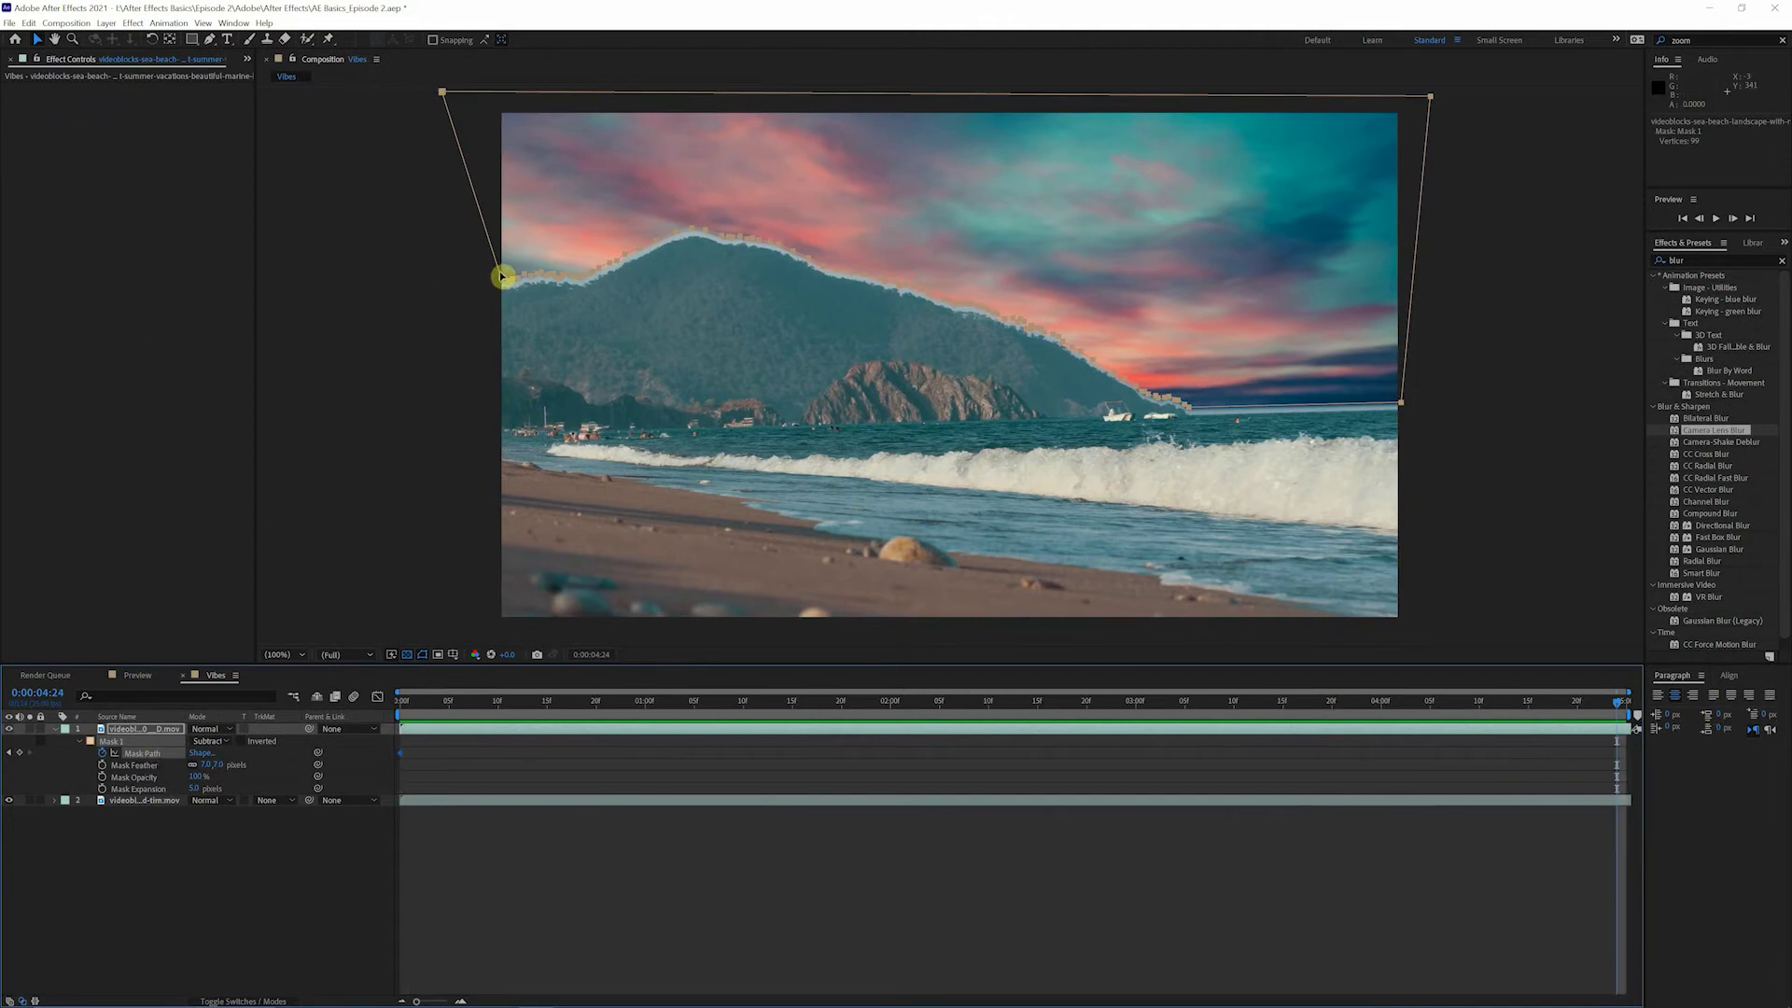
drag(502, 280, 501, 287)
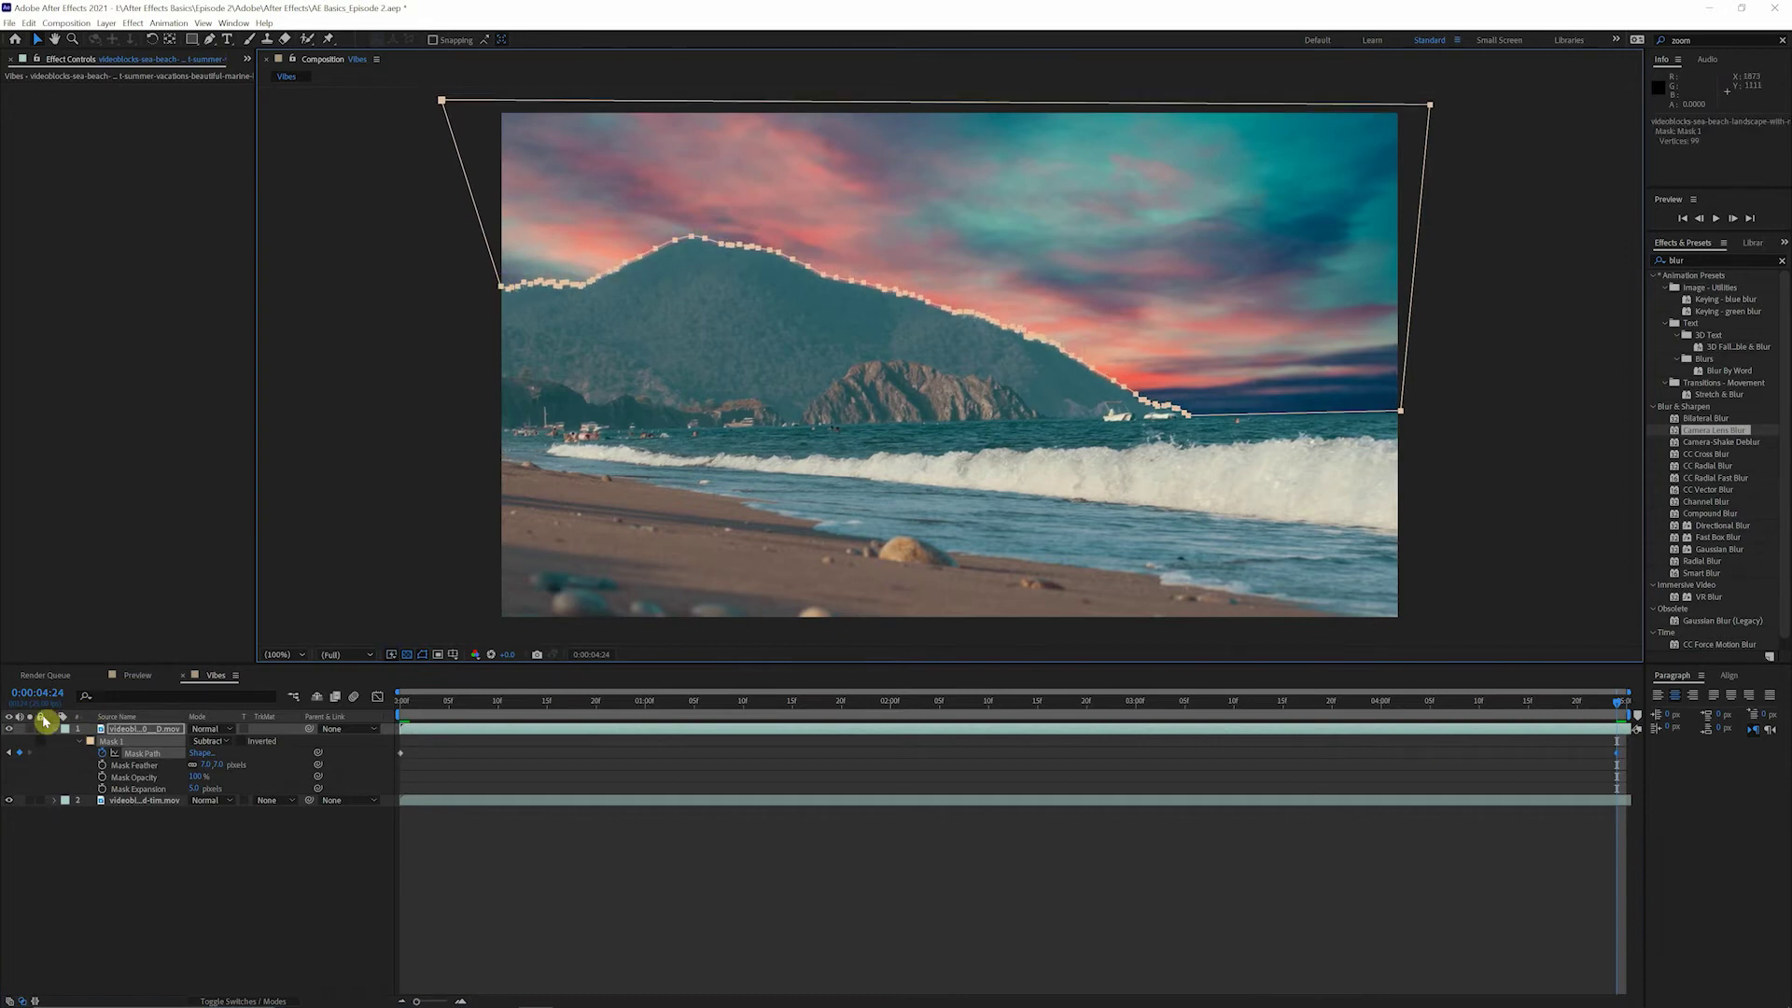
- Scrub through the timeline to check the mask animation, return to the first frame and collapse the beach layer's properties
click(786, 840)
drag(1624, 712, 735, 704)
drag(469, 705, 1381, 728)
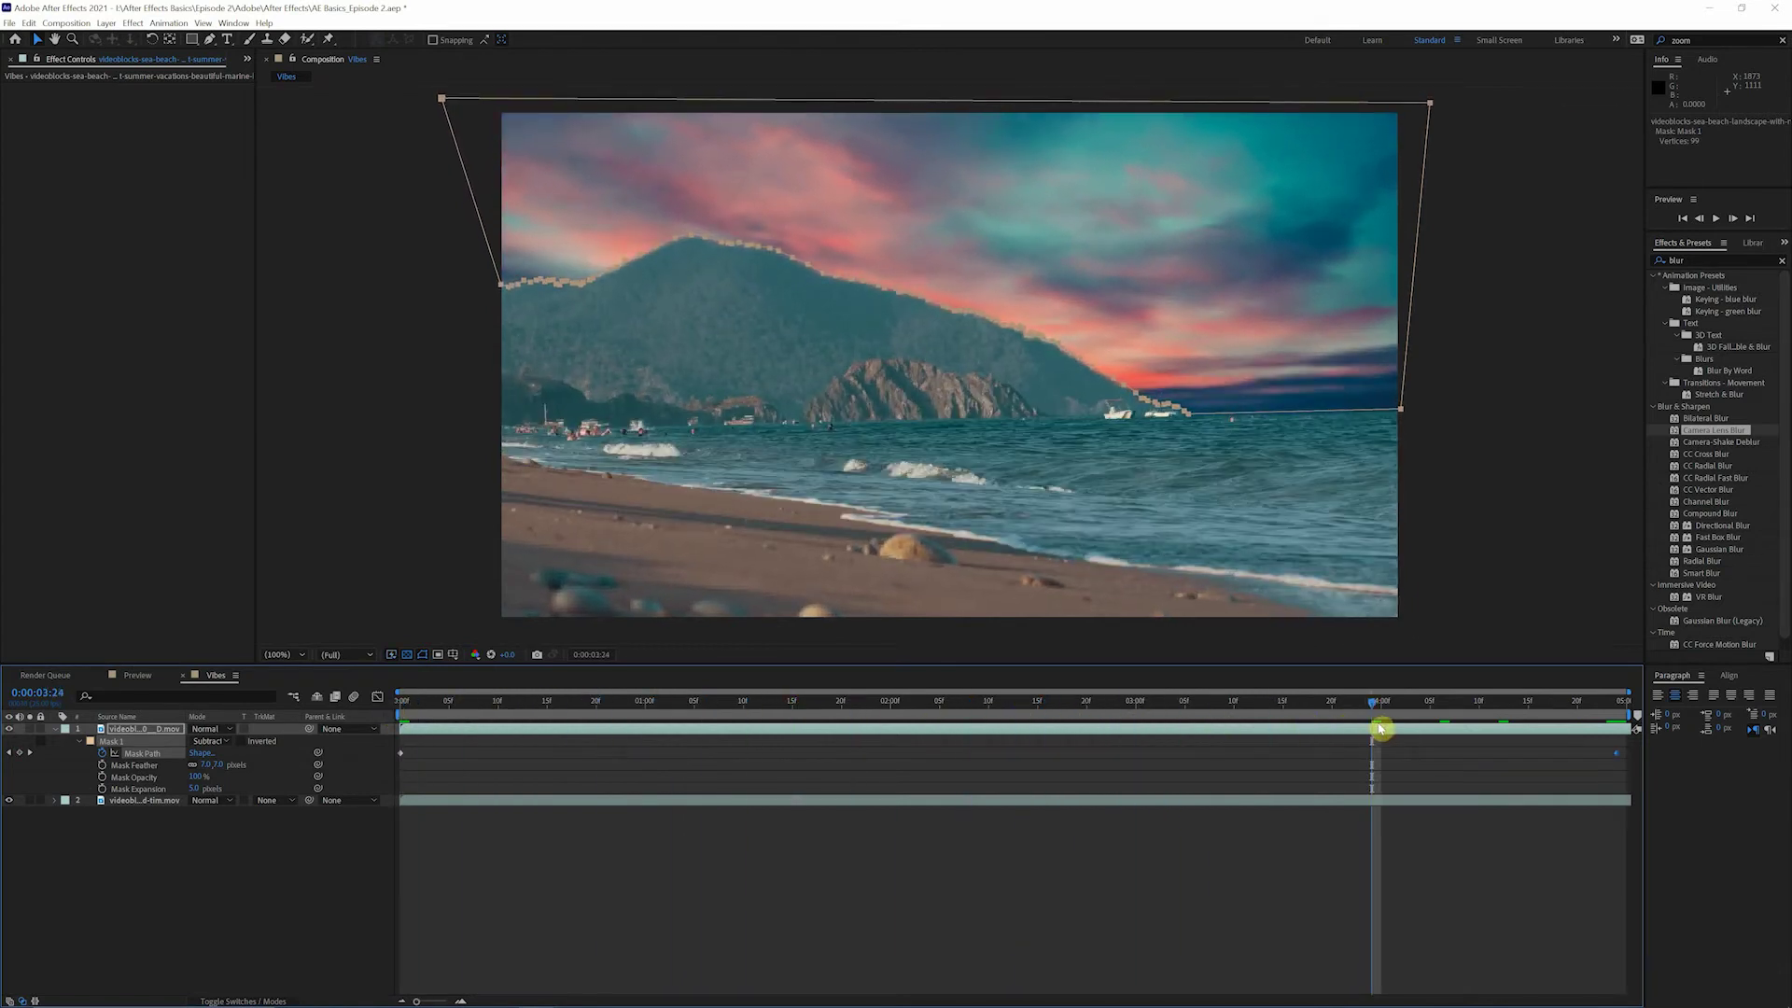
key(Home)
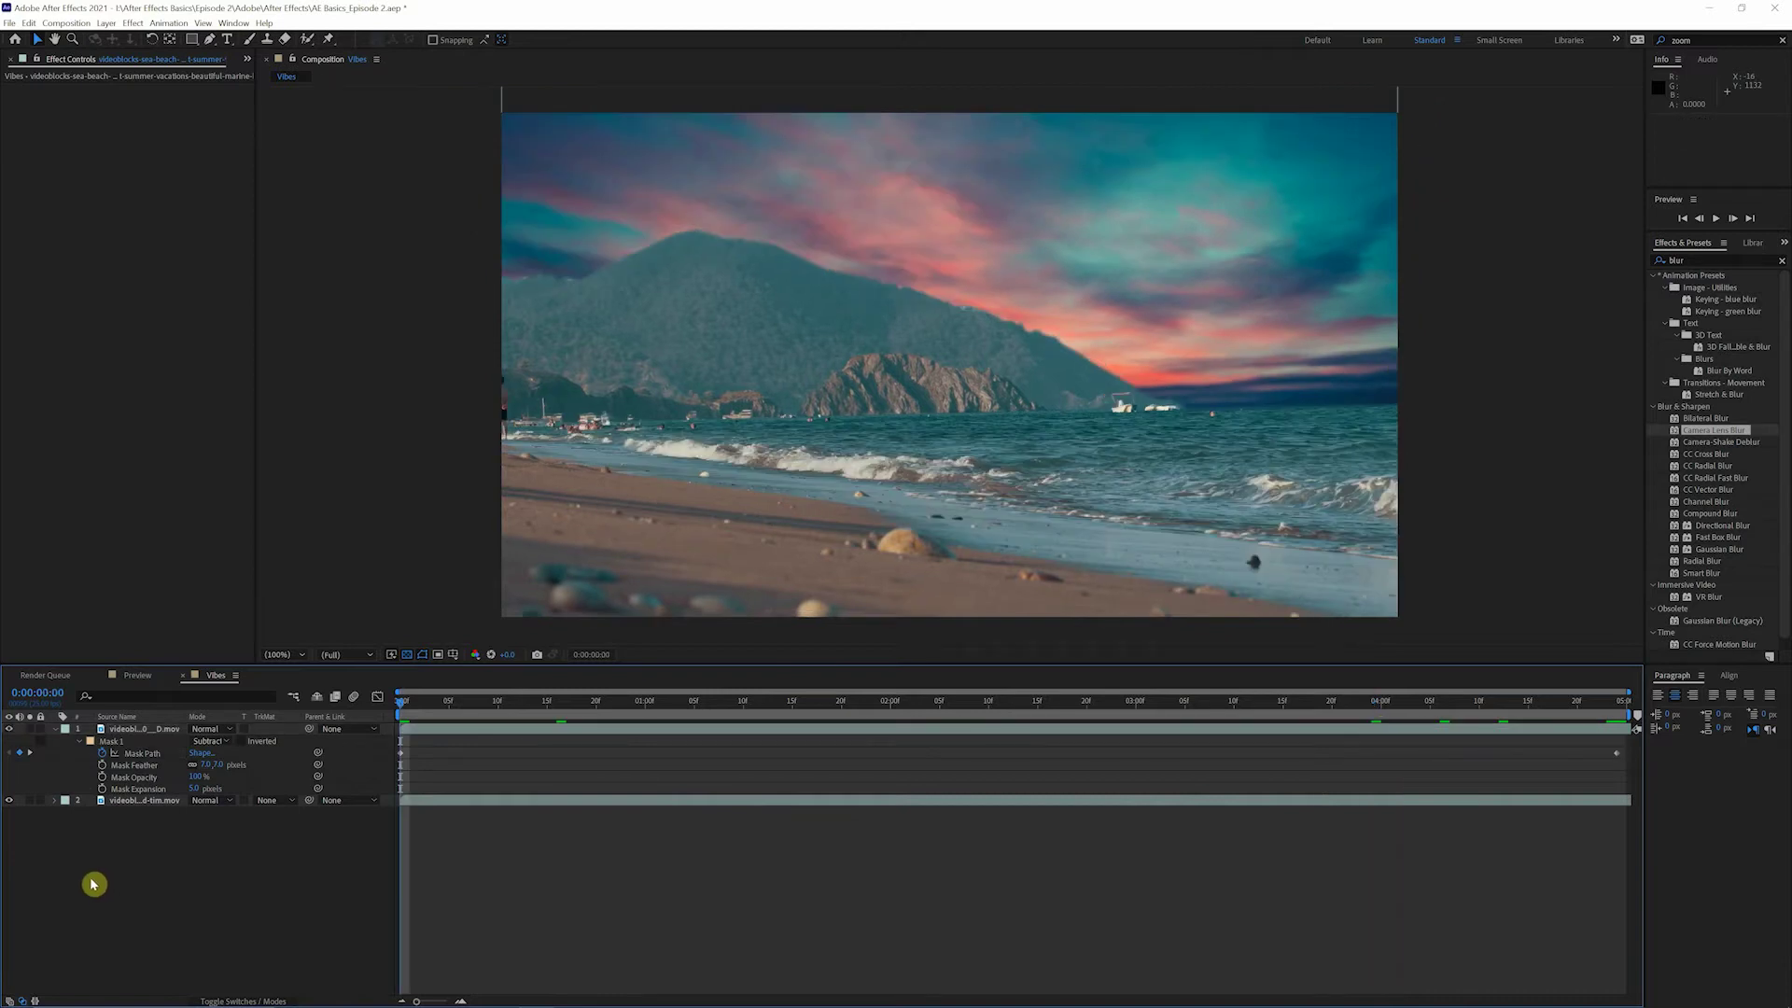
click(55, 730)
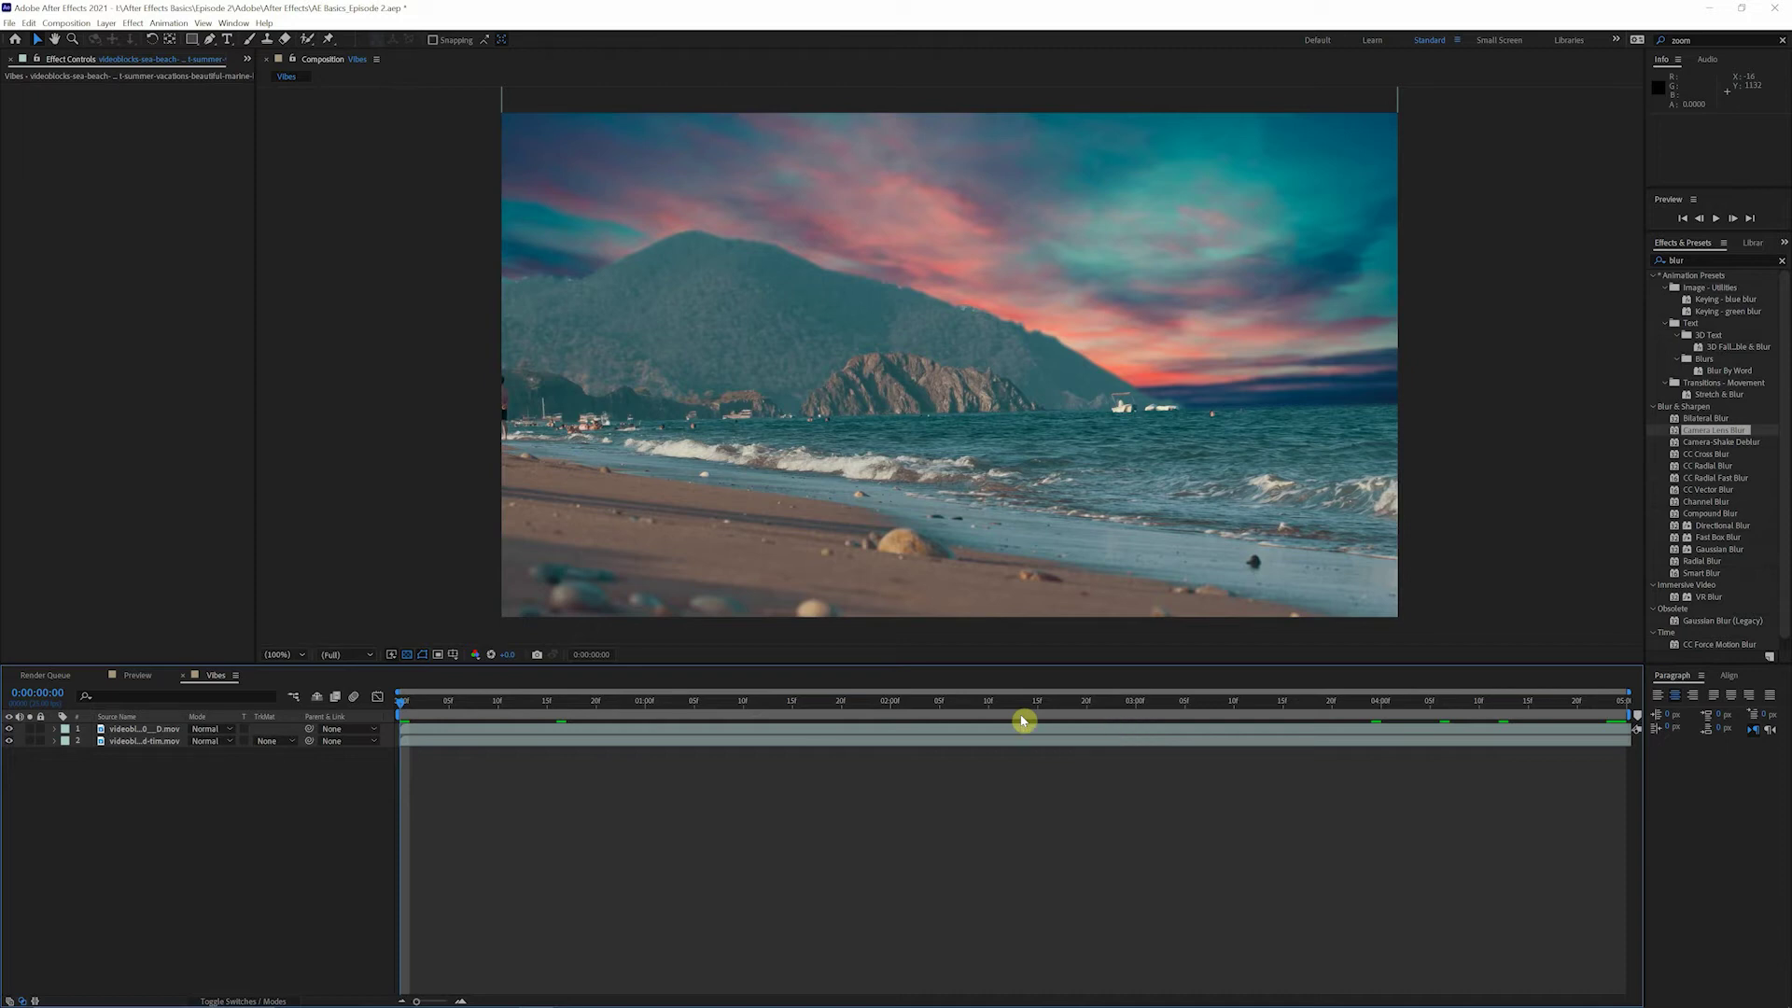
- Find the Curves effect and apply it to the beach layer
click(1729, 261)
double_click(1729, 261)
text(curb)
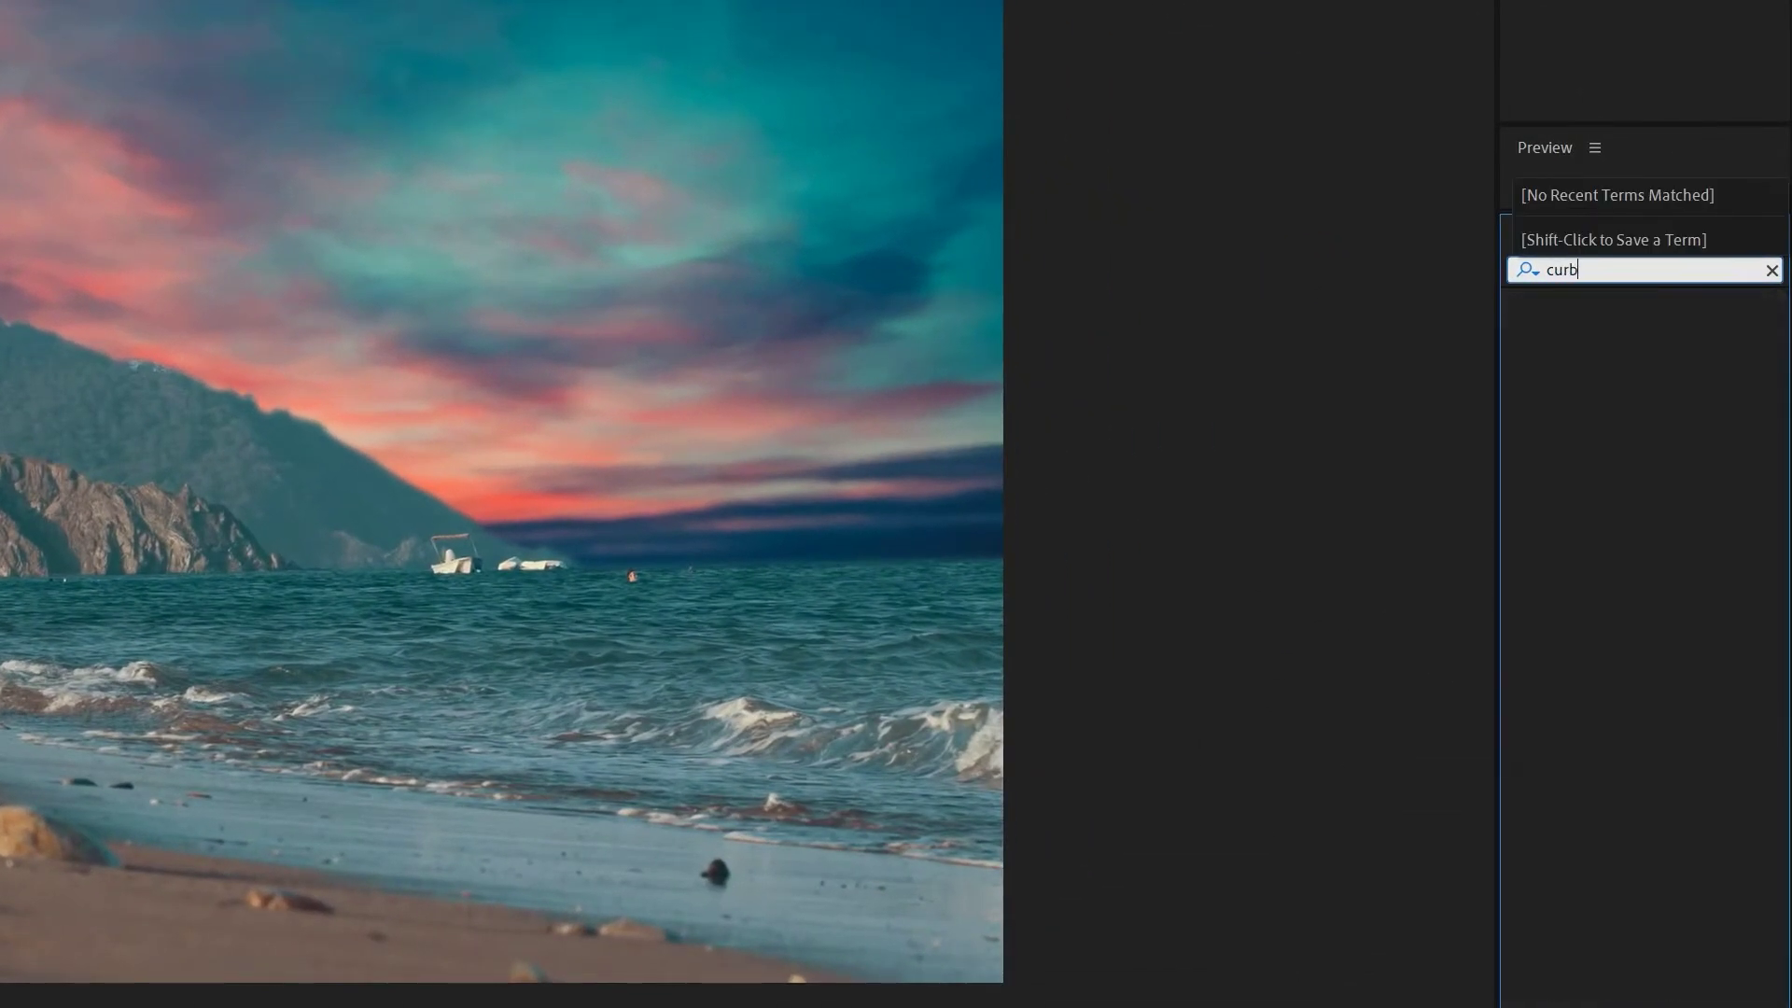
key(BackSpace)
text(ves)
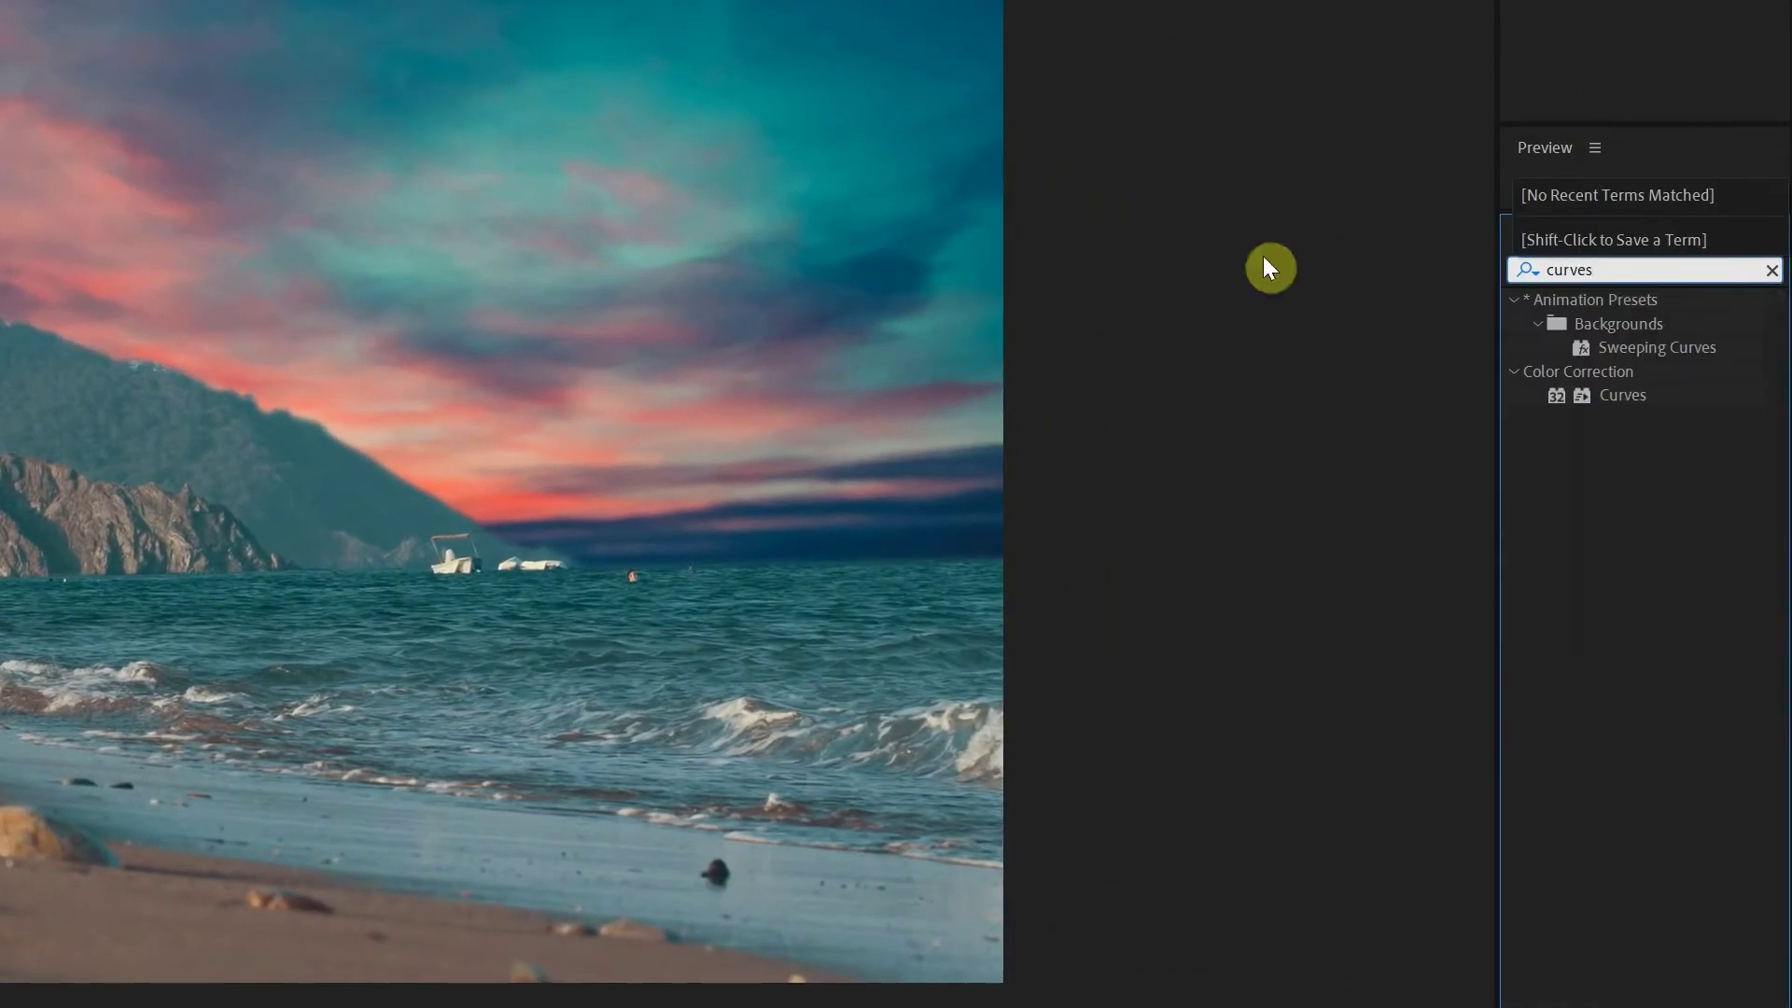
click(1616, 395)
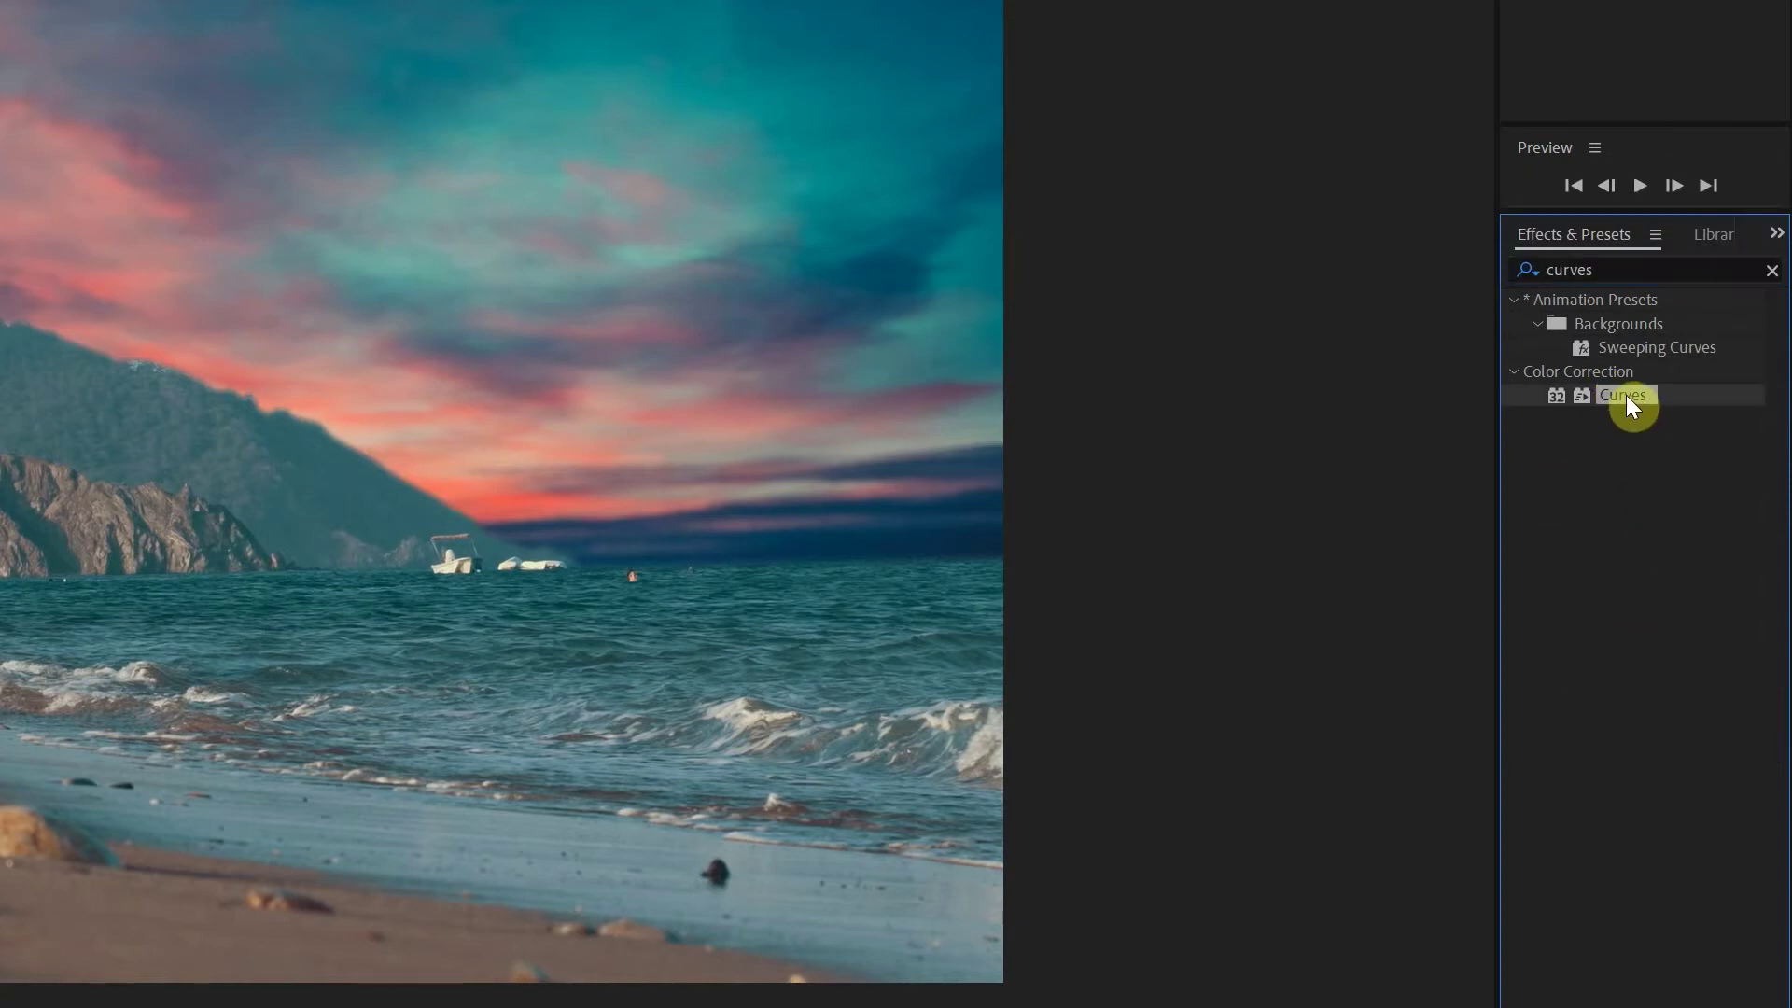
drag(1626, 394, 0, 1007)
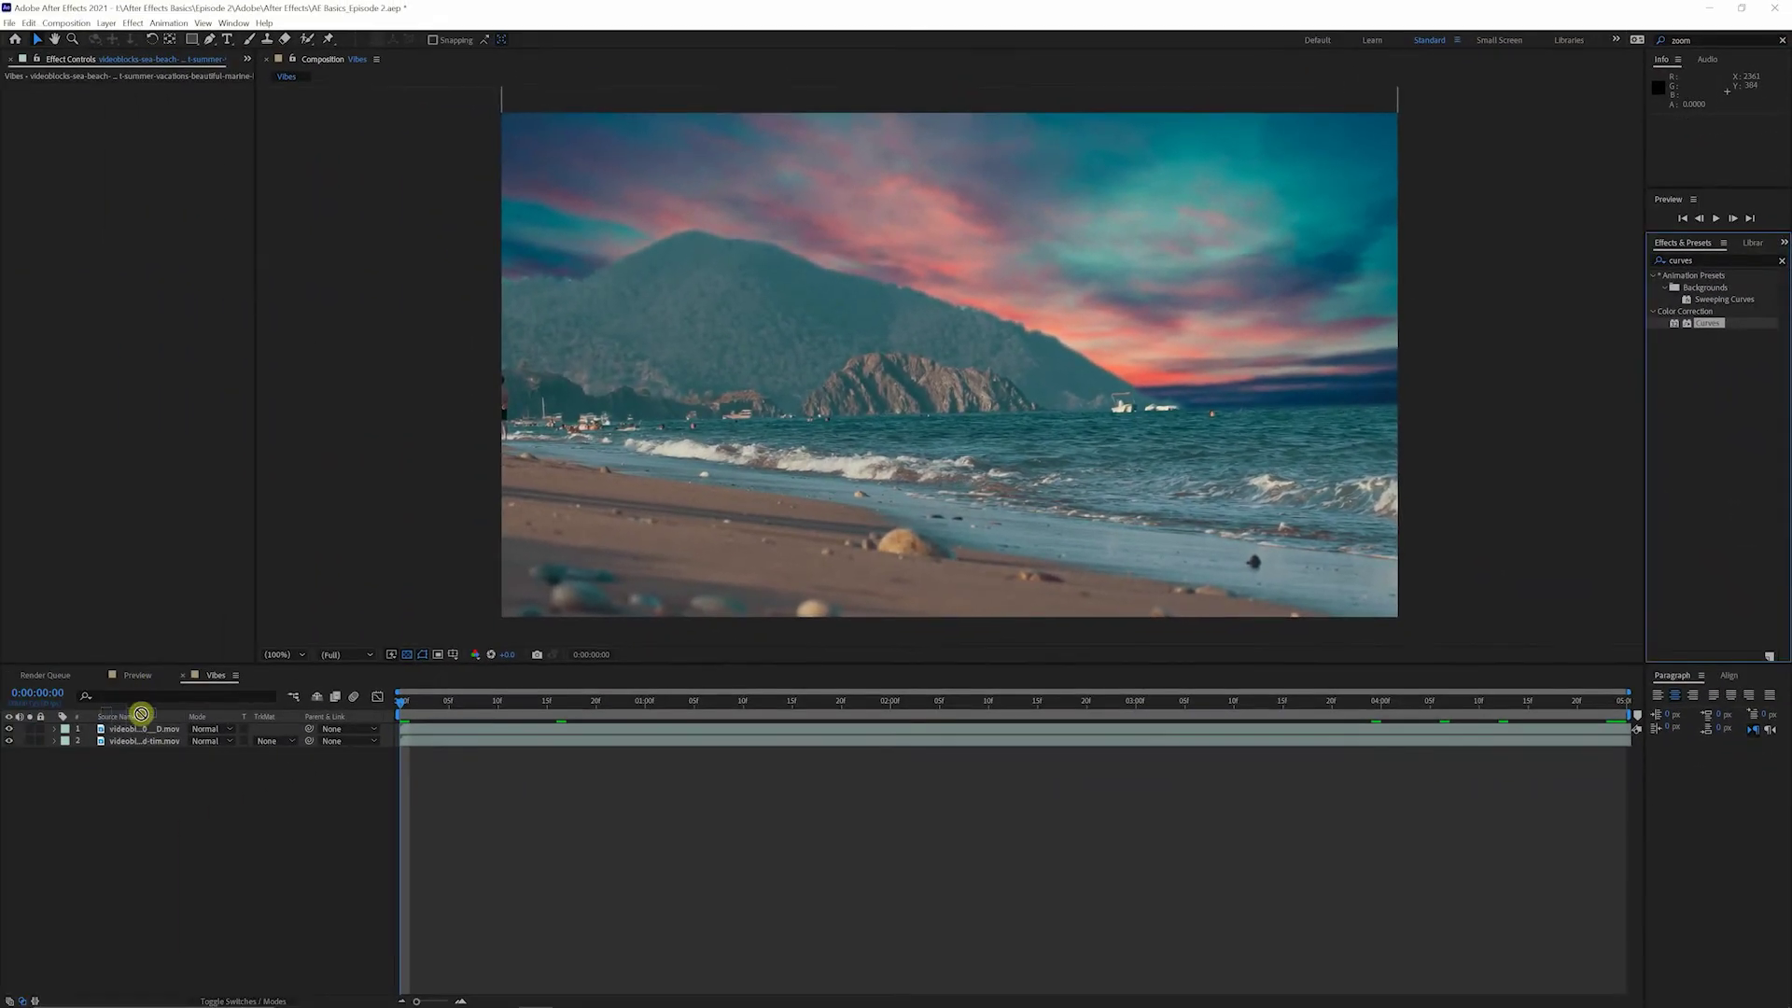
drag(141, 714, 140, 731)
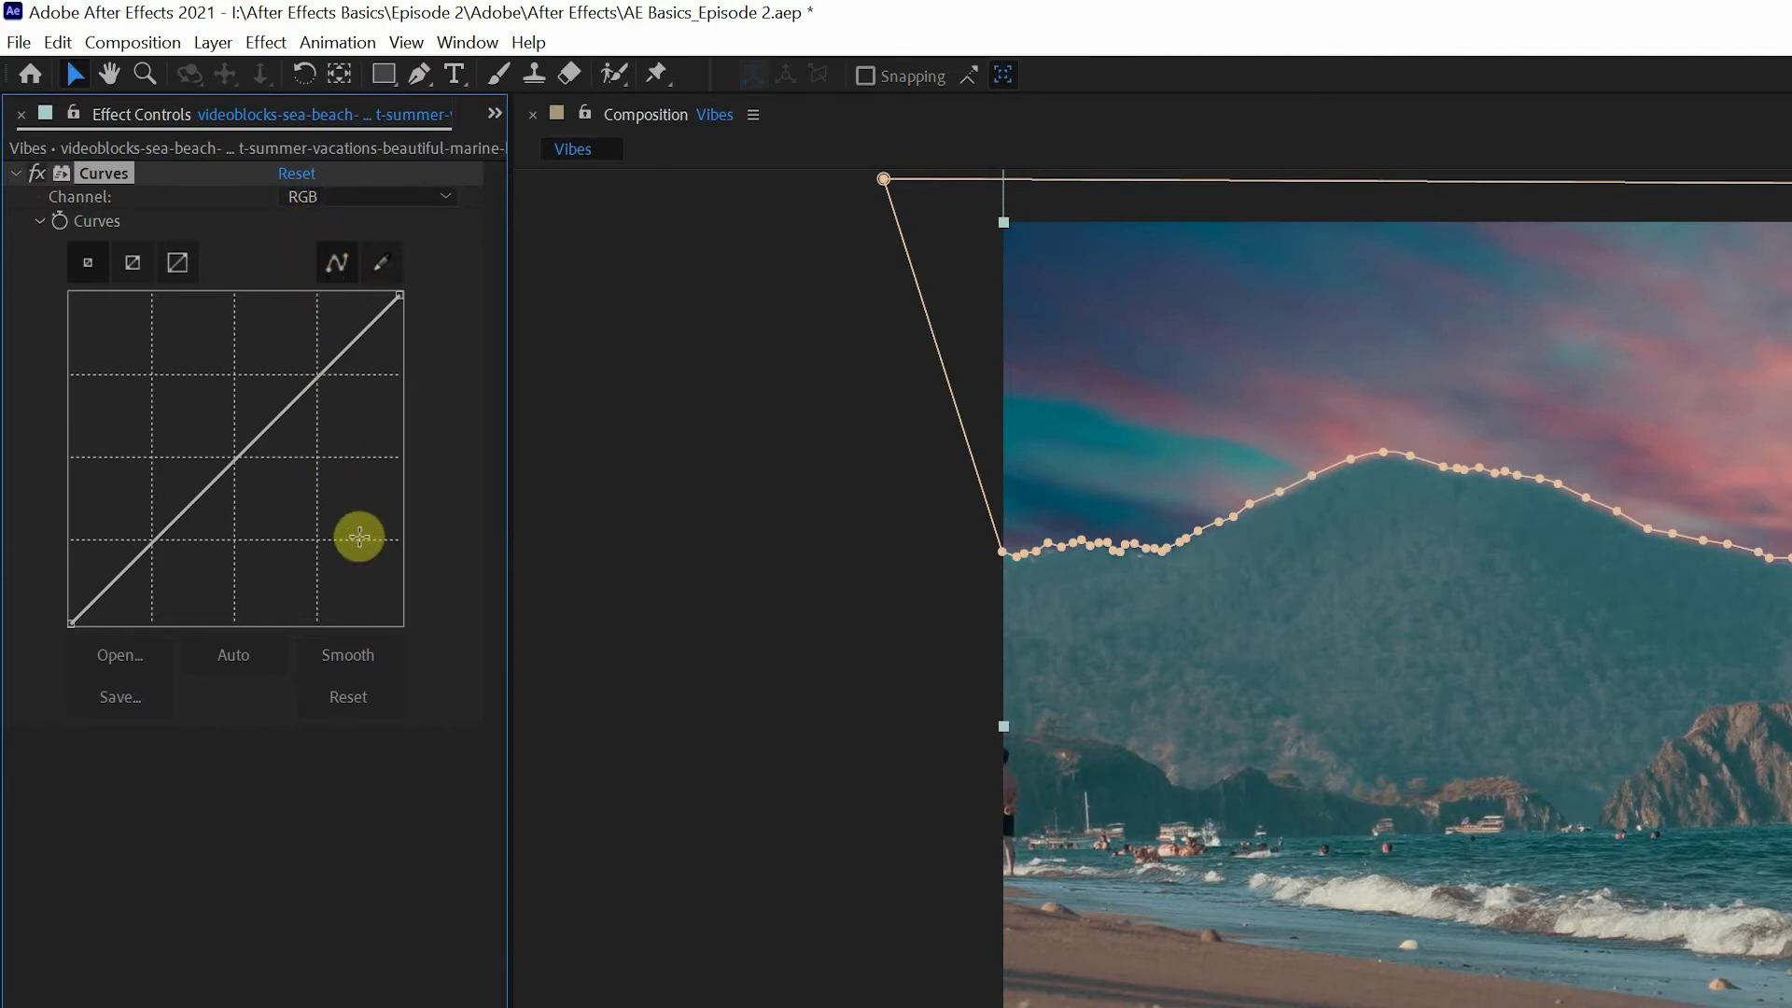
- Shape the beach layer's RGB curve into a gentle S for contrast and pull the Red channel's midpoint slightly down
drag(146, 543, 134, 575)
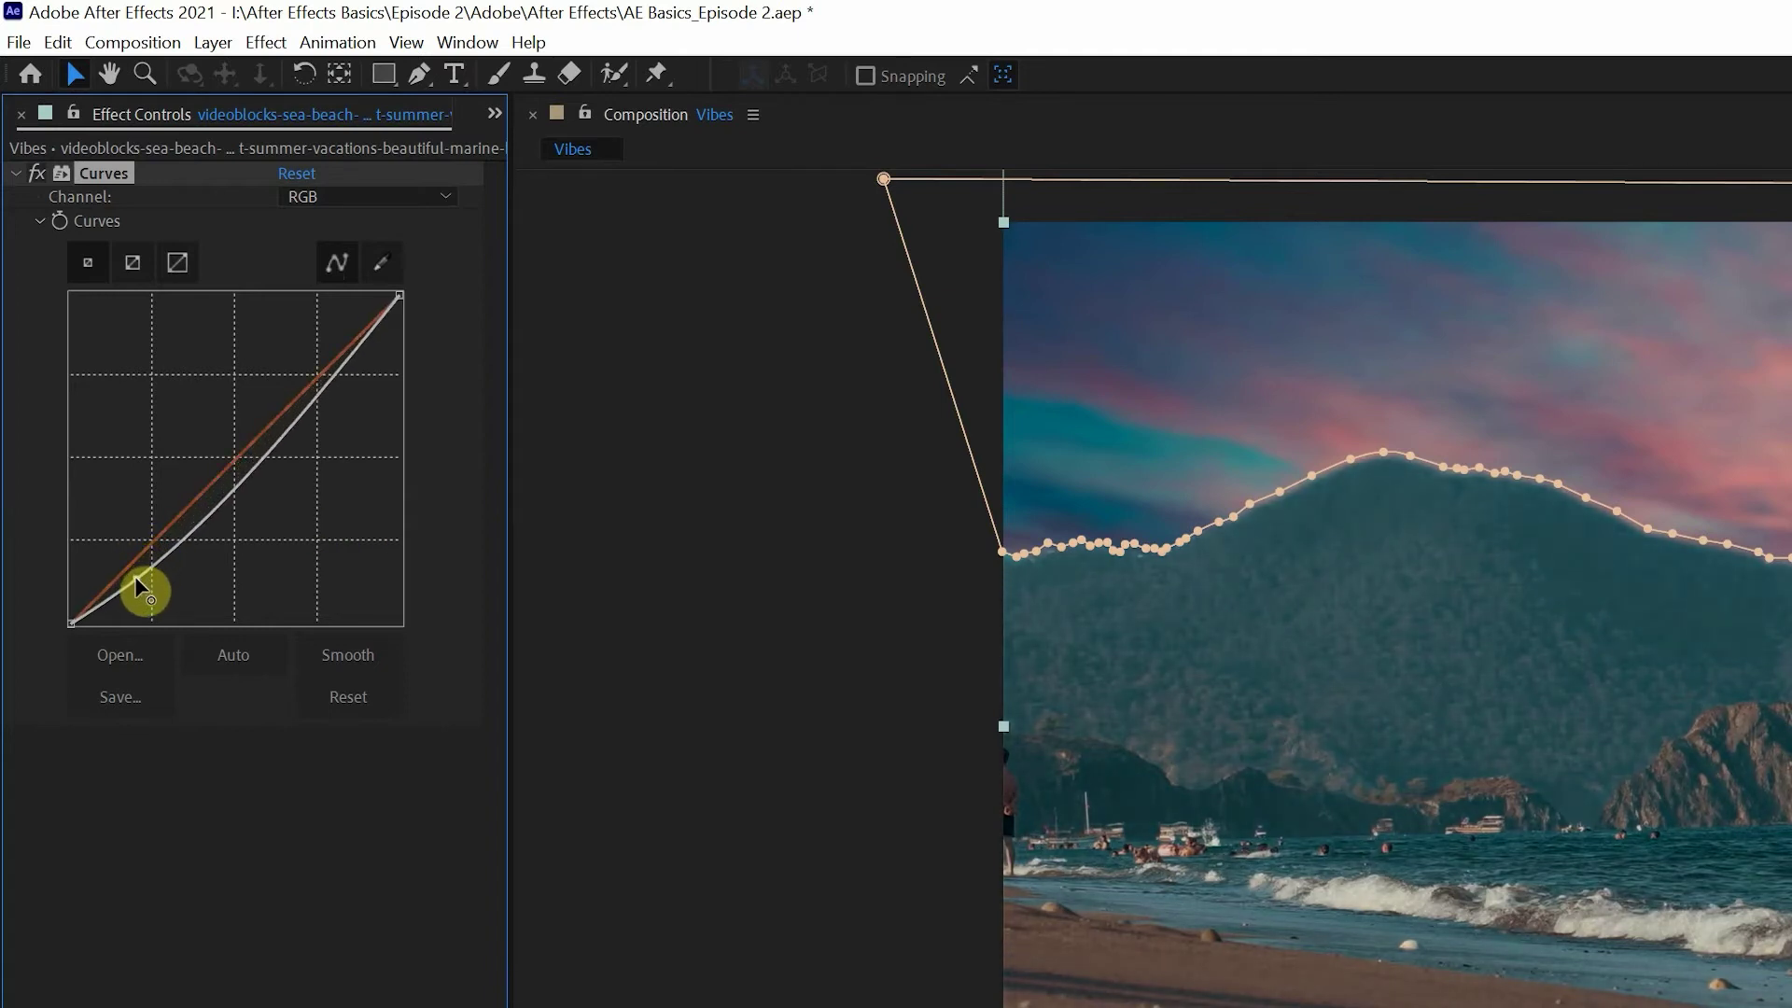
drag(315, 399, 344, 332)
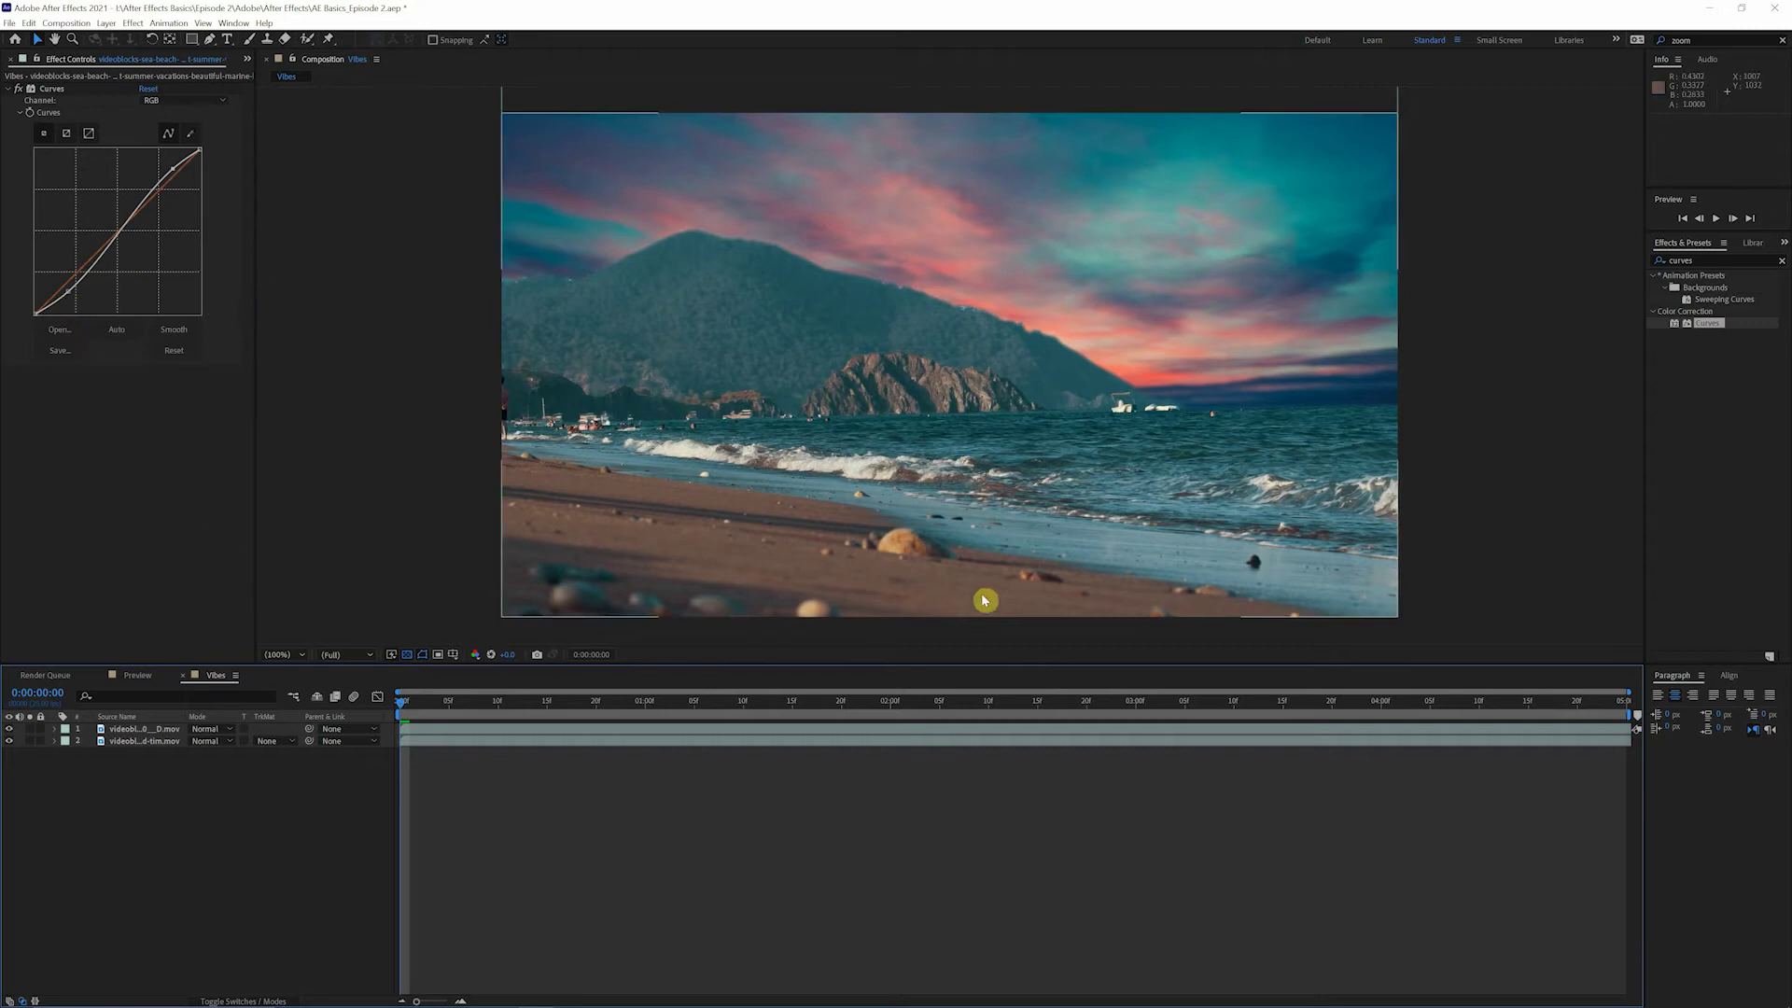
click(173, 101)
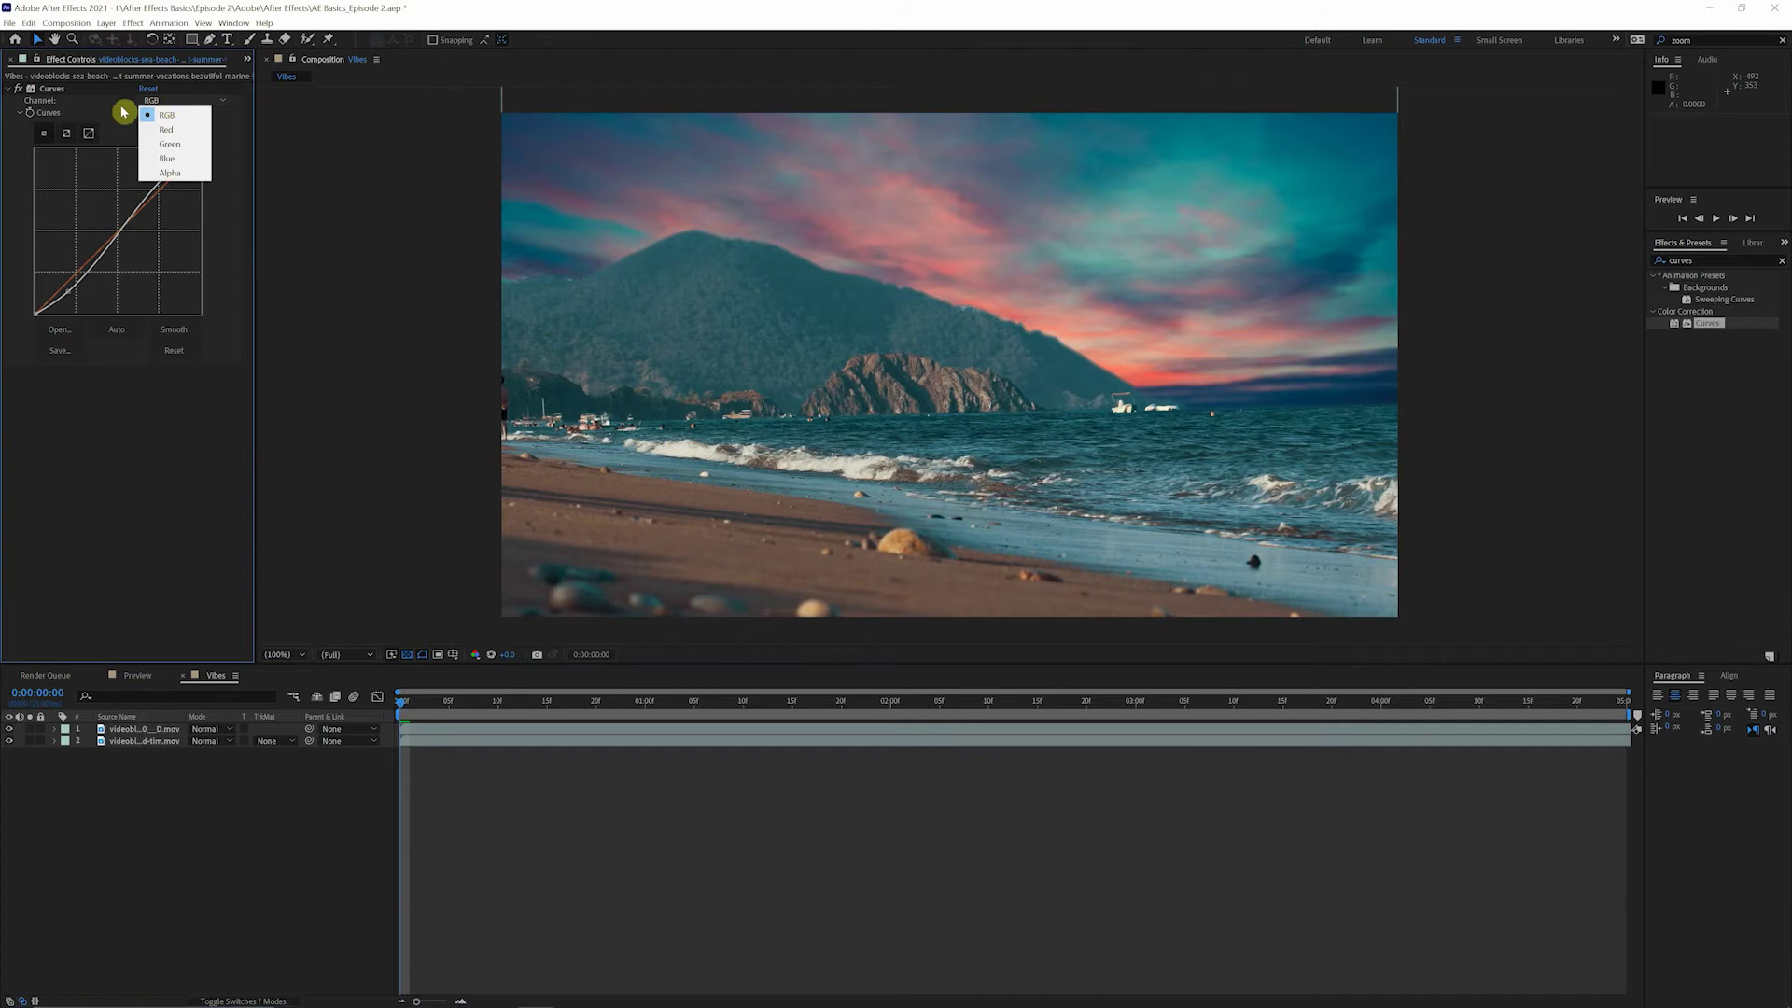
click(166, 130)
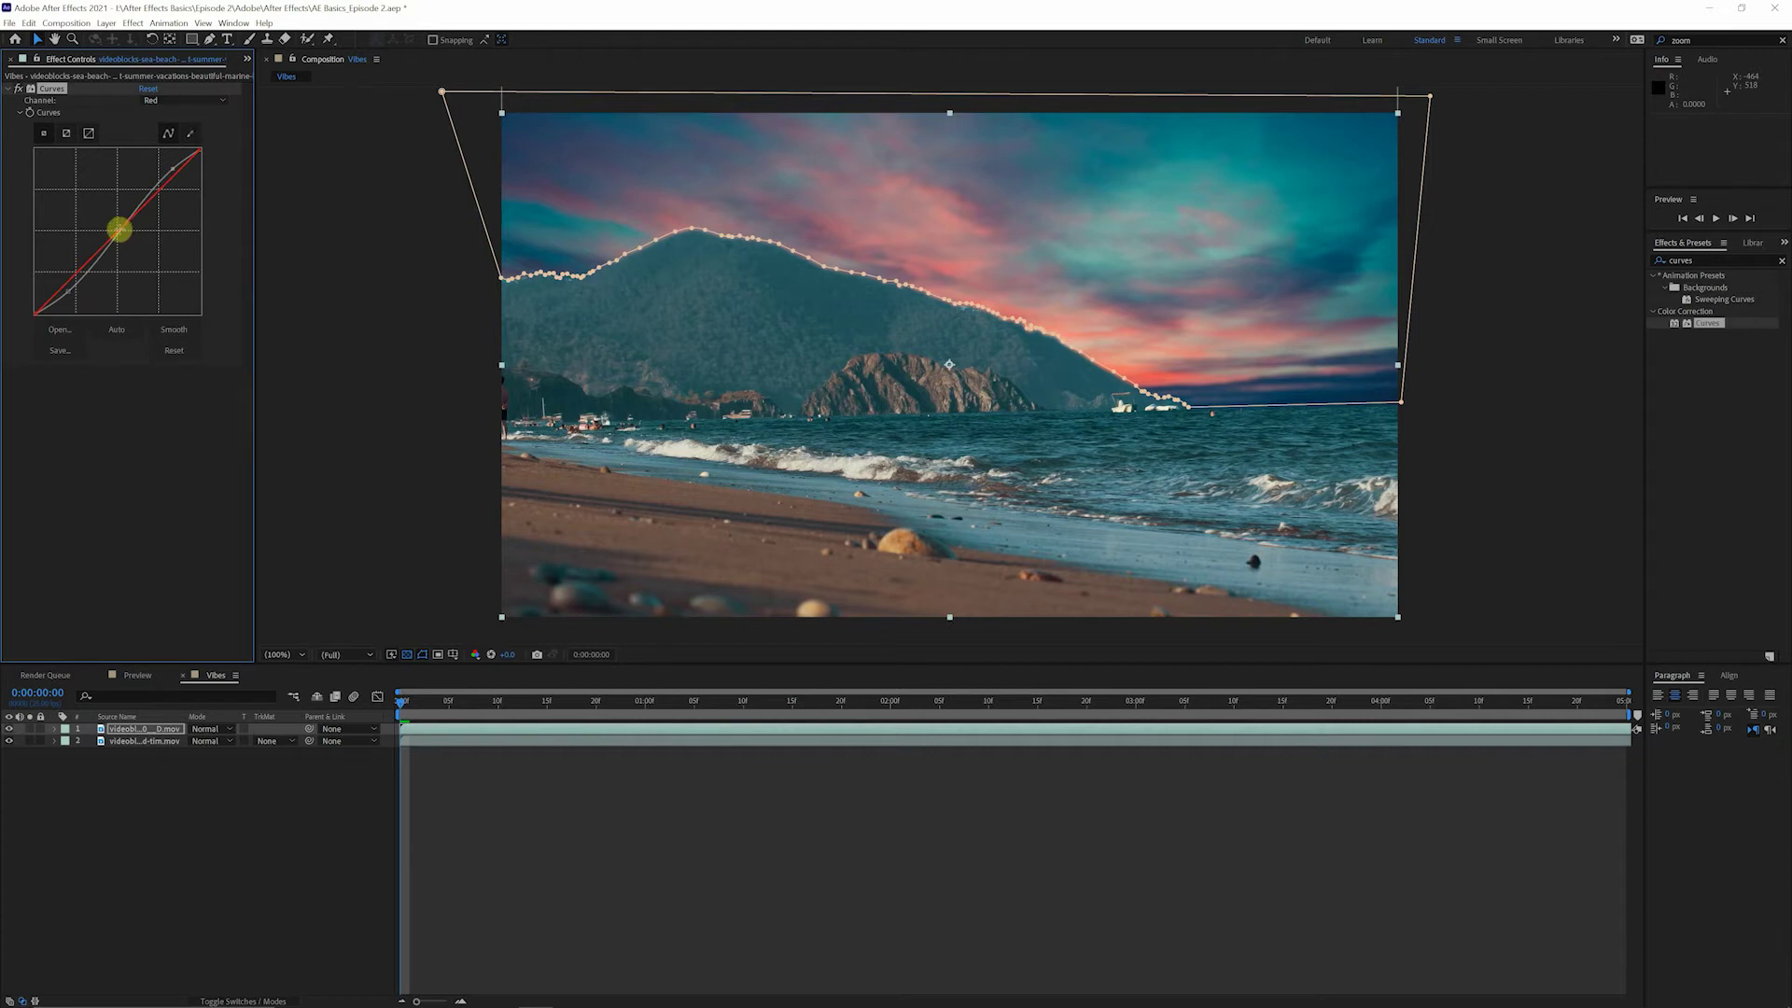
drag(117, 230, 124, 240)
click(248, 810)
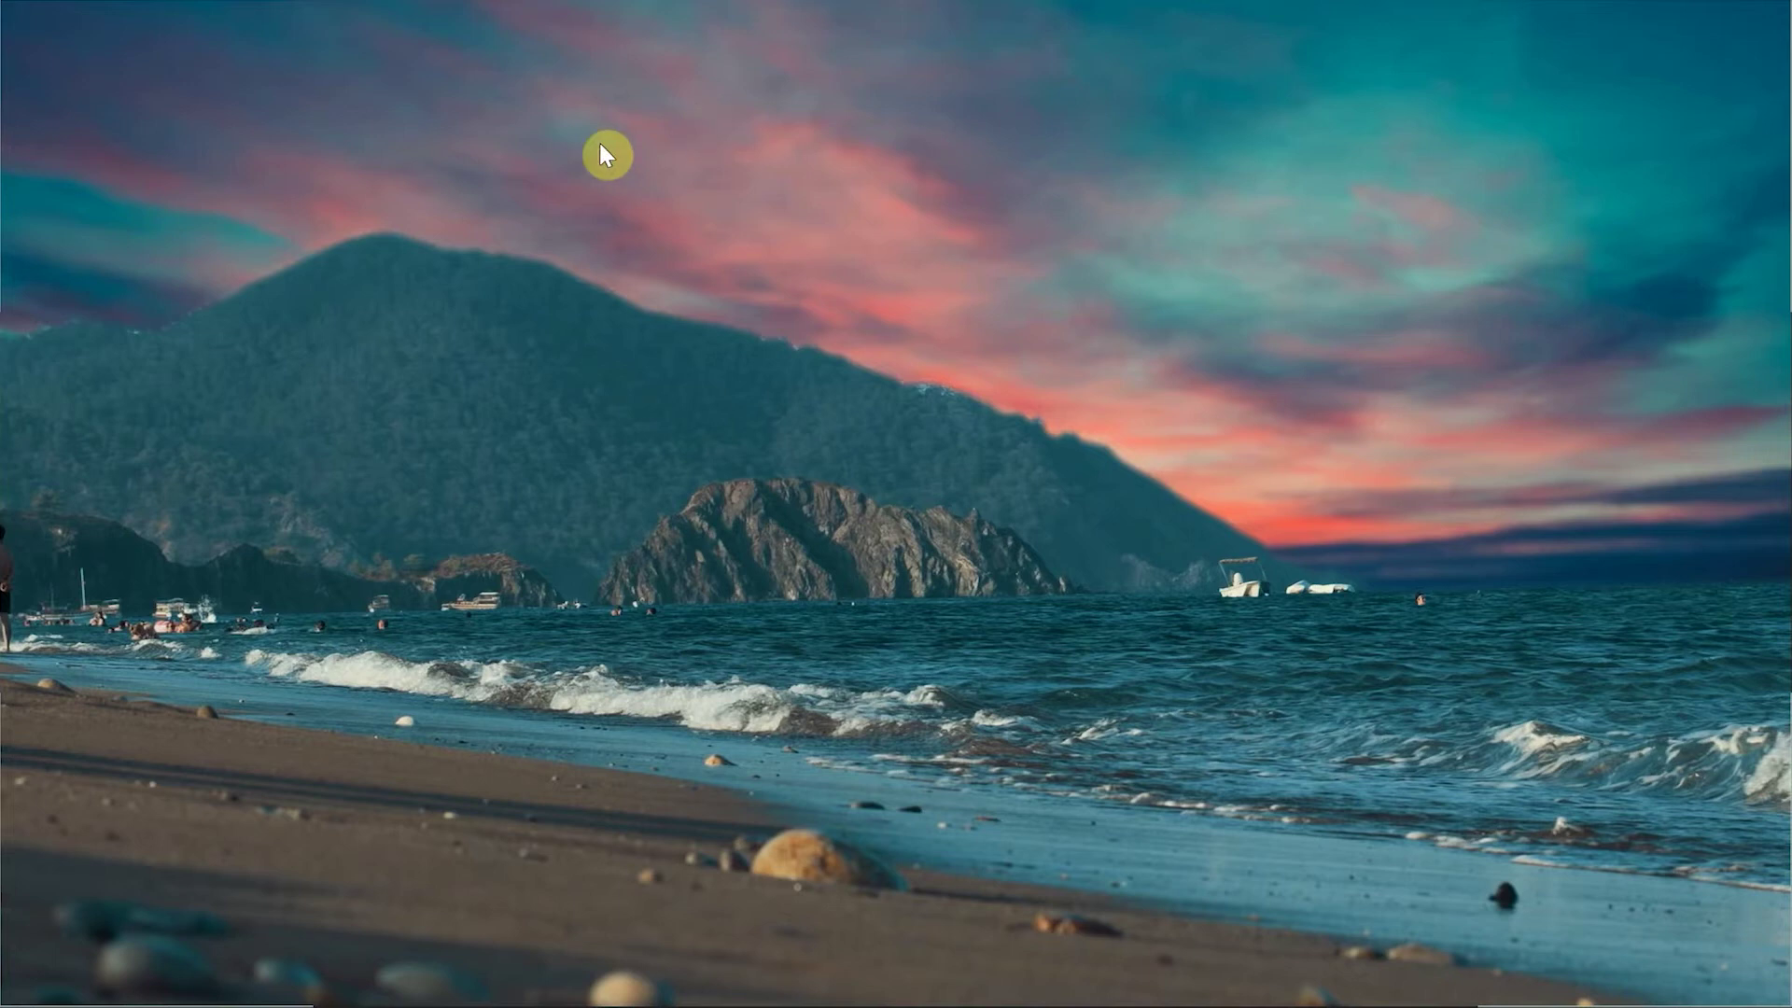
- Find the Hue/Saturation effect and apply it to the beach layer
click(504, 745)
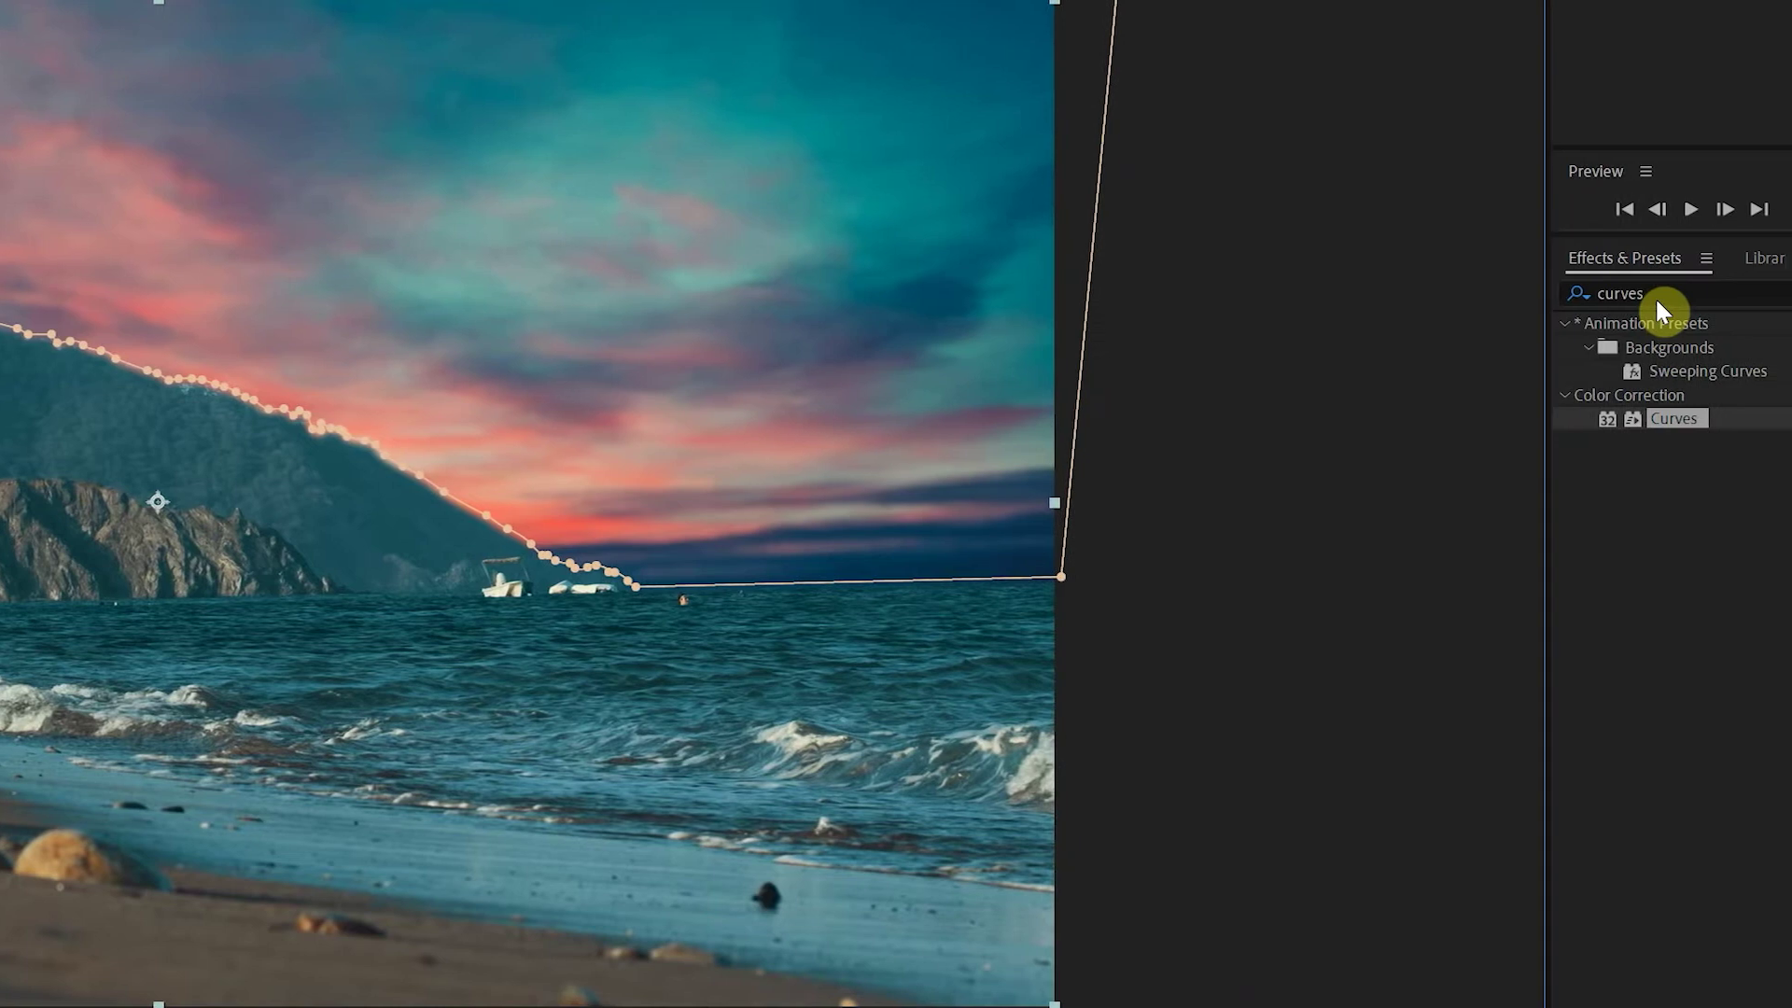
click(1666, 292)
drag(1666, 292, 1387, 291)
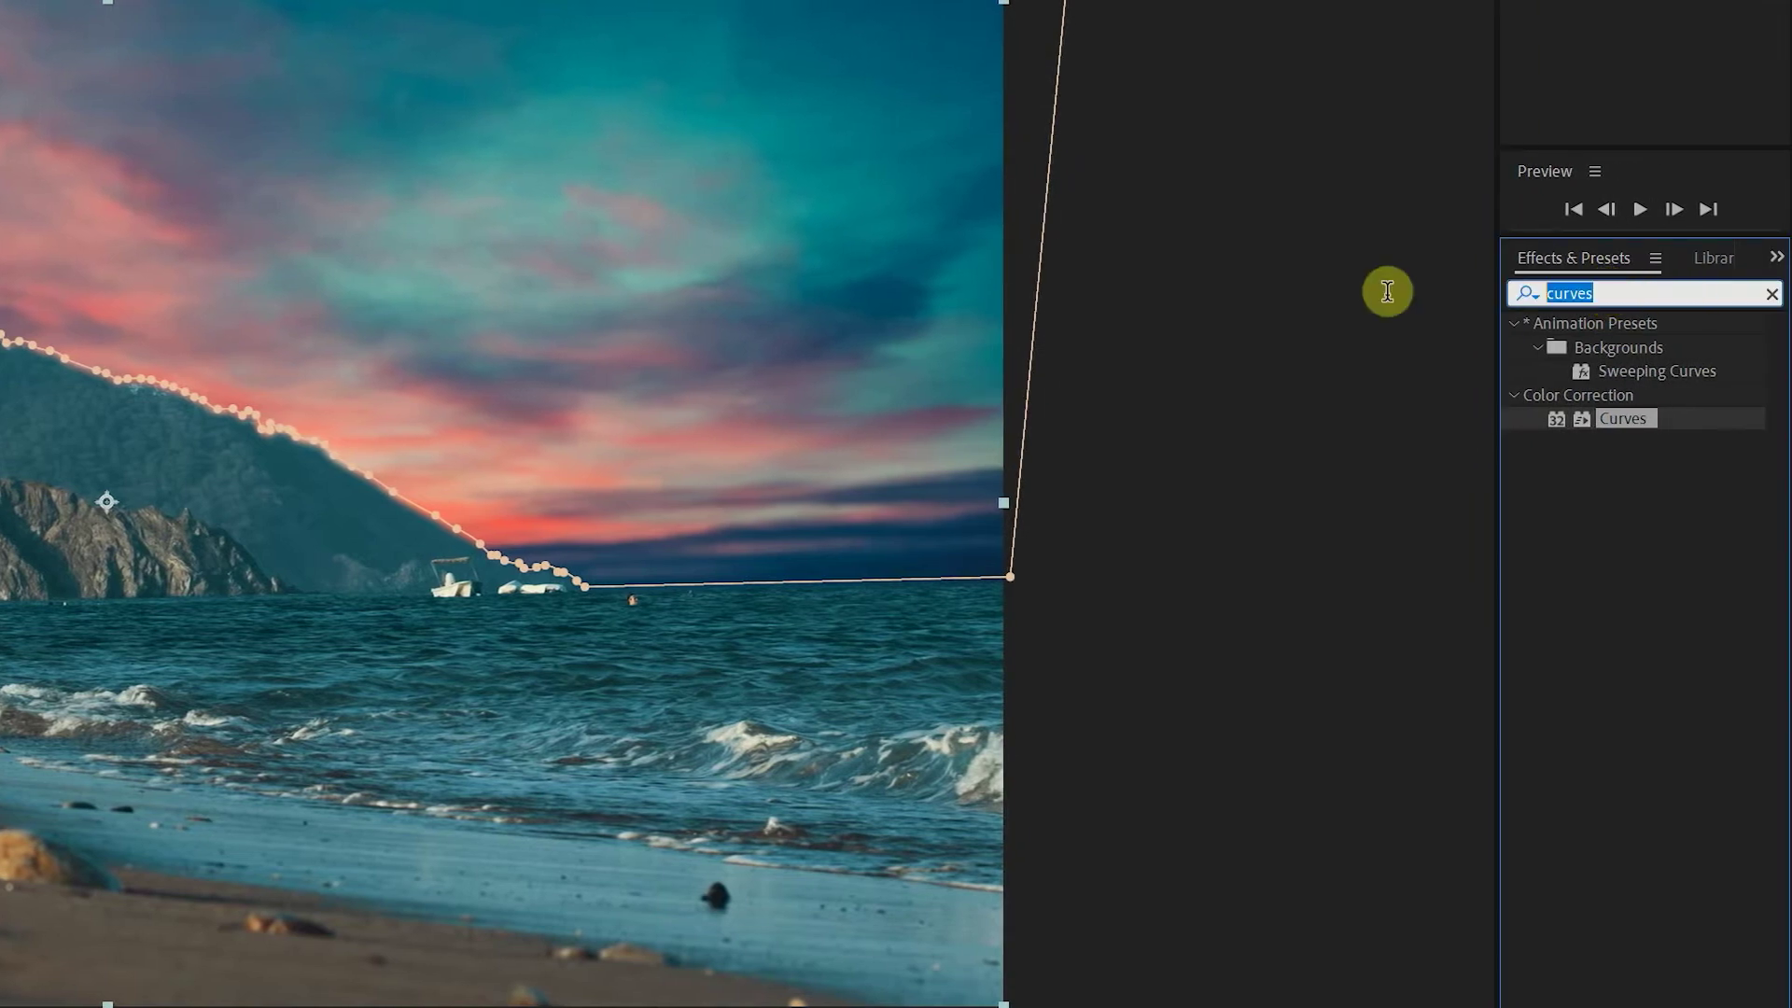
text(hue)
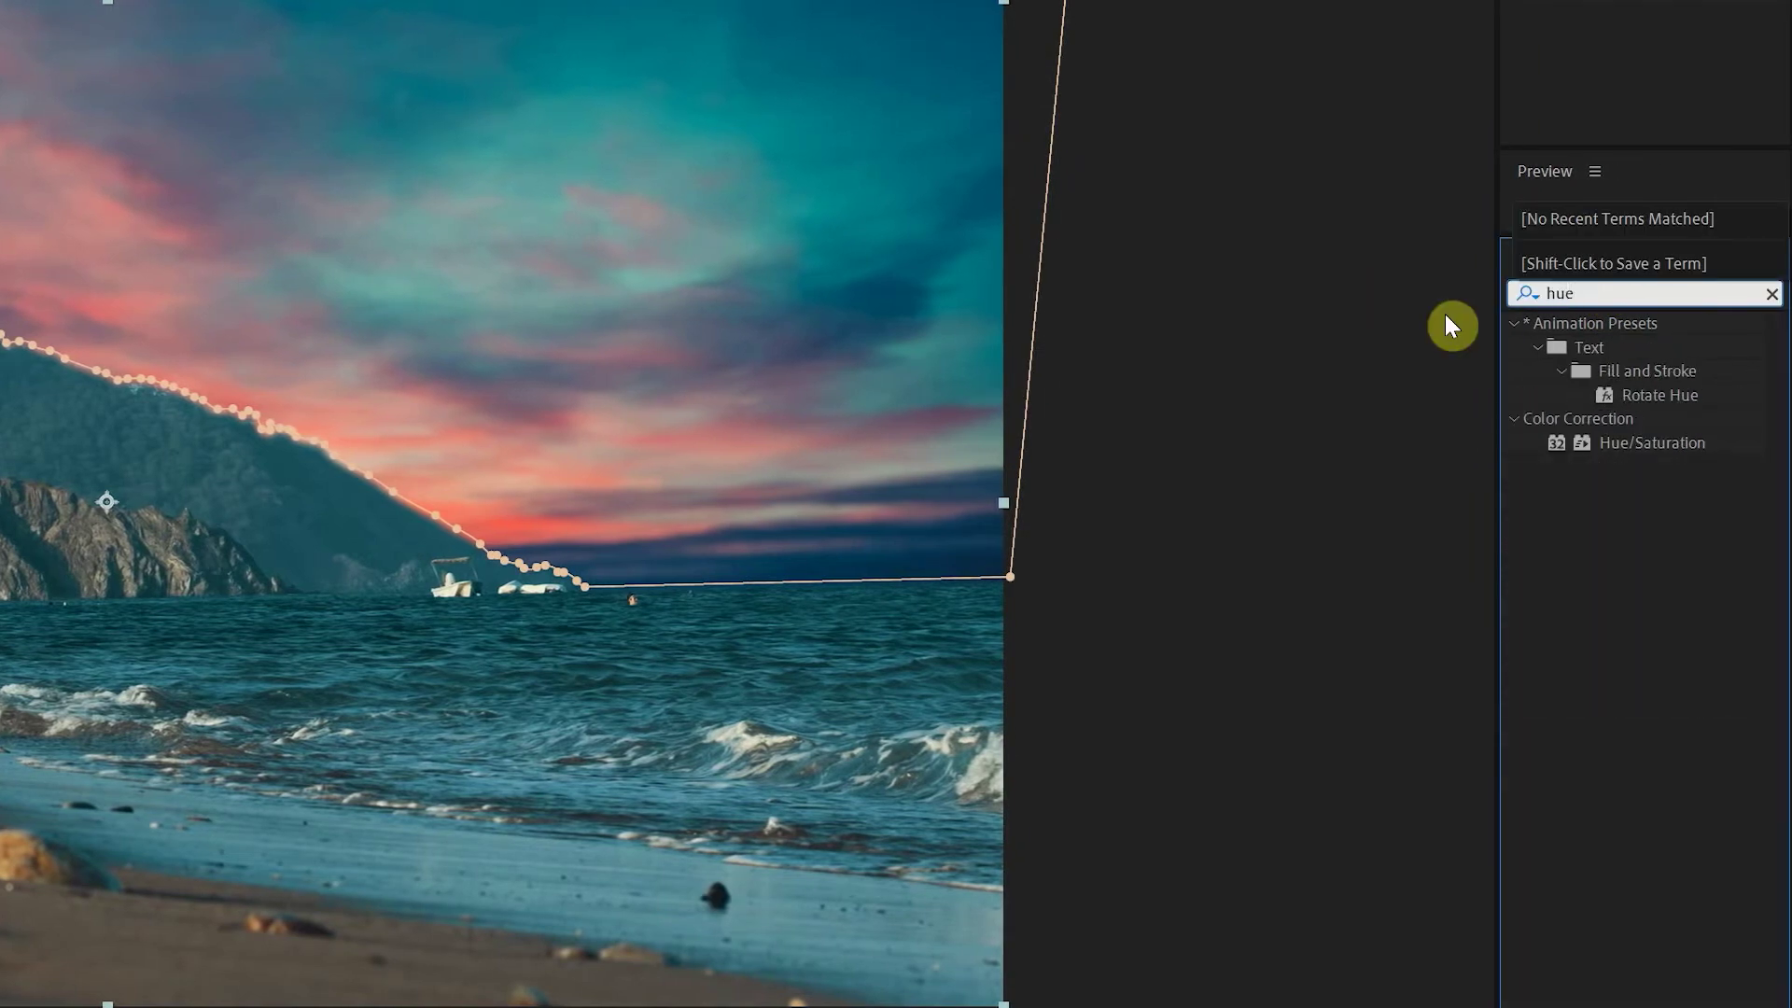
drag(1620, 444, 1700, 672)
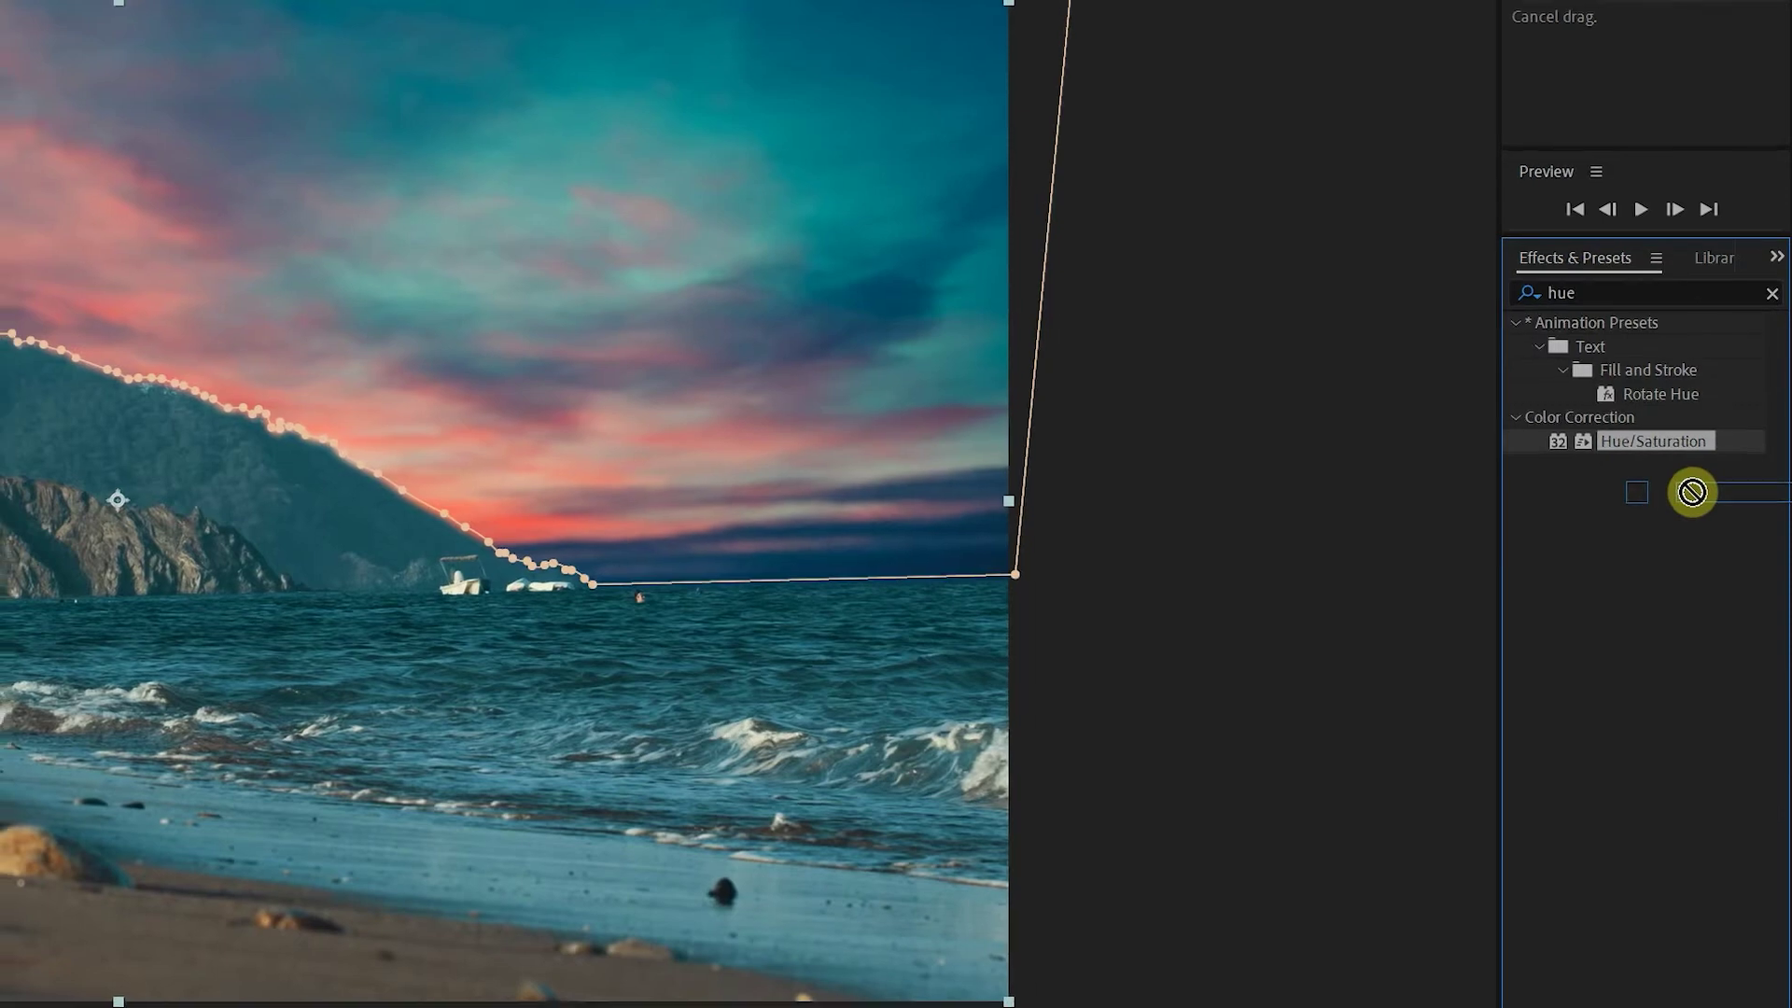
drag(1719, 582, 147, 738)
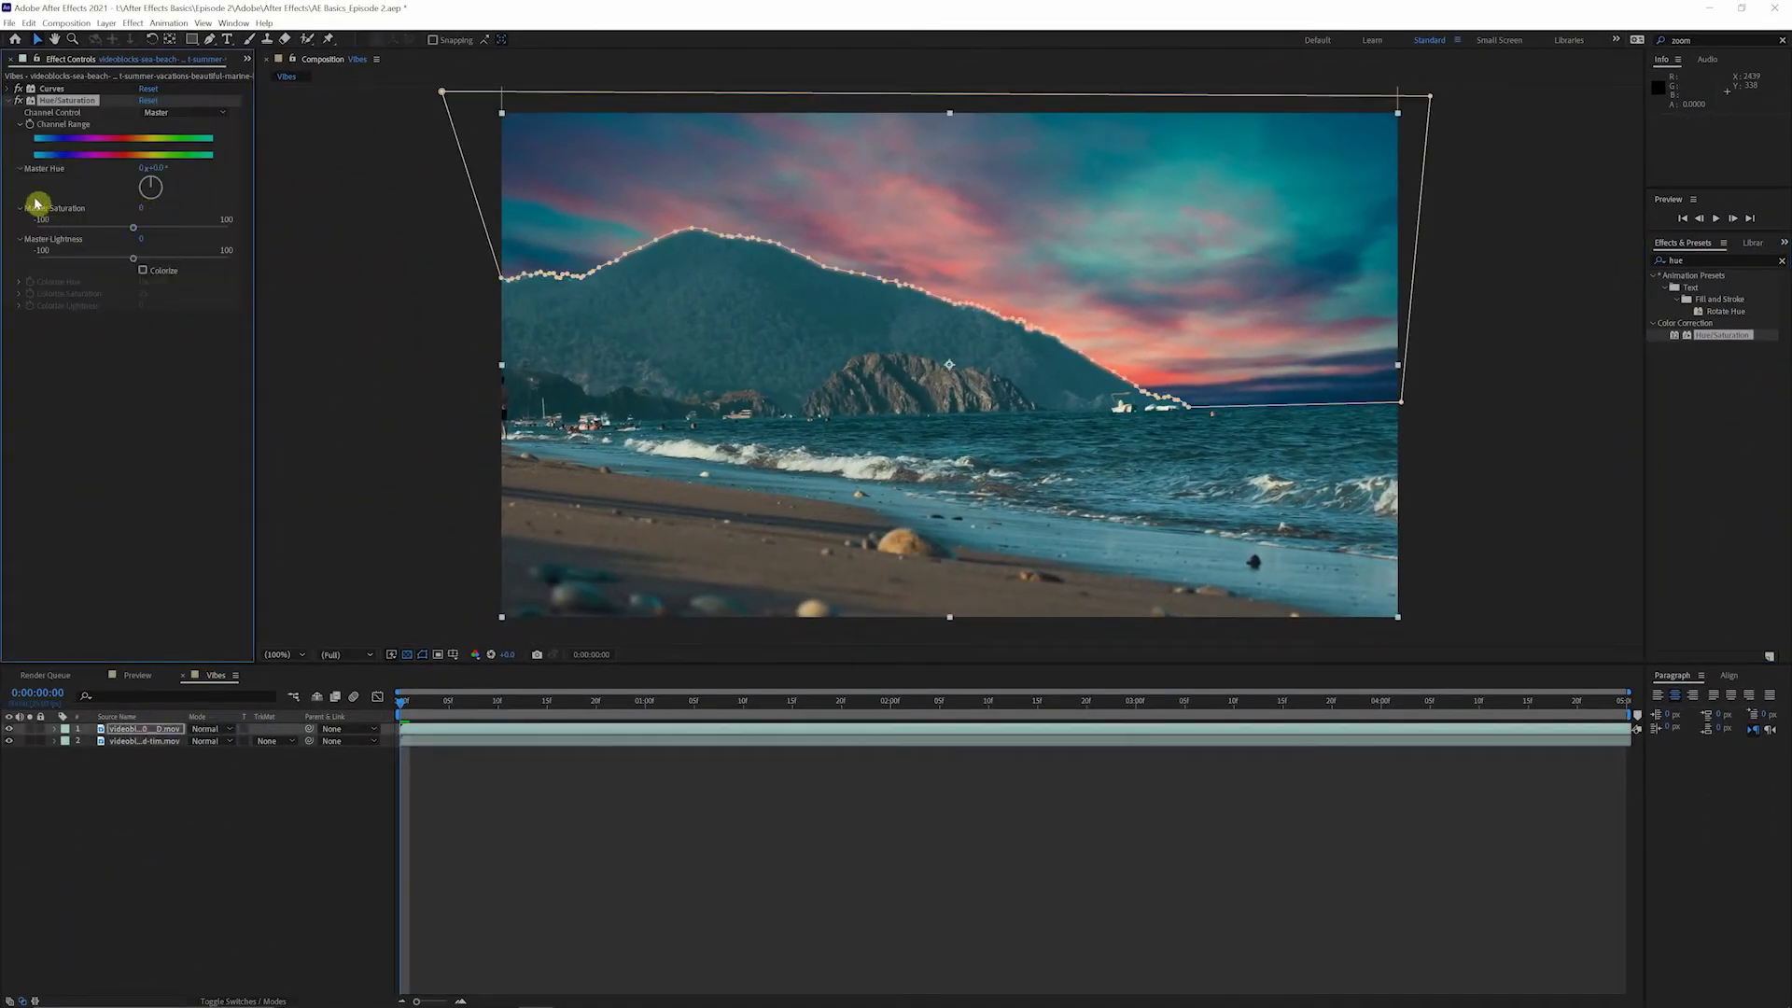
- Set the beach layer's Master Saturation to 15
click(143, 208)
text(15)
key(Return)
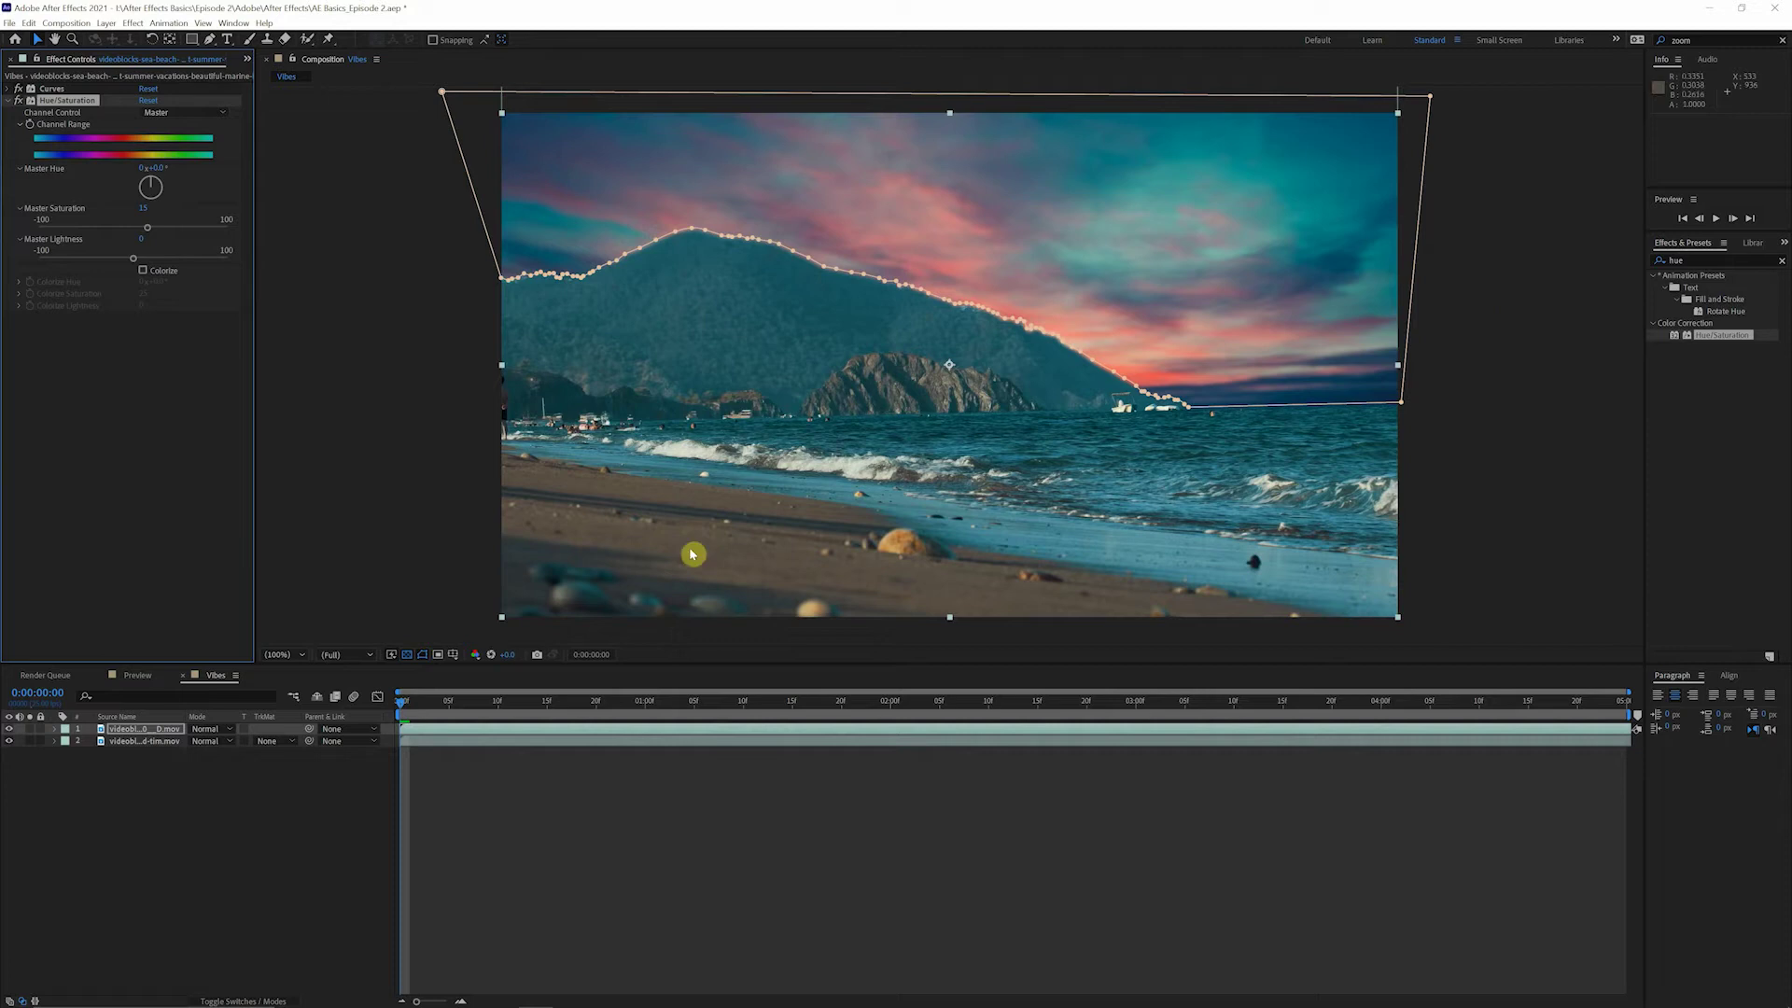
- Try the Master Saturation at its maximum of 100, then restore it to 15
drag(151, 232, 233, 237)
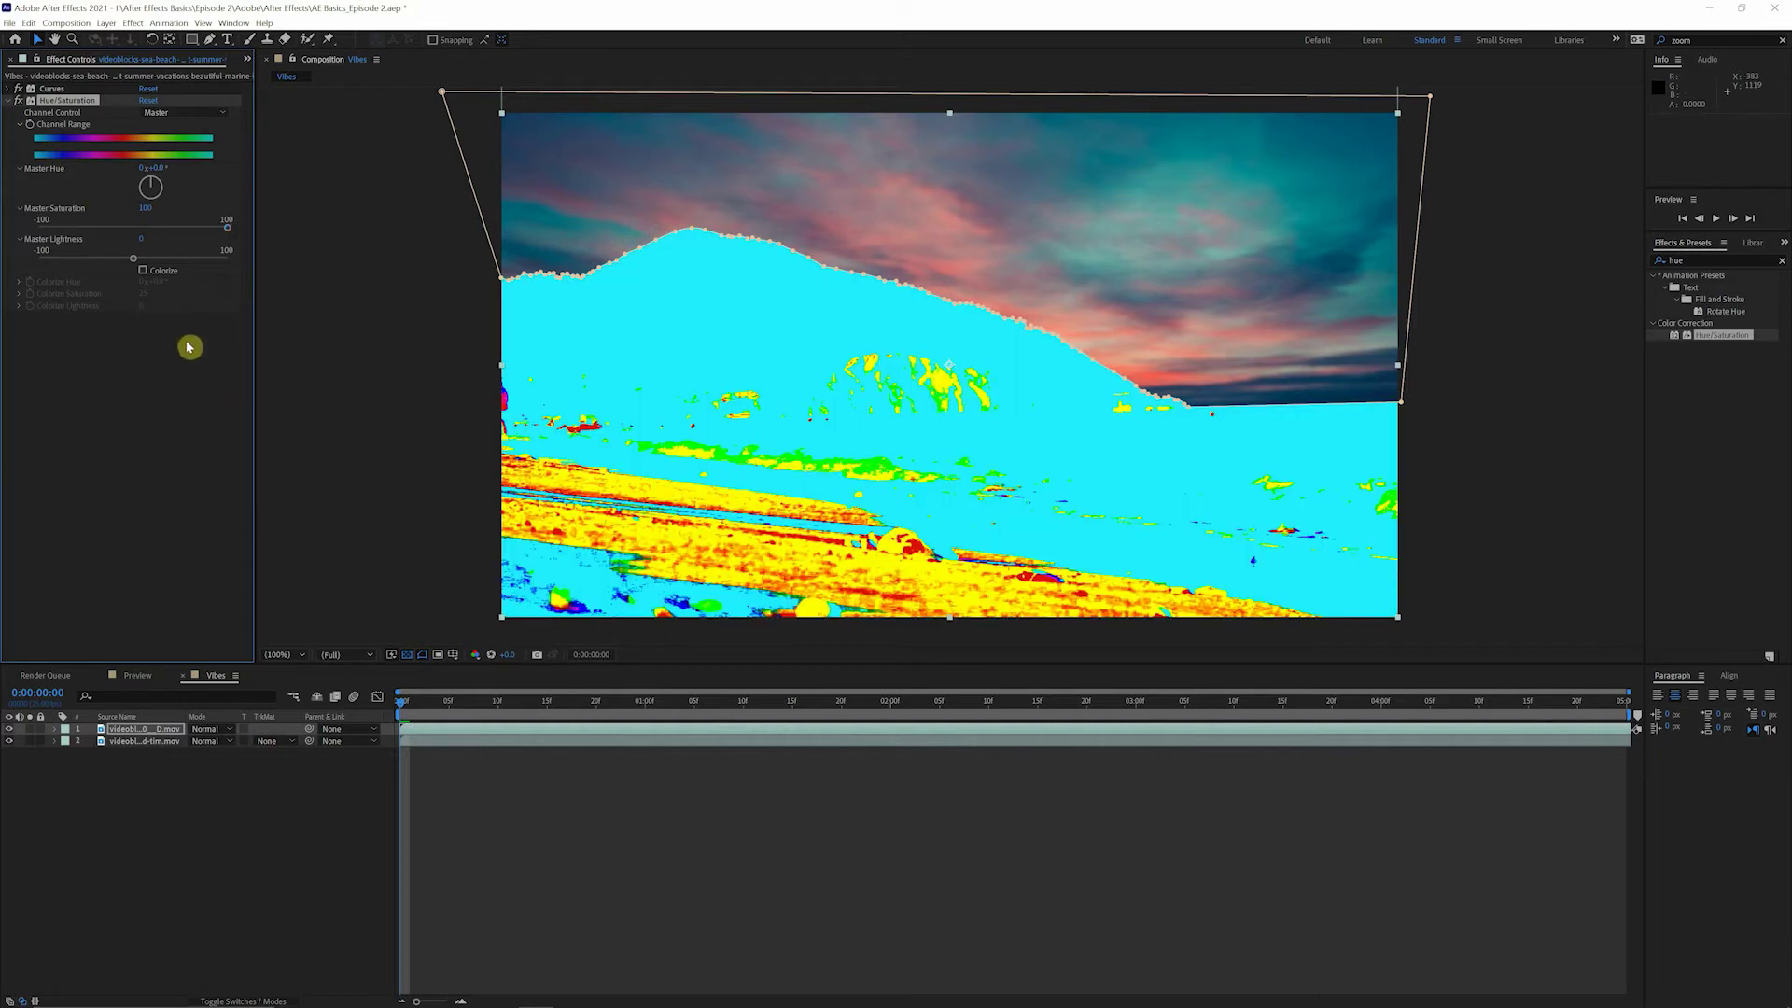
click(147, 209)
text(15)
key(Return)
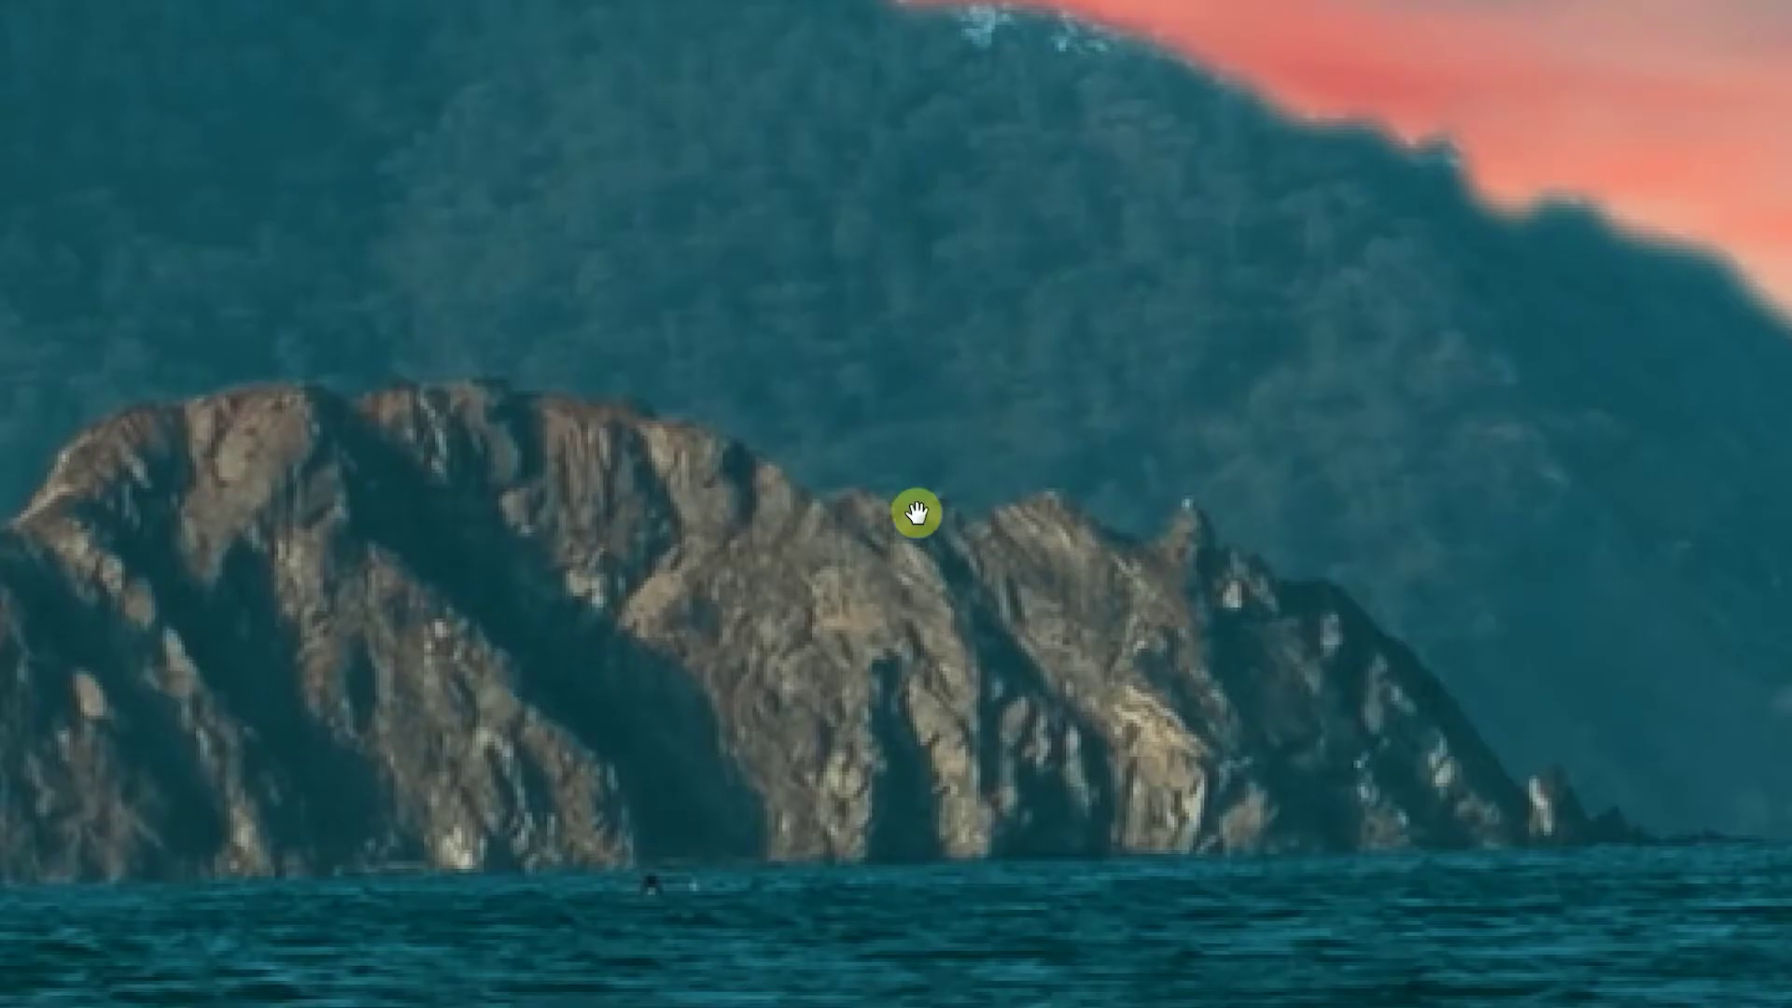
- Show the beach layer's mask properties and move mask points down over the bright sky remnants along the mountain ridge
key(m)
key(m)
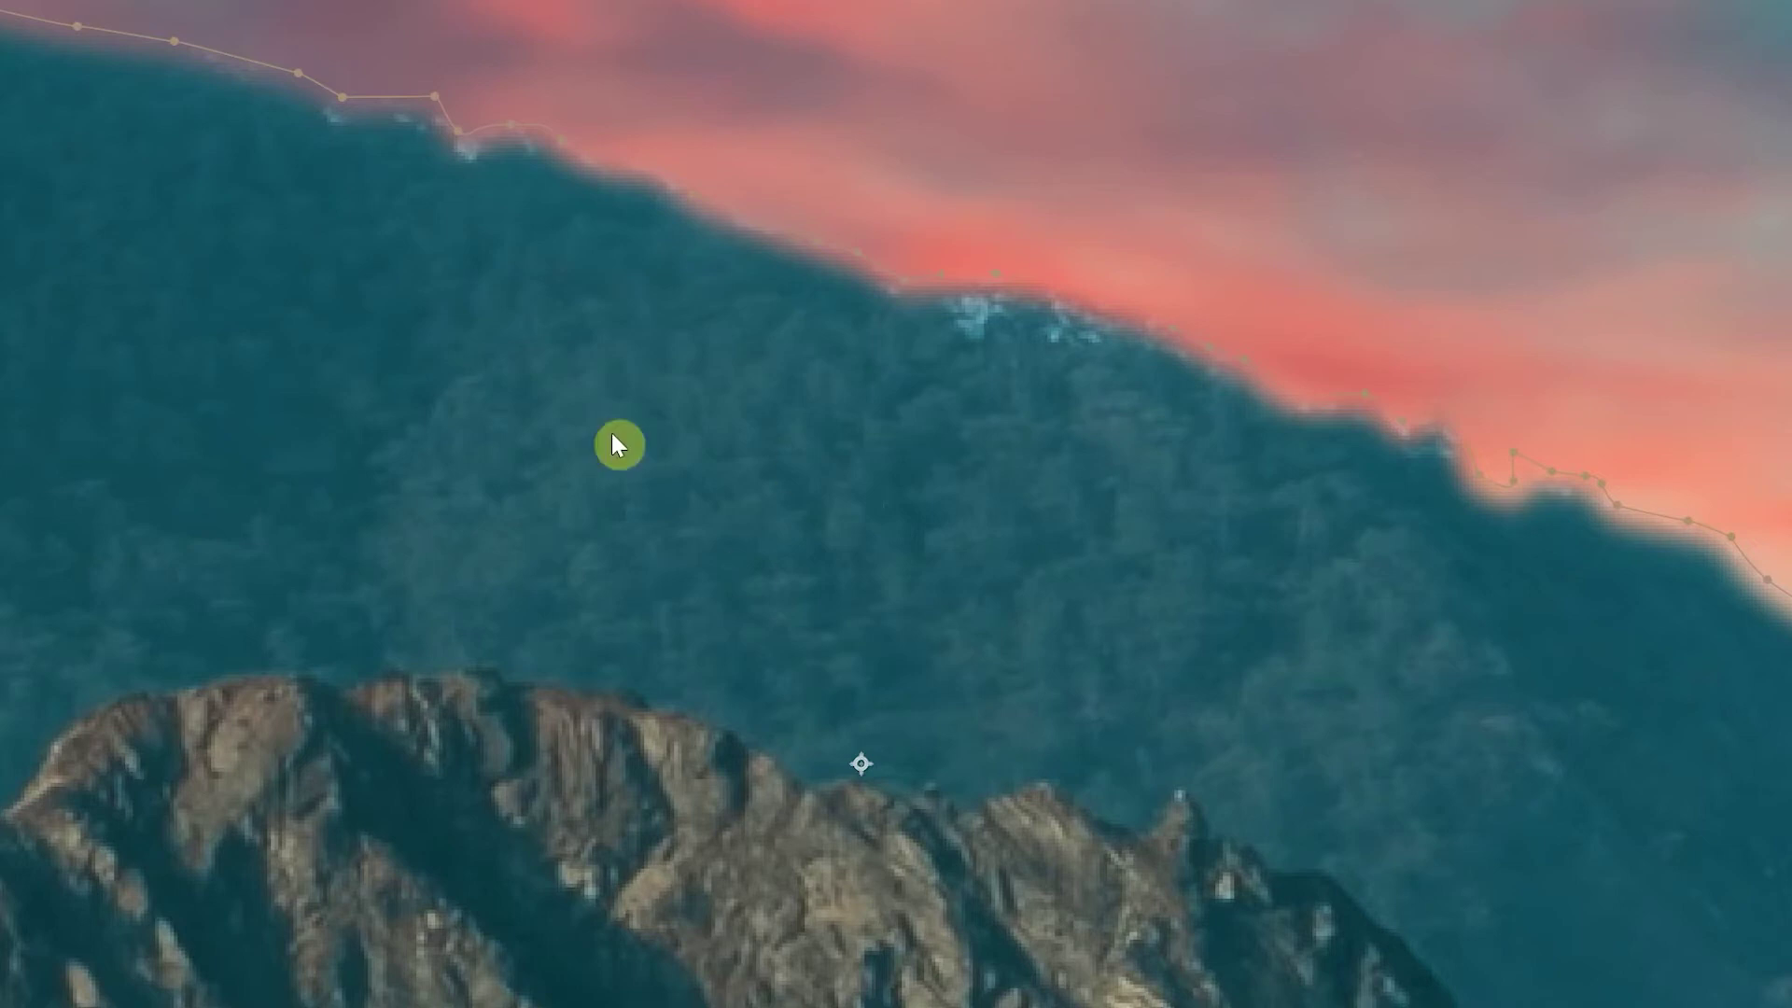
click(1000, 270)
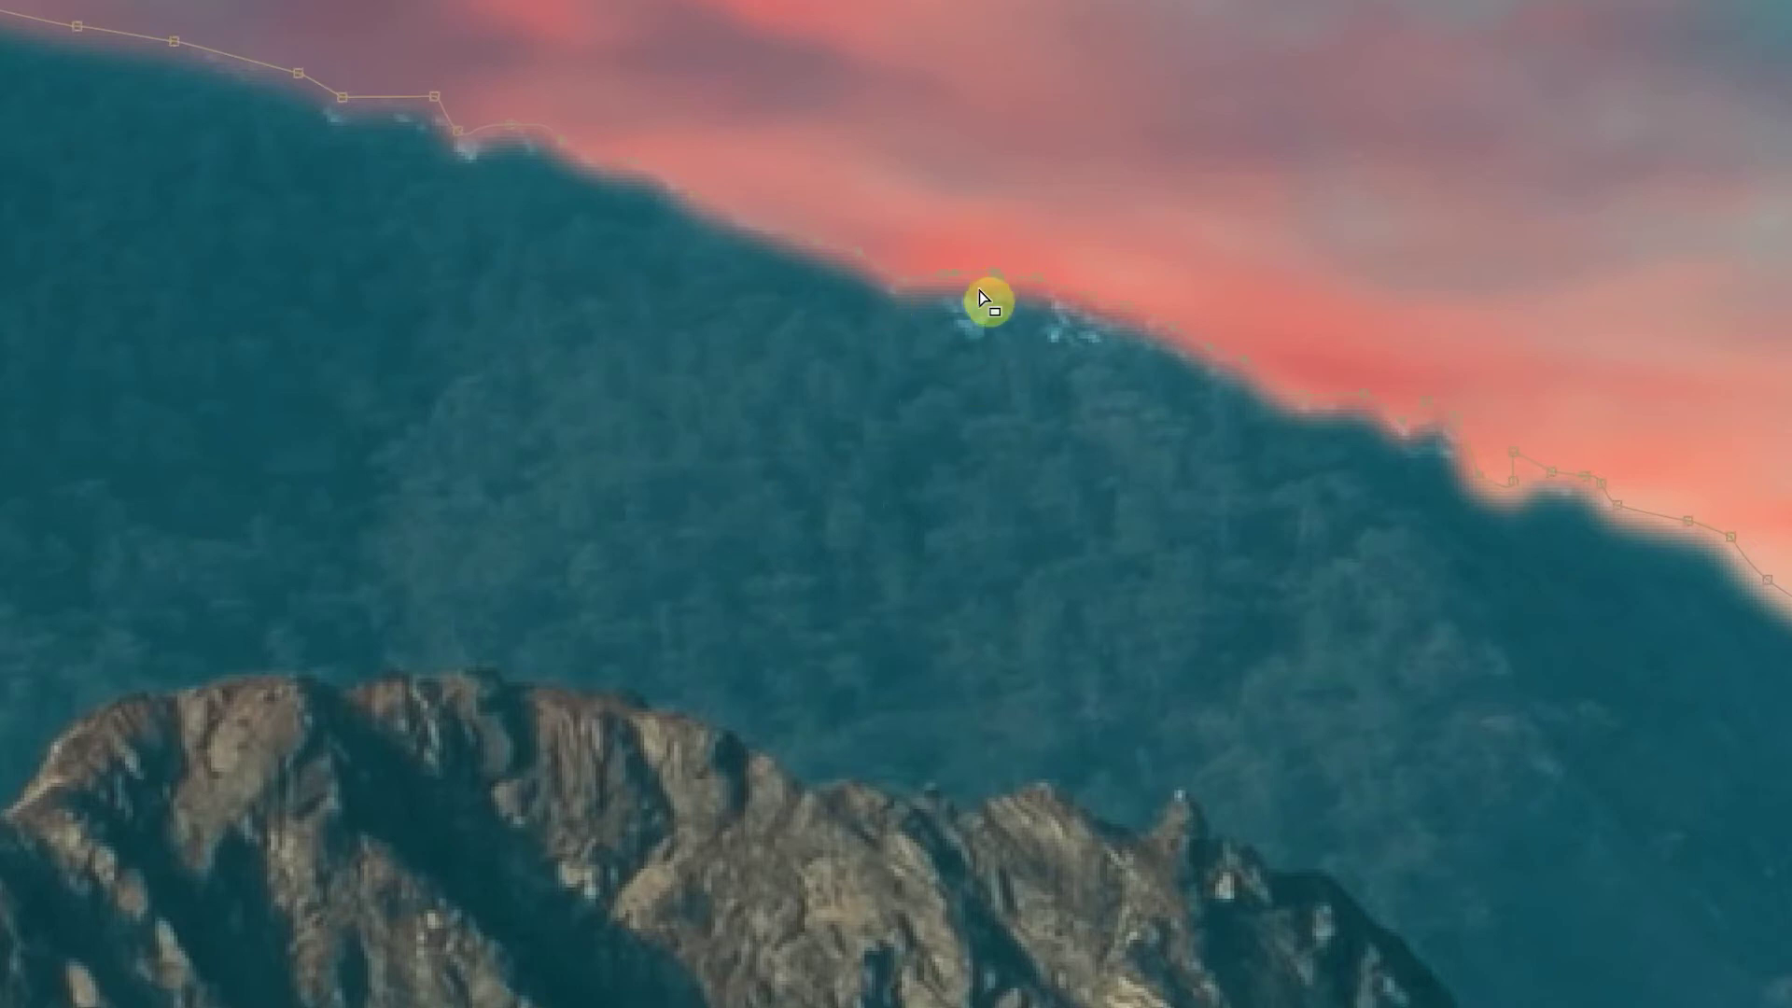
drag(993, 277, 1039, 313)
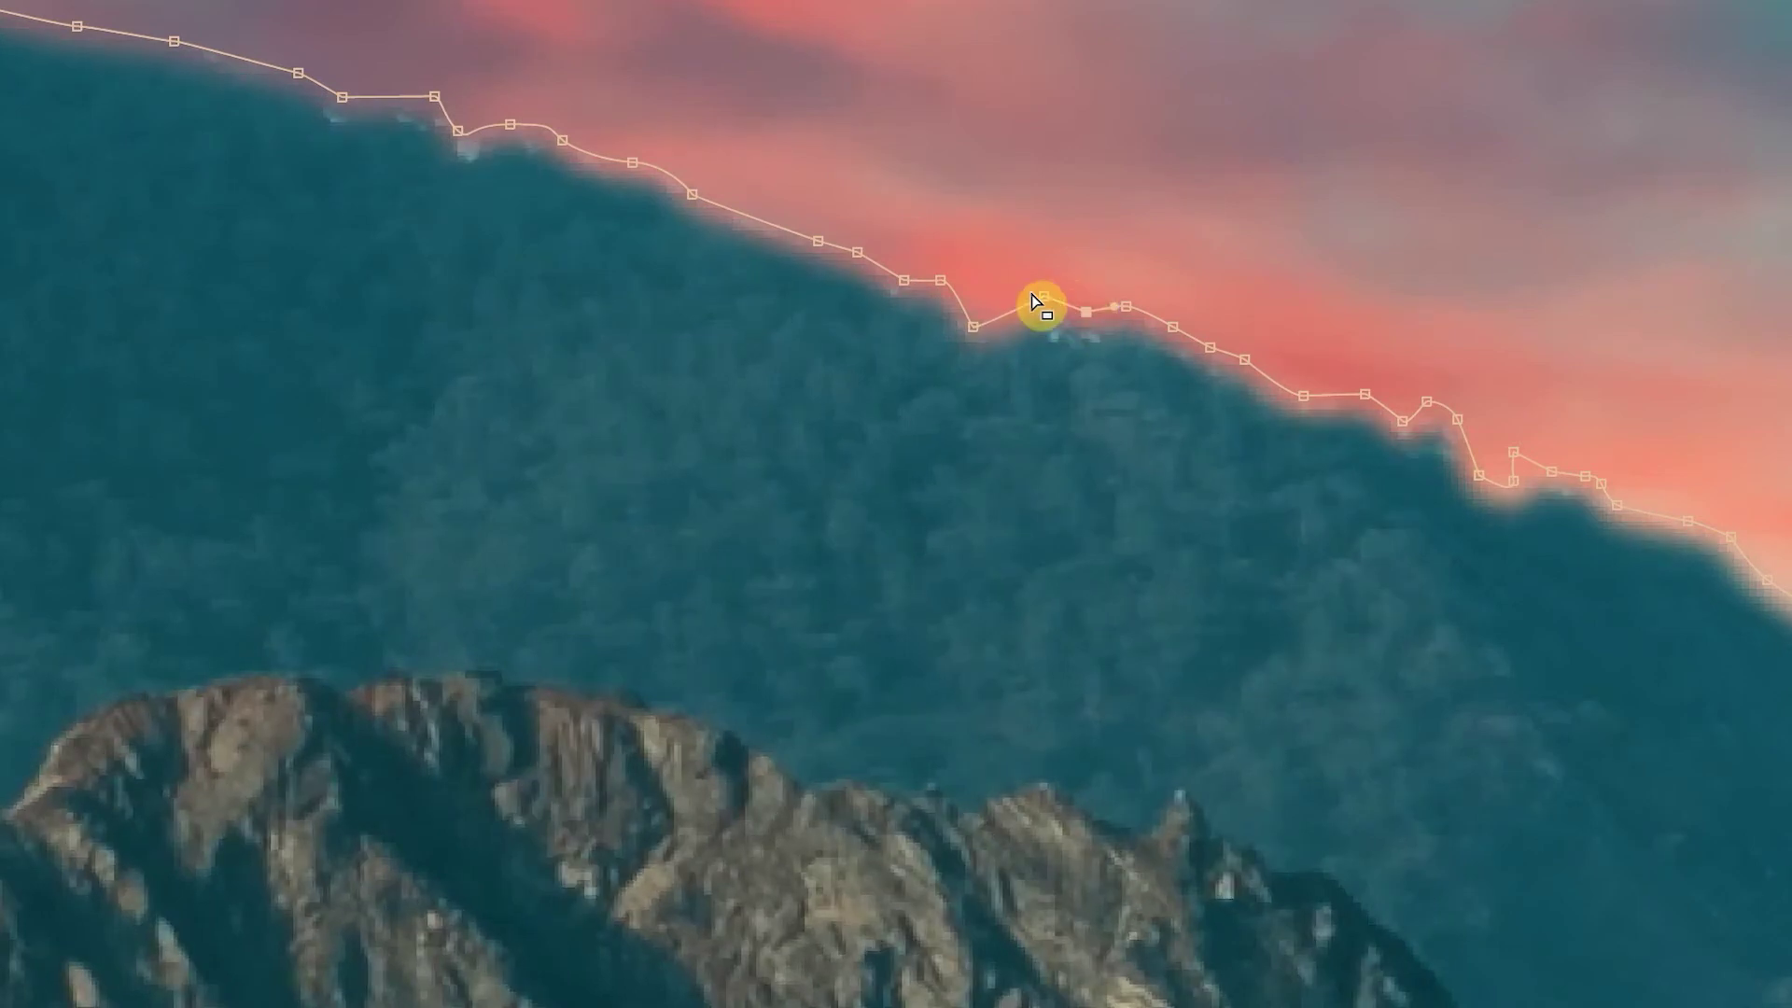
drag(1761, 748, 1405, 348)
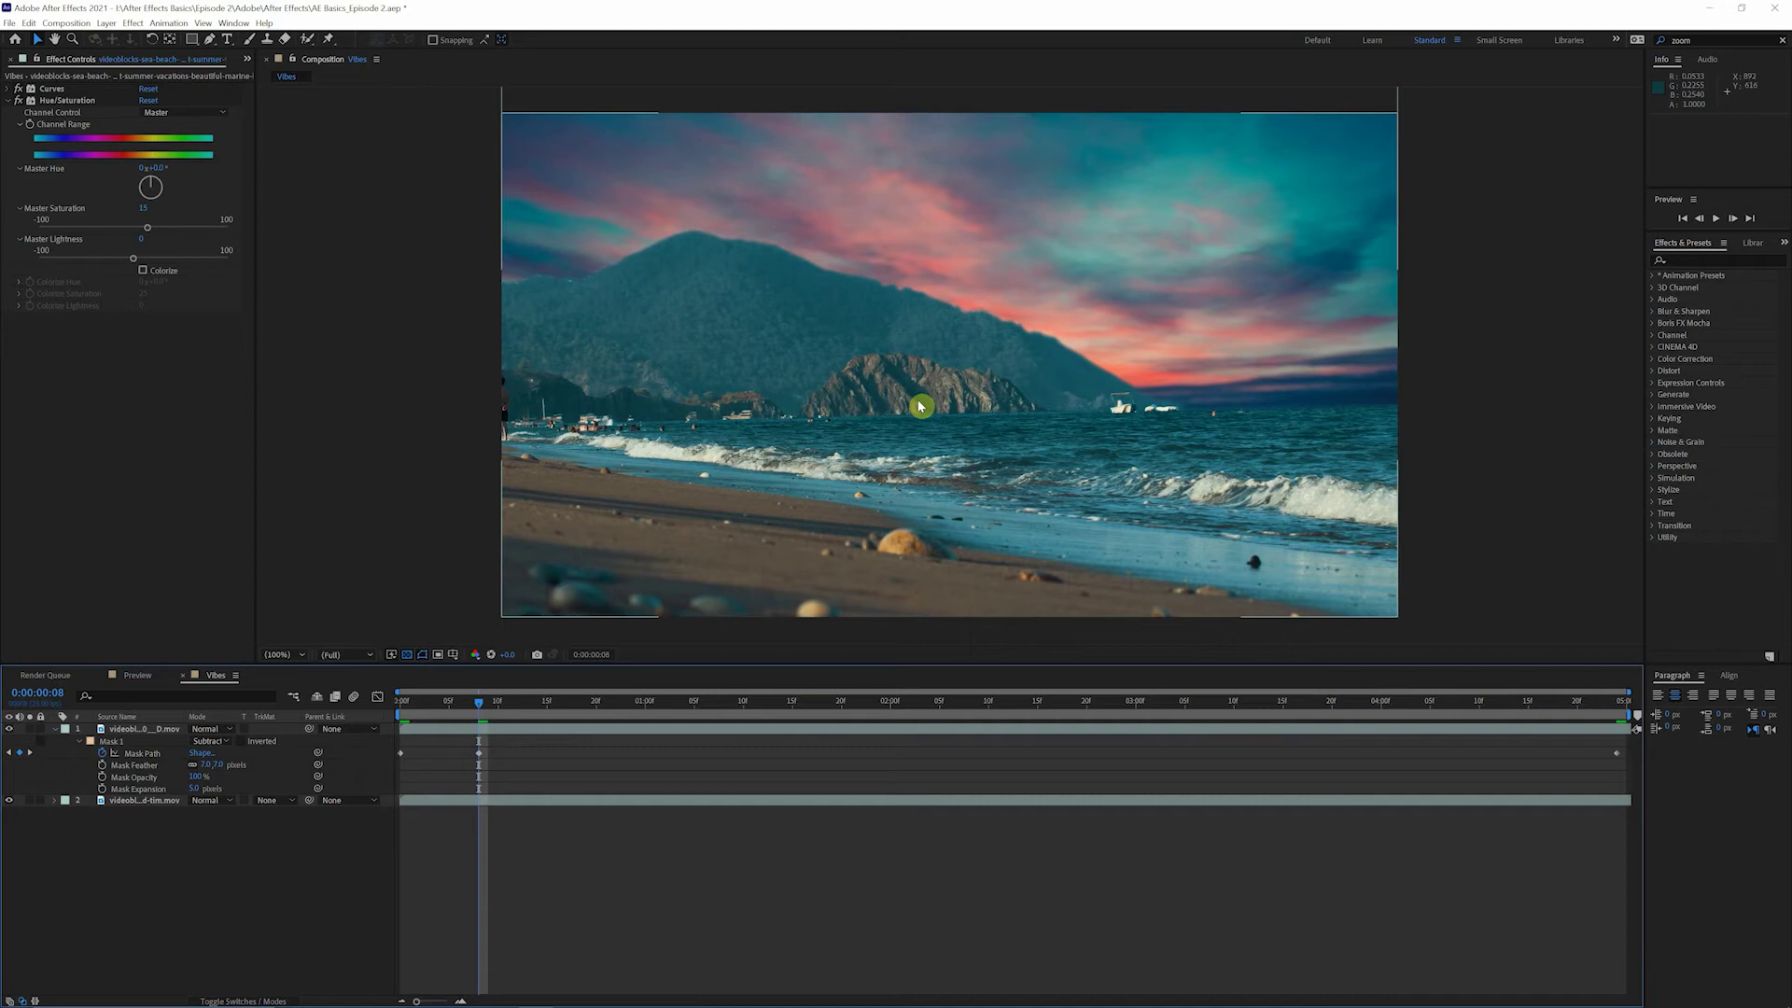
- Inspect the masked edge along the mountain ridge at 400% magnification and fit the whole composition back in view
scroll(875, 275, up, 1)
drag(788, 232, 1099, 295)
key(v)
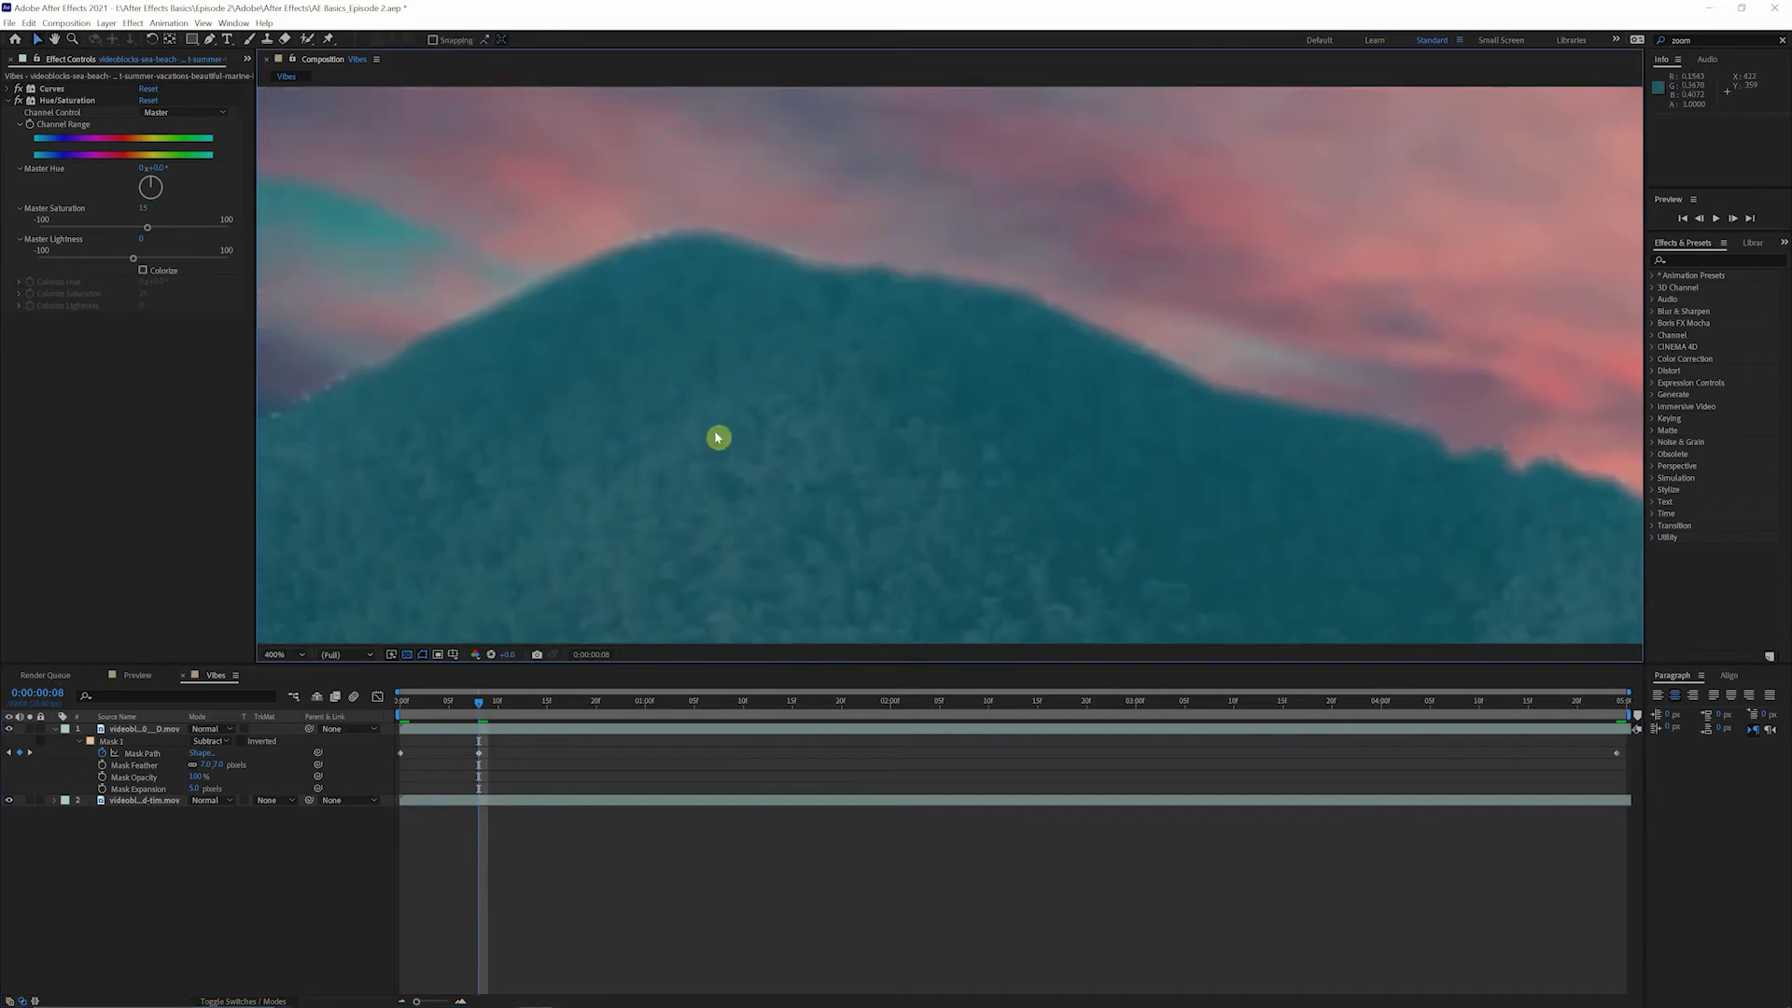
click(278, 655)
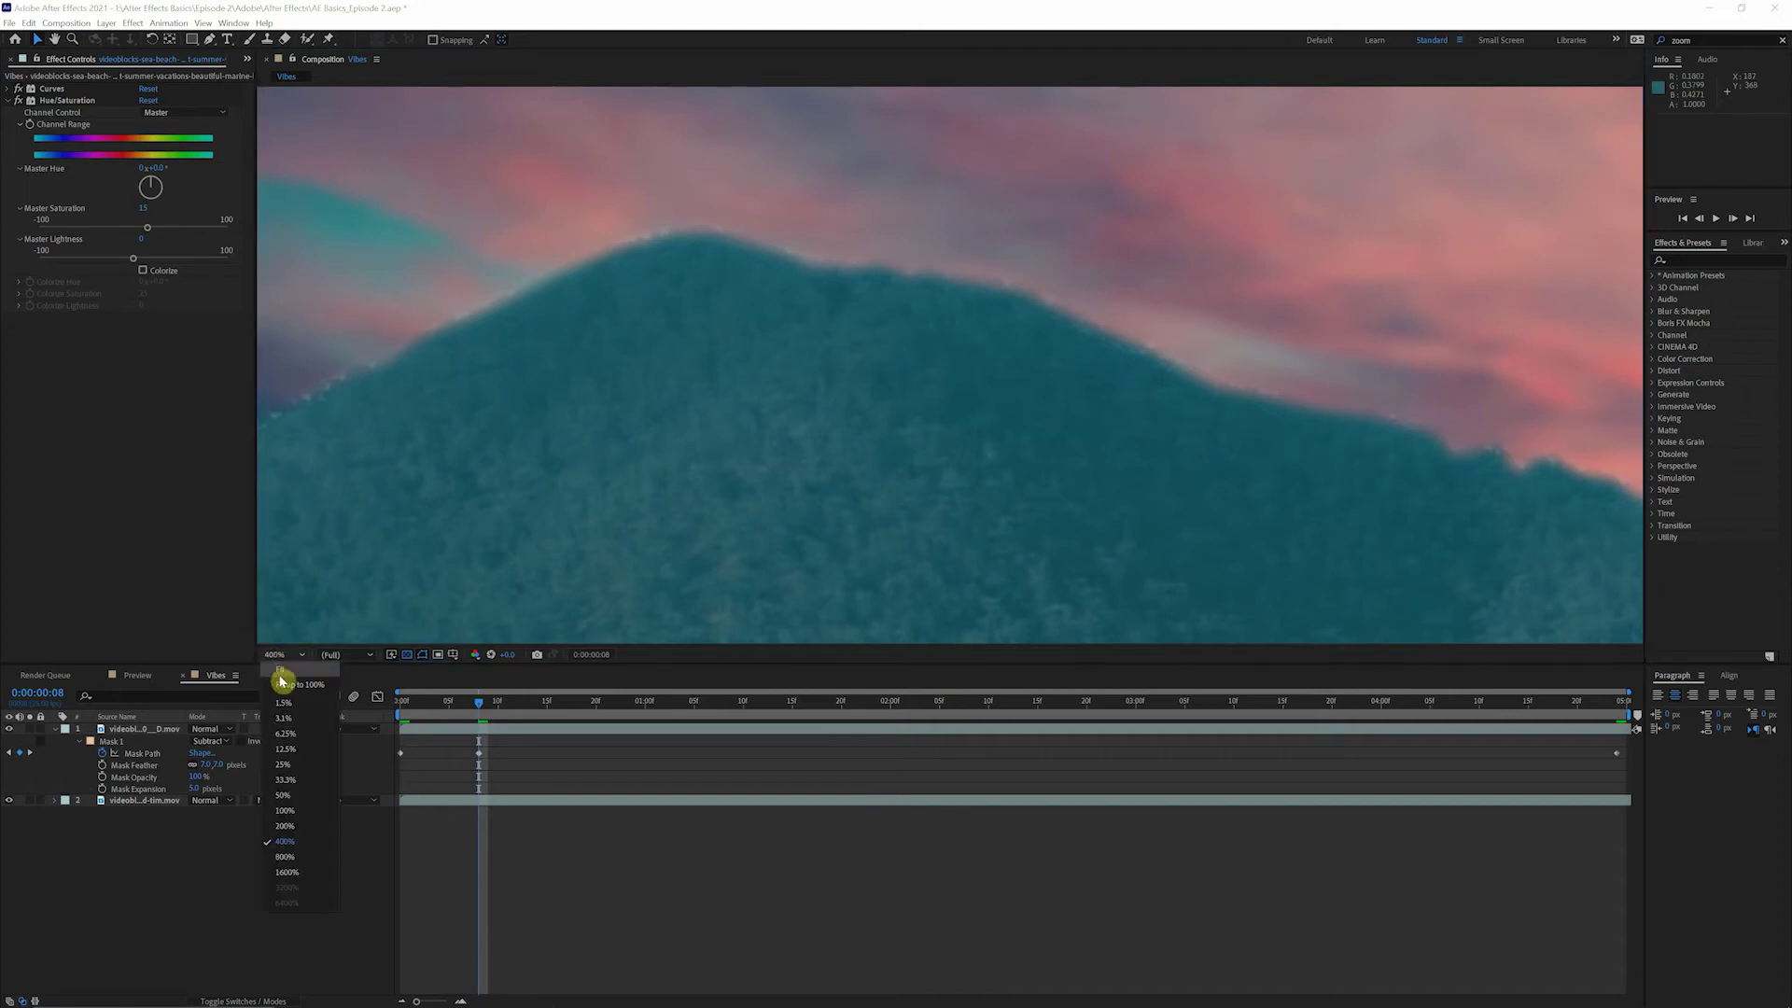
click(287, 686)
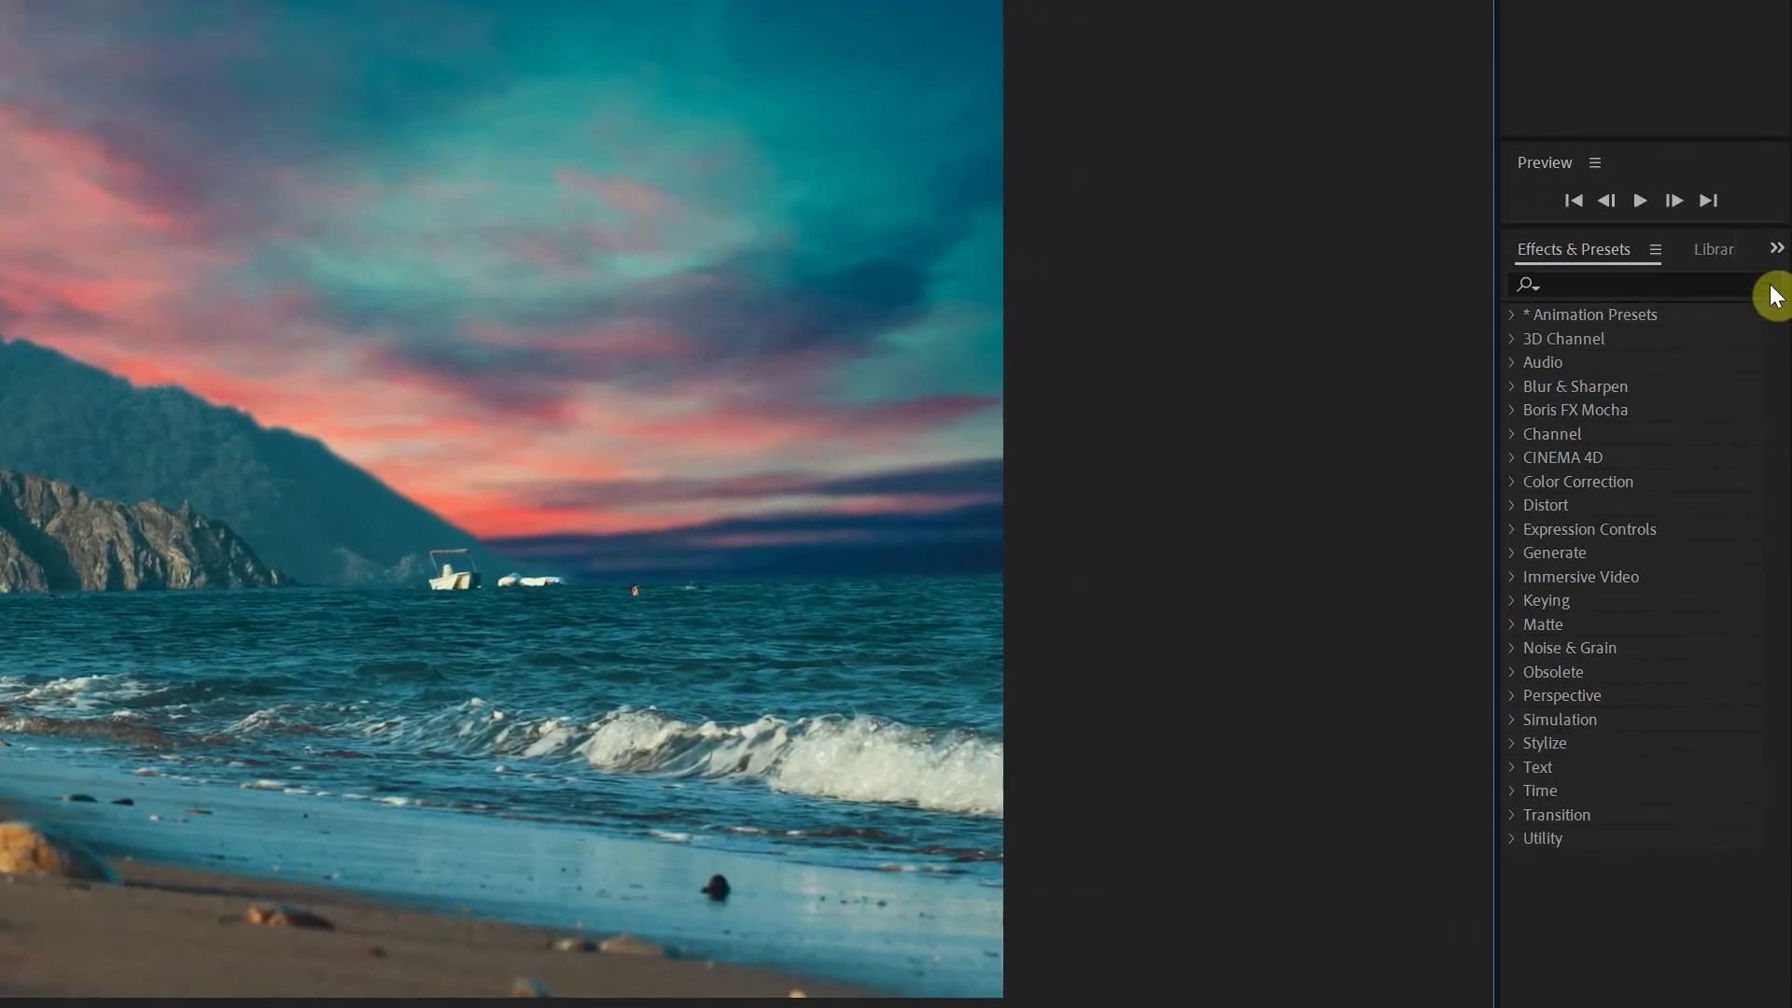
- Show the Character settings and add a horizontal text layer reading "GRILLED CHEESE" over the composition
click(1784, 241)
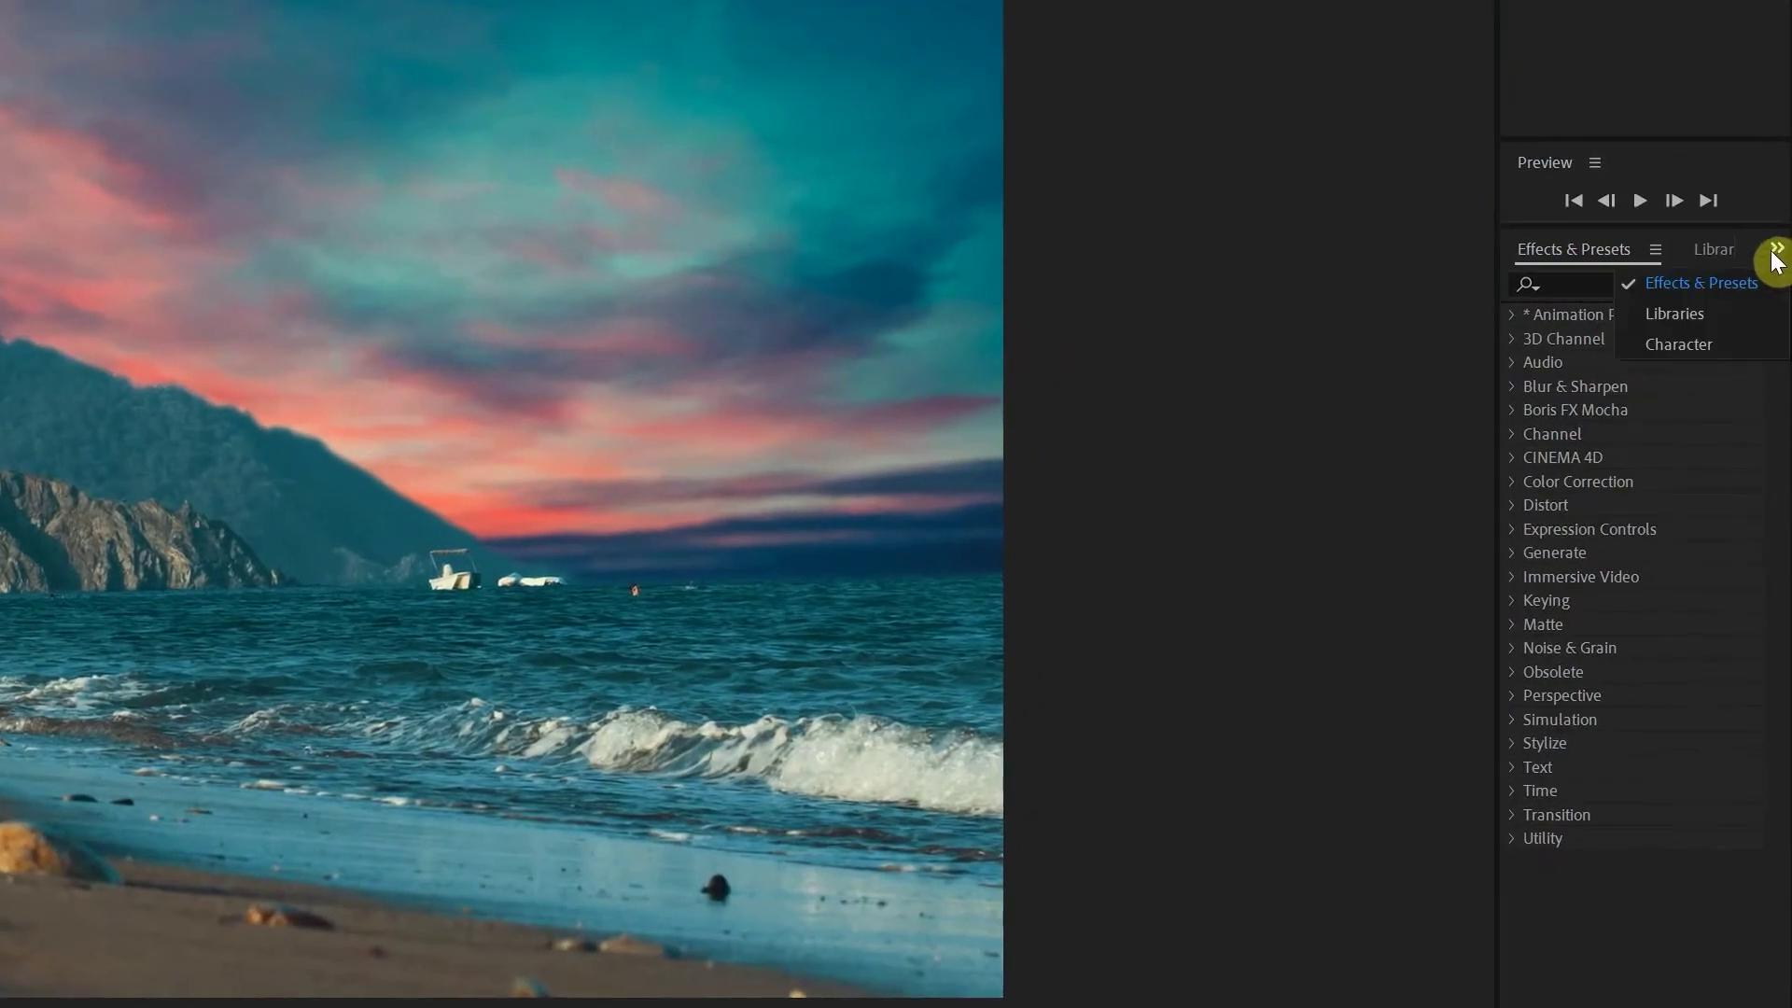
click(1686, 342)
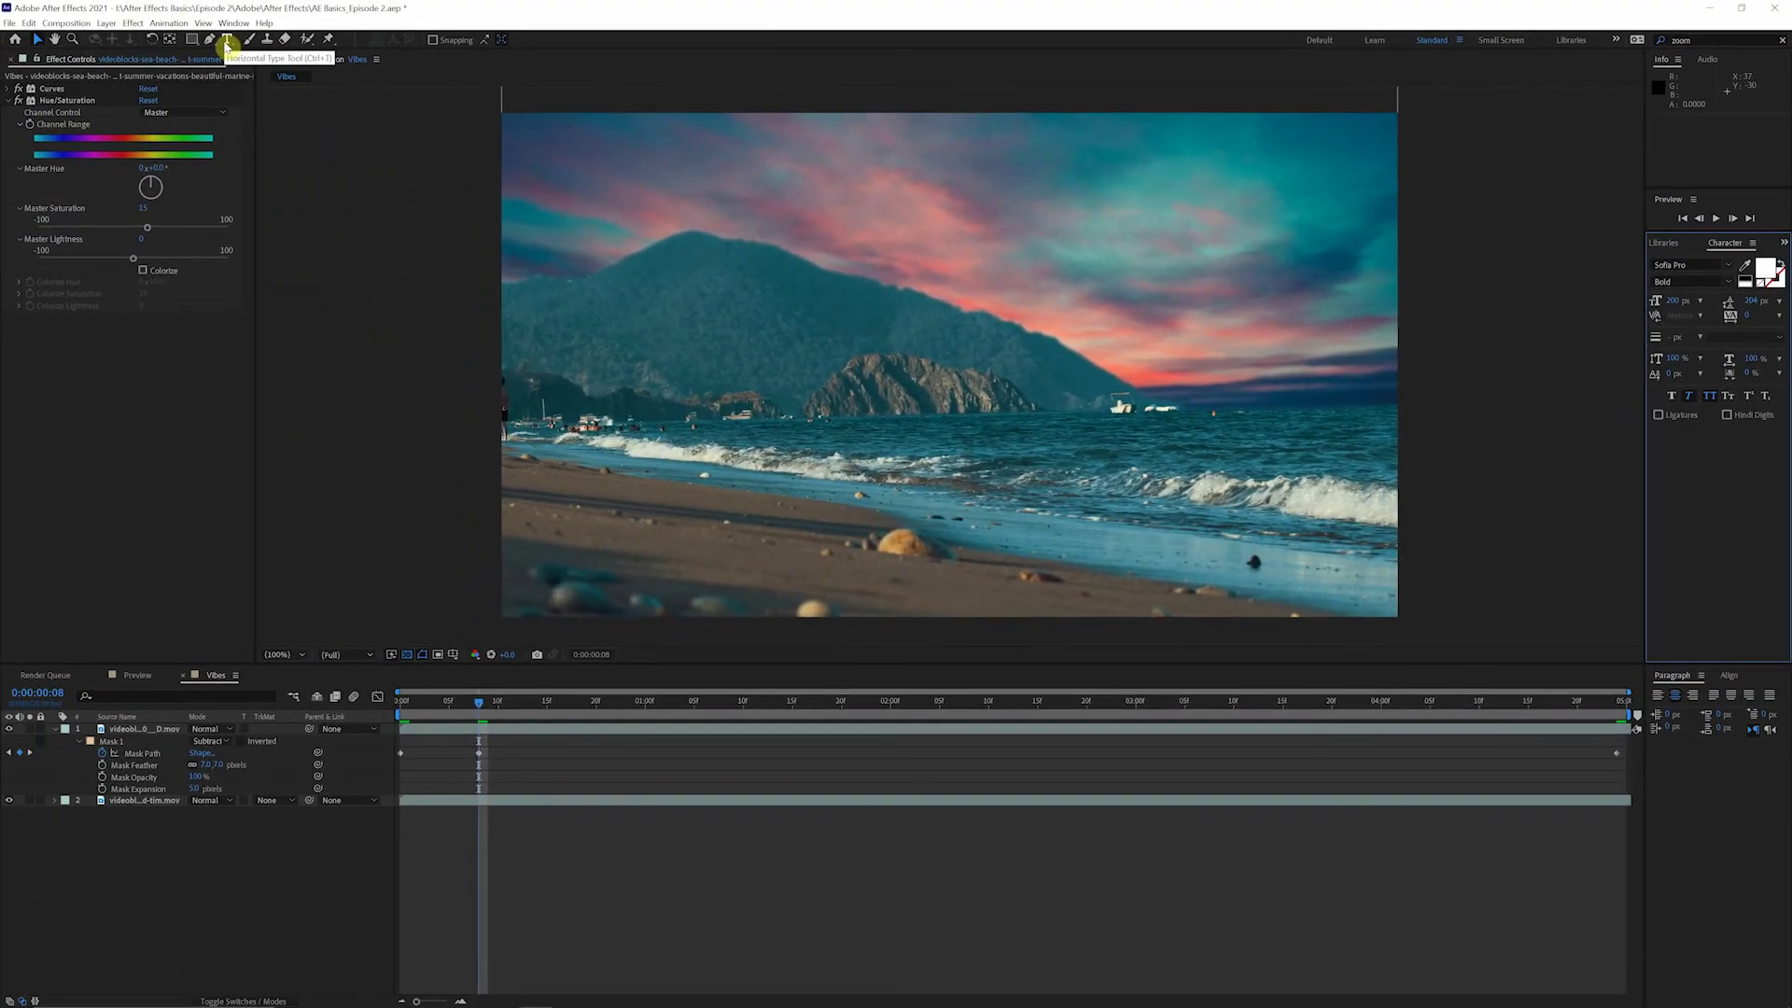
click(226, 41)
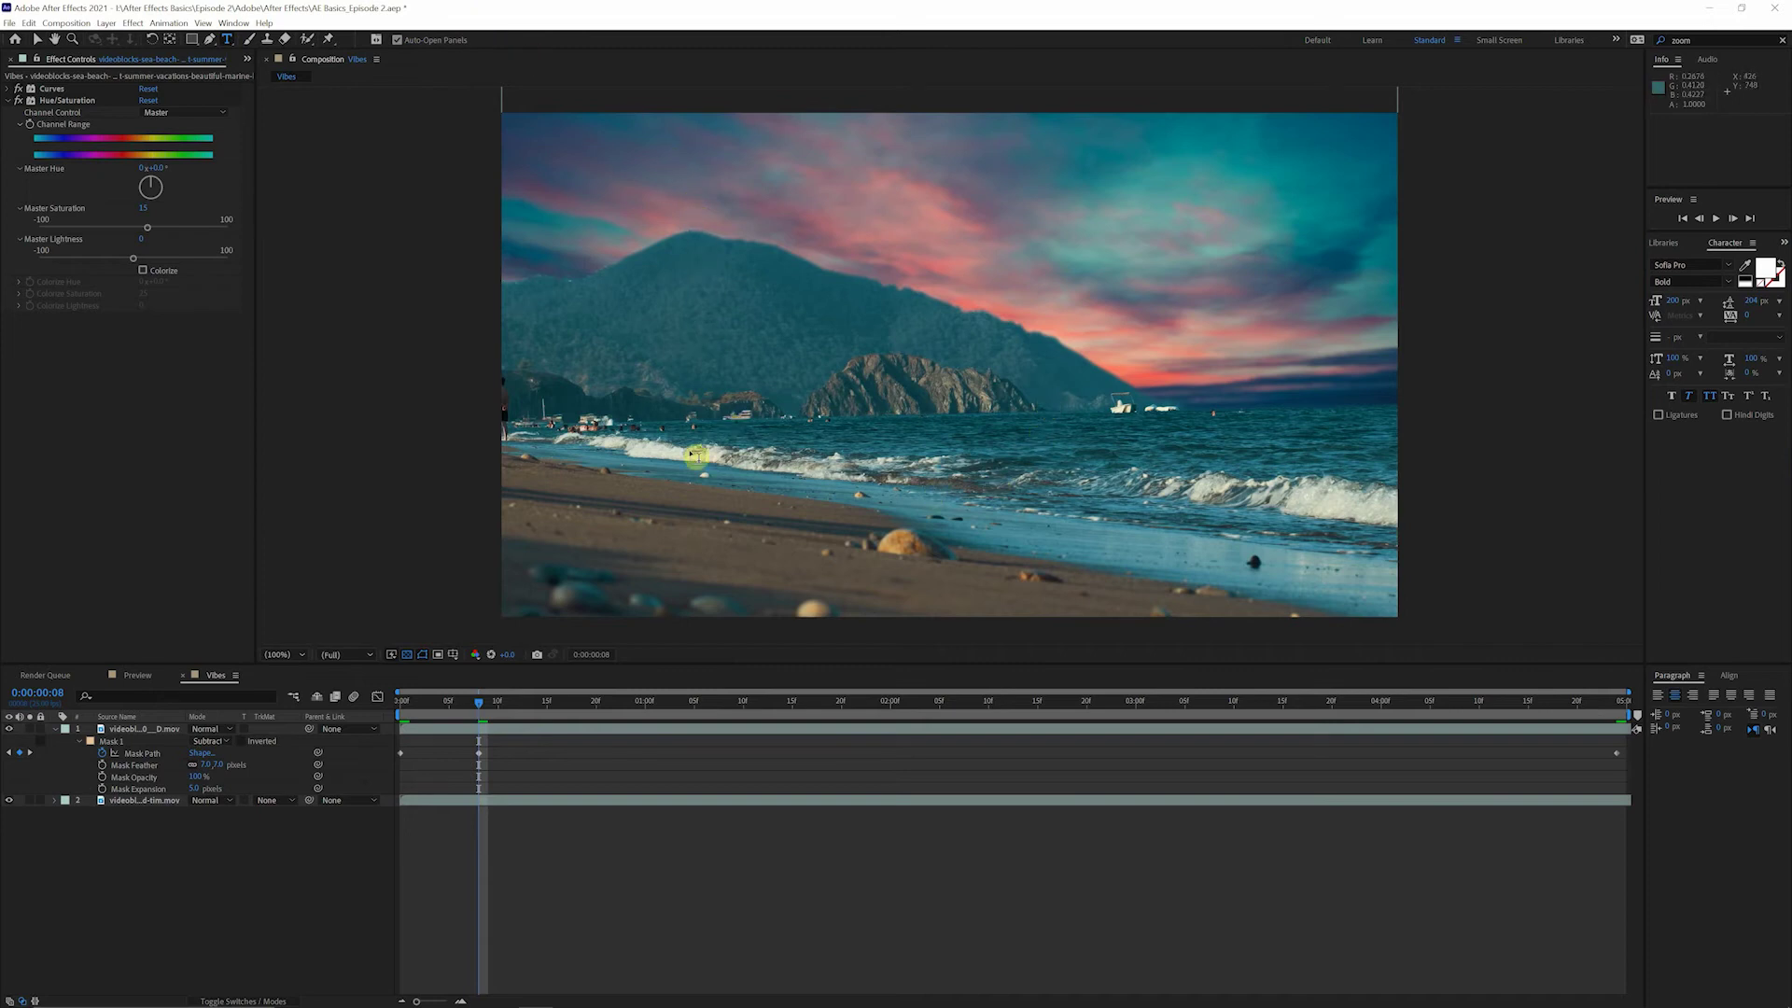
click(953, 379)
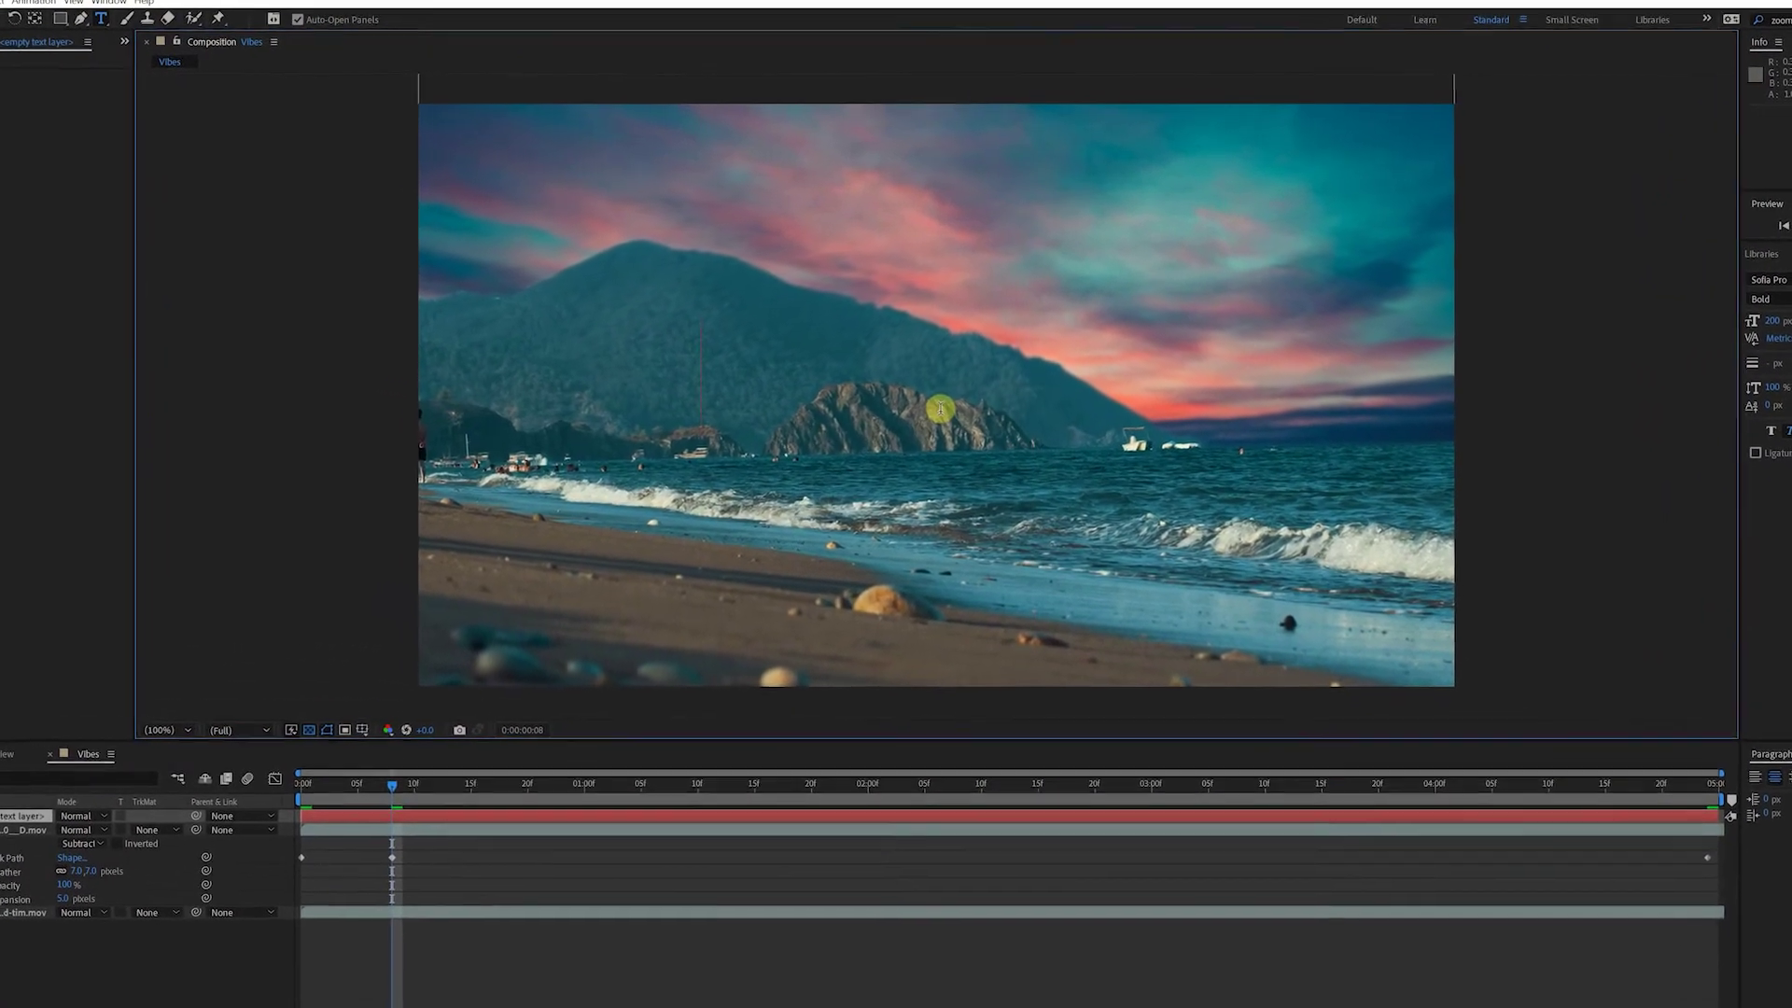
text(GRILLED CHEESE)
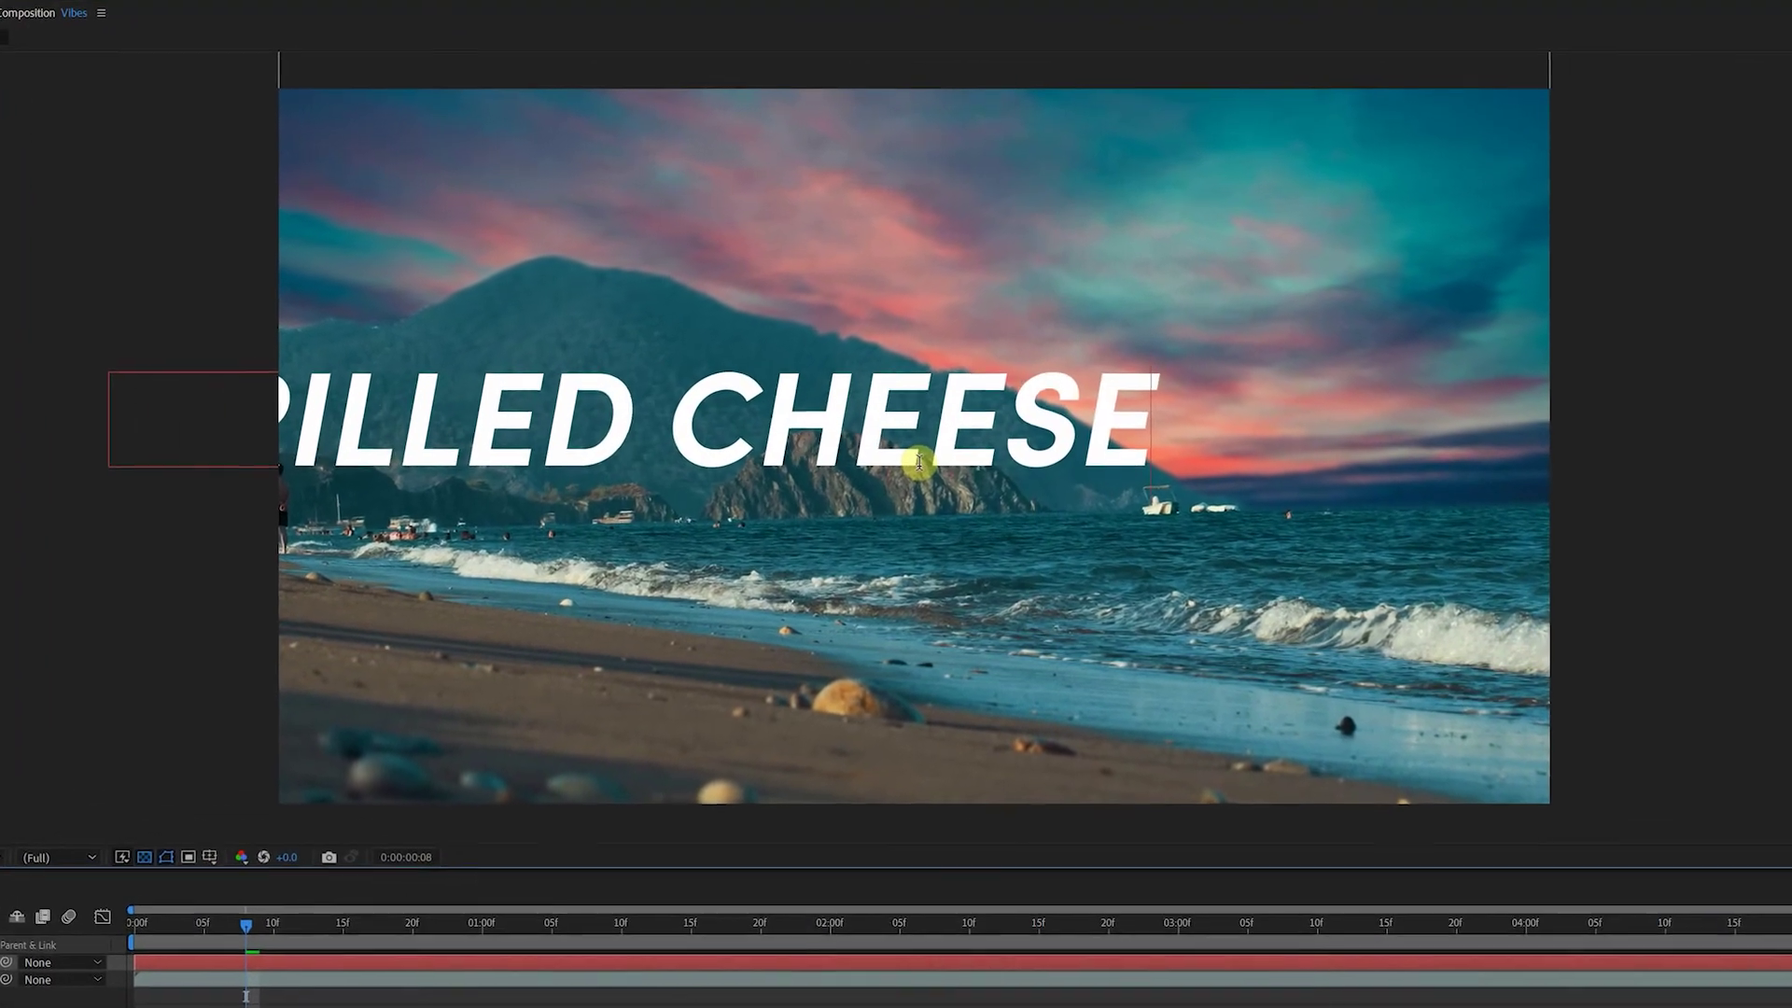
- Move the title up across the mountain slope and align it to the composition's horizontal center
click(548, 275)
drag(1110, 474, 1031, 425)
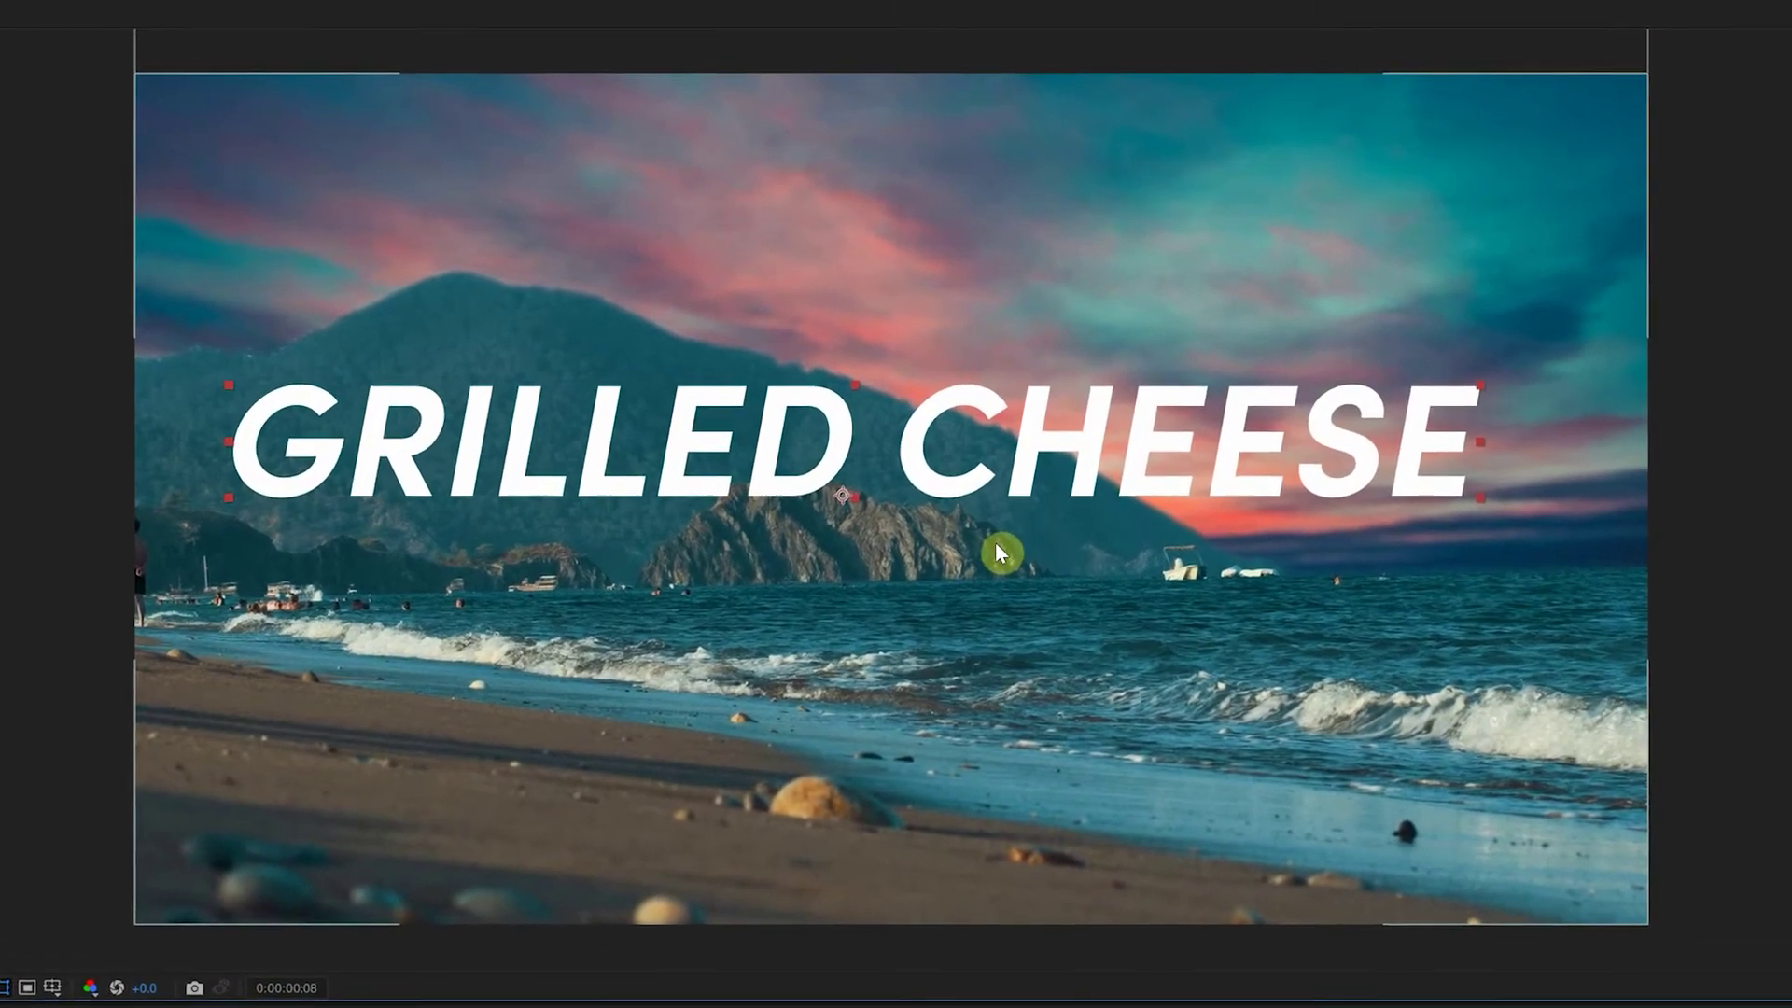
drag(995, 543, 1027, 444)
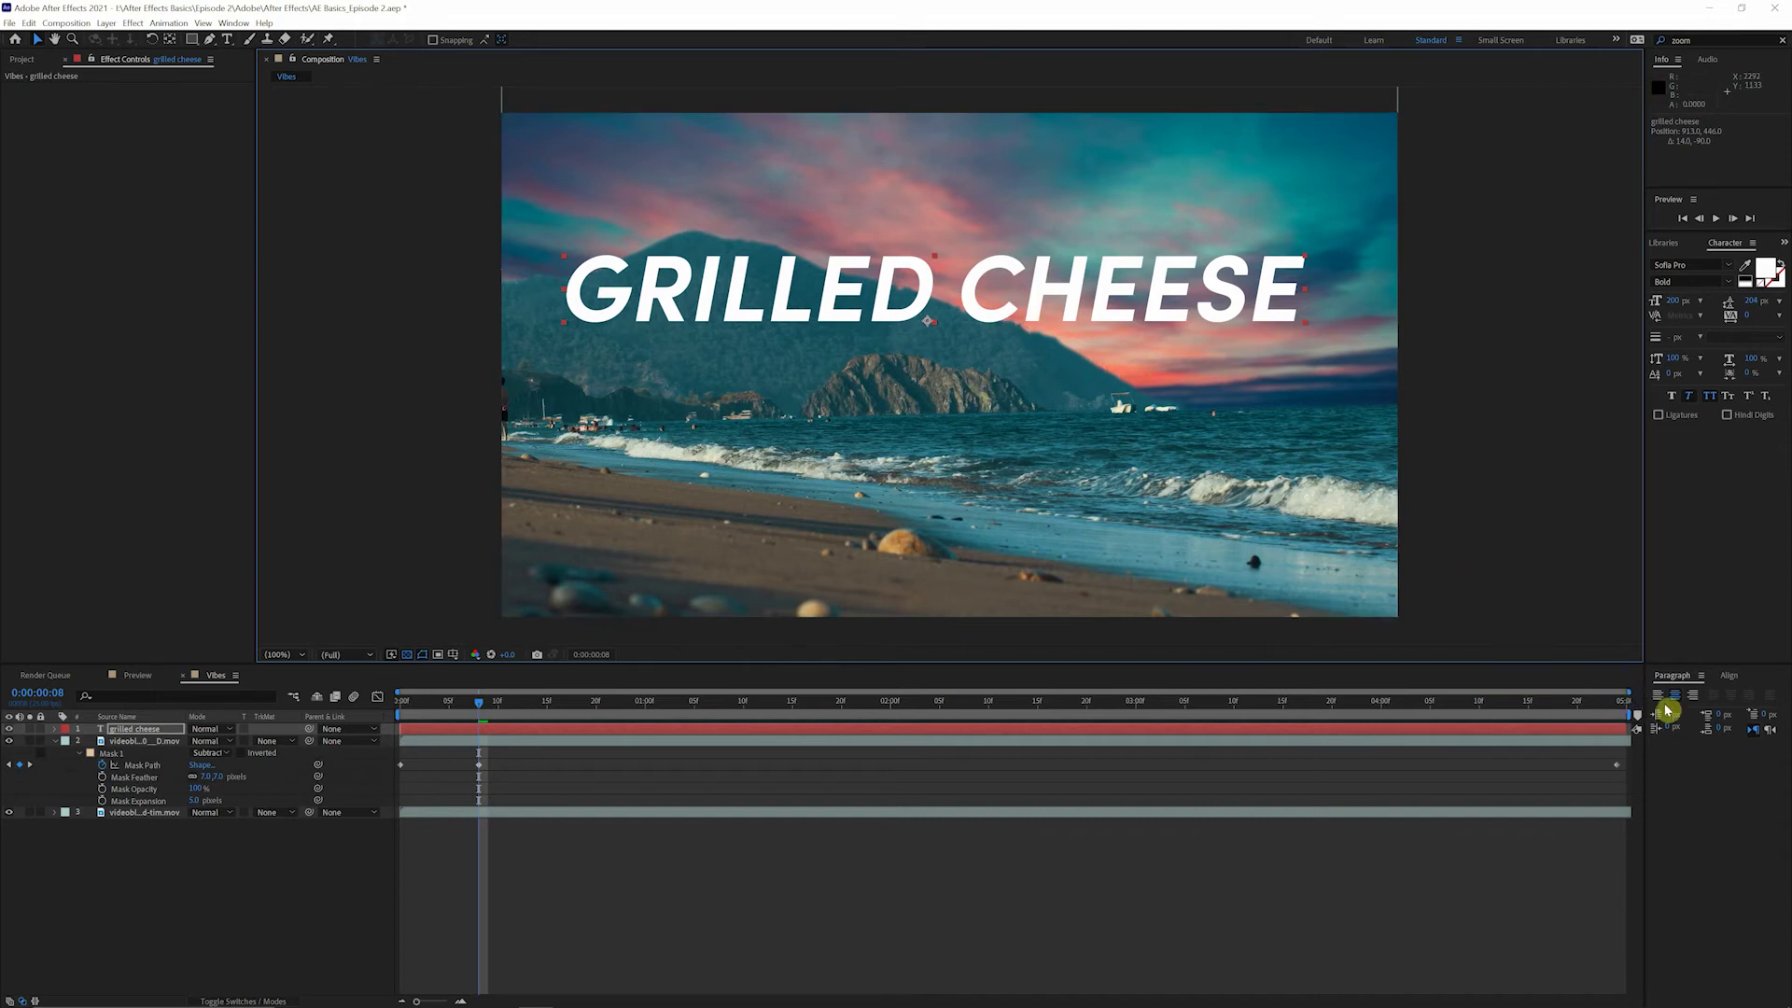
click(1735, 677)
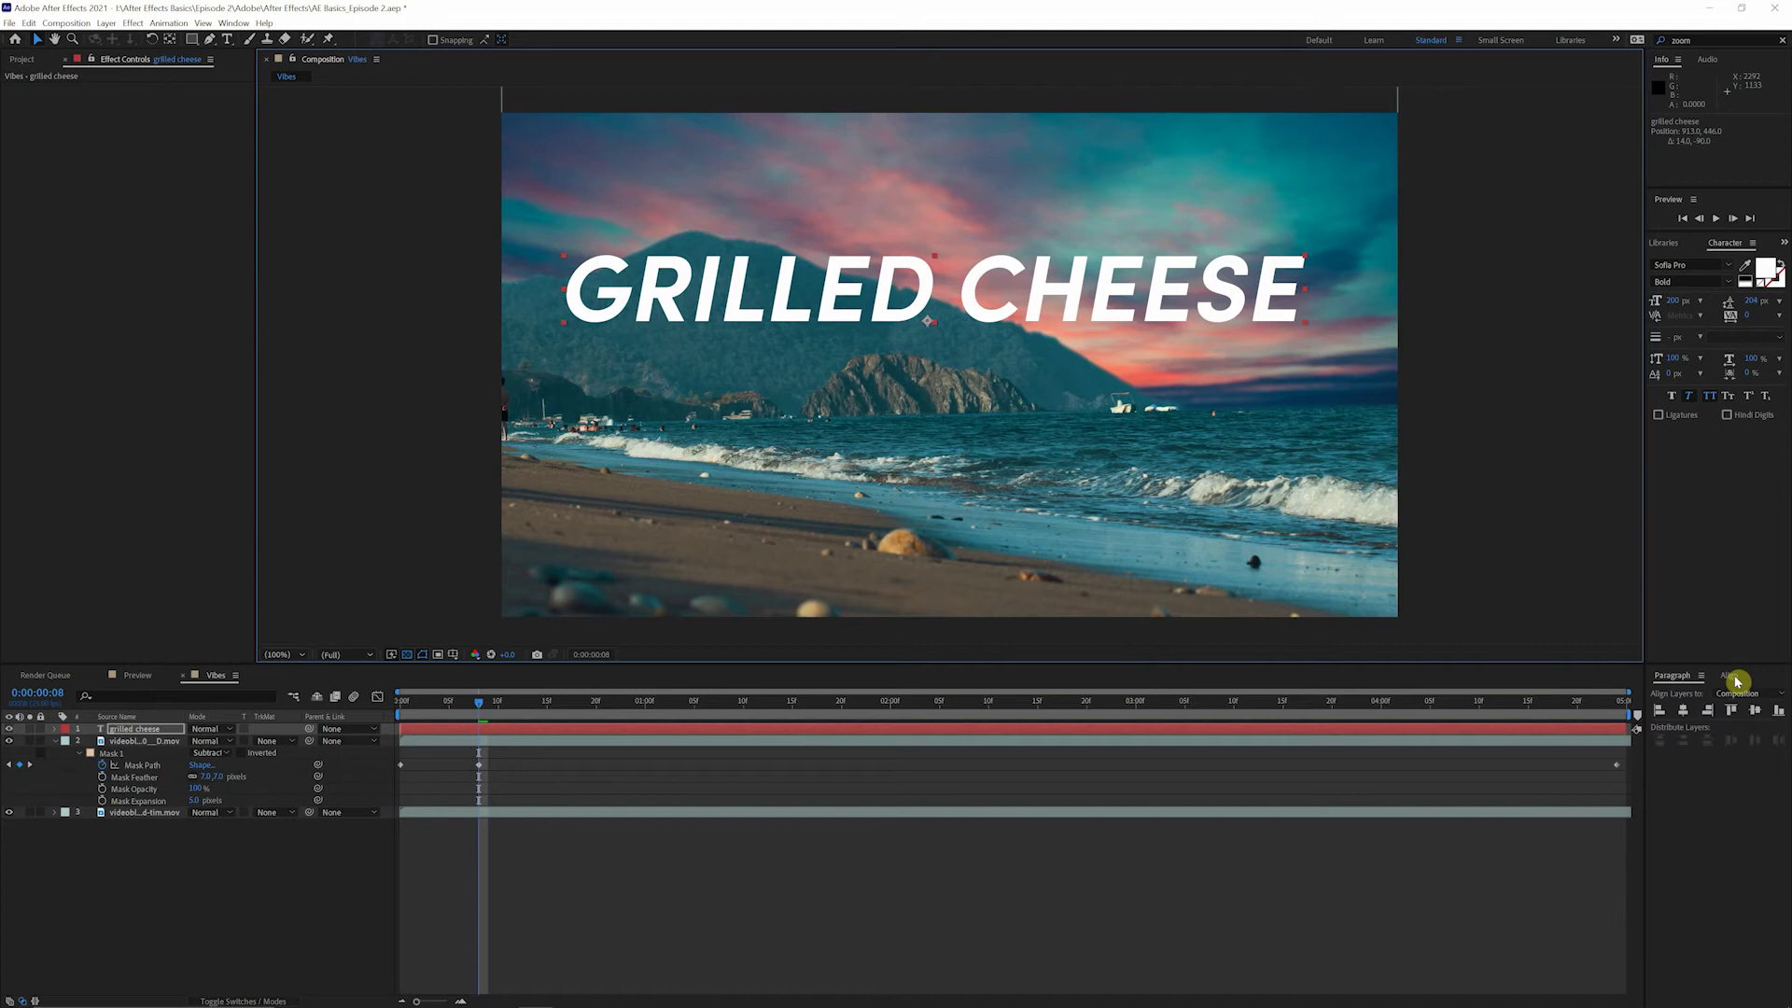
click(1684, 713)
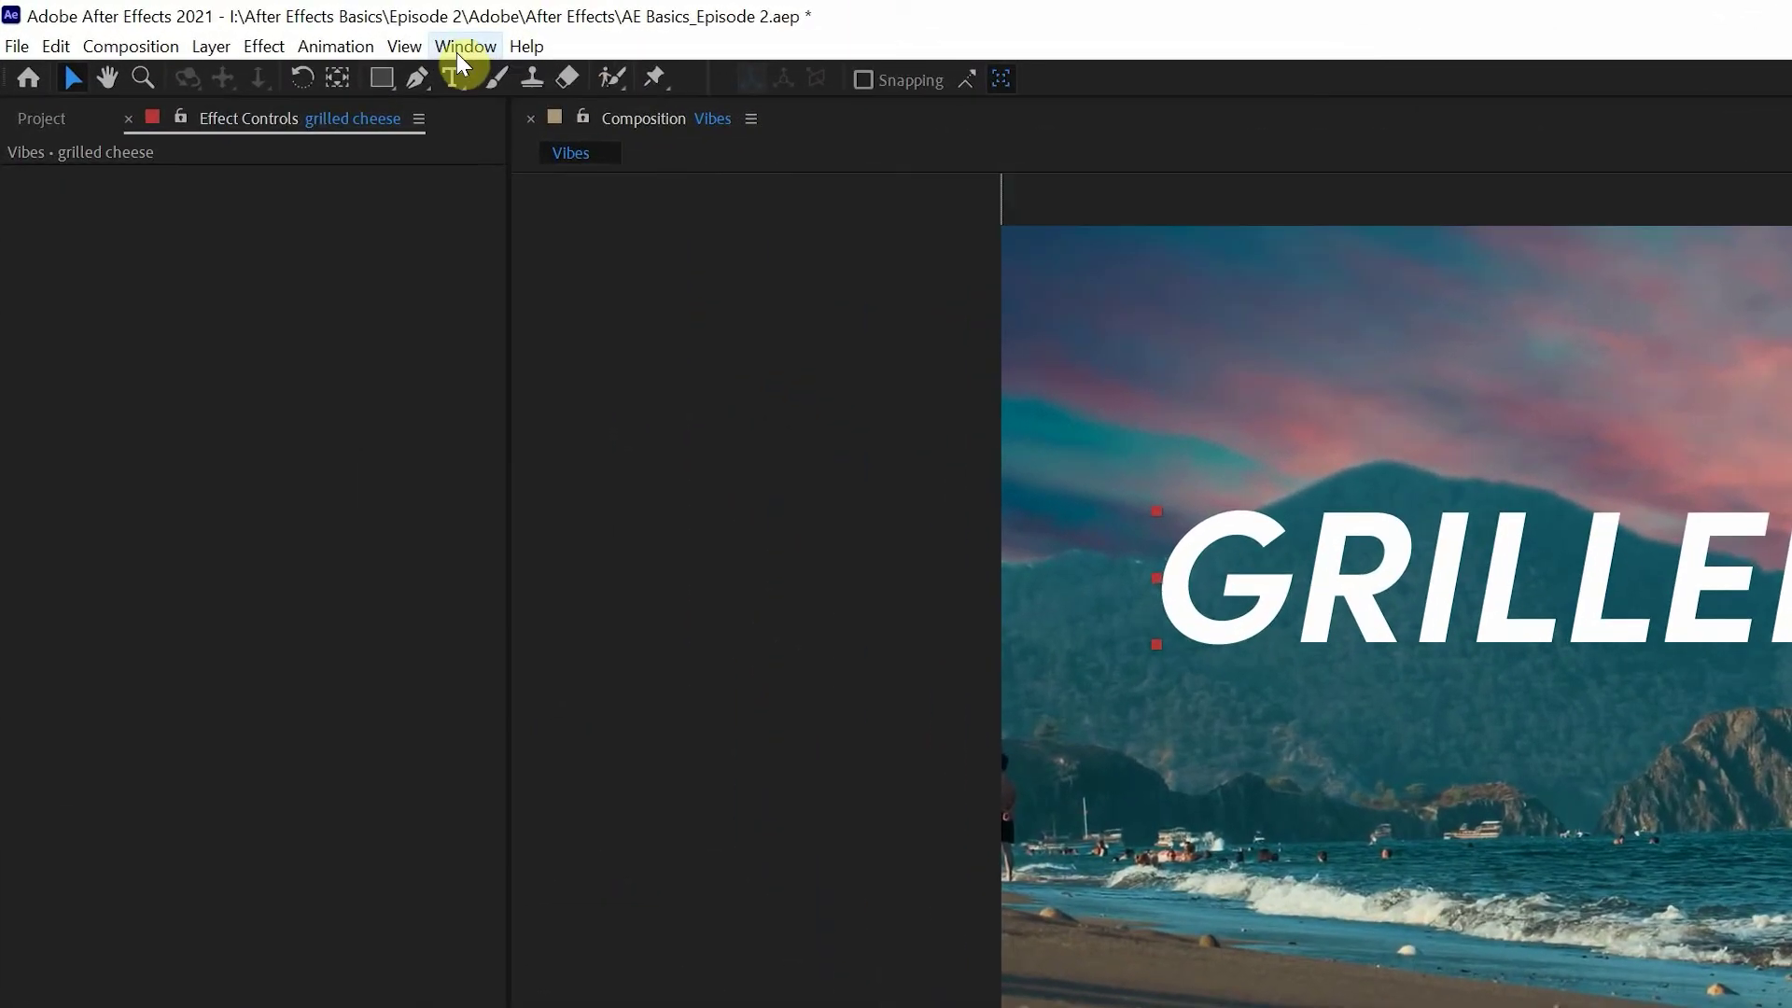
click(457, 48)
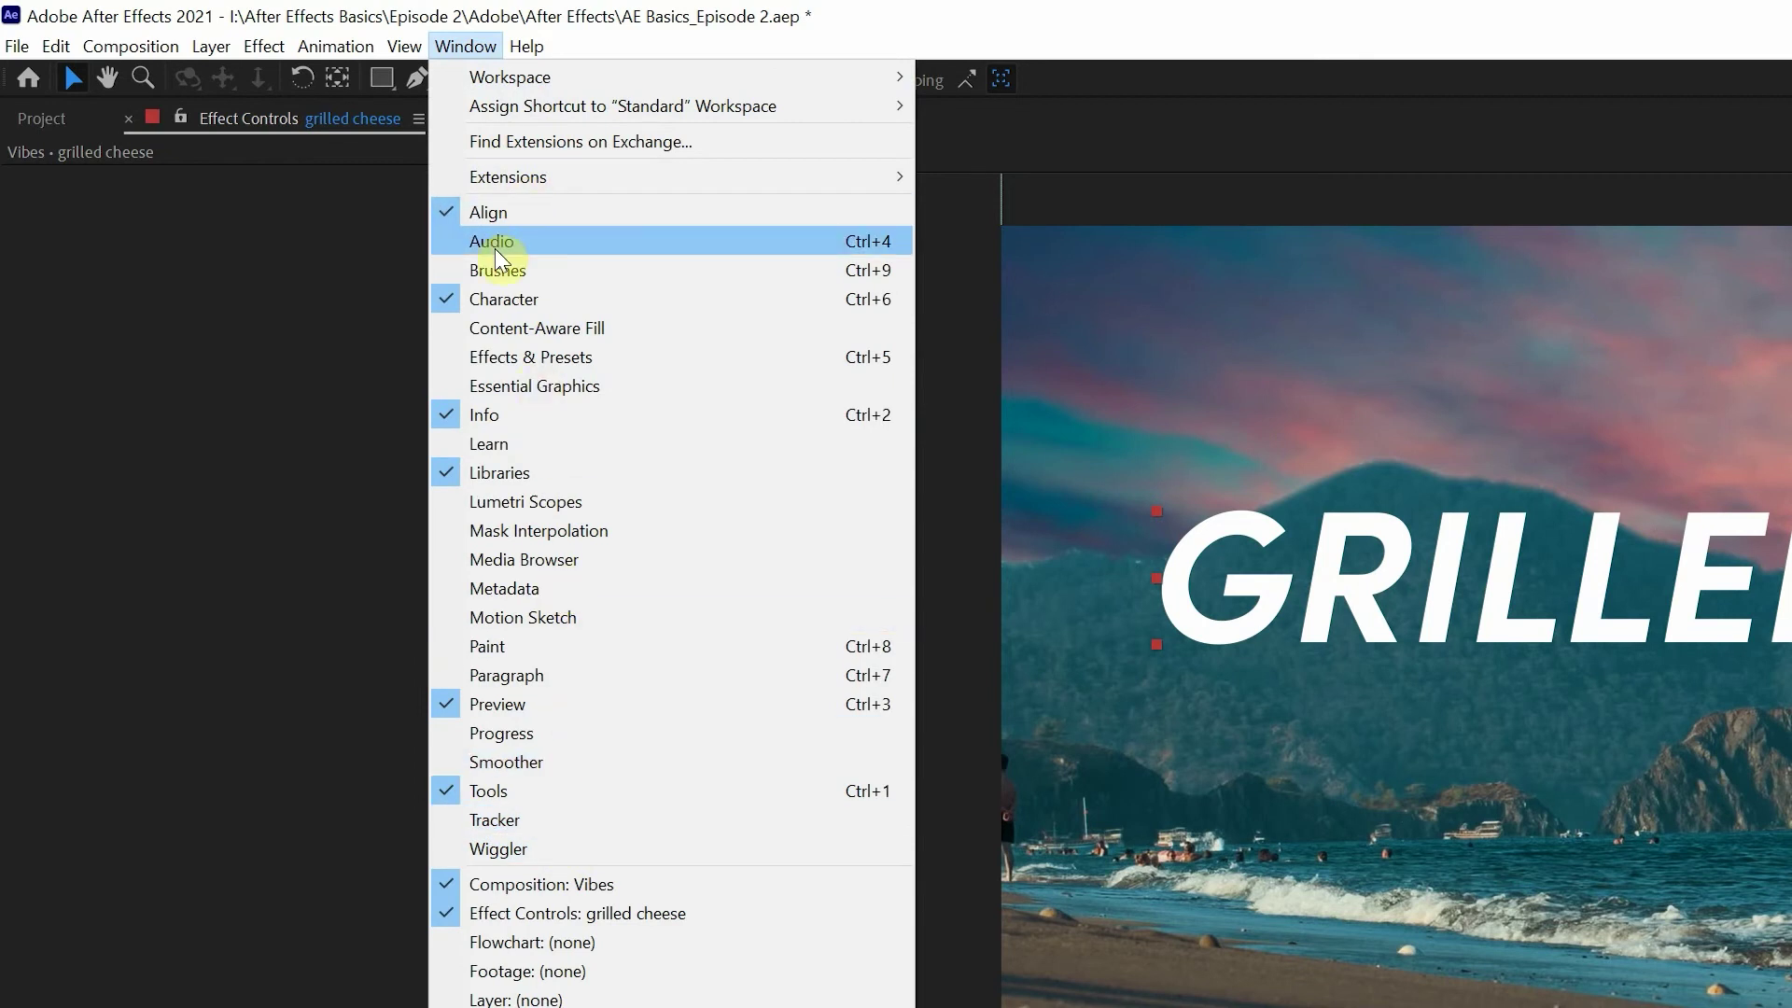
click(1641, 671)
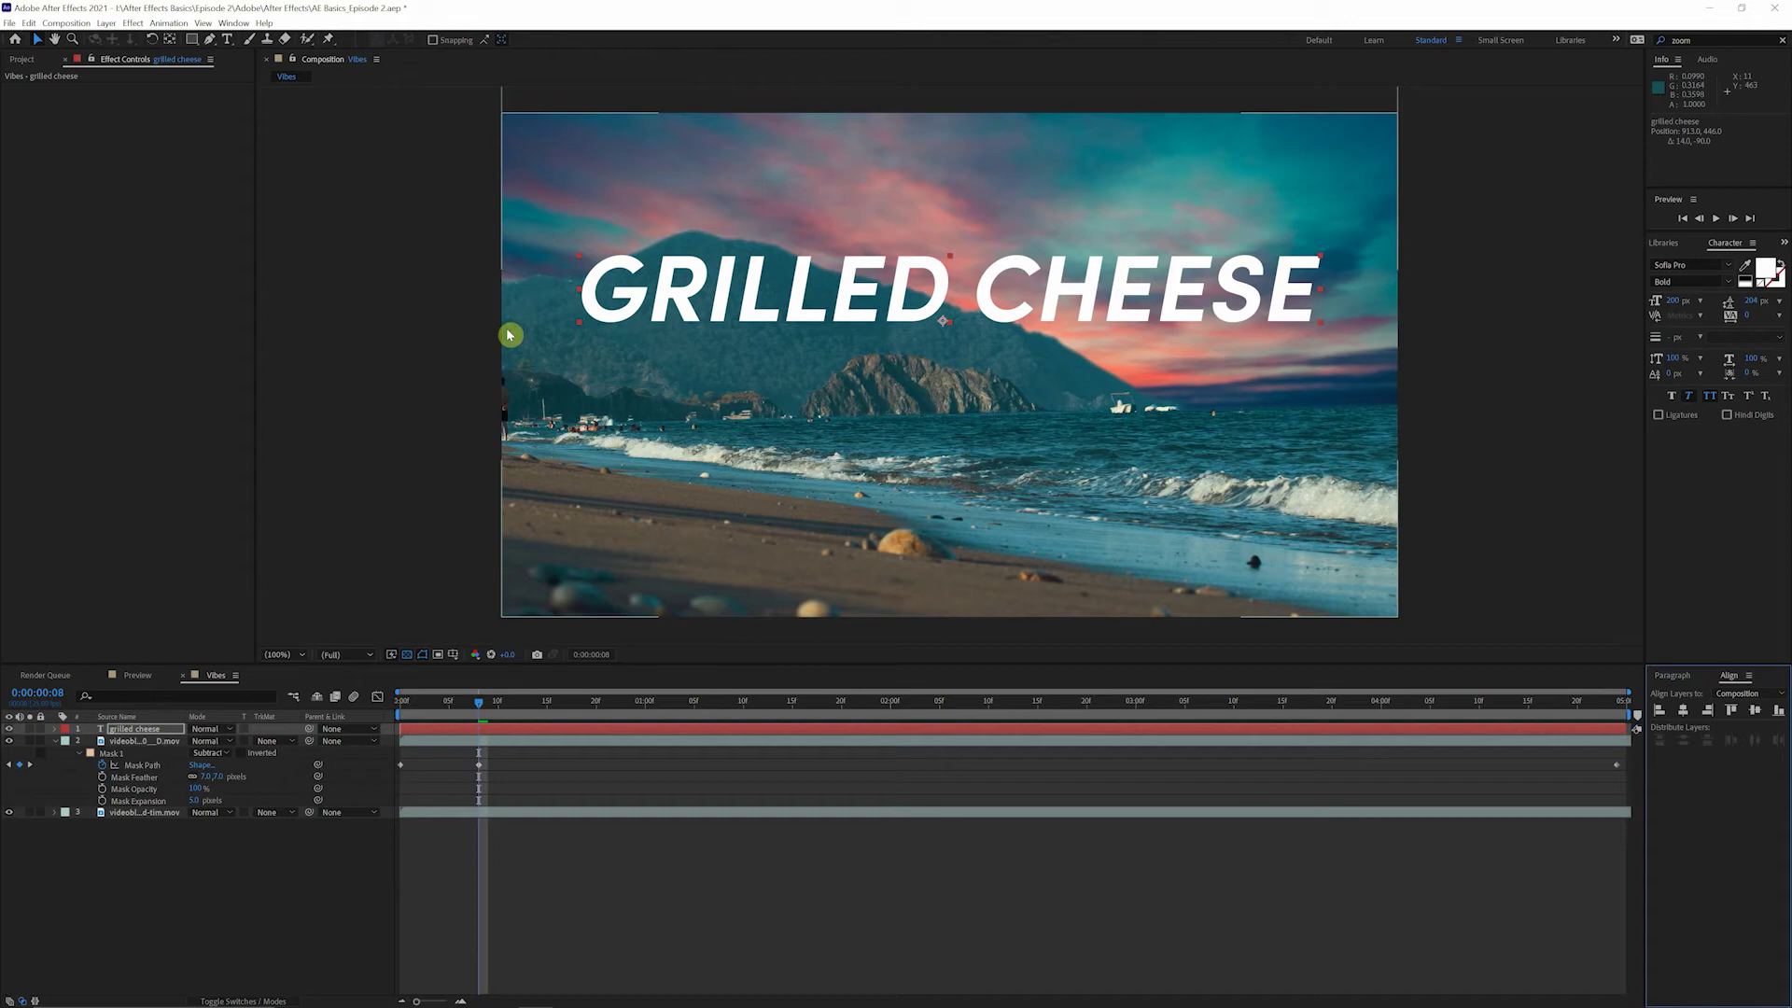
- Place the title layer beneath the beach layer and lower its Position to 945.9, 835.0 with a keyframe at frame 8
key(u)
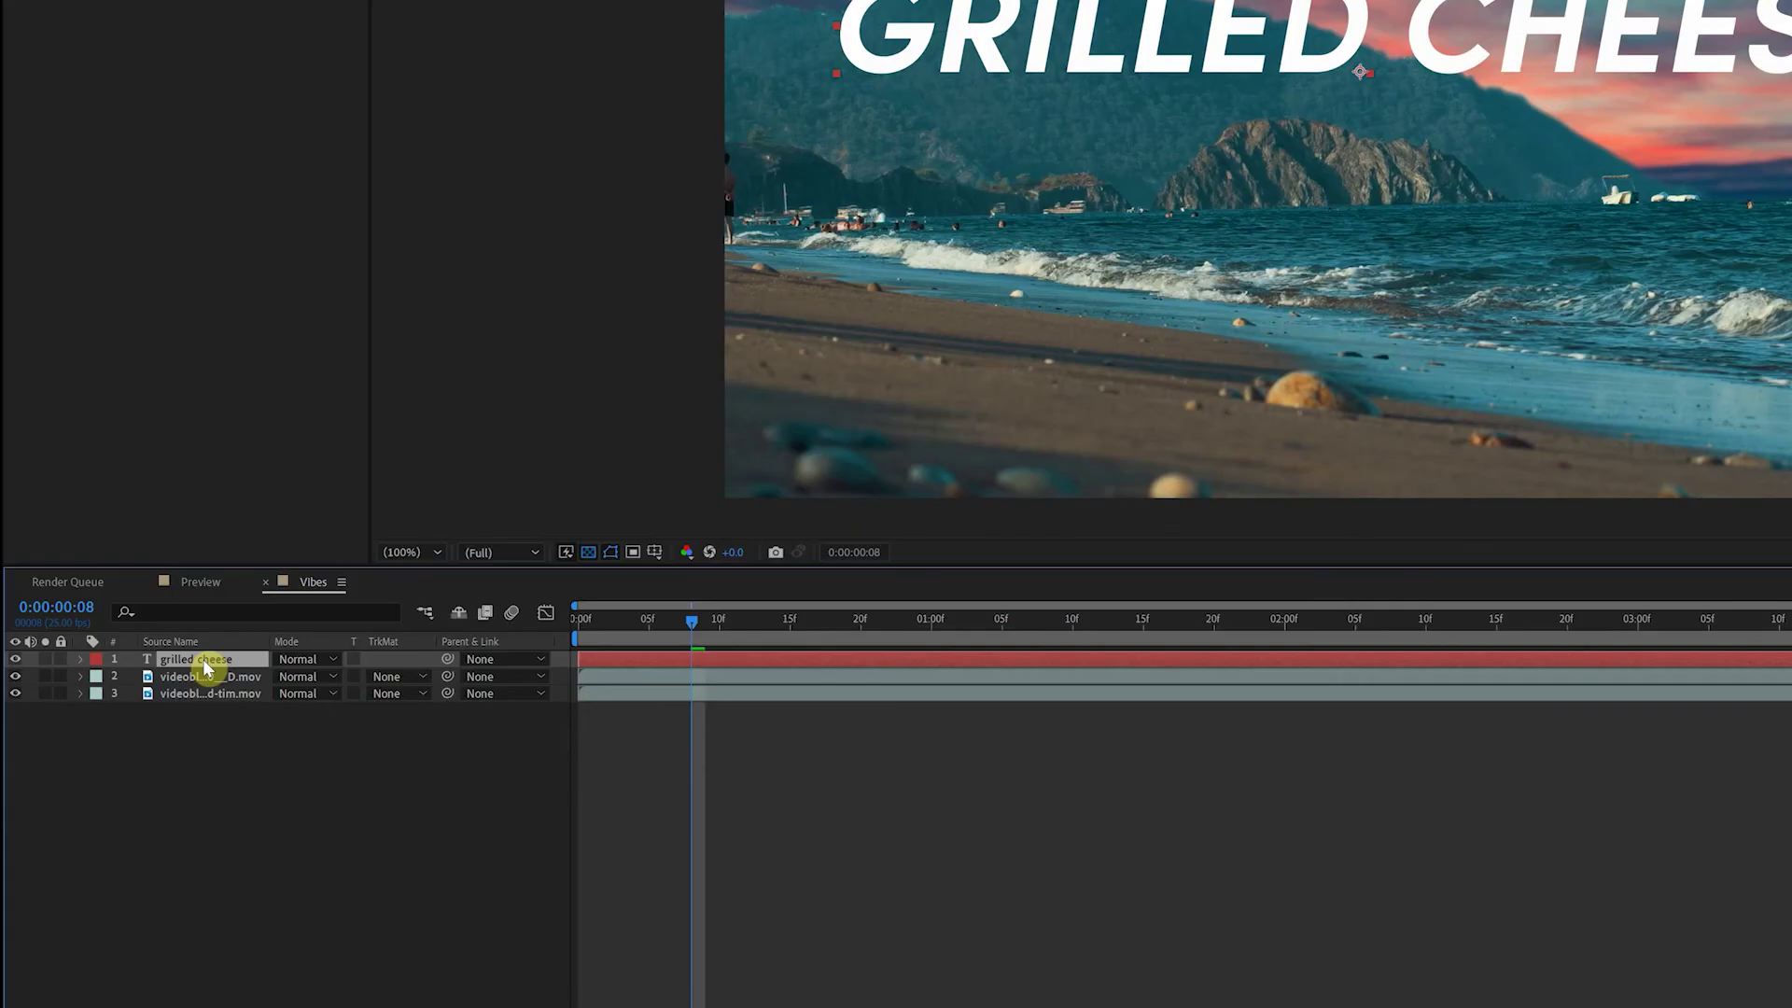
drag(207, 660, 224, 690)
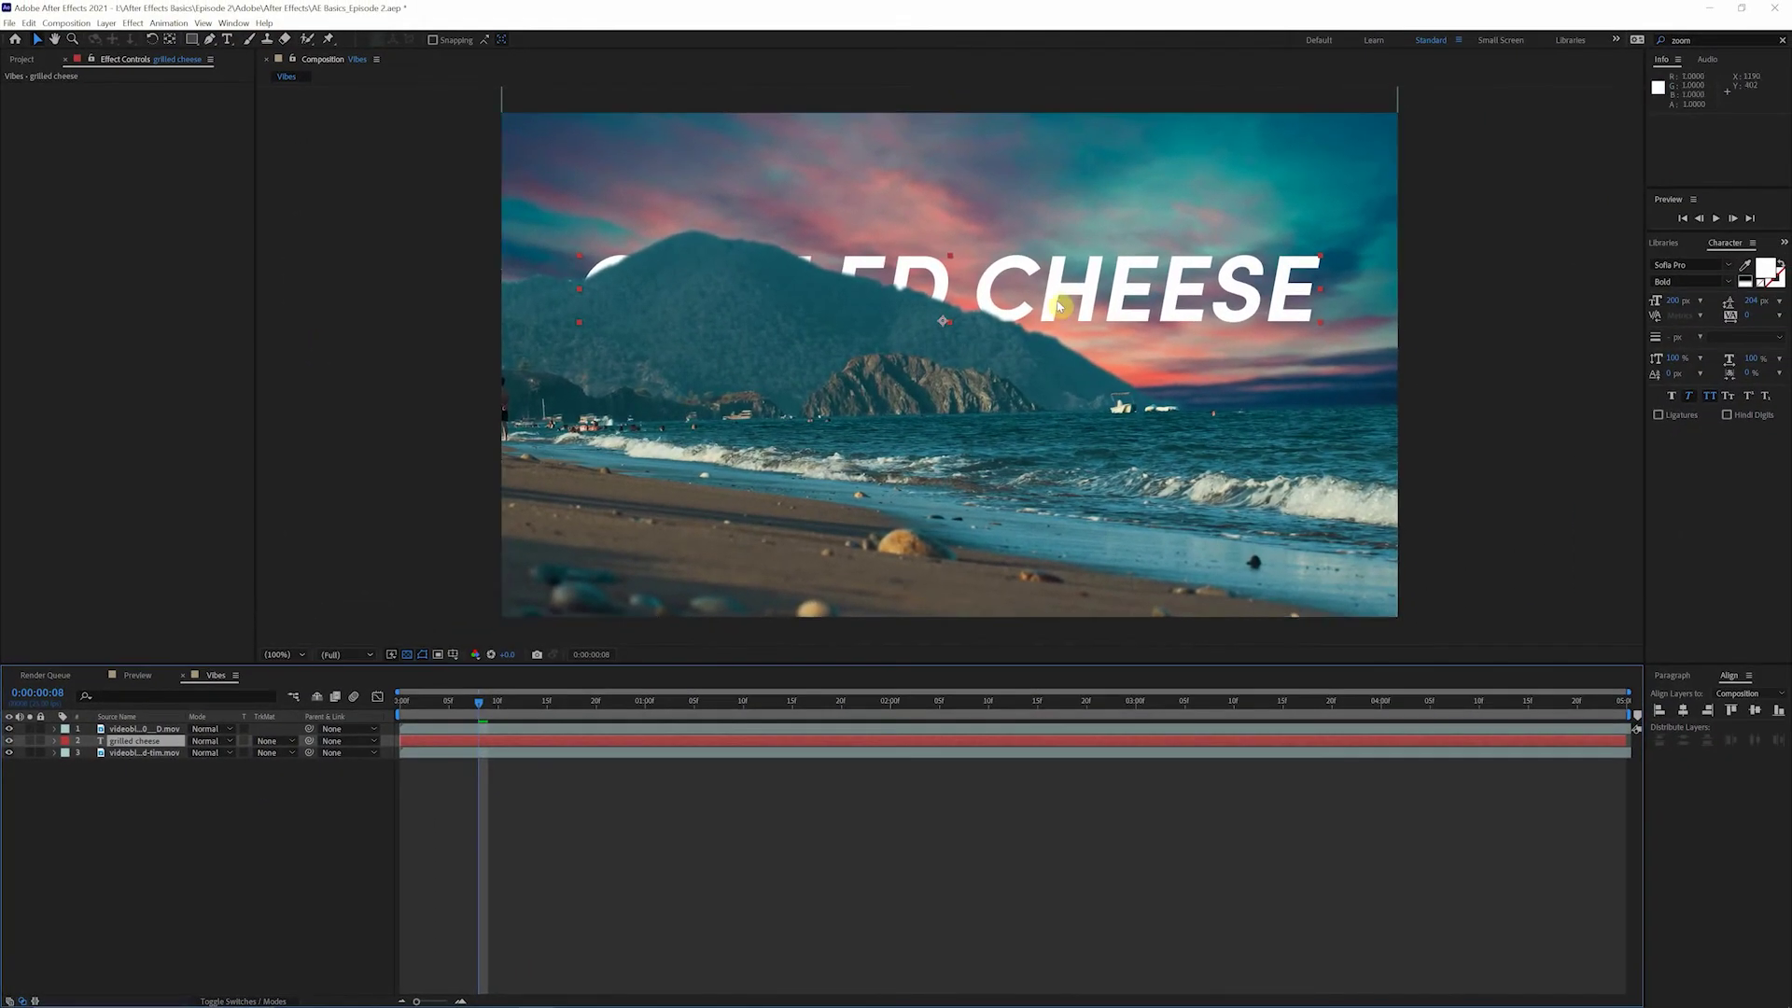
drag(1067, 294, 1052, 261)
key(p)
drag(221, 754, 449, 798)
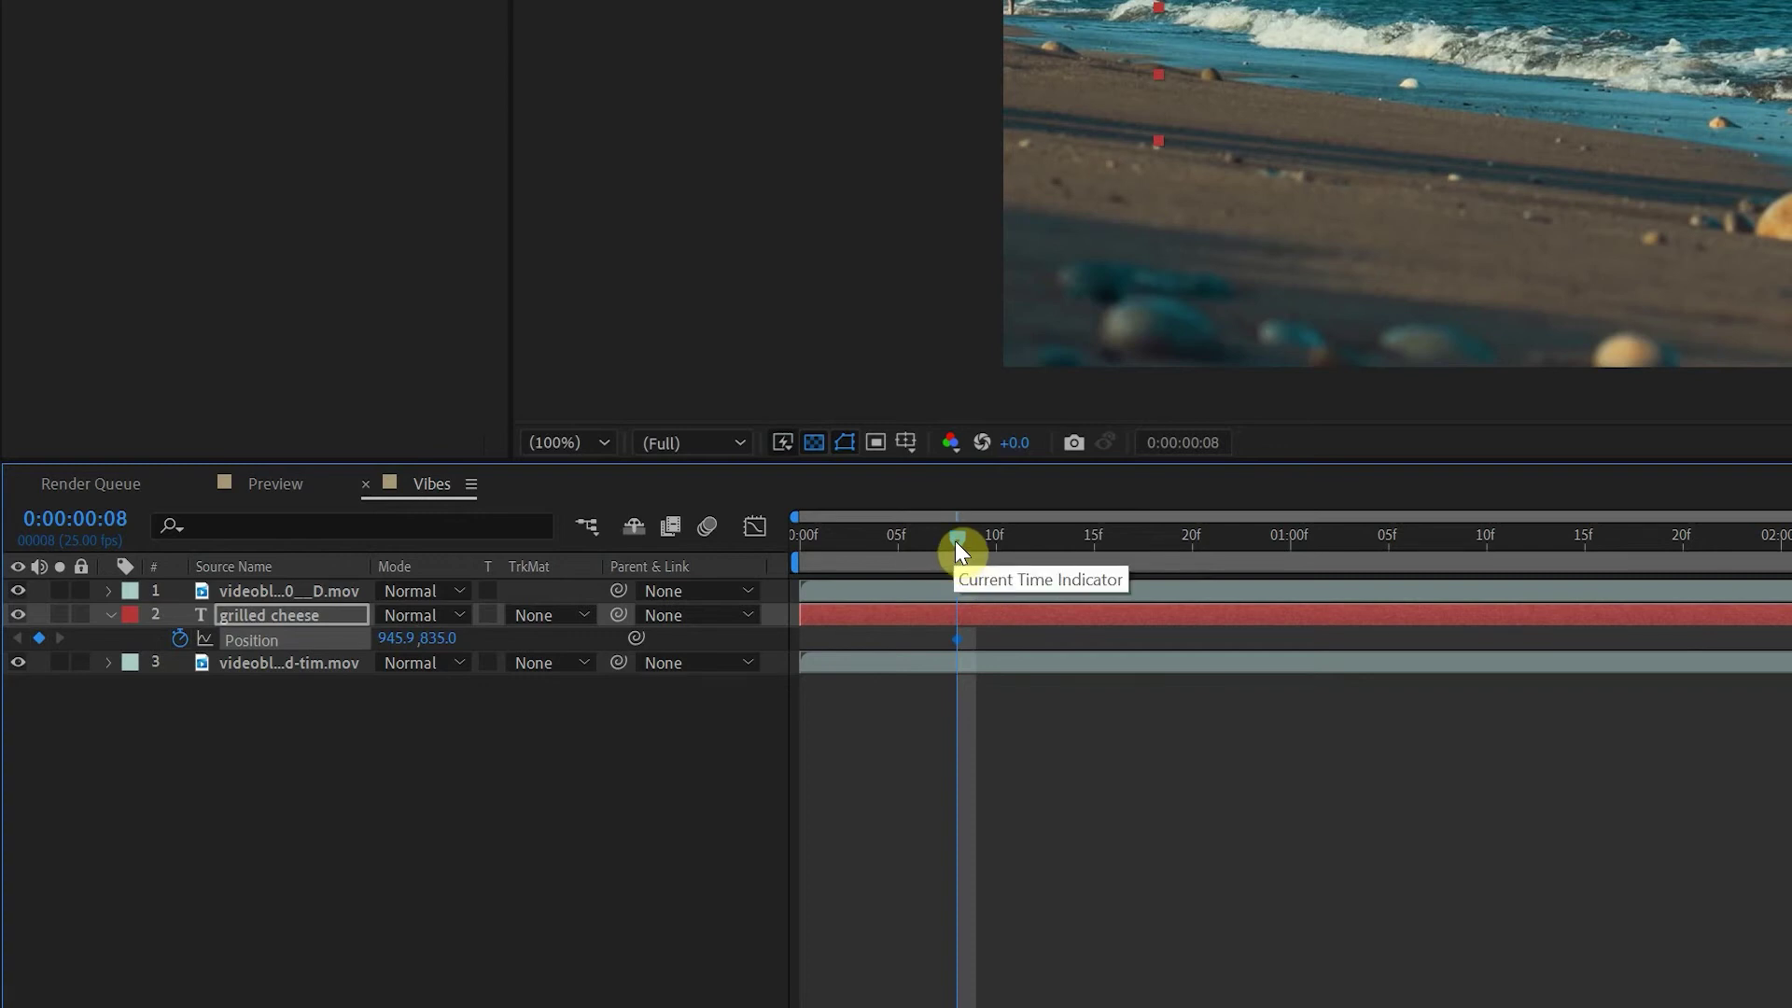
- Try to move the title's Position keyframe from frame 8 to another frame, and undo that change
drag(966, 529, 761, 561)
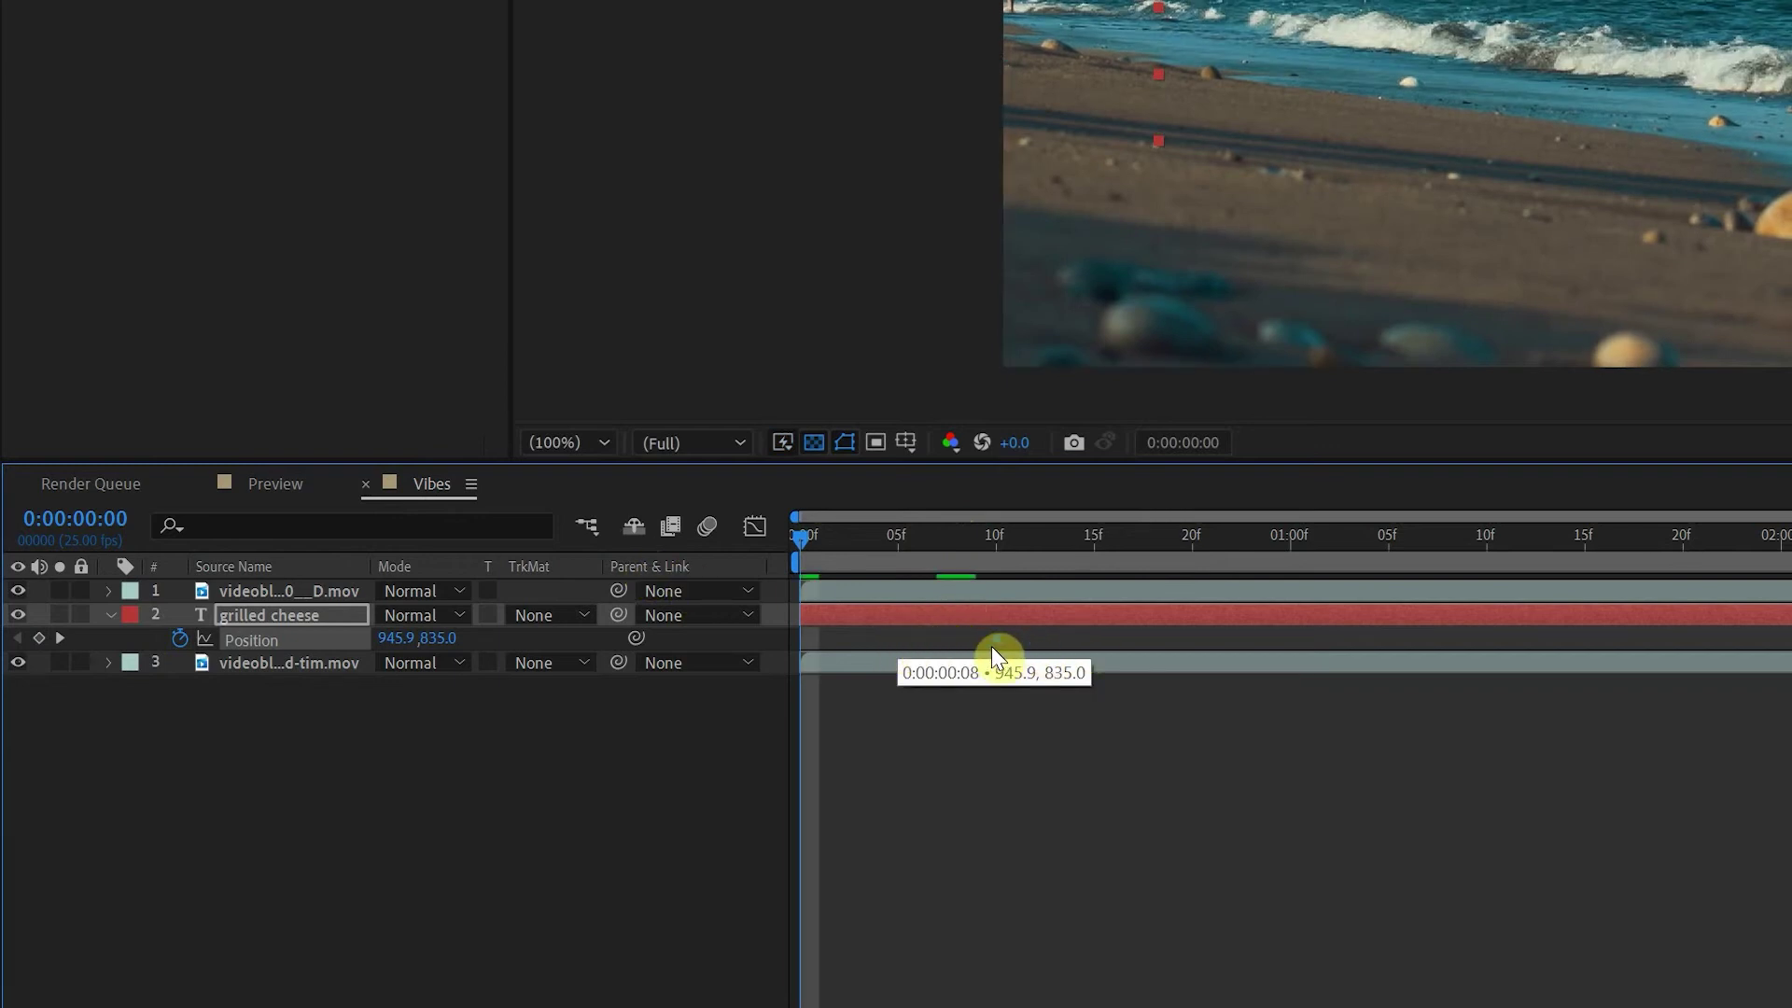
drag(992, 646, 812, 648)
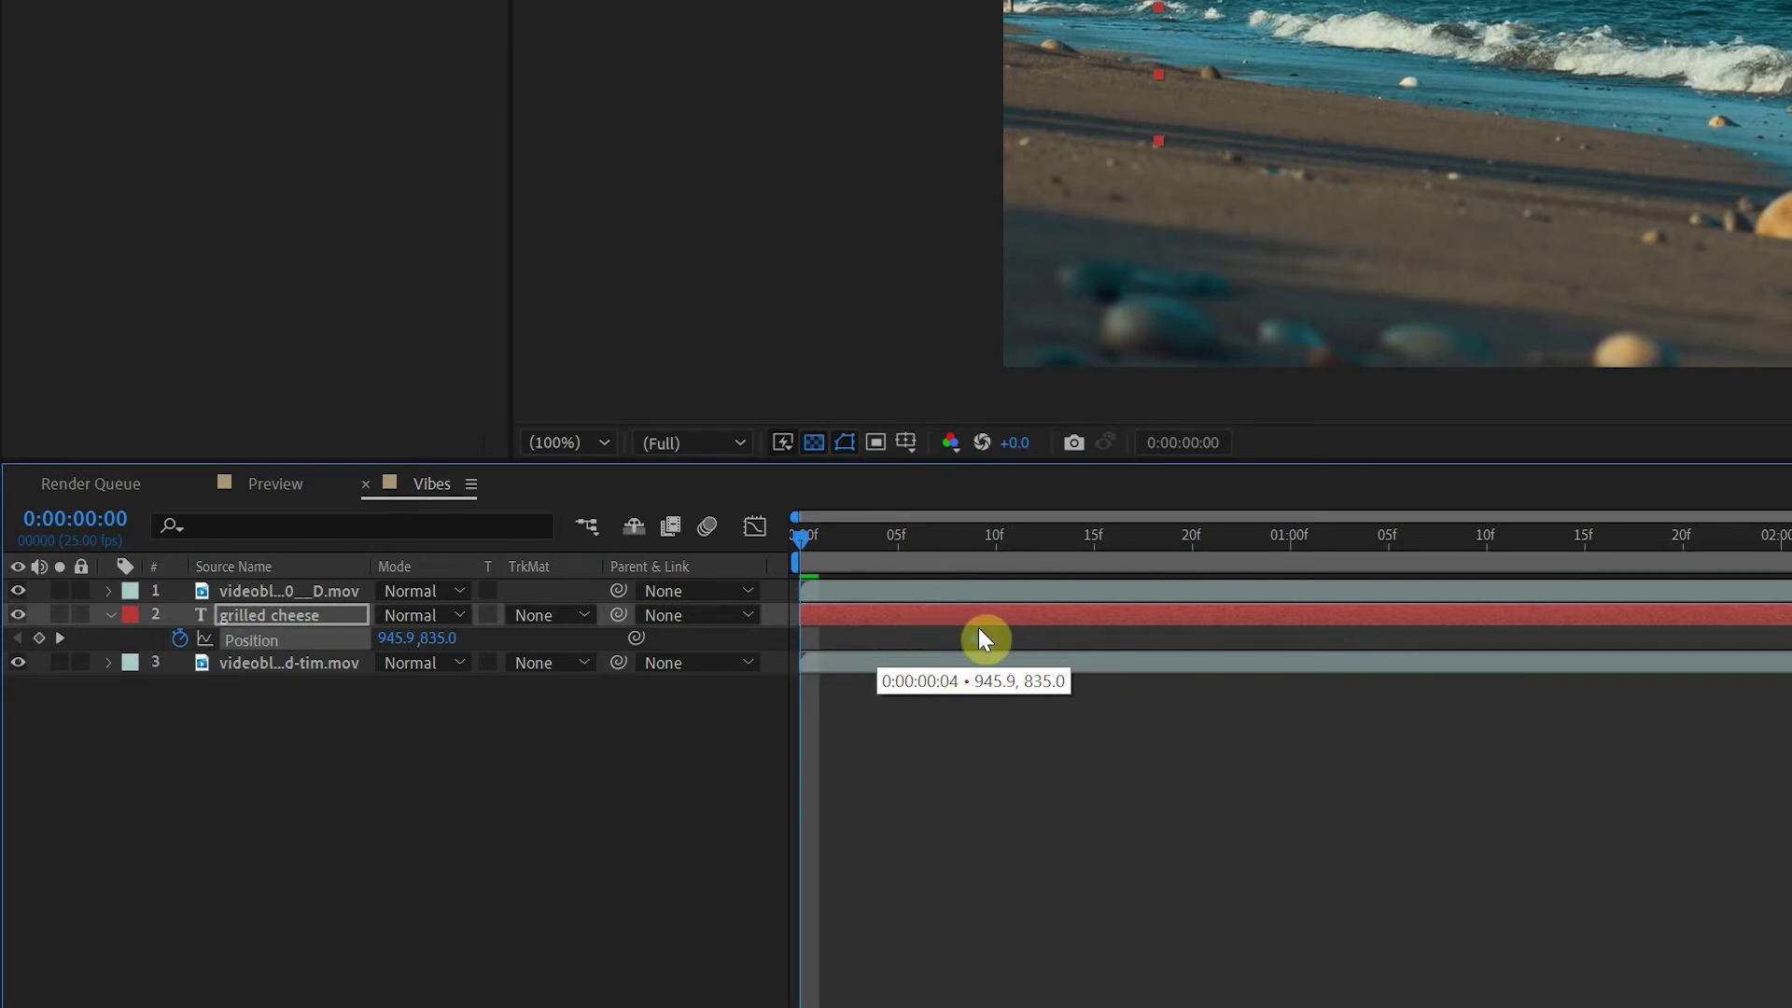
drag(795, 535, 958, 570)
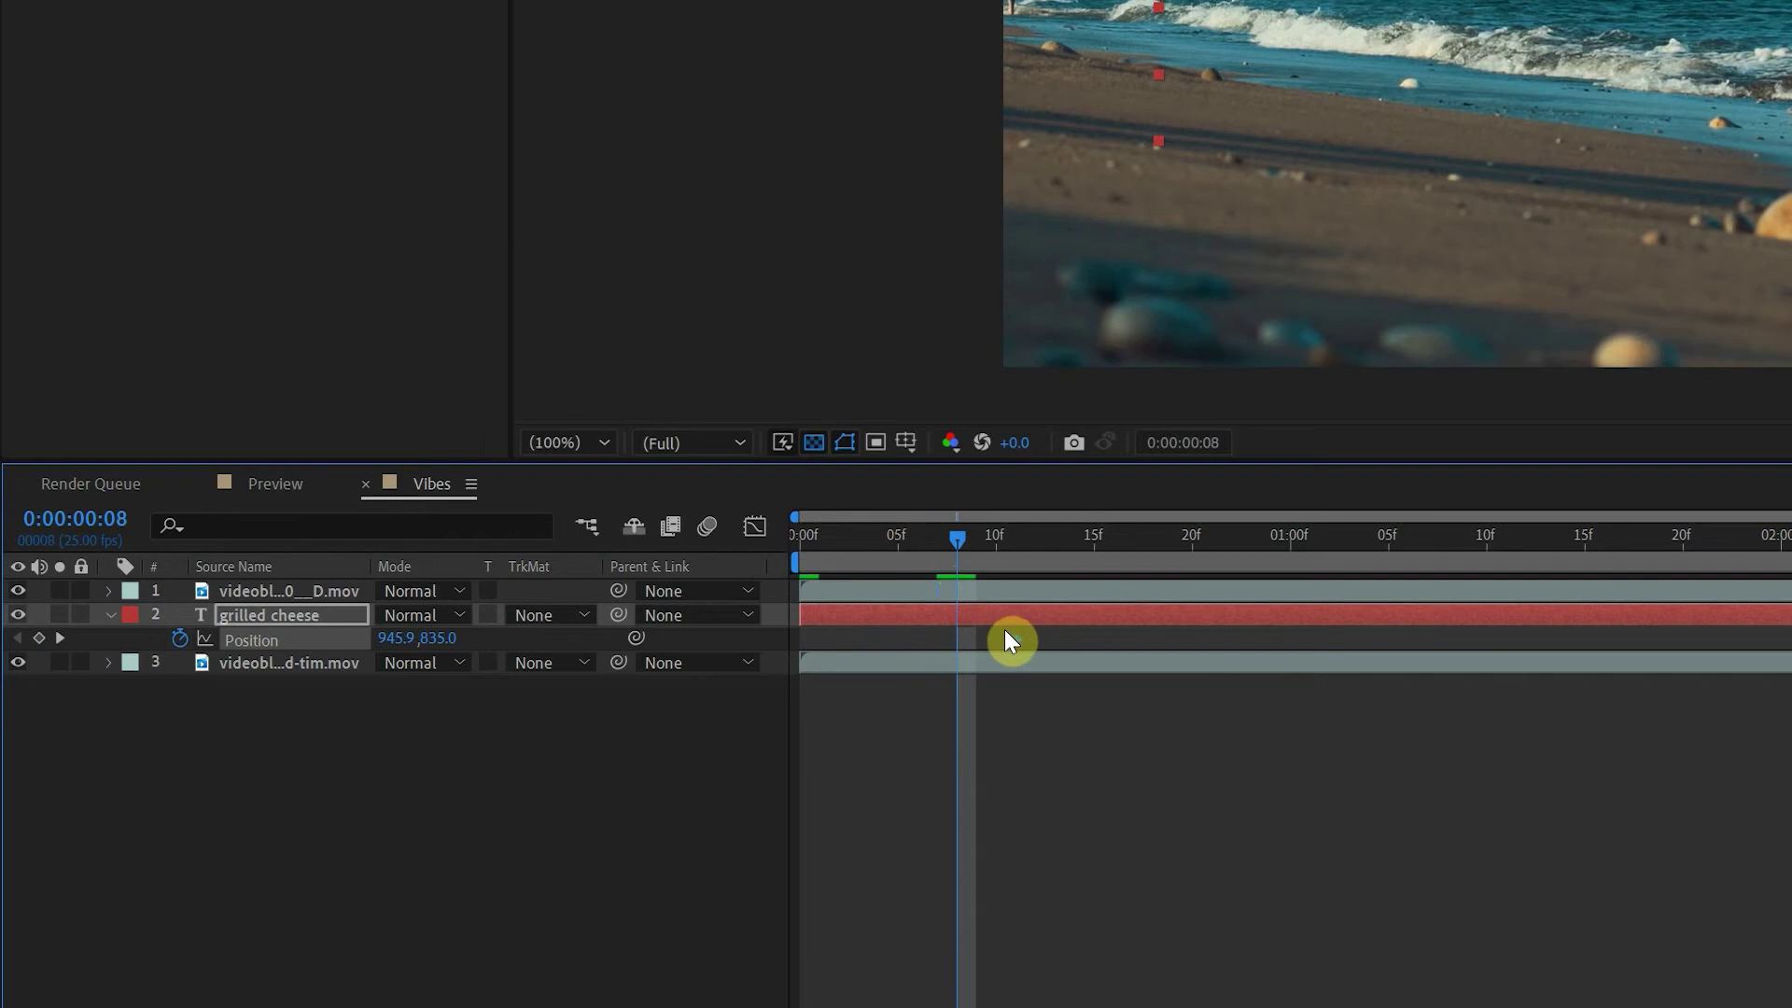
key(ctrl+z)
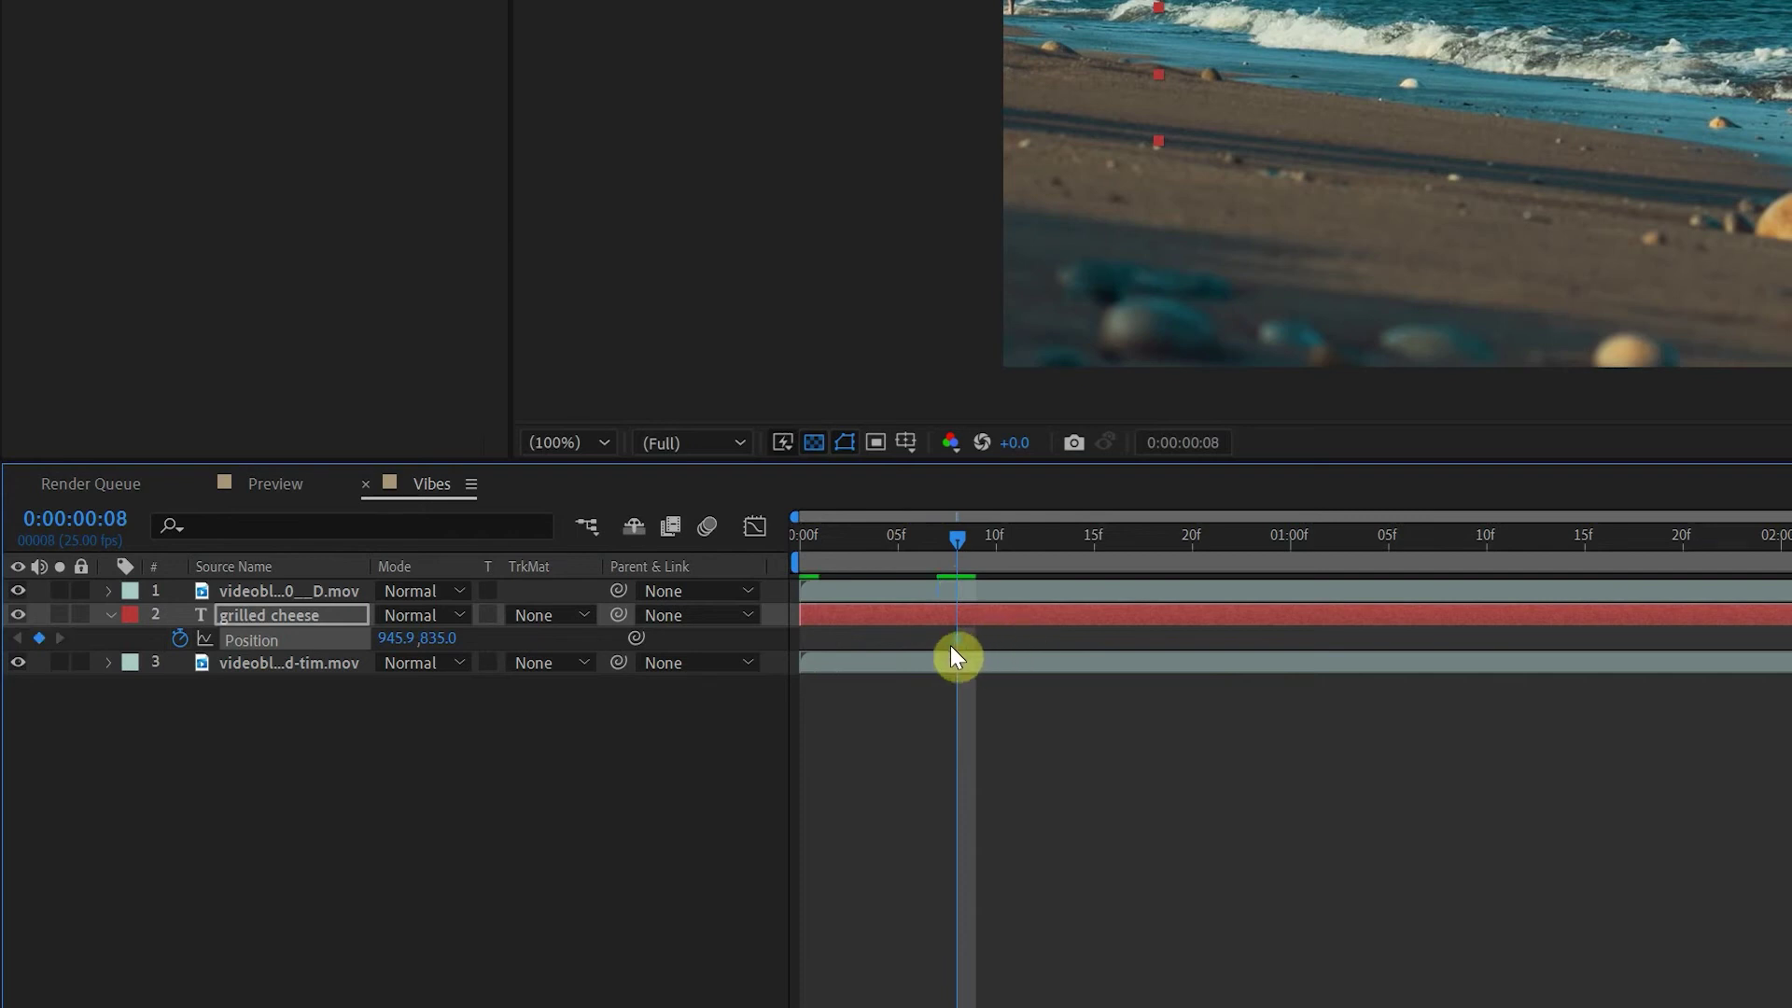
- Move the title's Position keyframe to 0:00:00:00 and add a second one at 0:00:03:00 with the title raised above the ridge
drag(956, 540, 662, 597)
drag(953, 640, 817, 644)
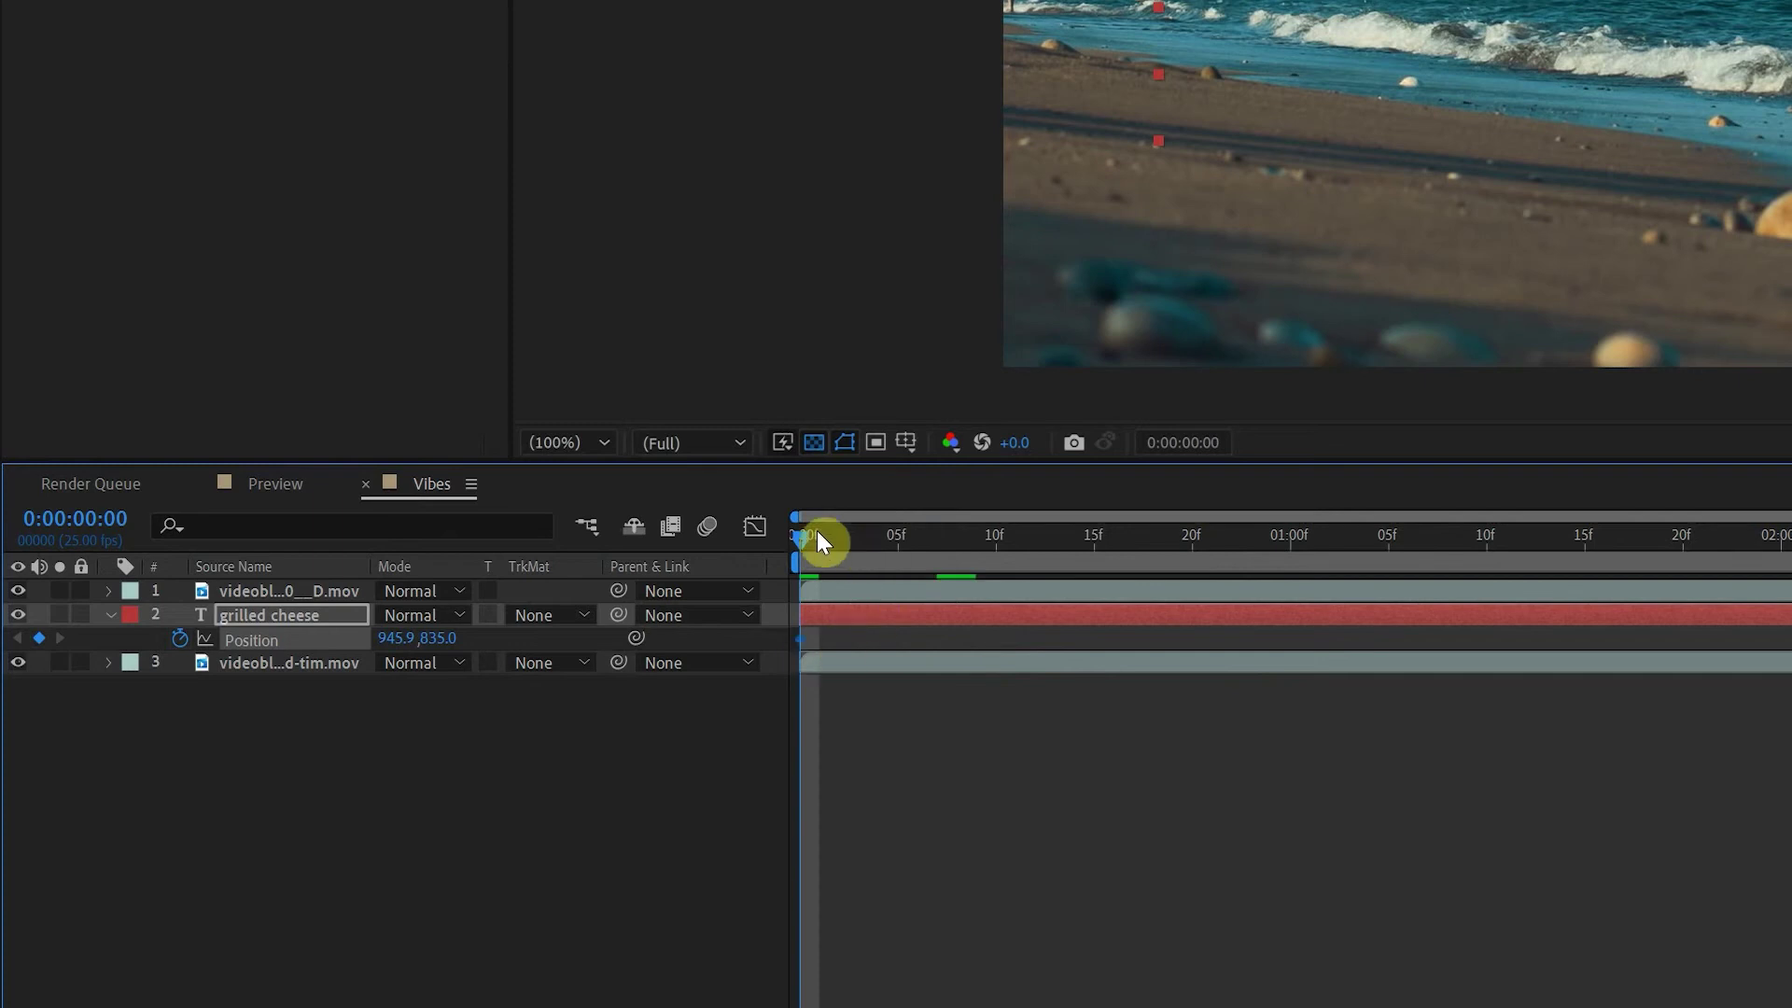
drag(797, 536, 1791, 583)
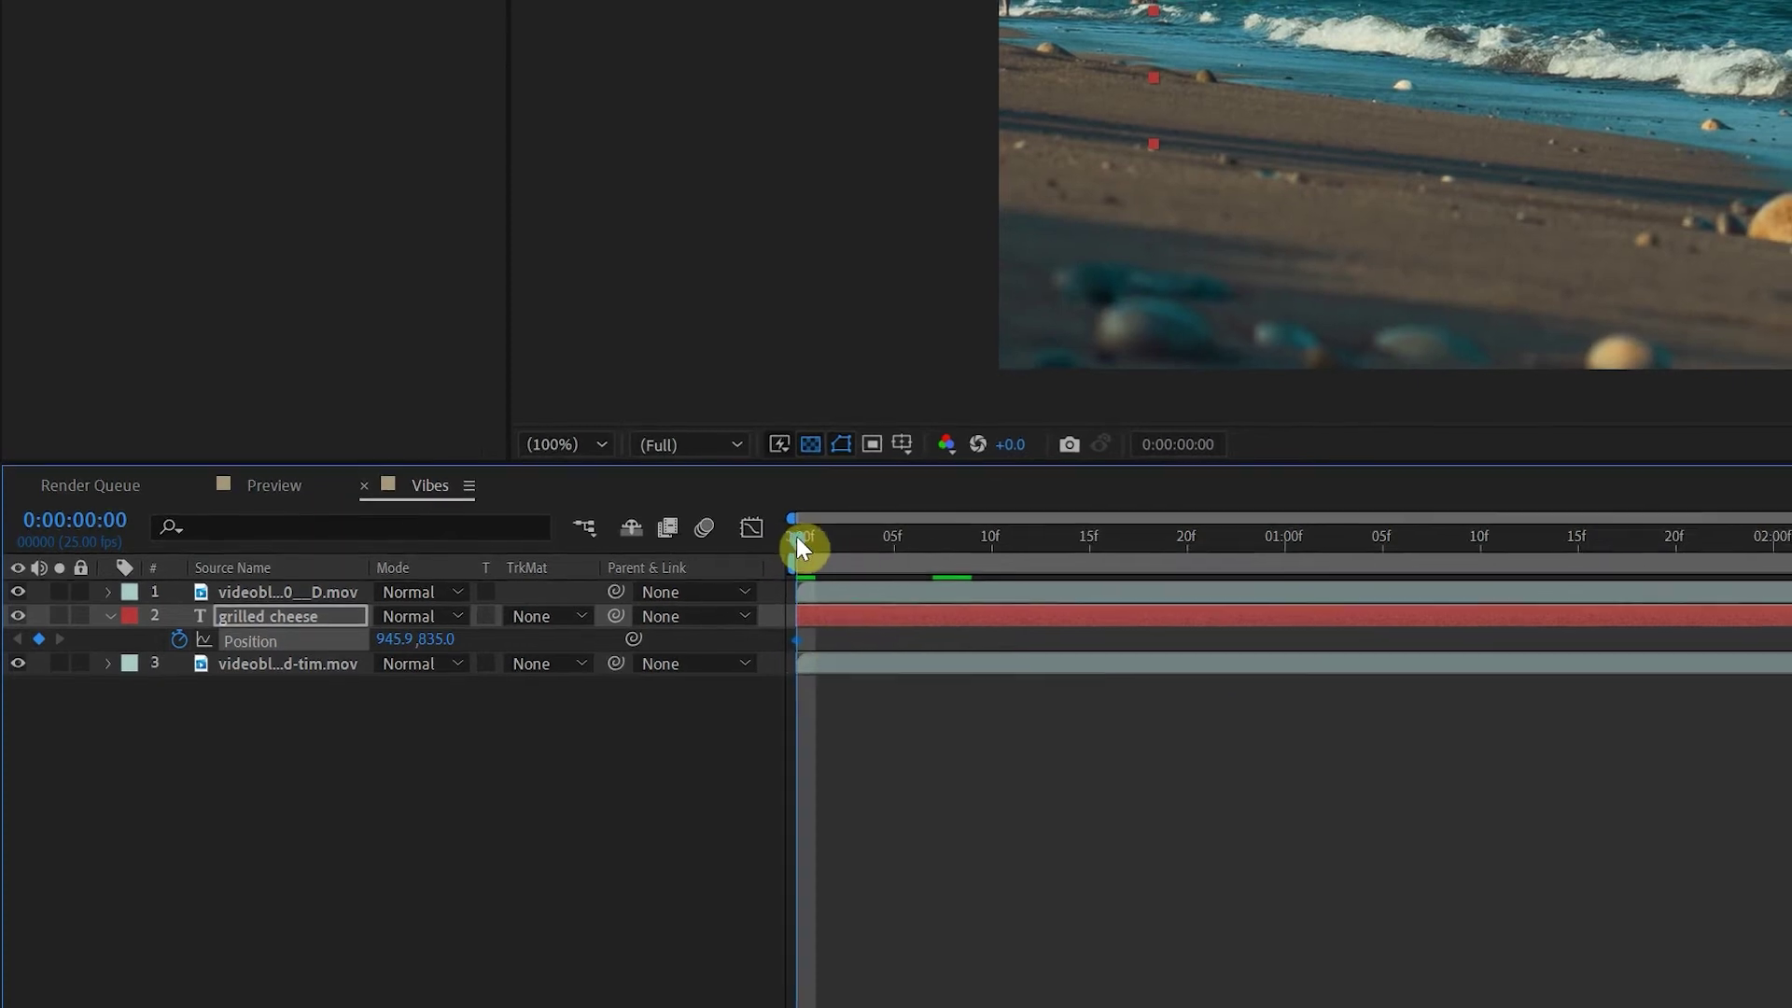
drag(1151, 722, 1172, 721)
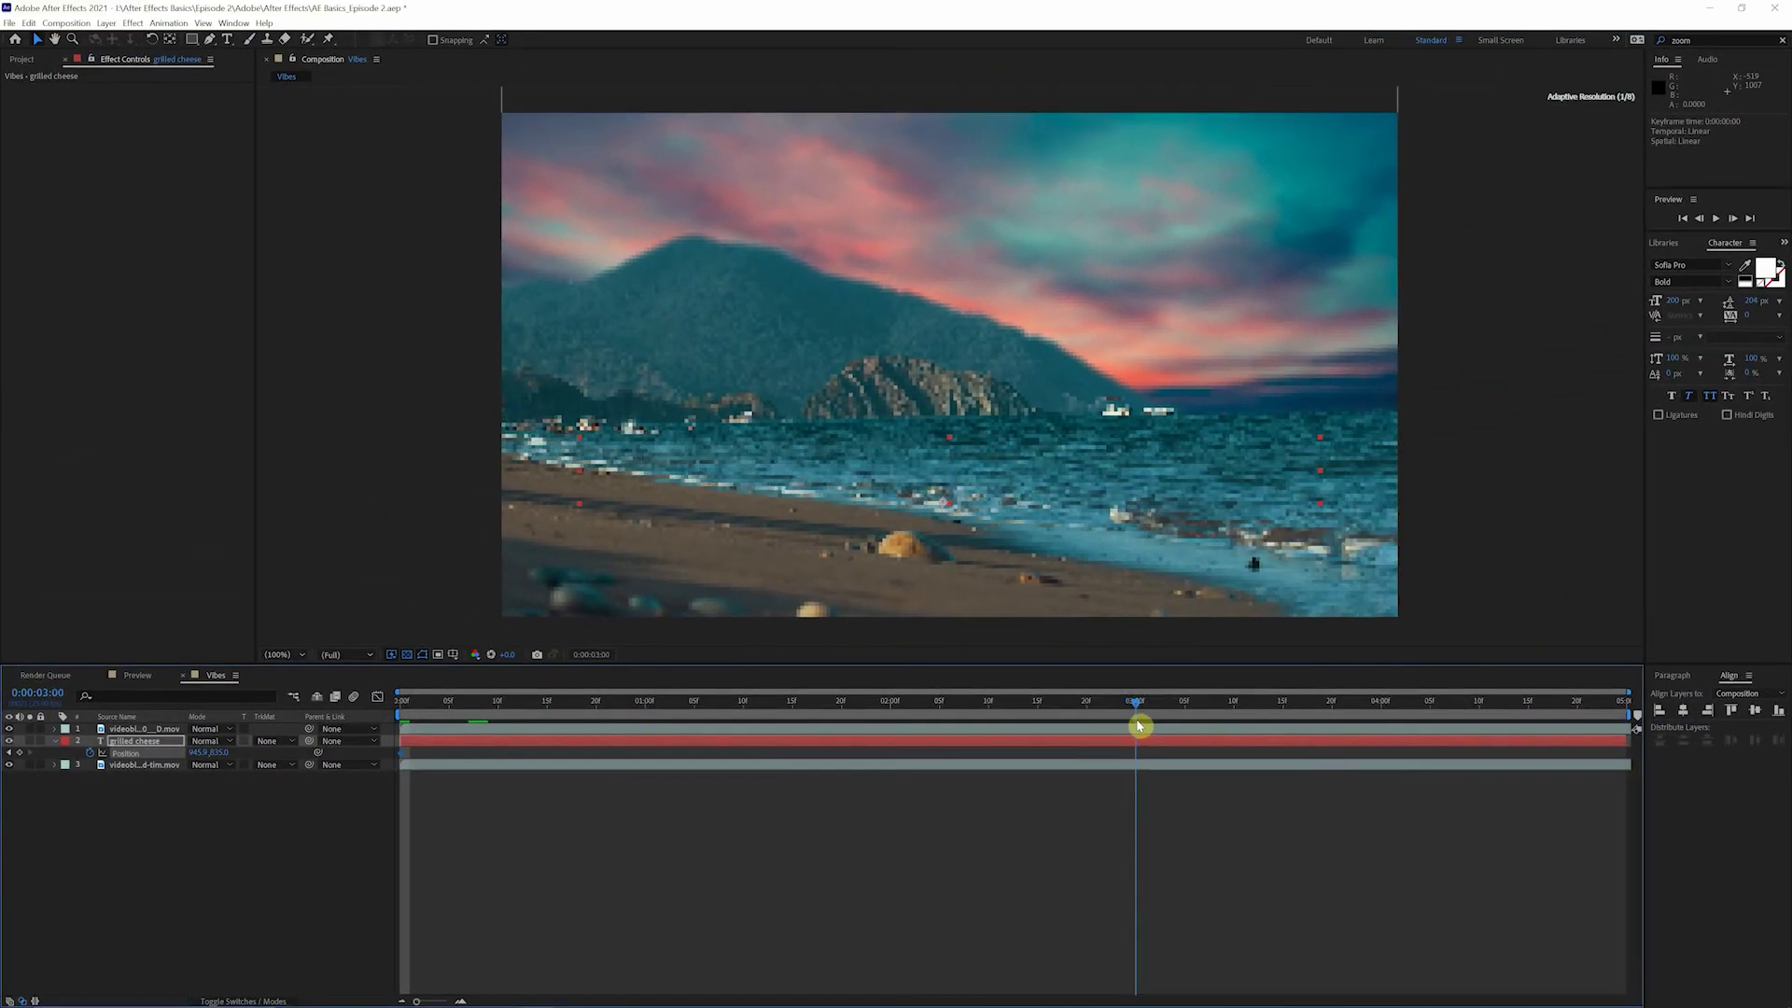
drag(226, 750, 38, 741)
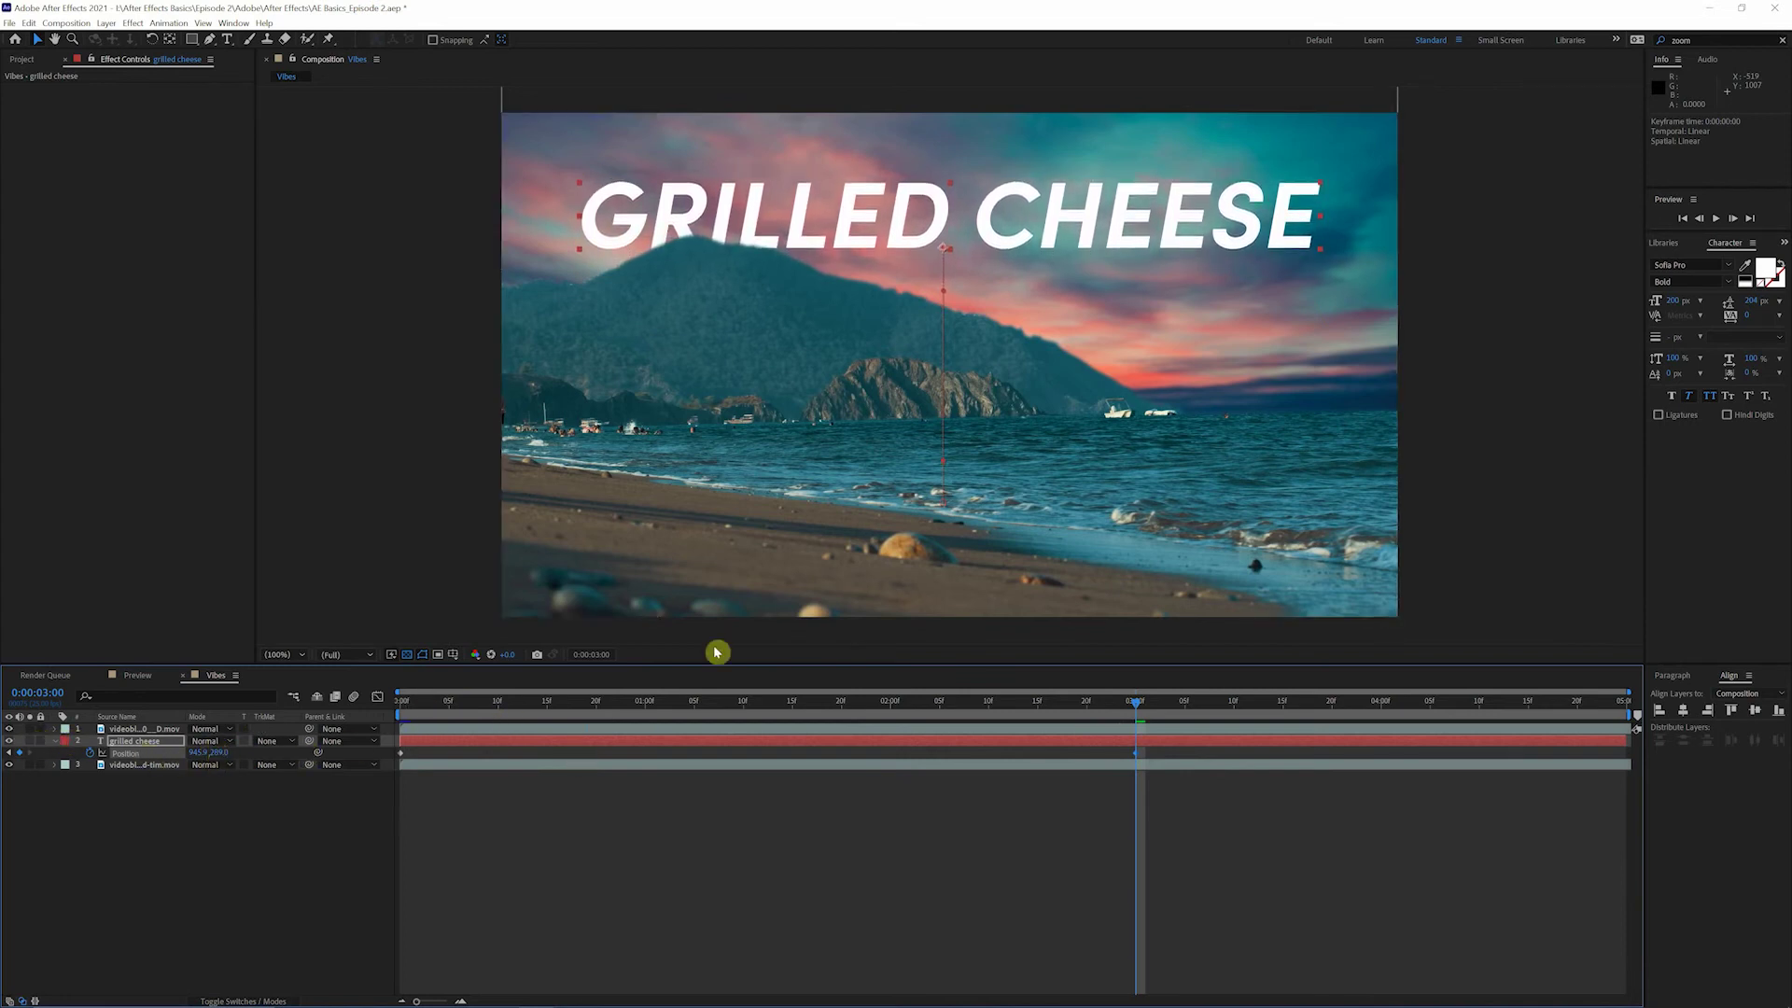
- Play the title's rise from the start of the composition to check the animation
click(403, 702)
key(space)
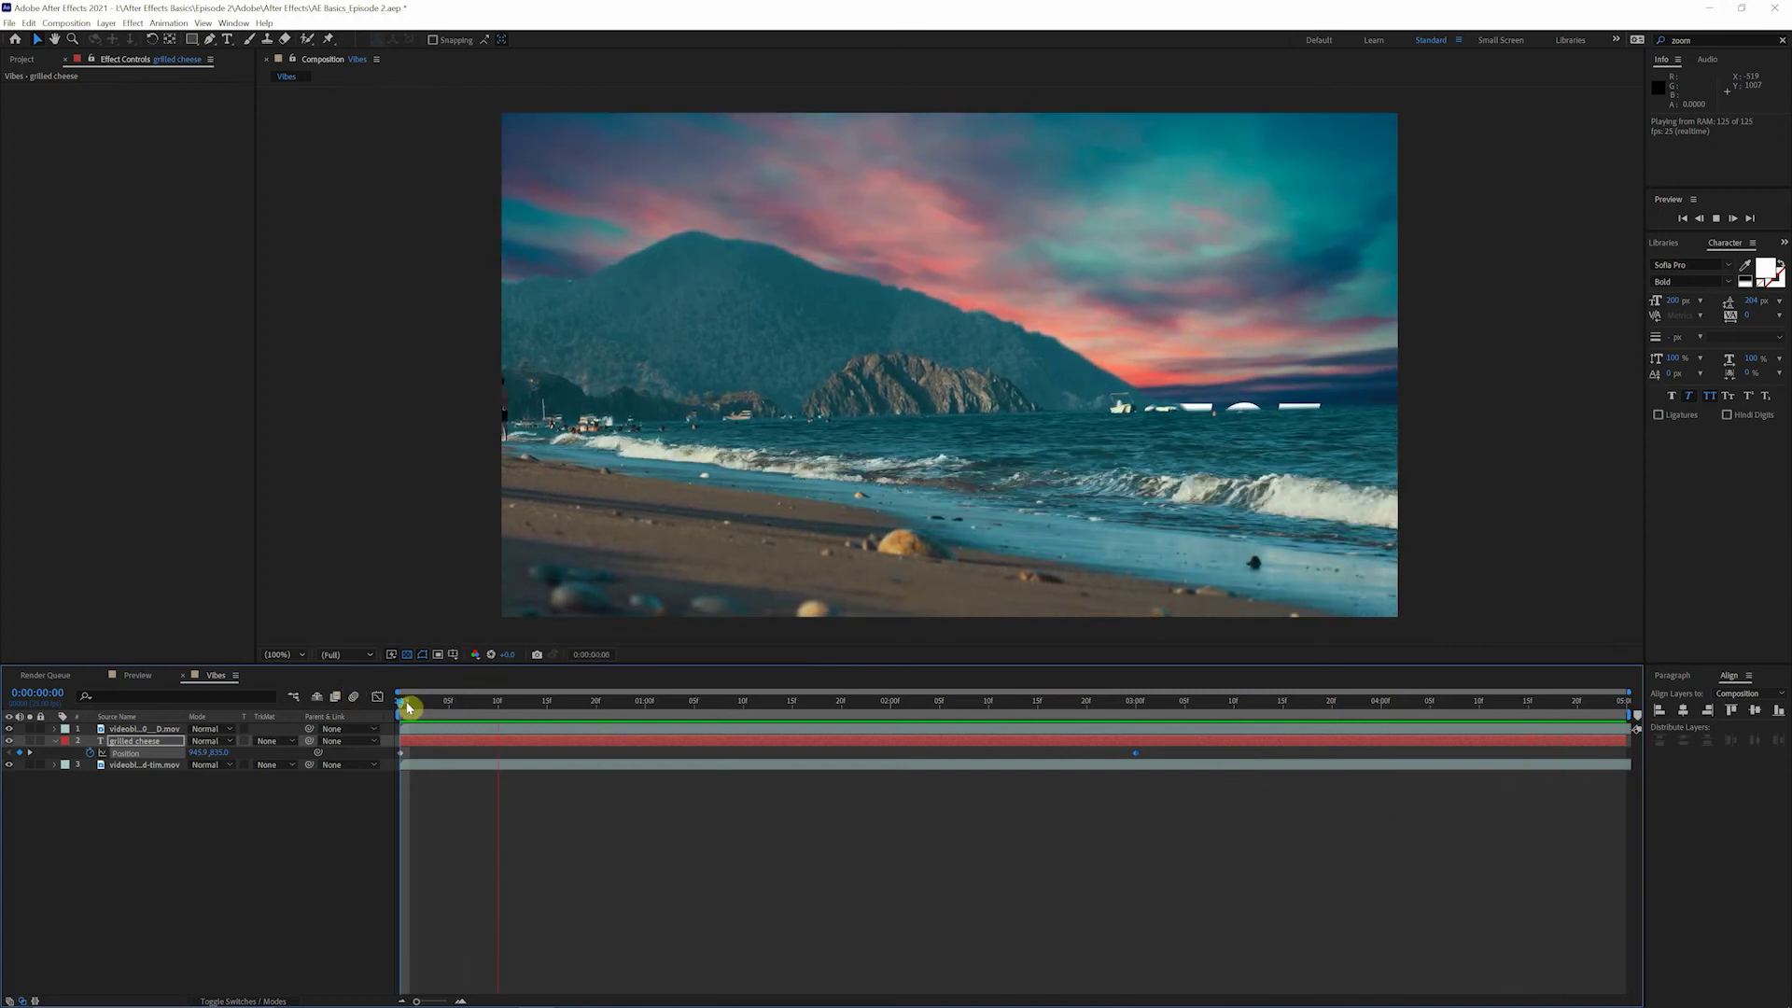
key(space)
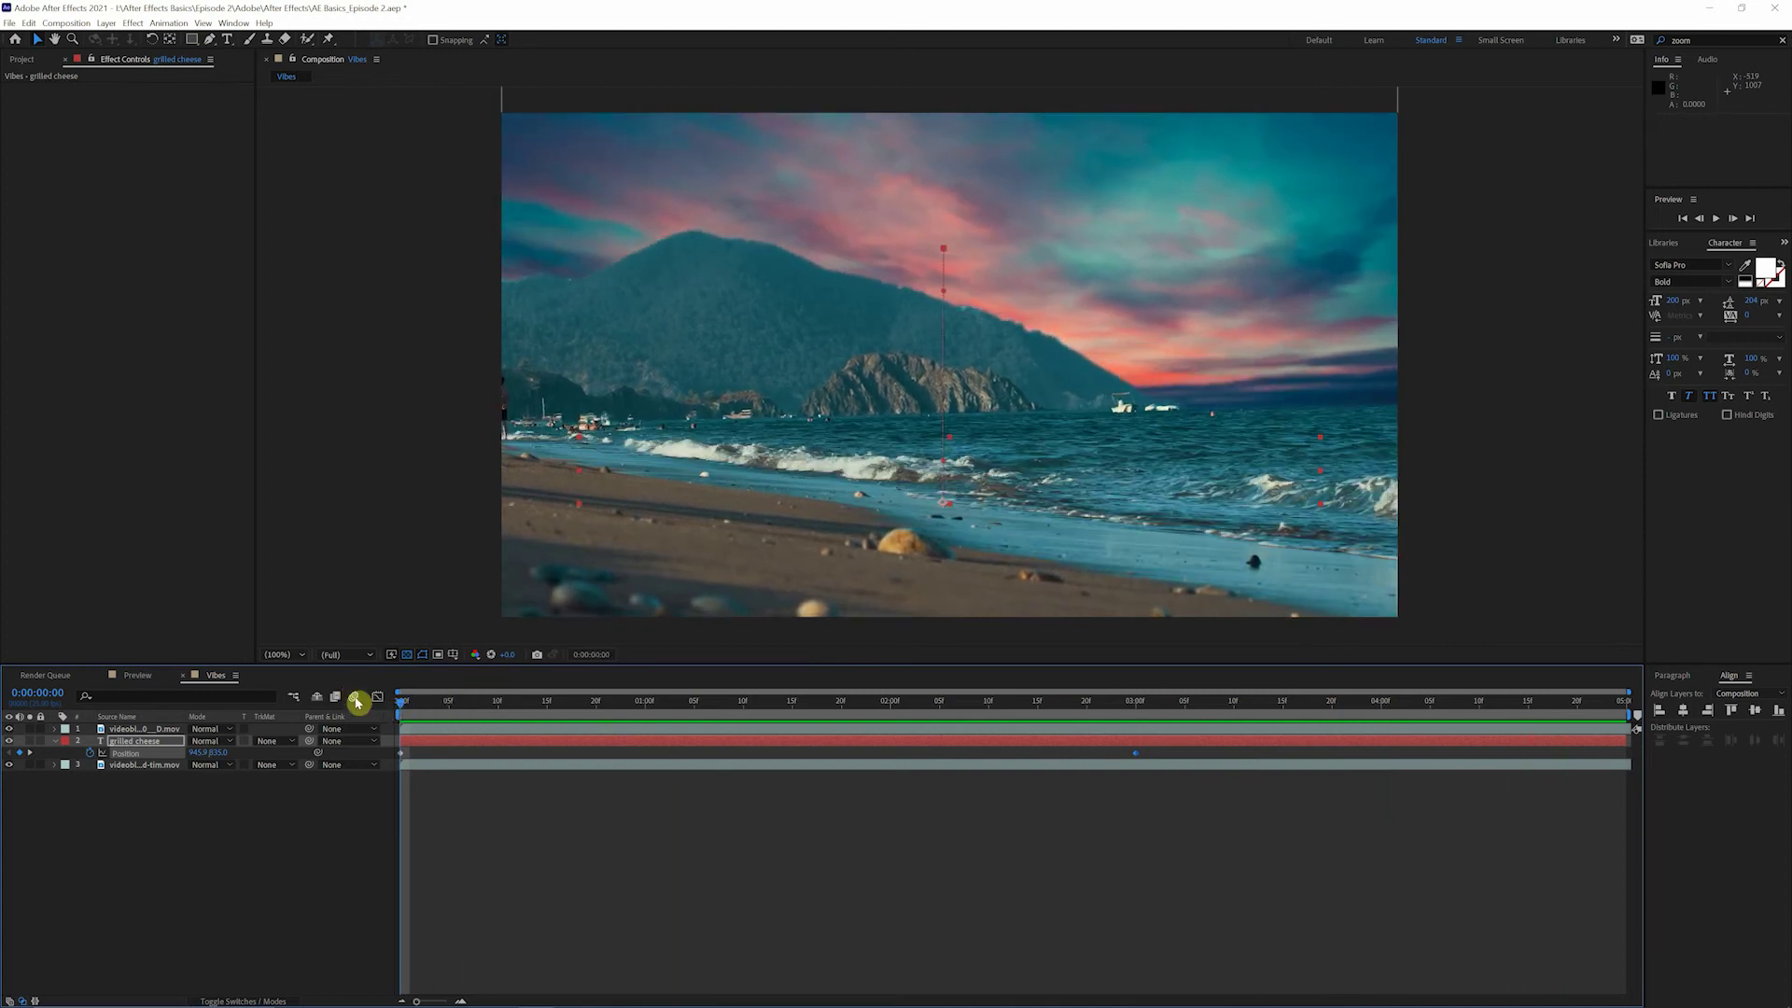
drag(414, 704, 378, 724)
key(space)
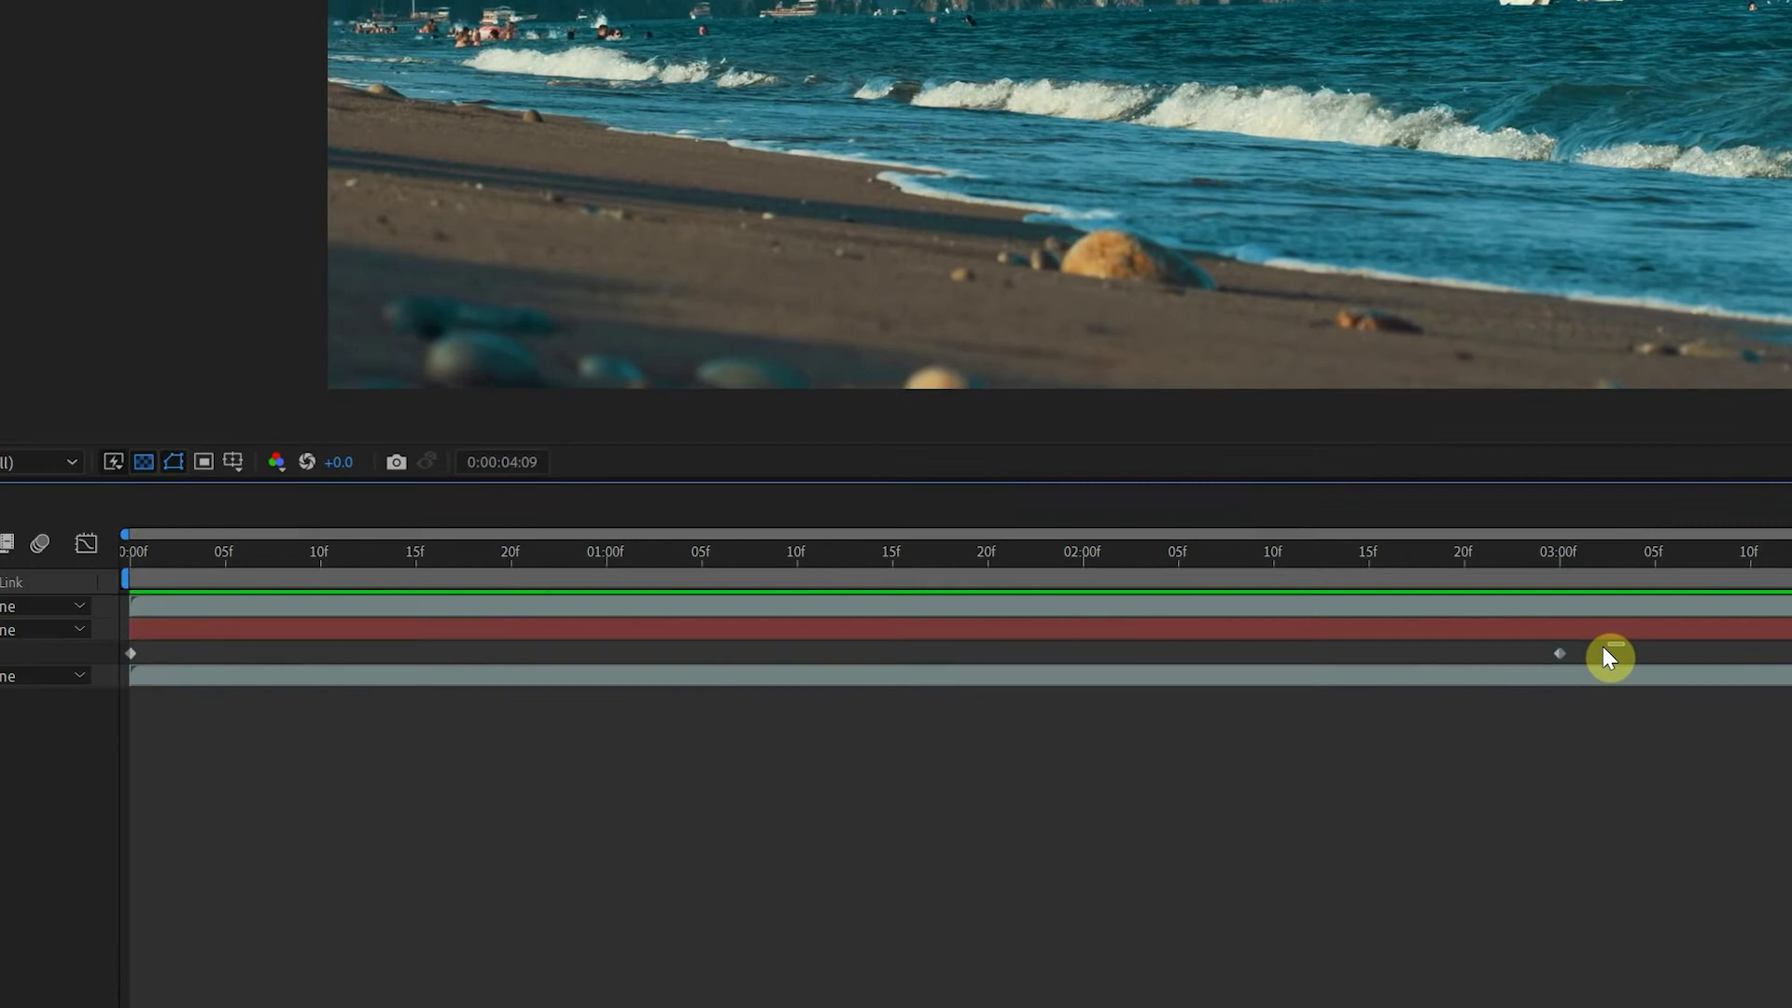
- Apply Easy Ease to both of the title's Position keyframes and preview the eased motion
drag(1531, 664, 109, 700)
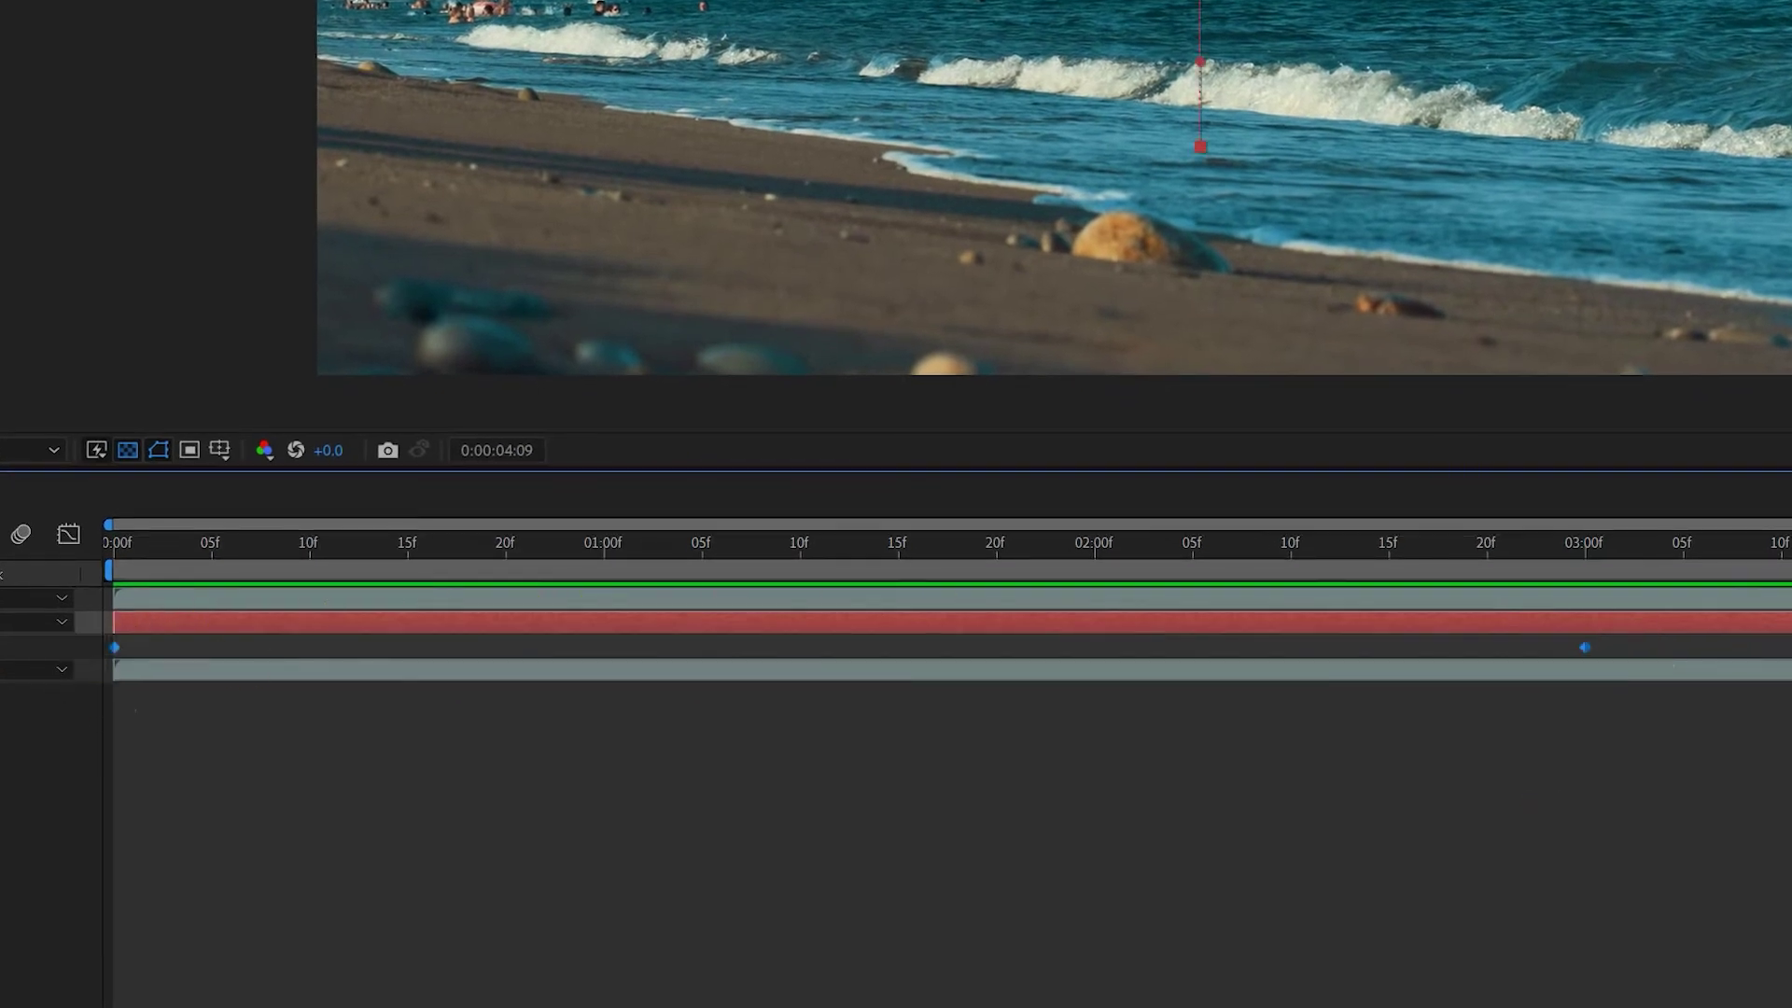
key(F9)
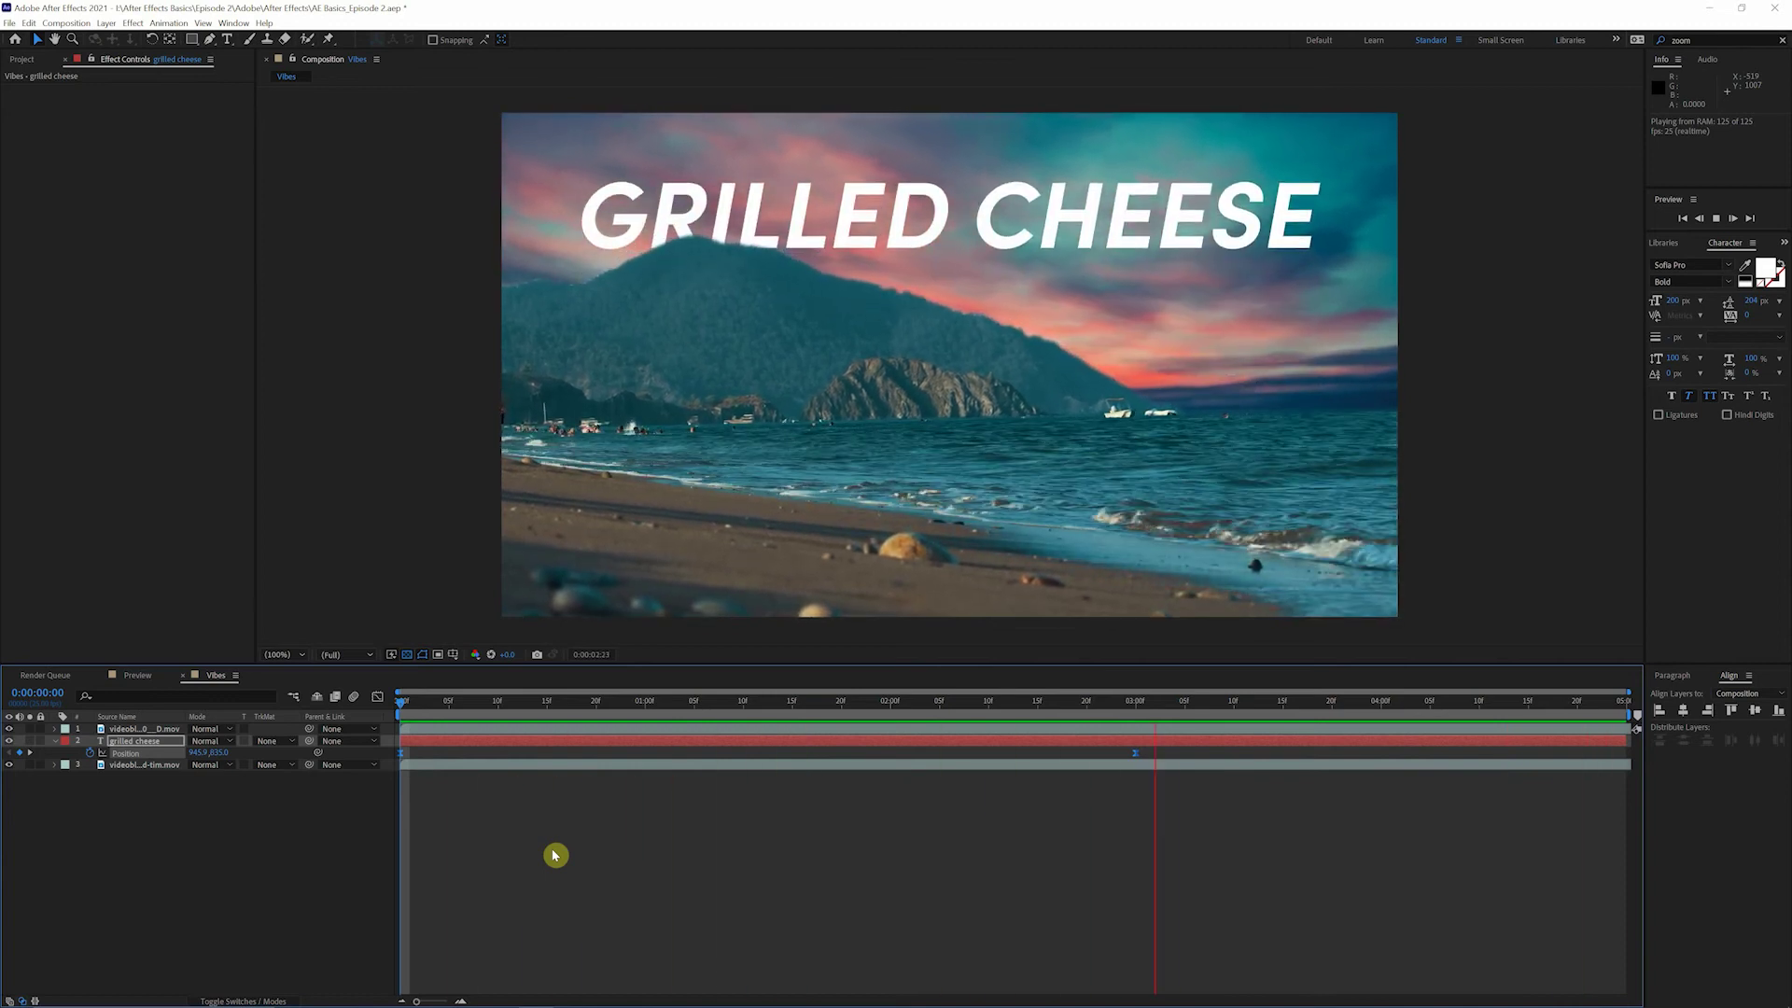
key(space)
key(v)
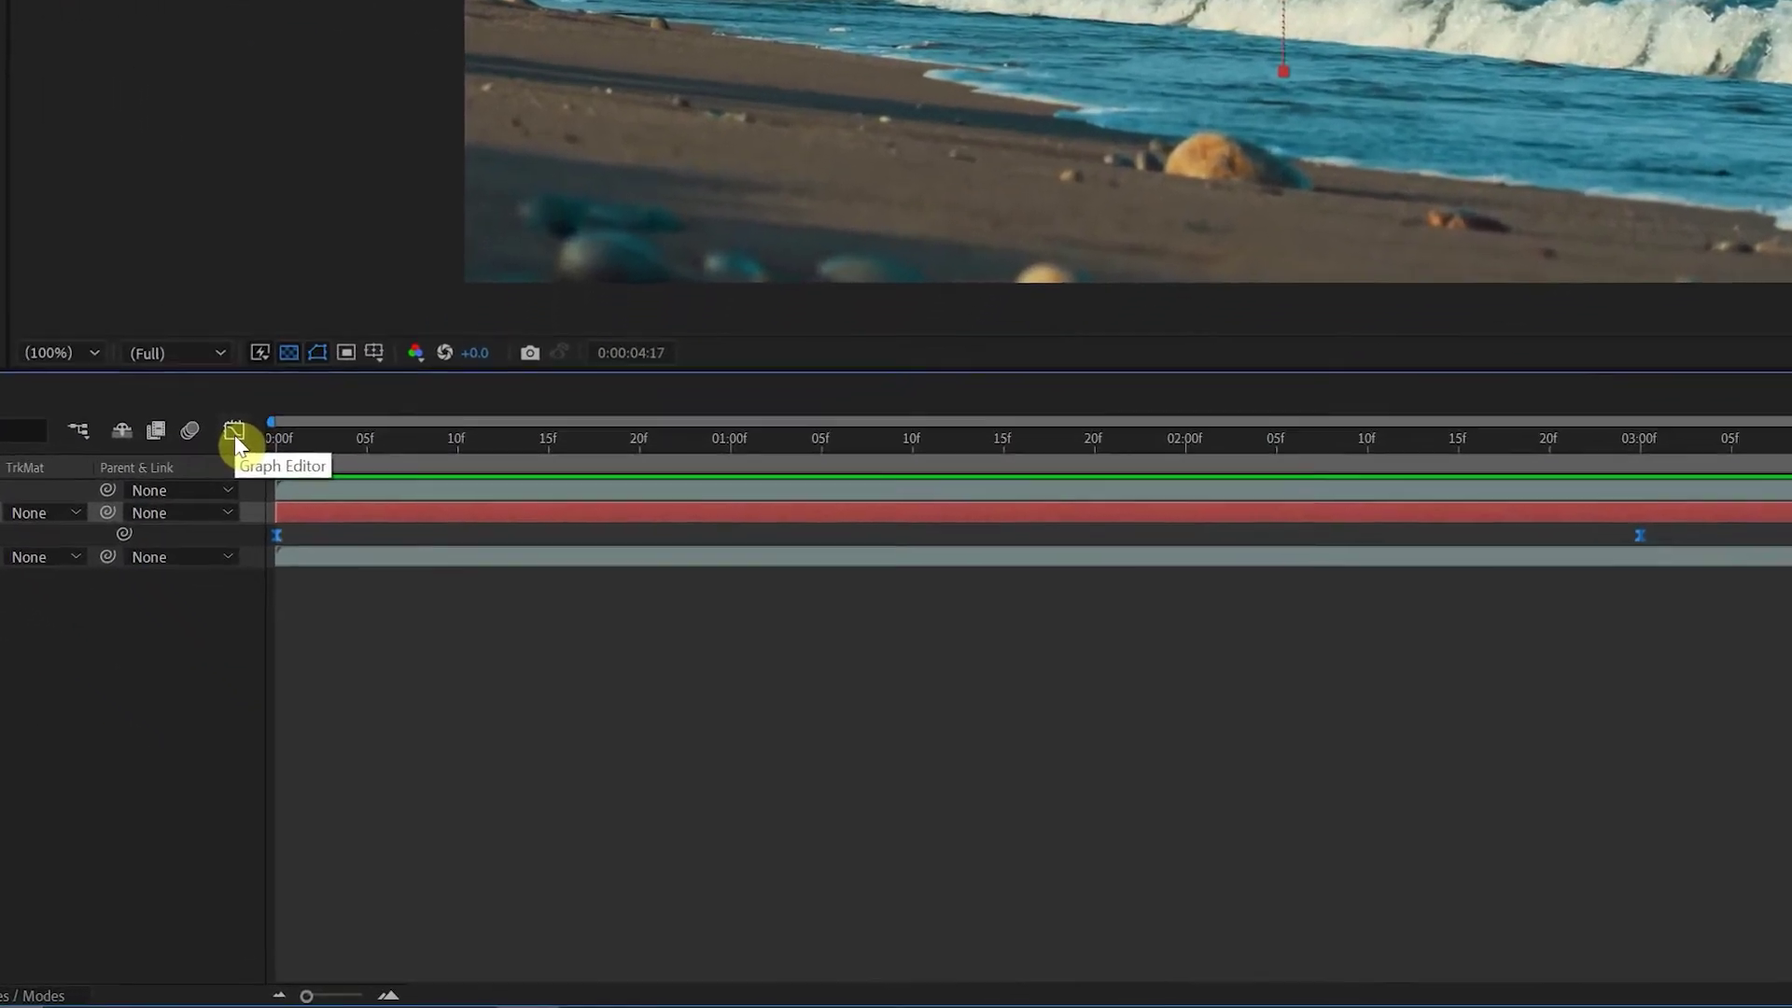
- Show the title's Position animation in the Graph Editor and switch from the speed graph to the value graph
click(370, 682)
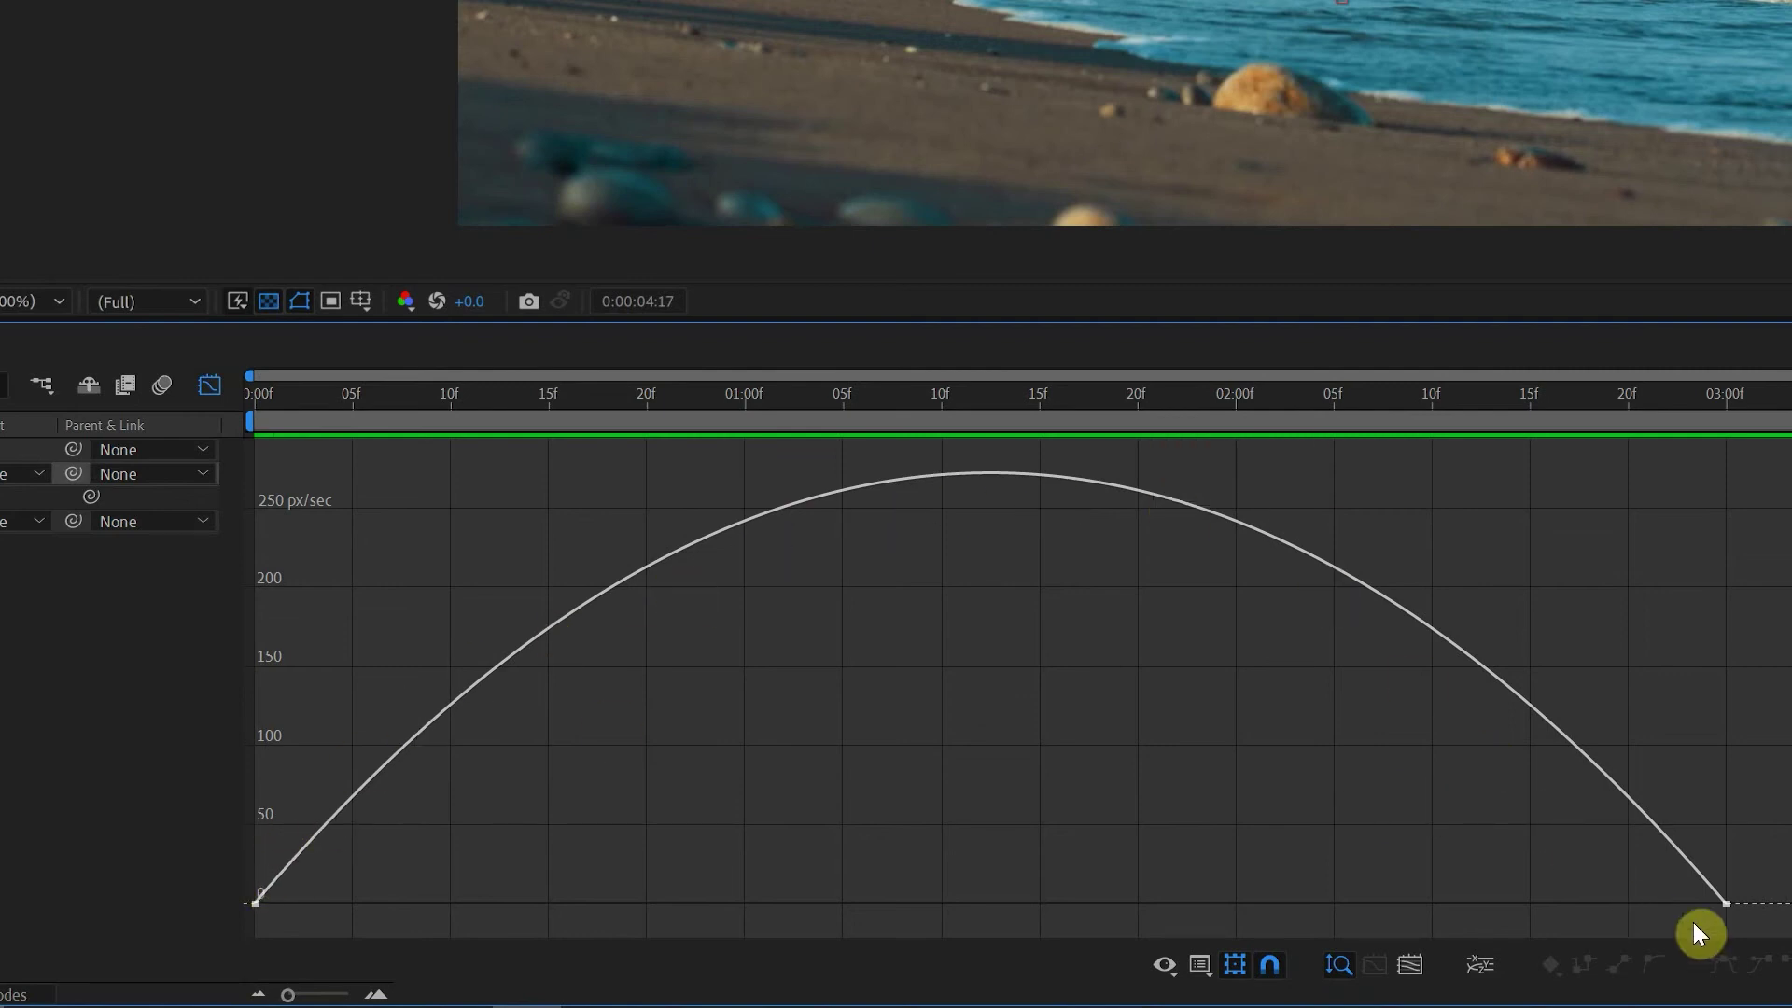
mouse_move(1040, 441)
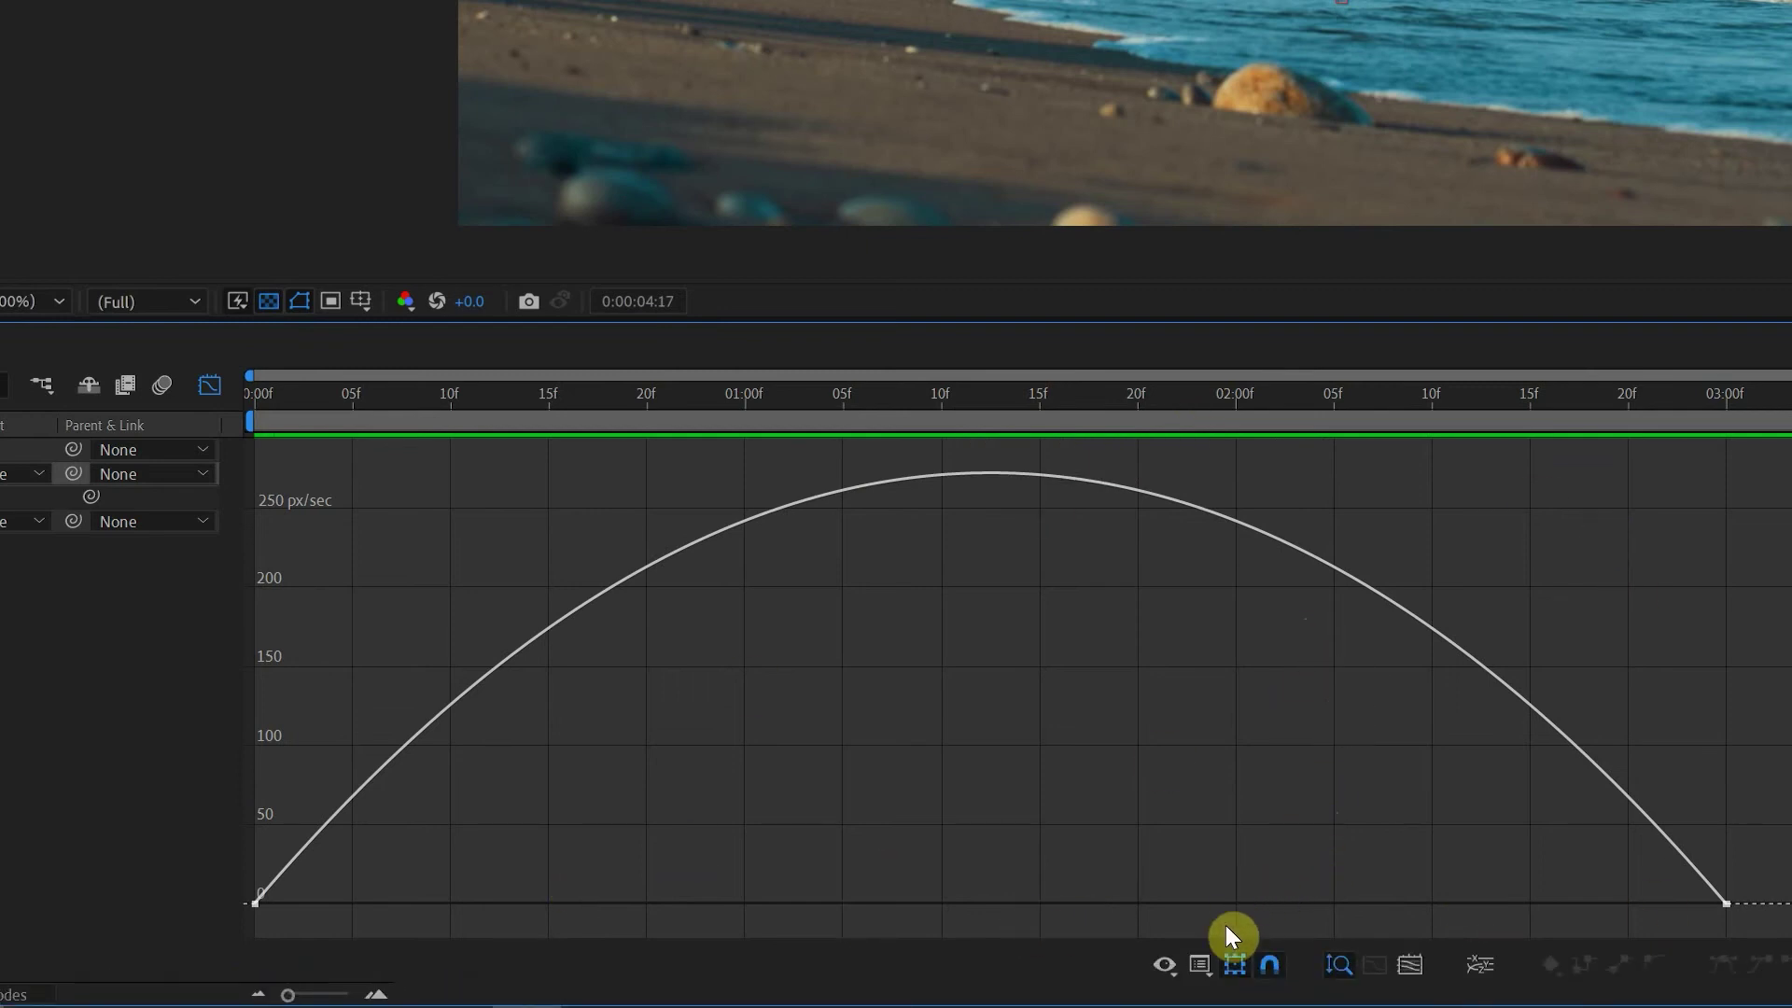
click(1201, 967)
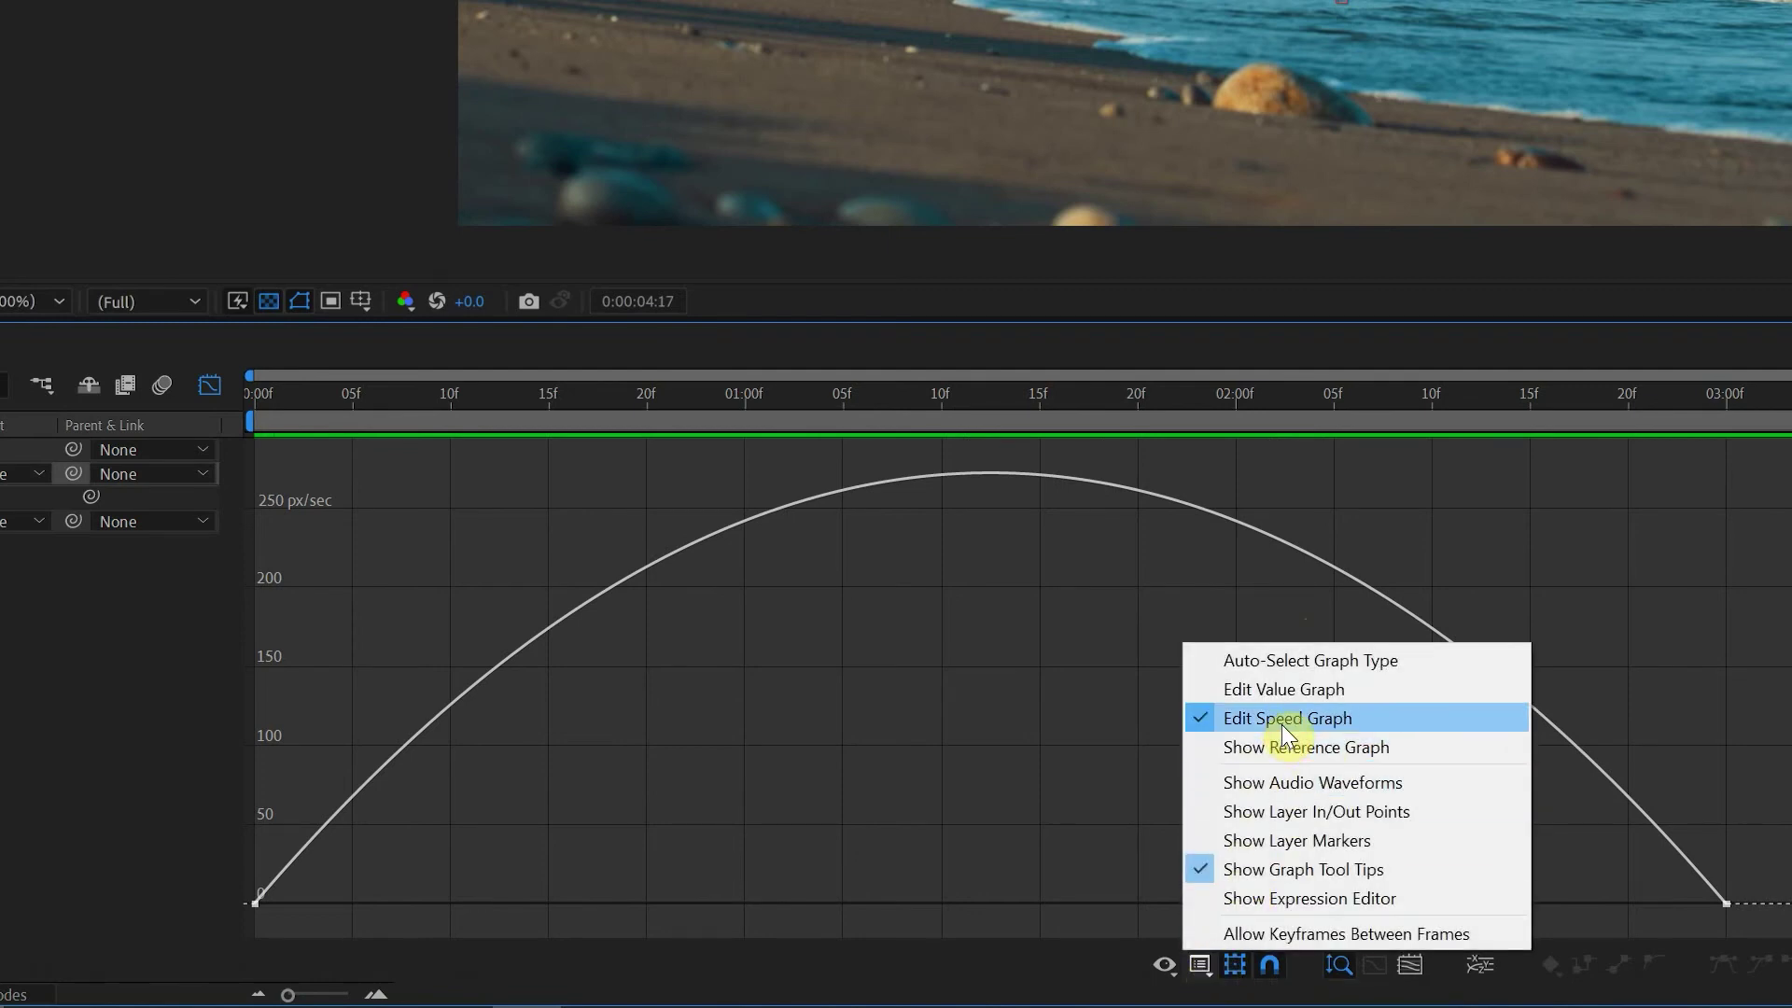
click(1324, 690)
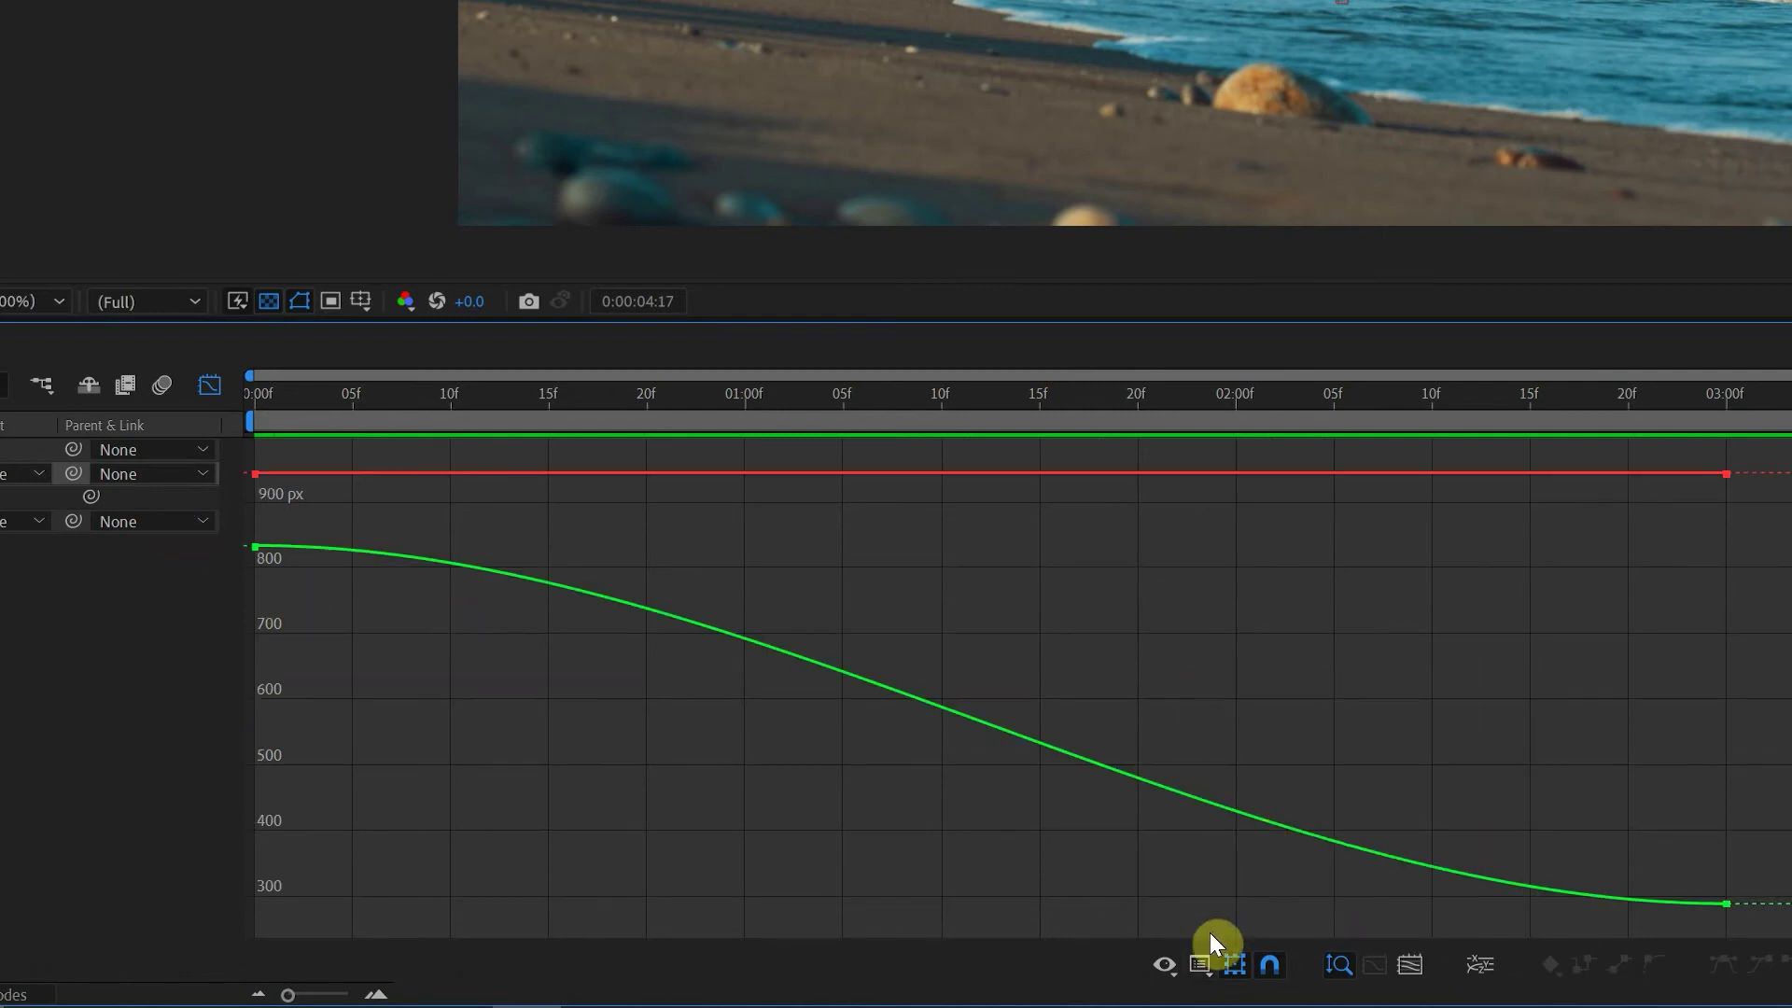
- Switch the Graph Editor back to the speed graph for the title's Position animation
click(1201, 965)
click(1269, 721)
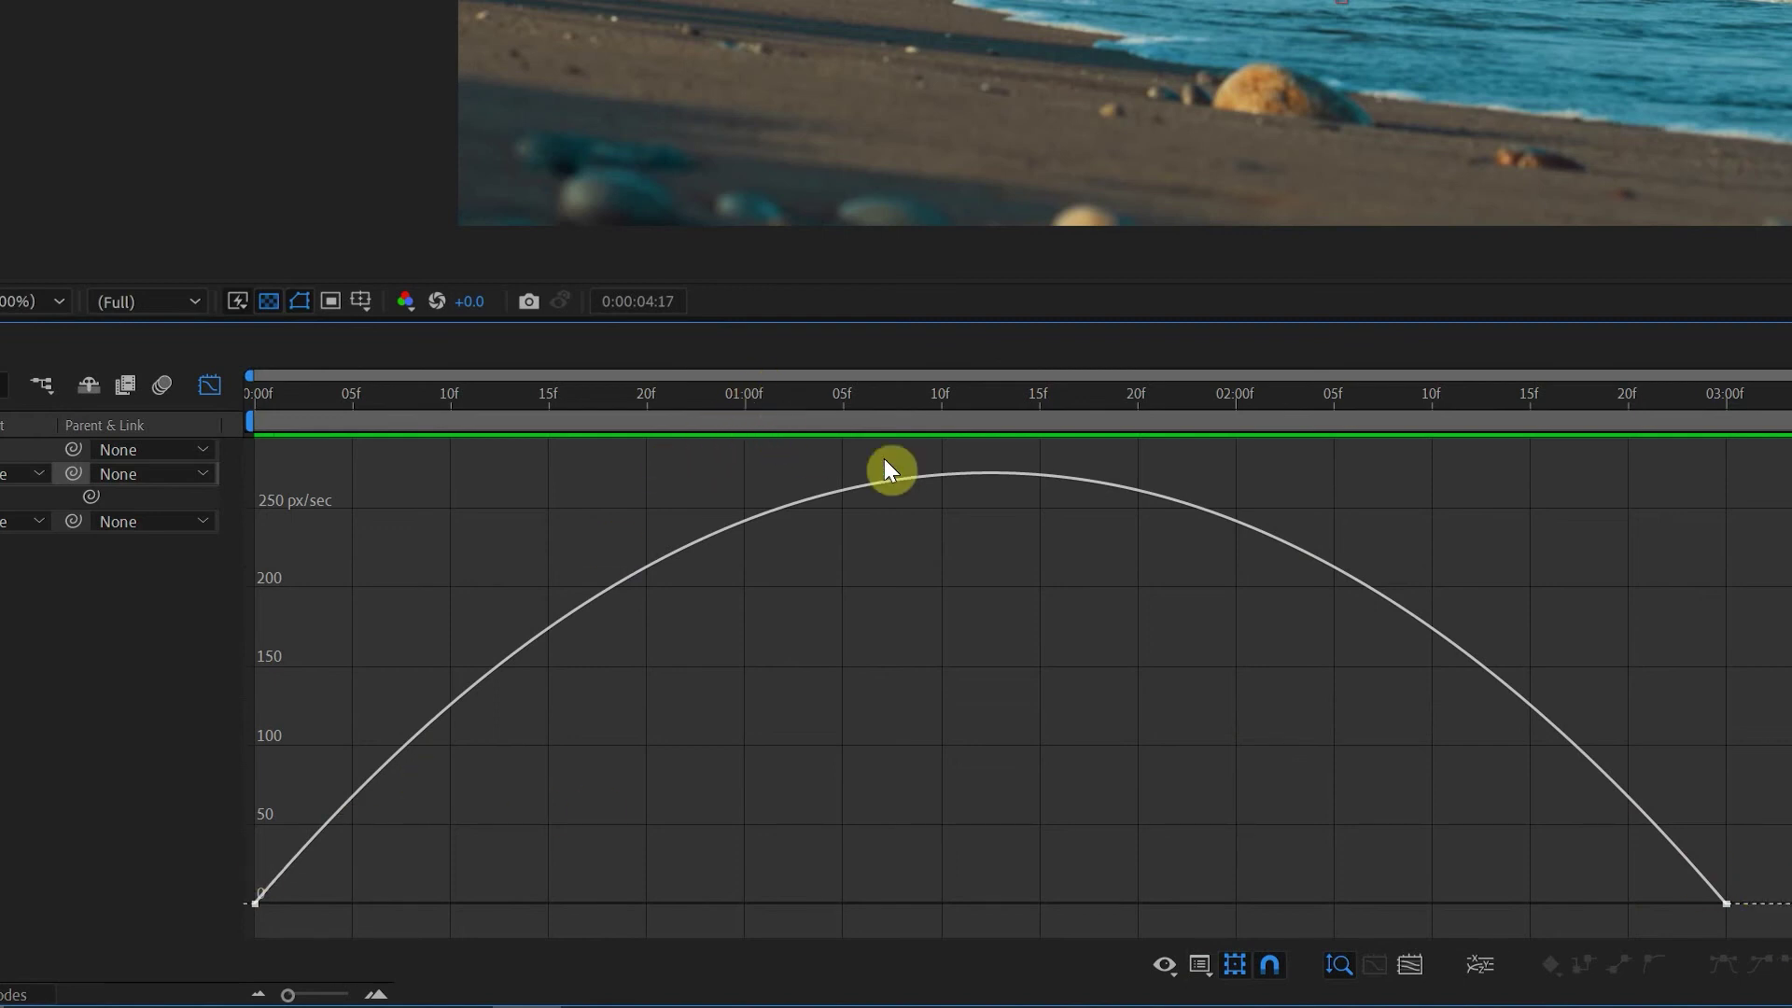
drag(1787, 849, 1657, 924)
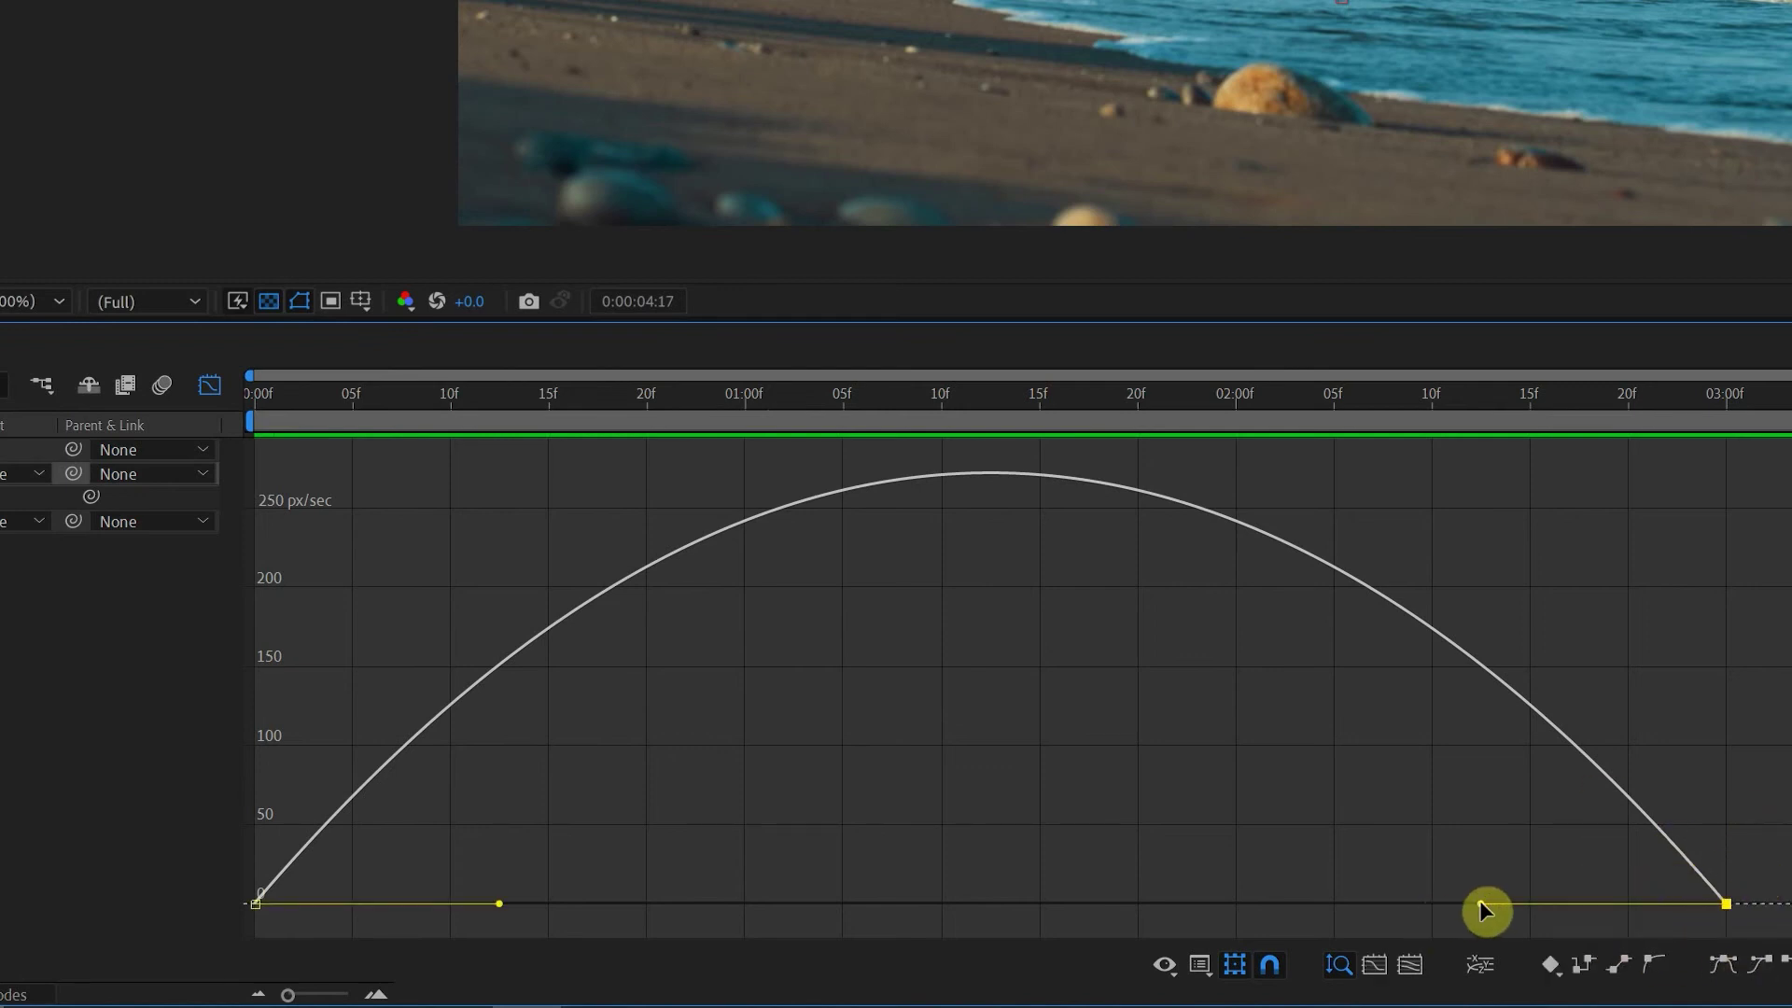
drag(1481, 903, 684, 901)
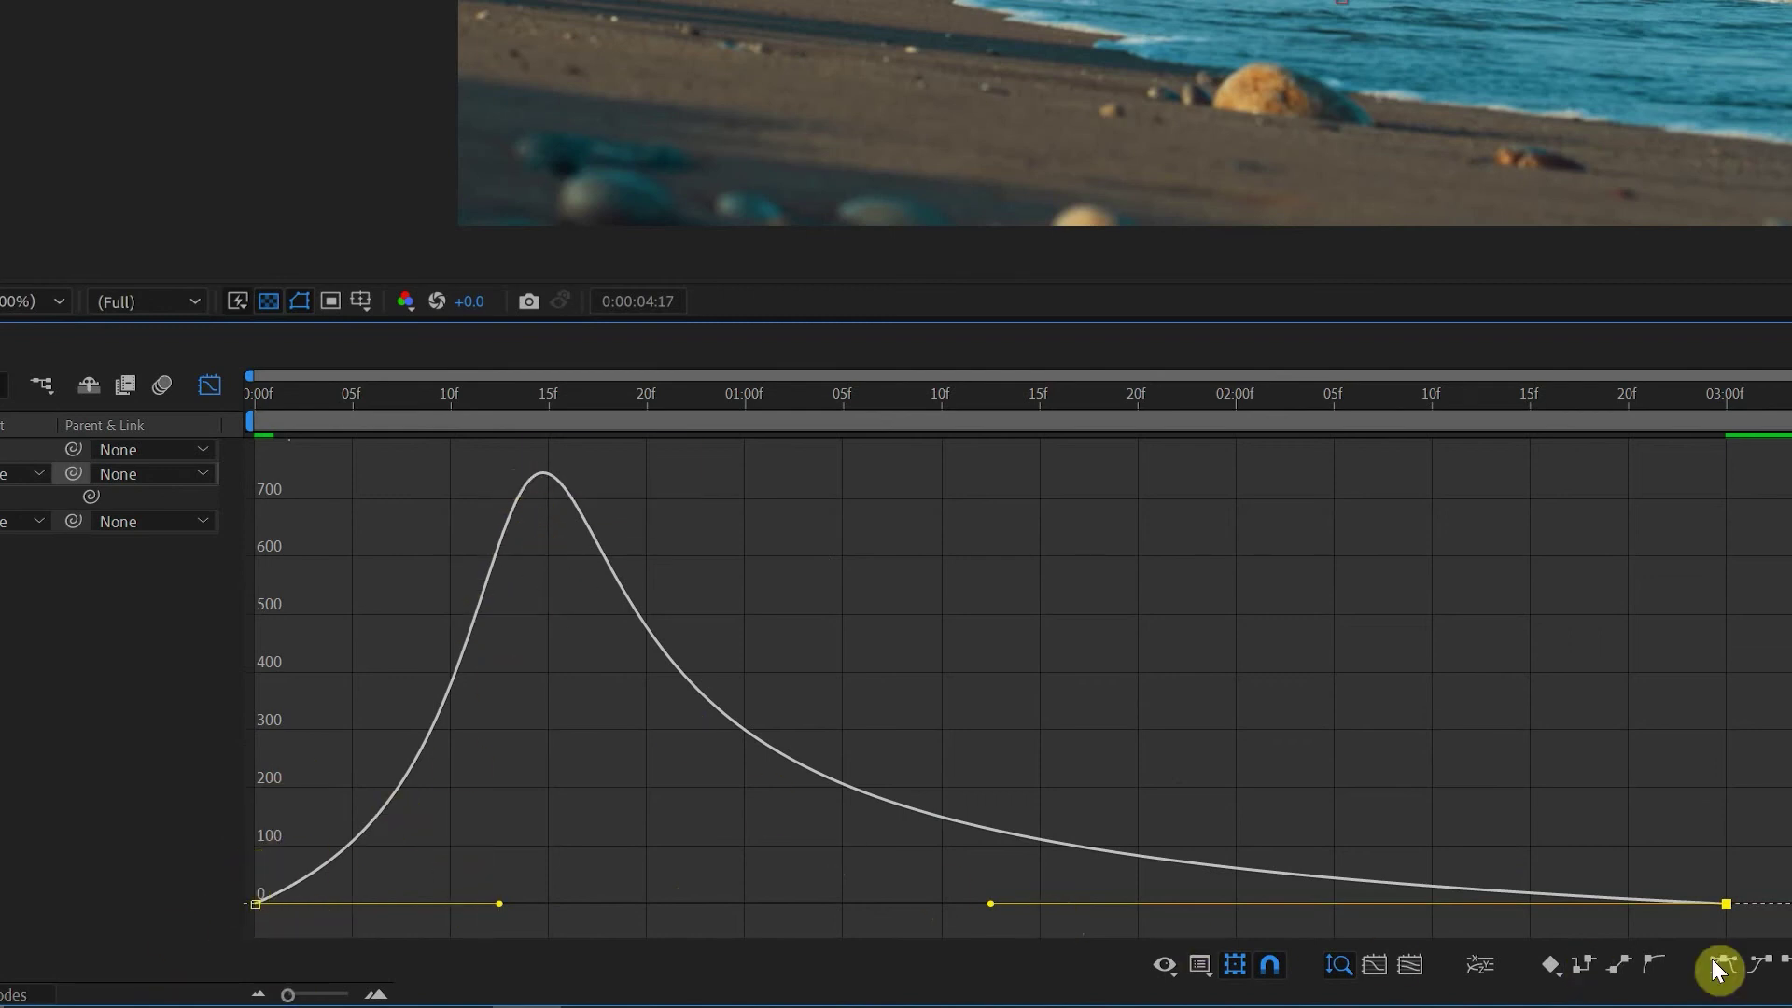
key(ctrl+z)
drag(409, 843, 182, 916)
drag(535, 905, 744, 904)
drag(1788, 854, 1657, 933)
drag(1478, 903, 1221, 902)
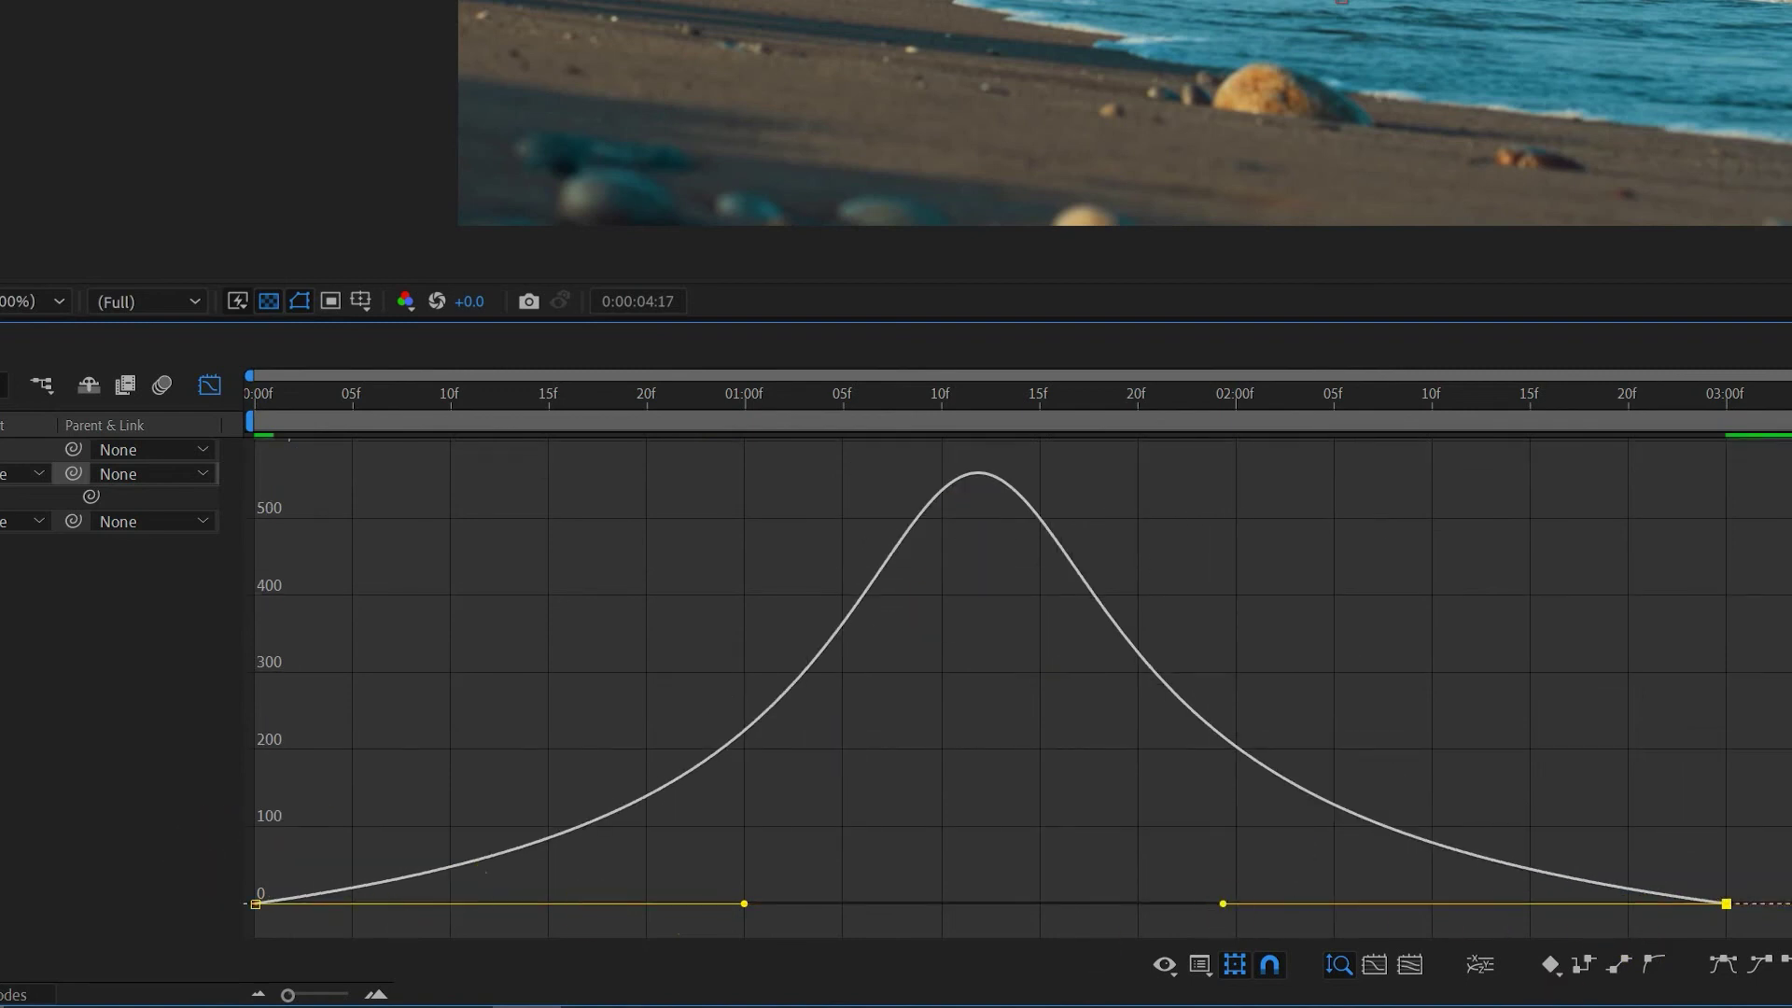
key(ctrl+z)
key(ctrl+z)
- Stretch the last Position keyframe's incoming speed handle horizontally well toward the first keyframe, then close the Graph Editor and preview the title's rise
drag(1788, 852, 1634, 942)
drag(1481, 903, 951, 899)
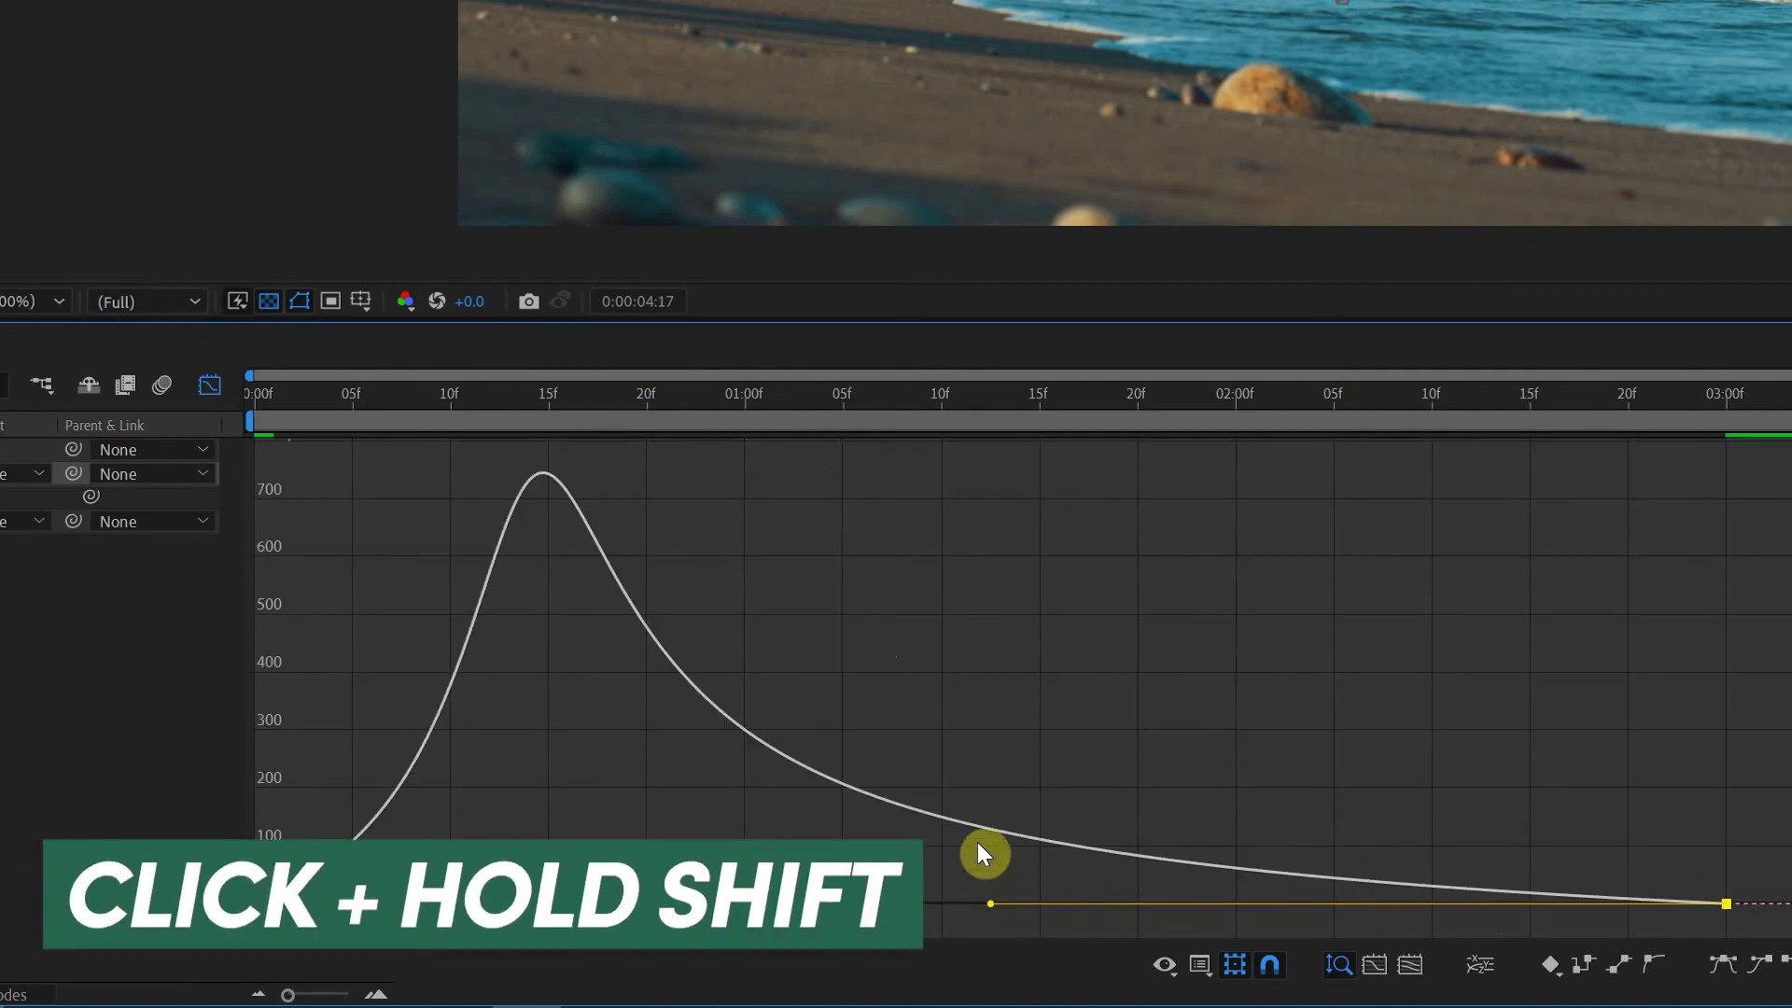
click(207, 388)
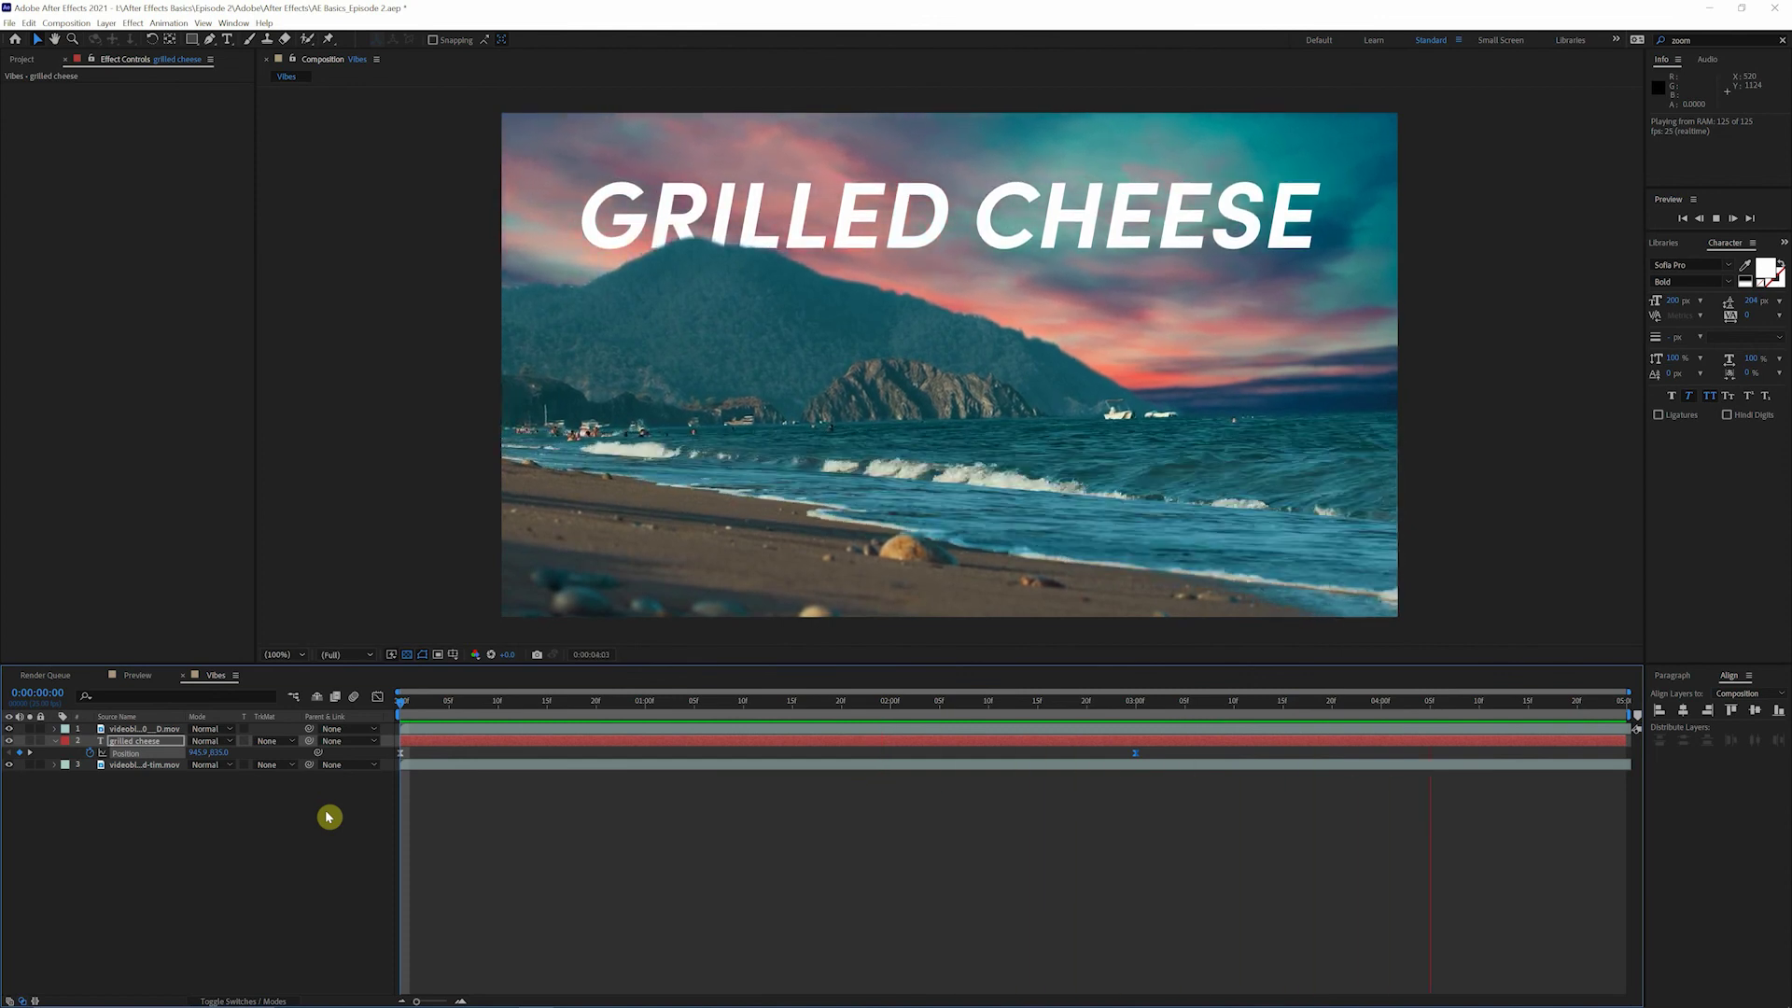
key(space)
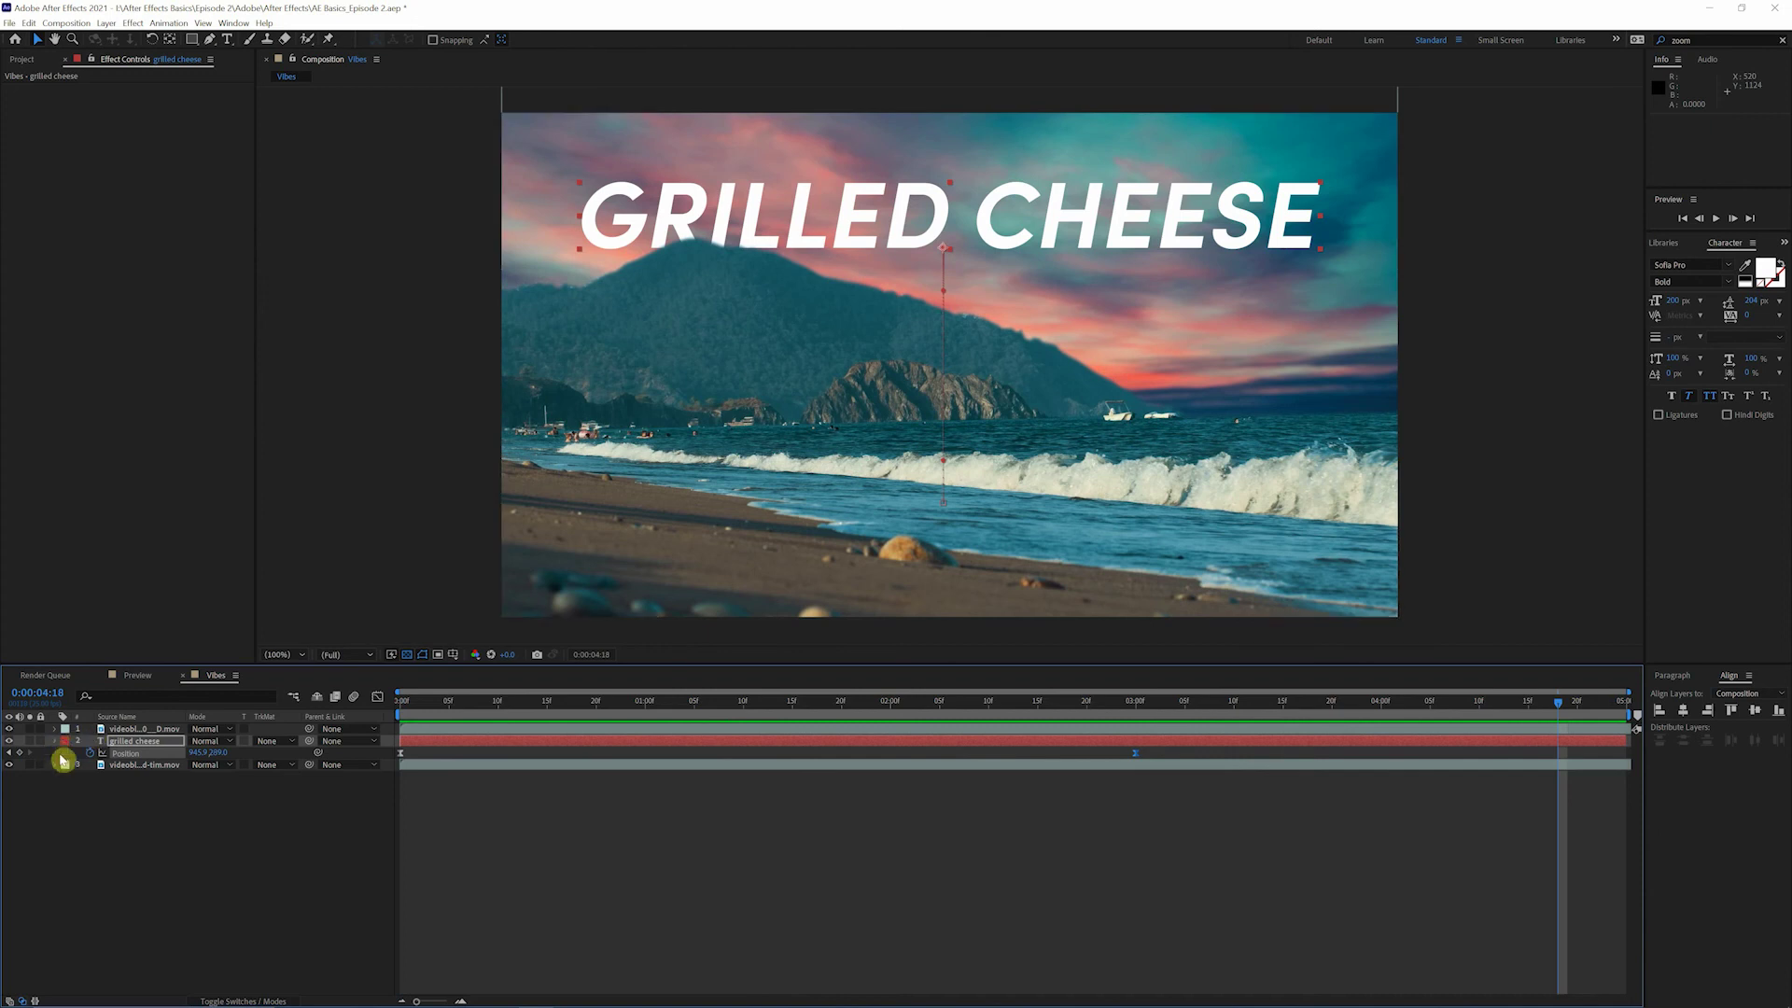
- Collapse the title layer's keyframed property and toggle the layer columns to switches and back to blending modes
key(u)
click(140, 821)
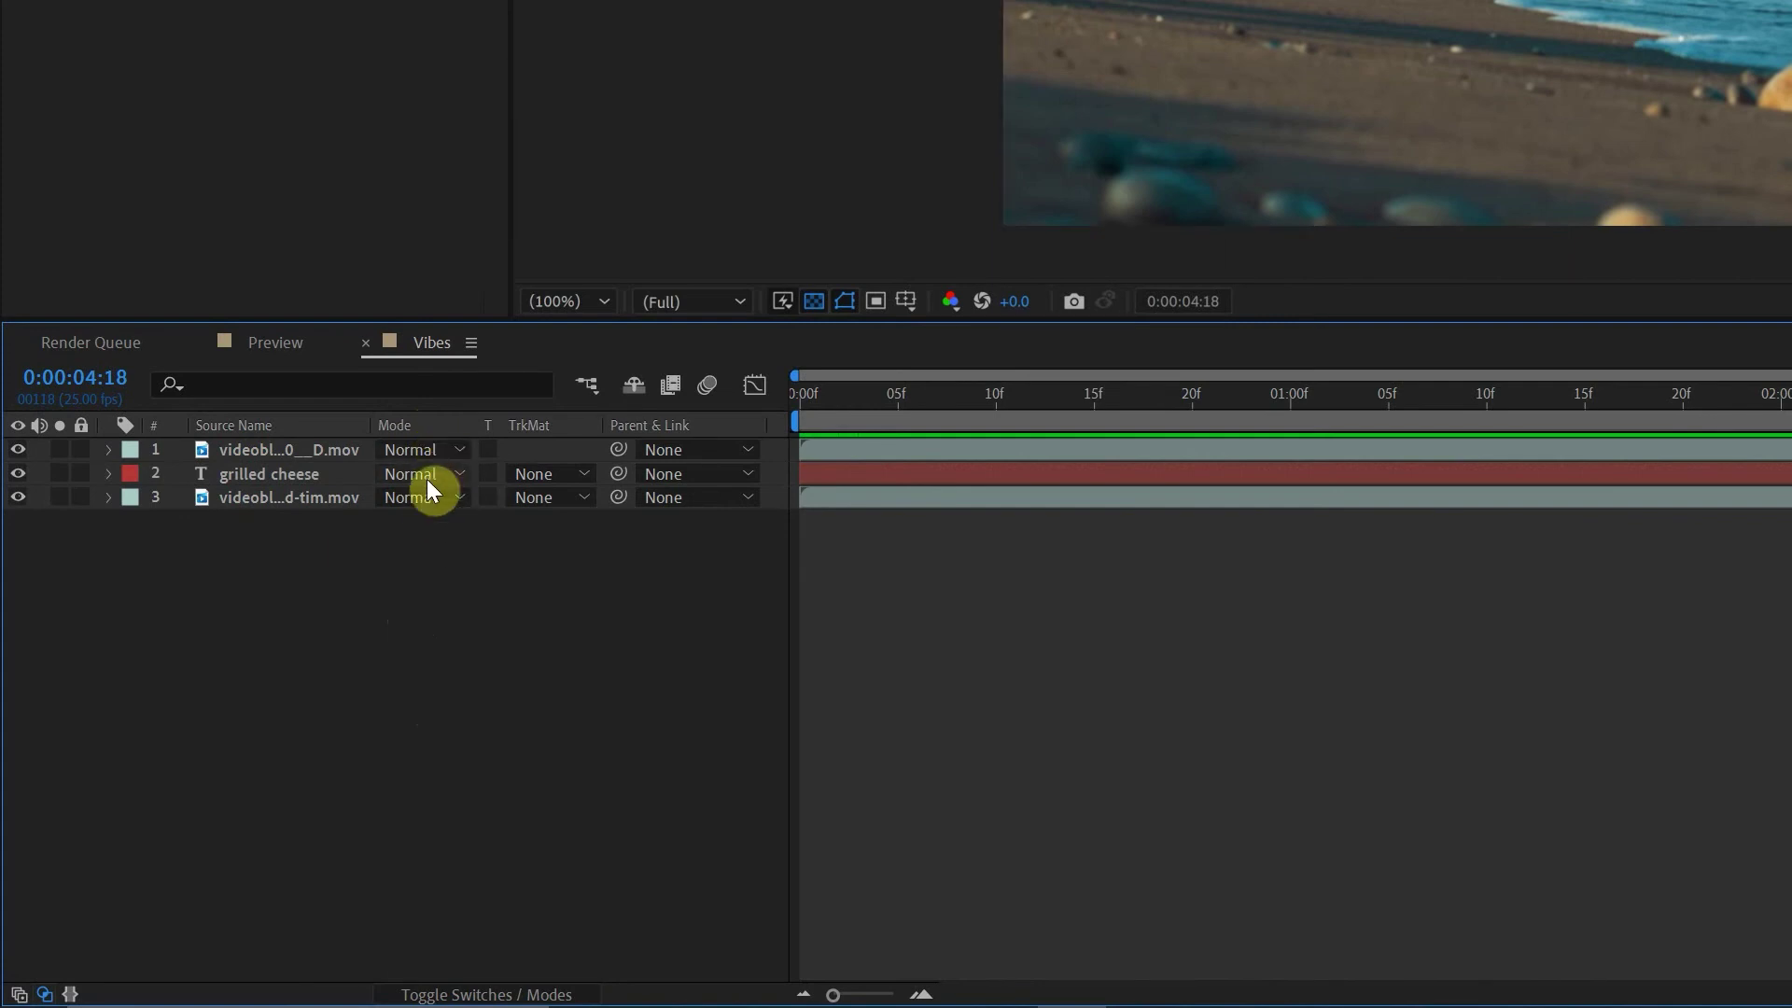
click(525, 995)
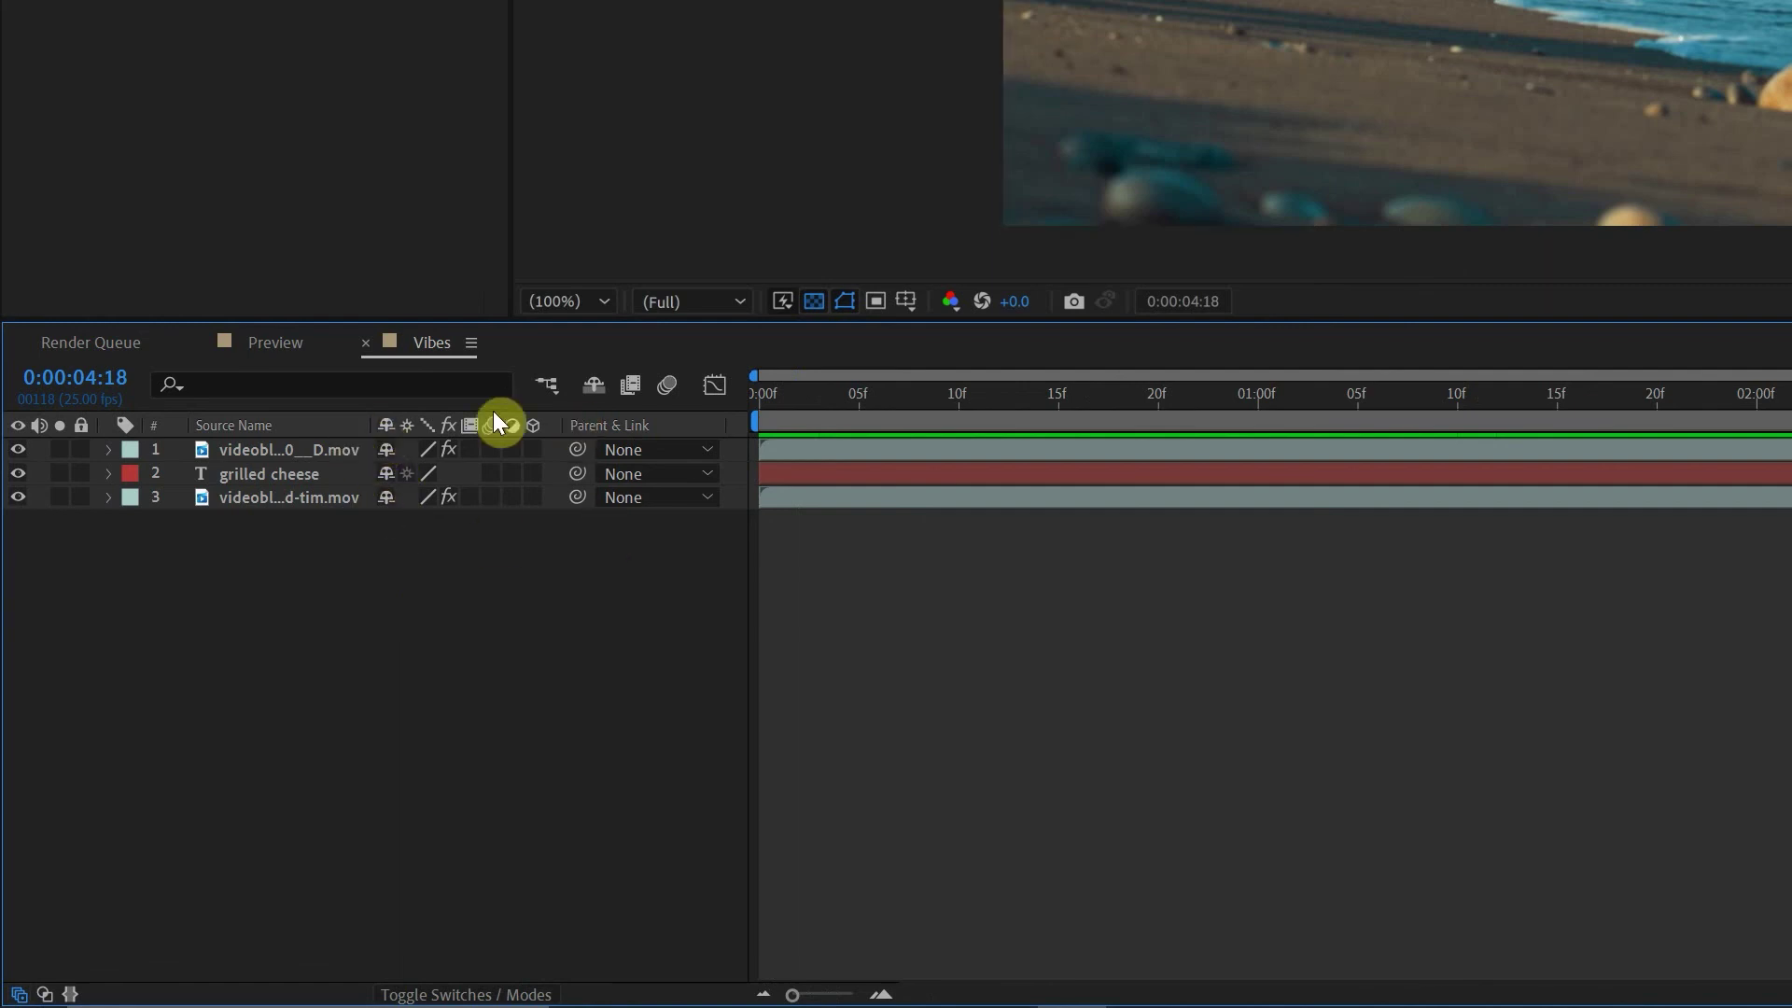
click(434, 995)
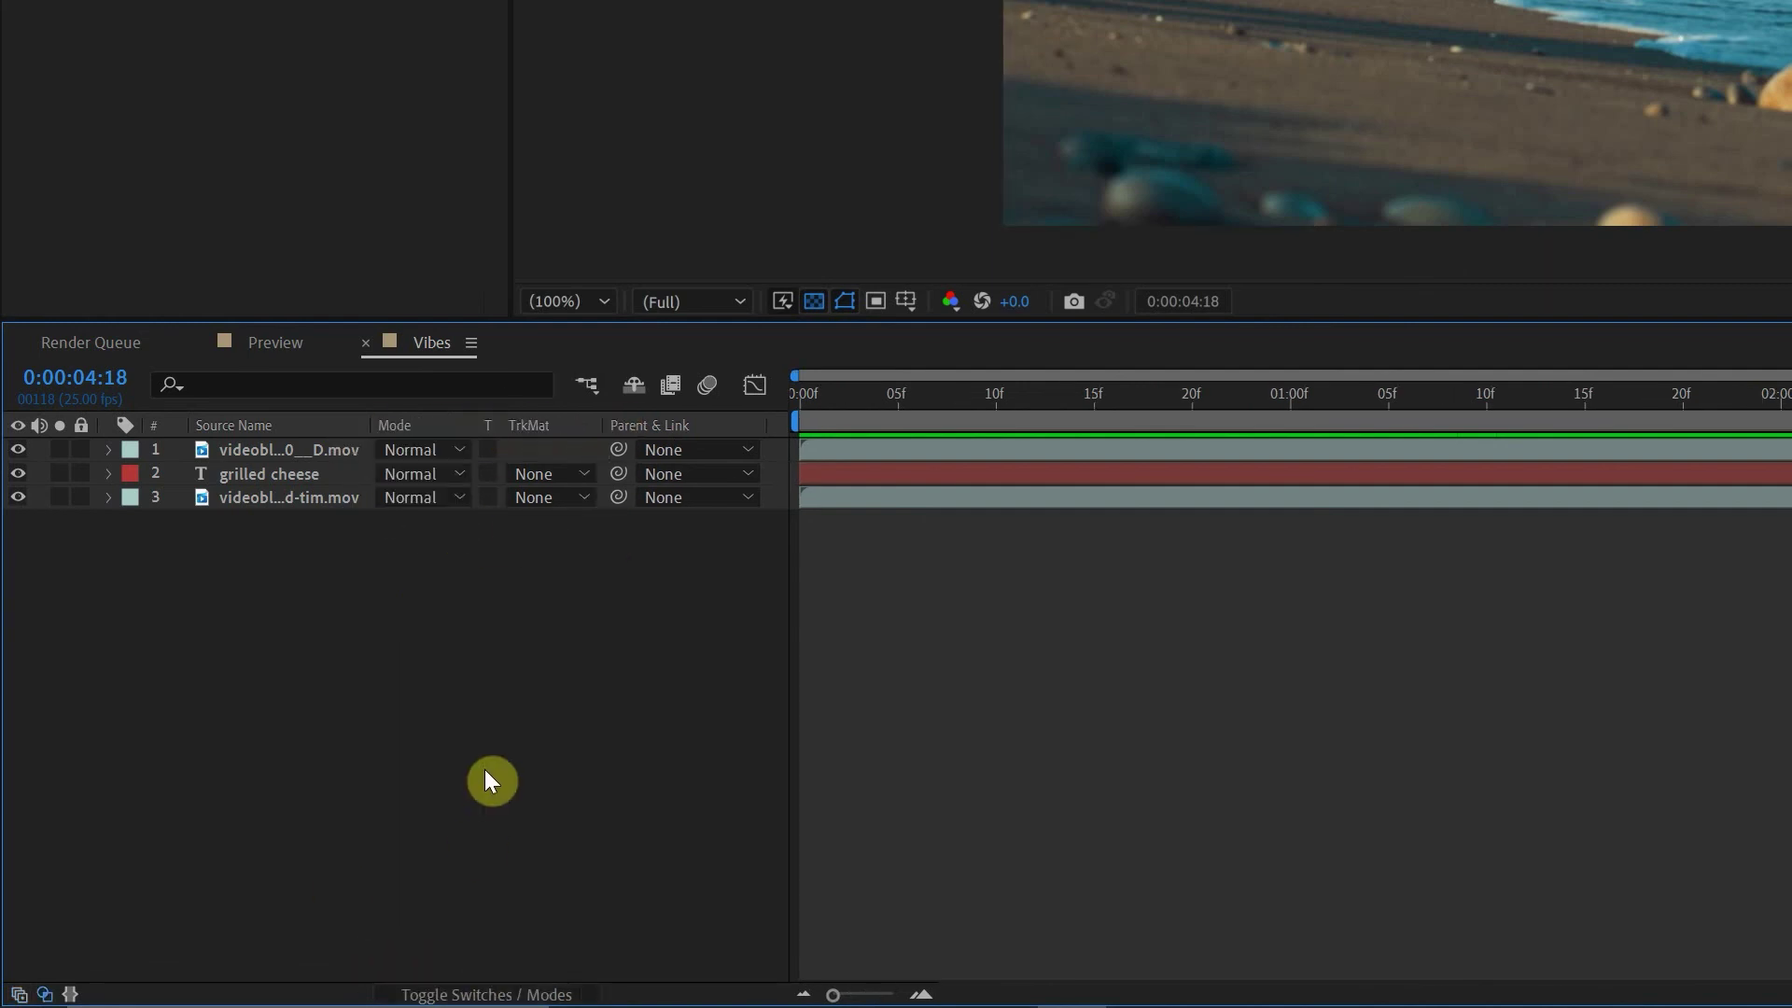
- Set the grilled cheese text layer's blending mode to Overlay and deselect the layer
click(272, 476)
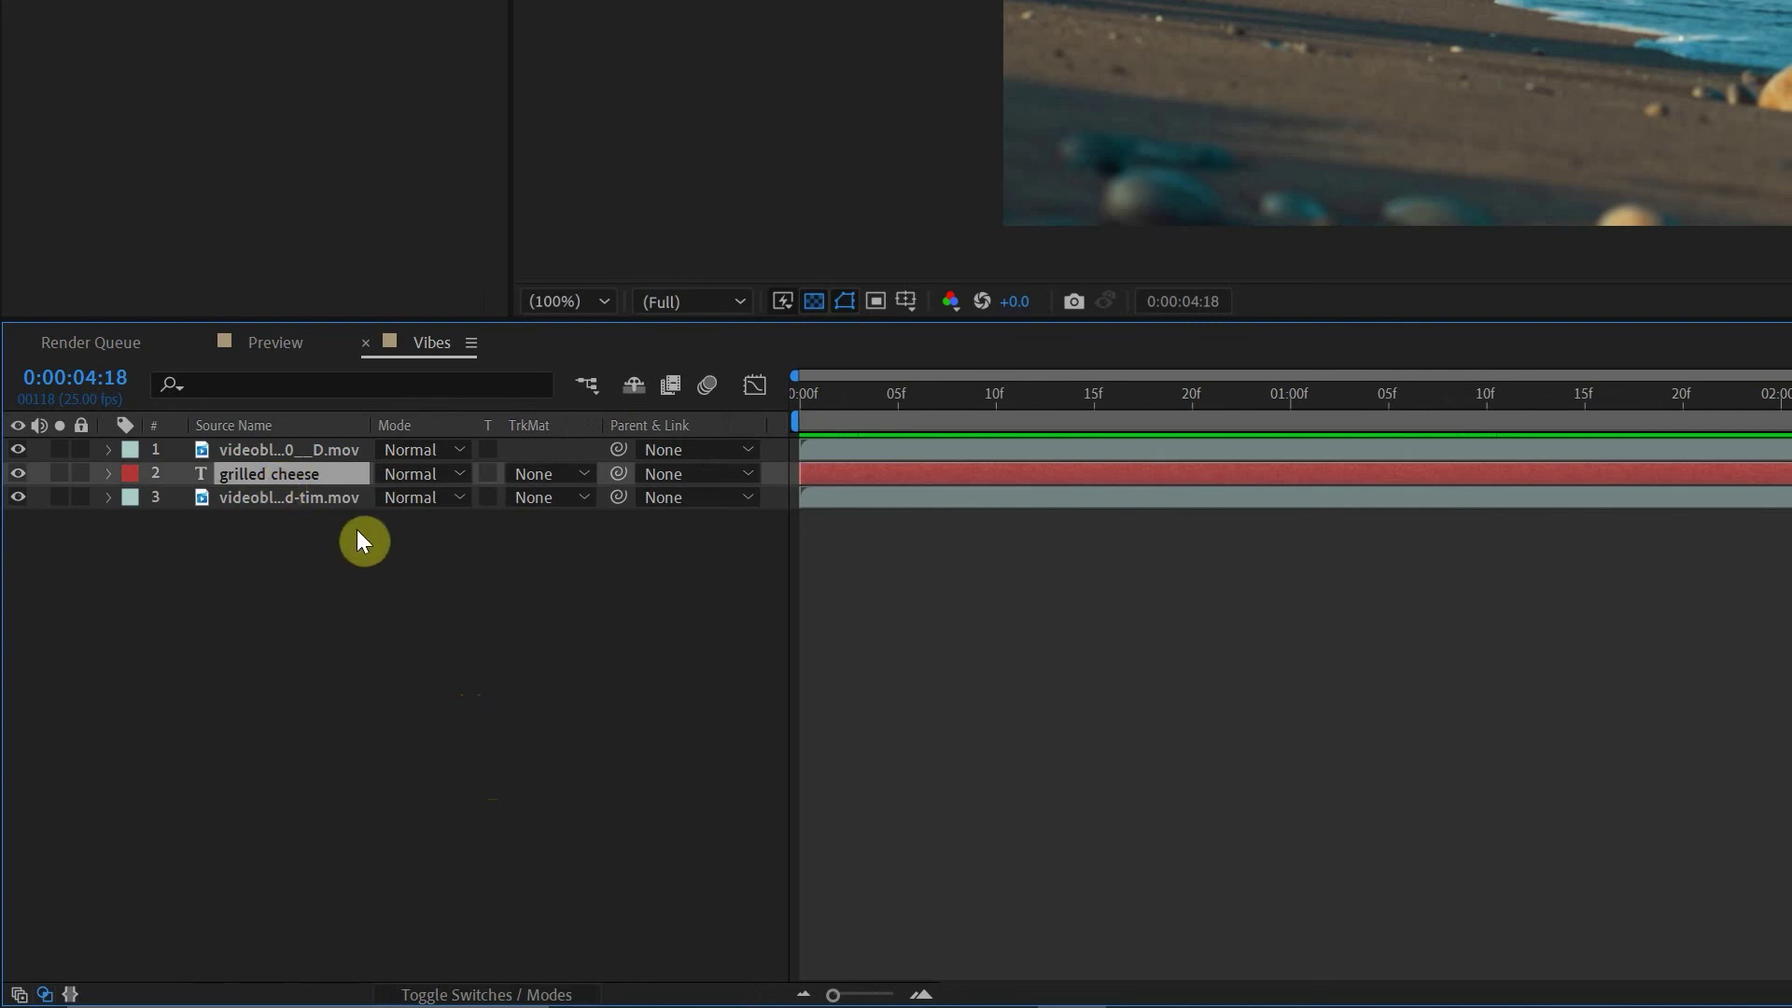
click(421, 478)
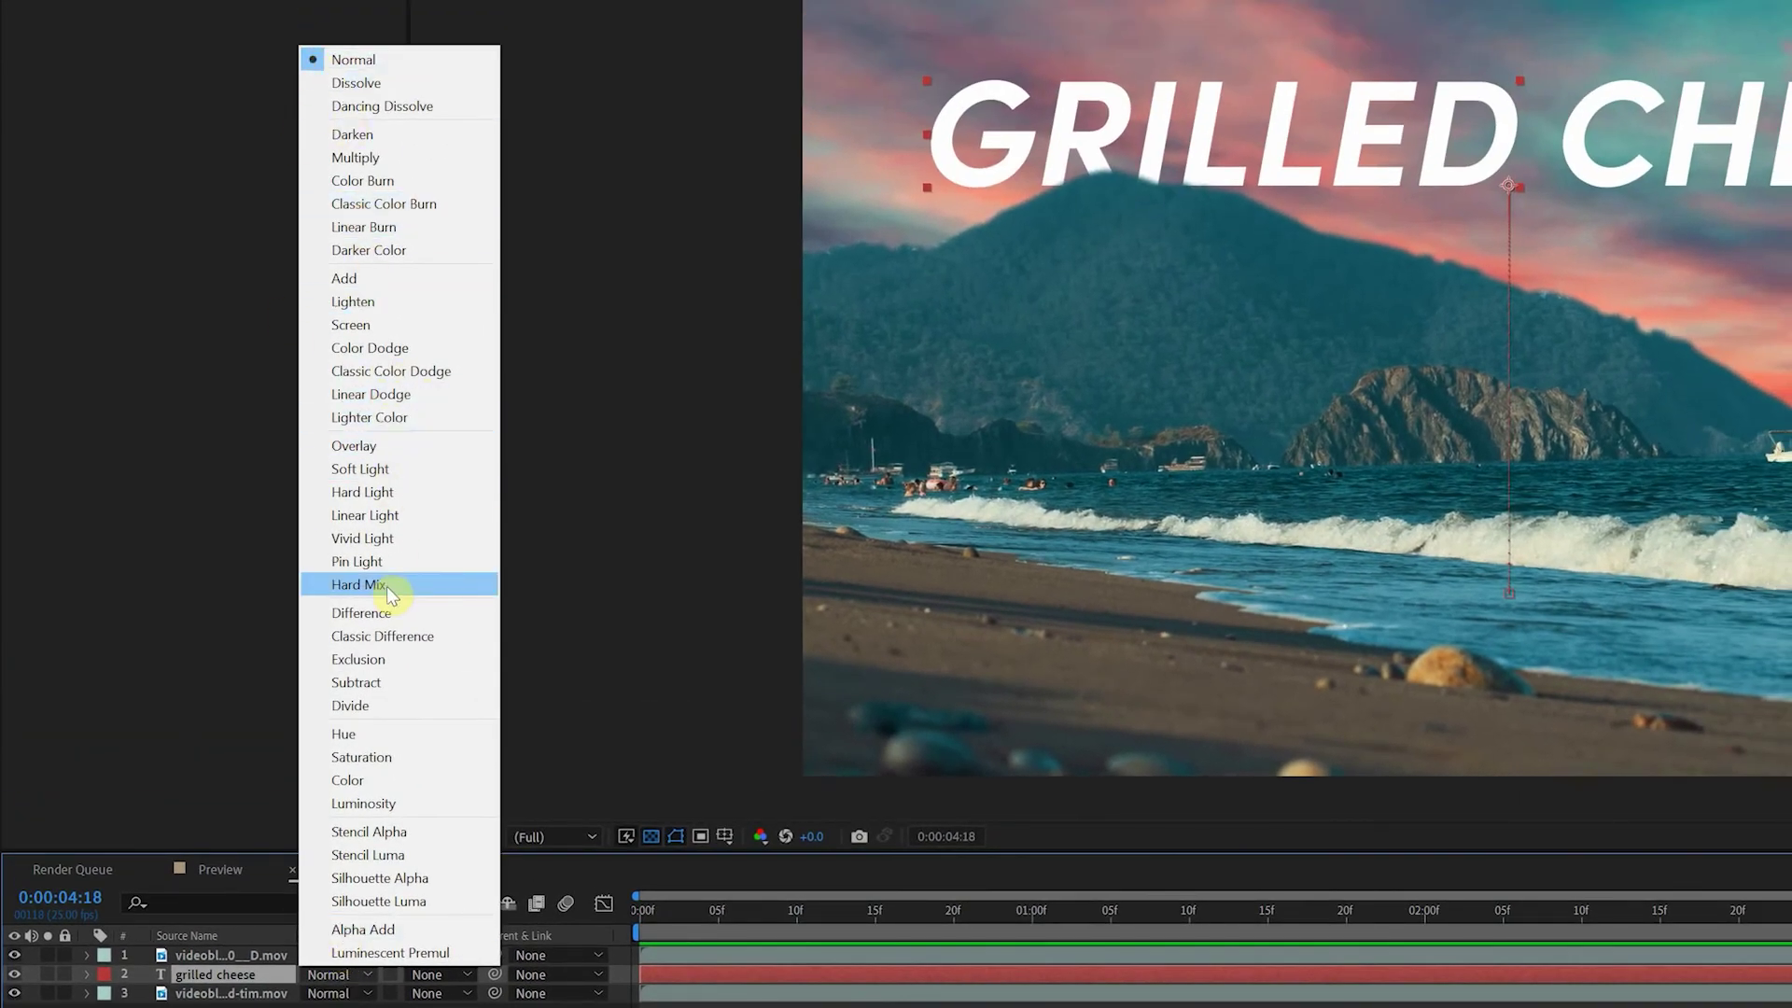
click(359, 447)
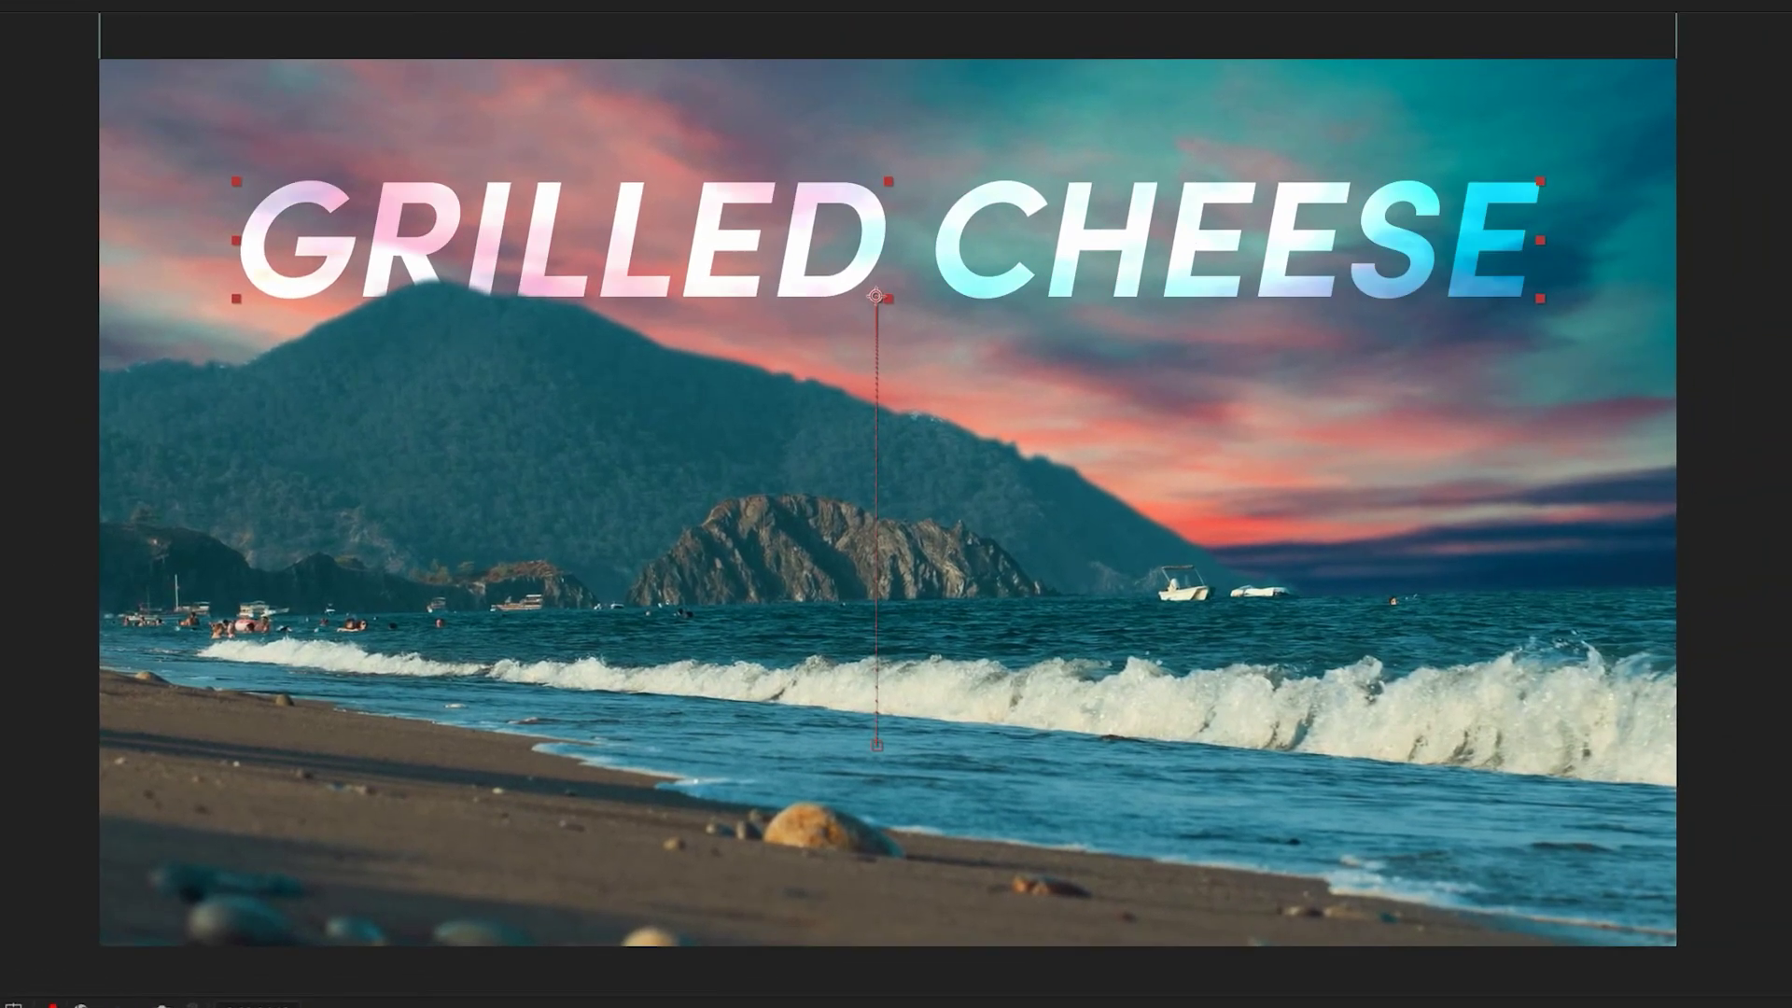
key(ctrl+shift+a)
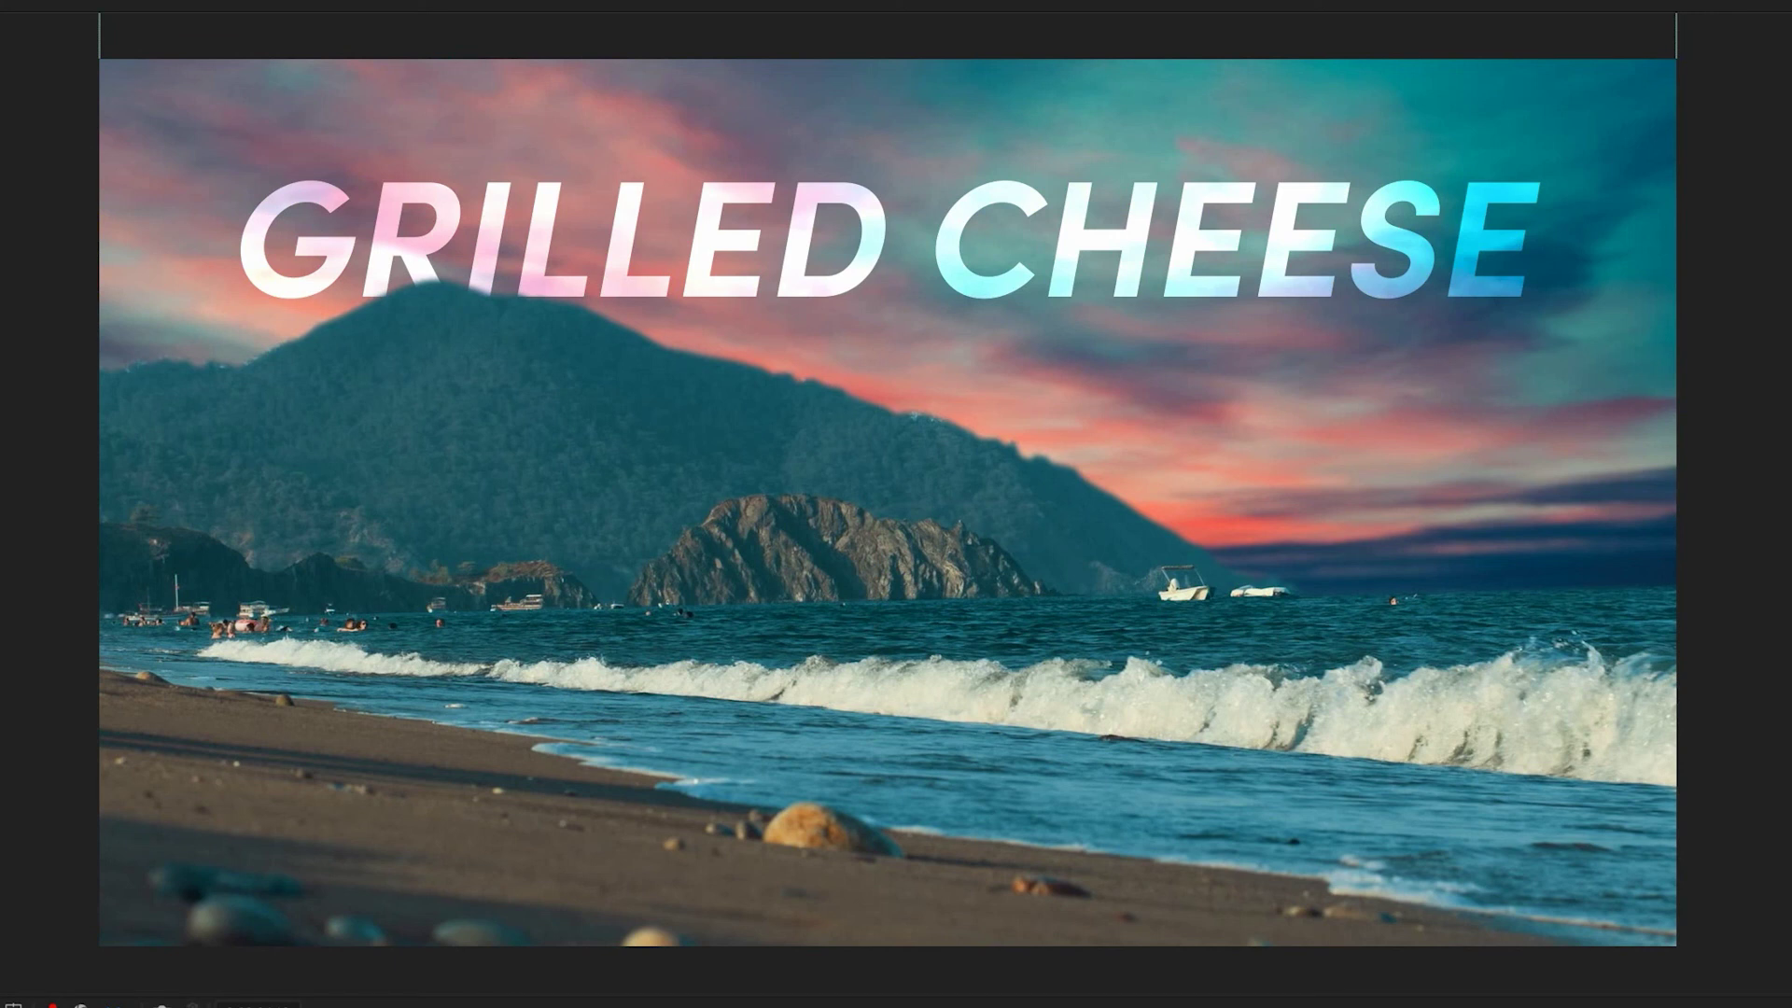